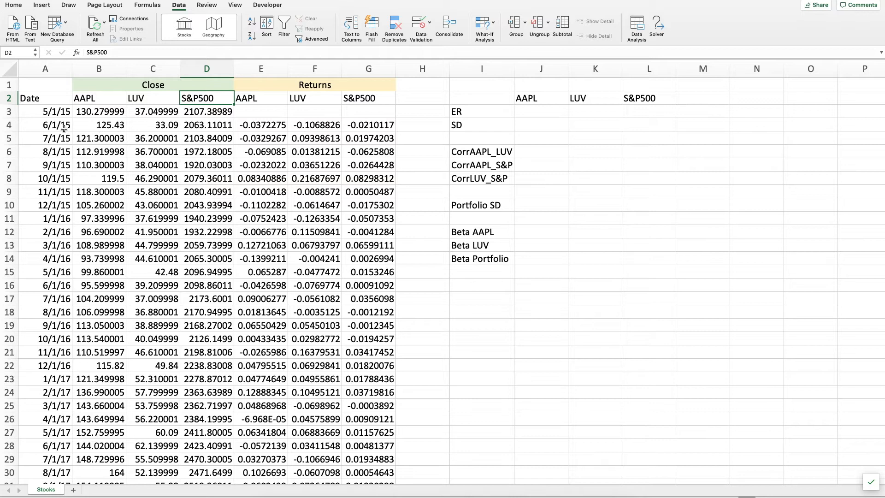
Step: Examine the monthly dates in column A and the closing prices beside them down to the last row of data
left_click(29, 111)
left_click(96, 112)
left_click(171, 112)
left_click(50, 114)
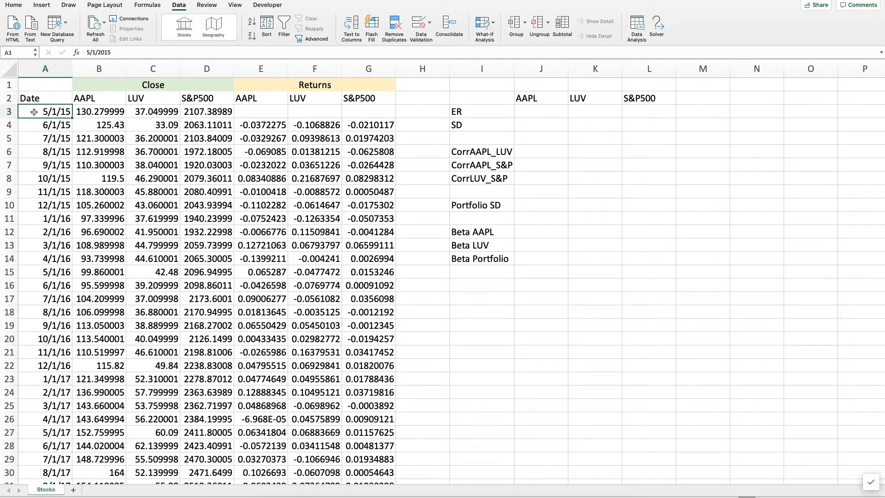
left_click(36, 125)
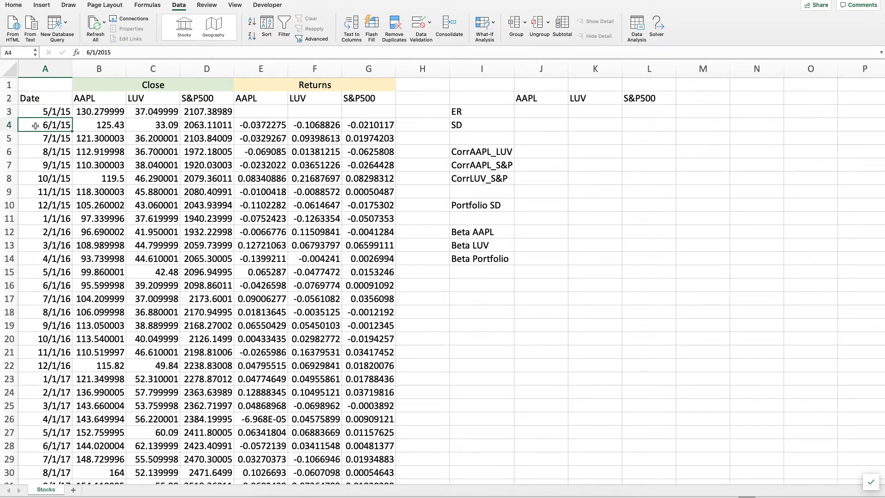
left_click(31, 138)
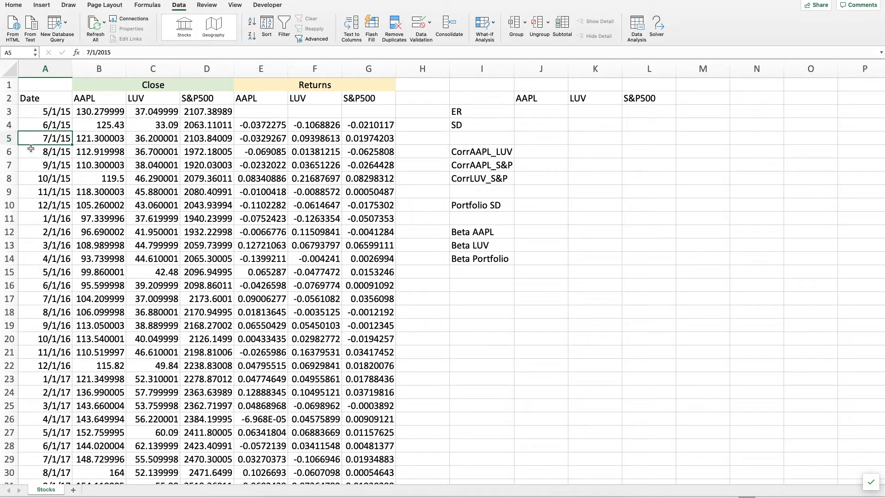
scroll(59, 152, "down", 14)
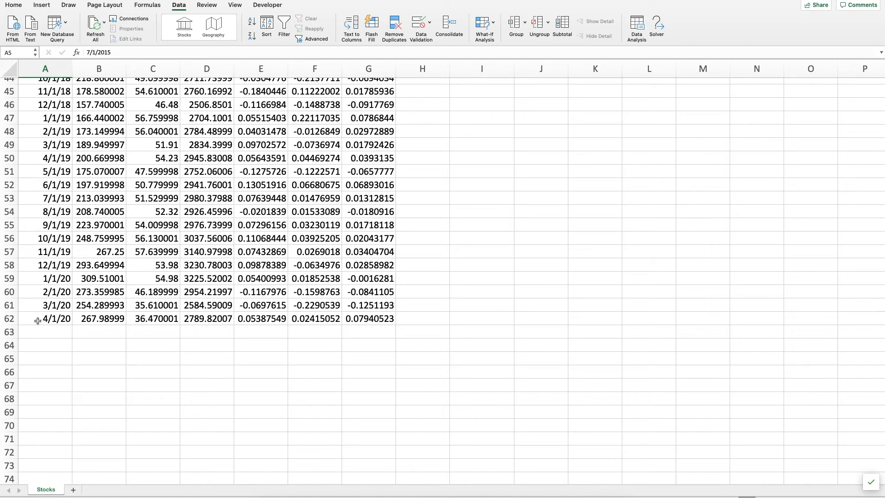
scroll(40, 318, "up", 5)
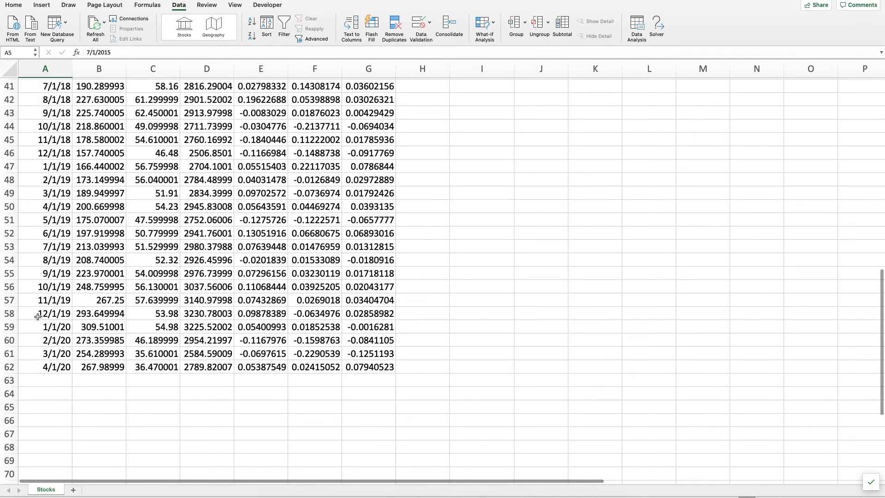
scroll(38, 317, "up", 10)
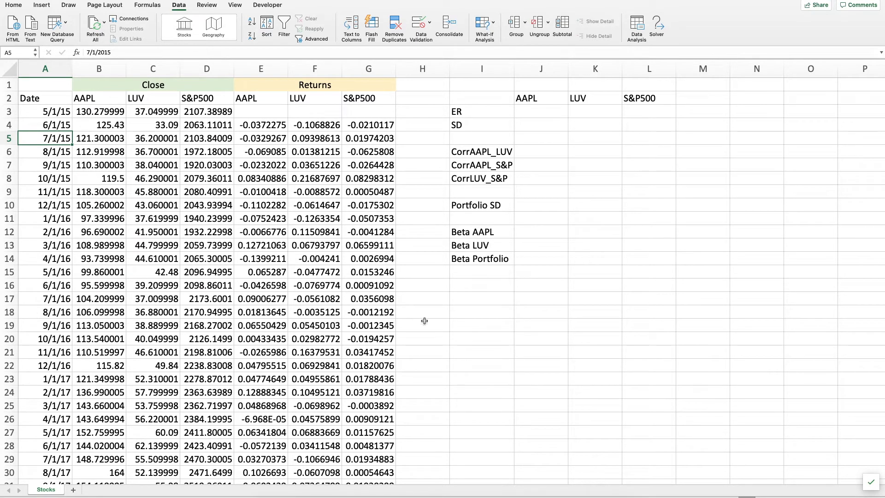
Step: Switch to Yahoo Finance in the browser, open the AAPL quote and check its 5Y monthly beta
left_click(468, 497)
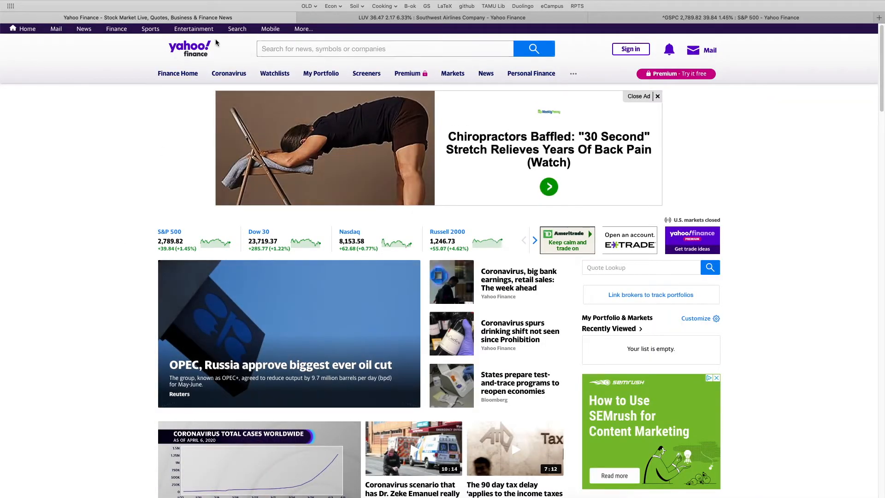
left_click(296, 50)
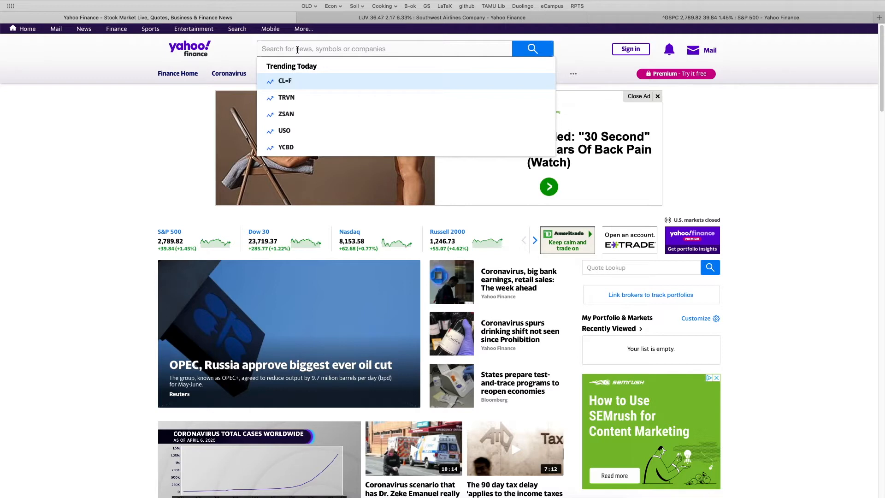
type("AAPL")
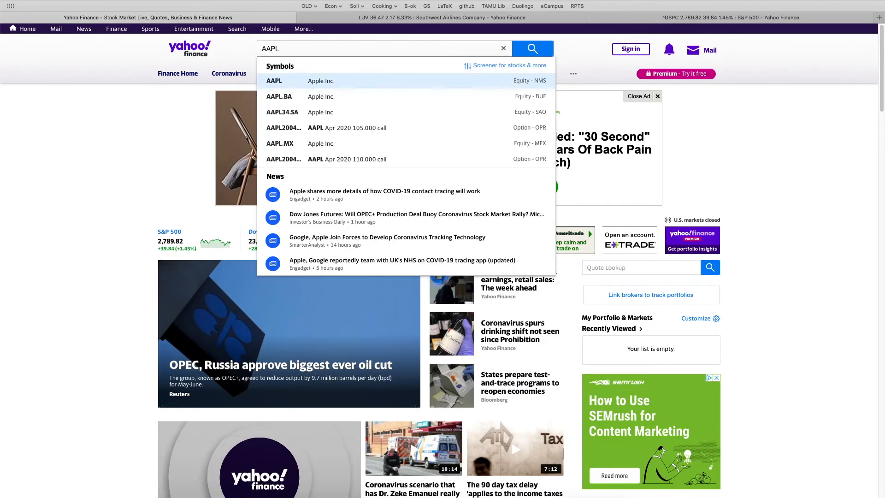
key("Return")
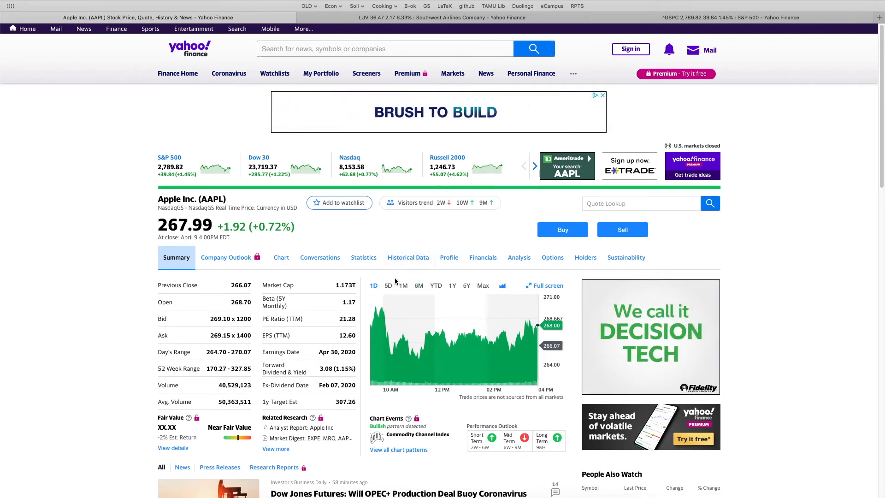
triple_click(272, 303)
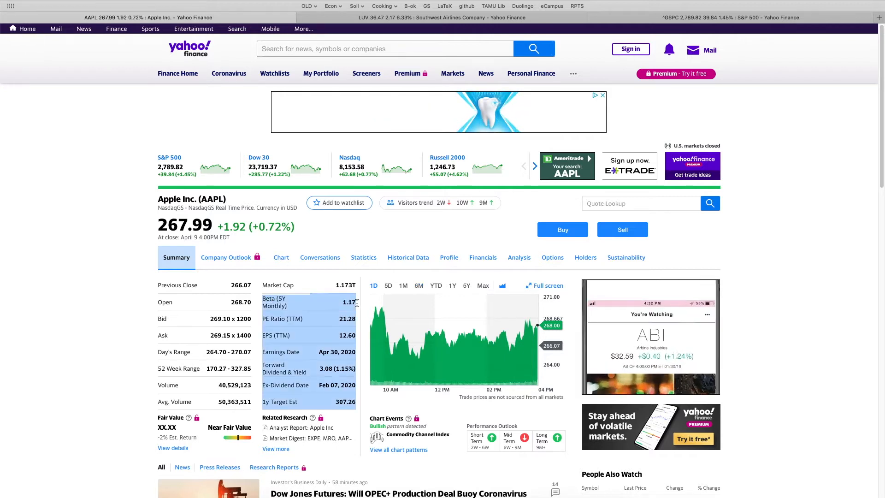
left_click(263, 303)
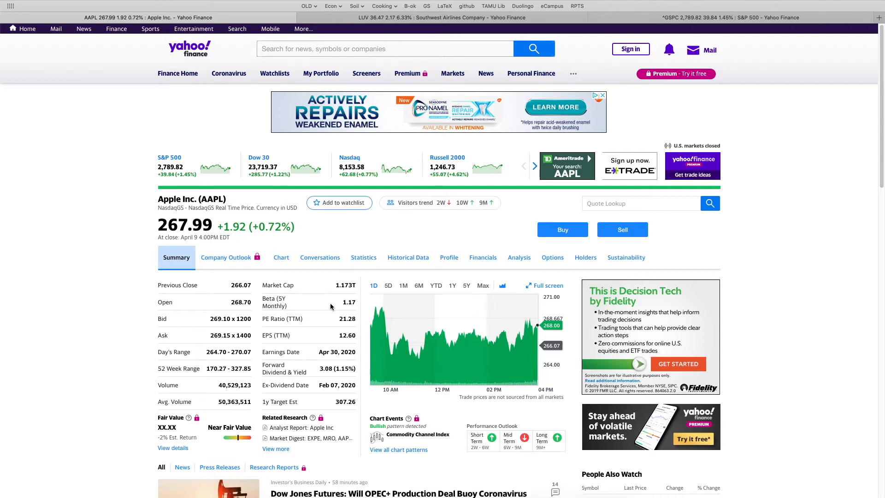
Step: Show AAPL's historical prices for a five-year period at monthly frequency and look through the listed rows
left_click(408, 259)
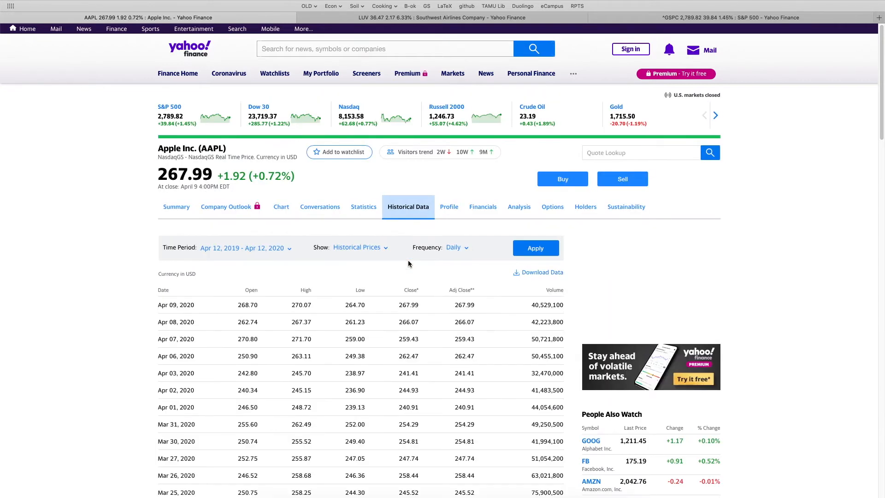
scroll(277, 327, "down", 7)
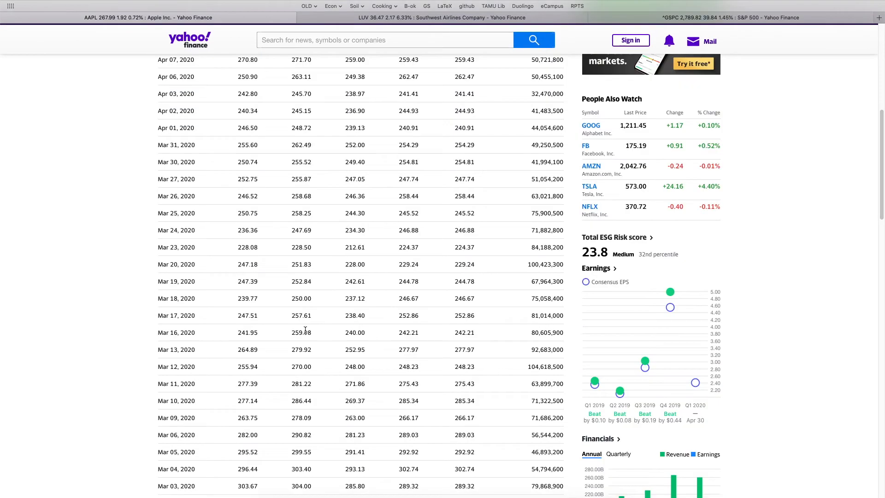
scroll(295, 328, "up", 7)
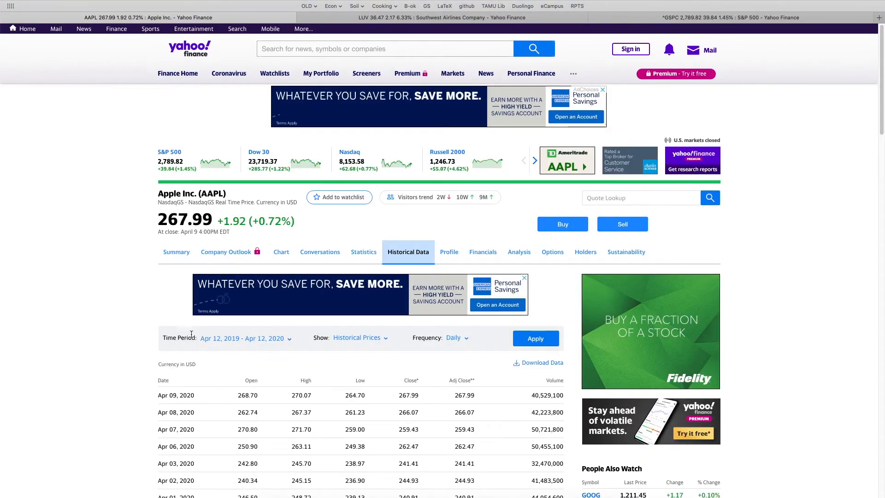
left_click(276, 338)
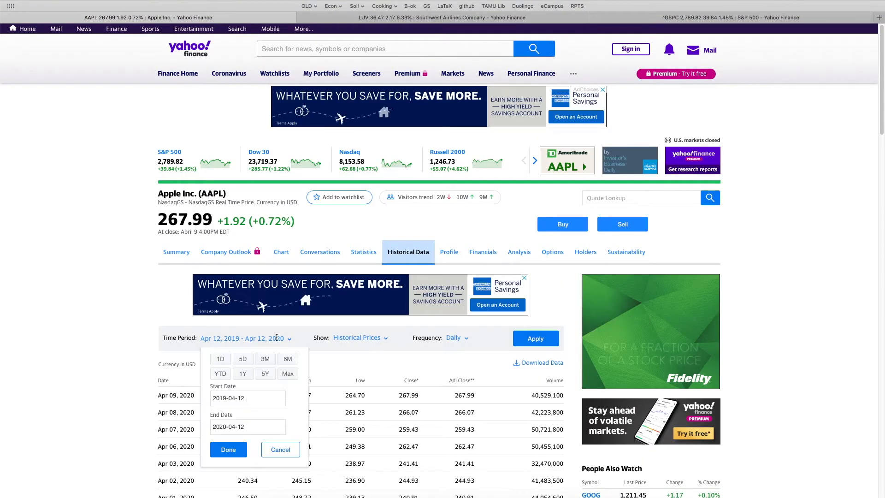
left_click(265, 373)
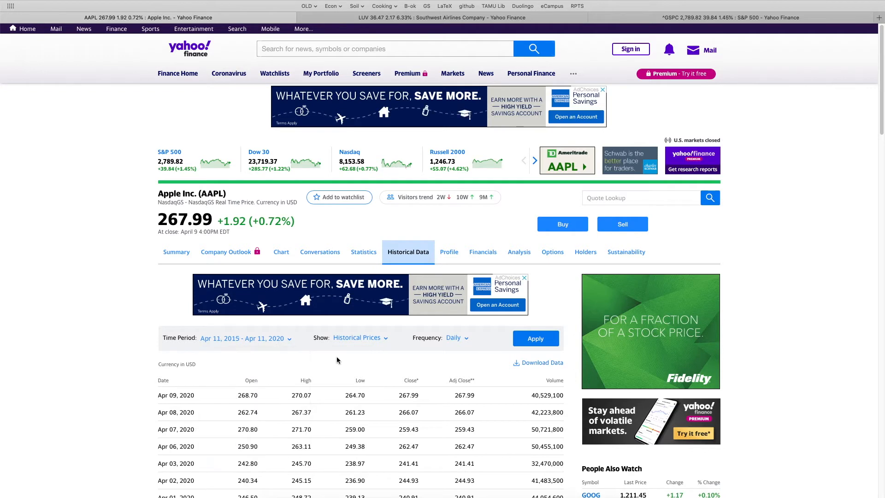
left_click(455, 338)
left_click(442, 391)
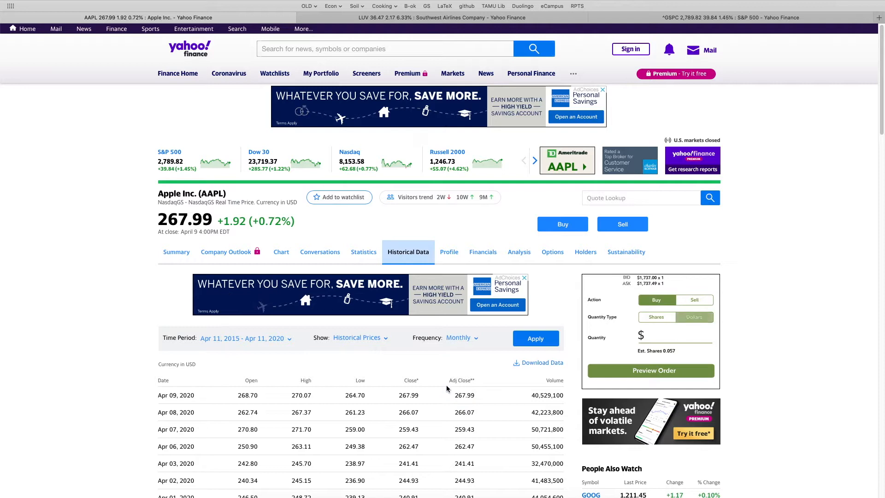
left_click(536, 338)
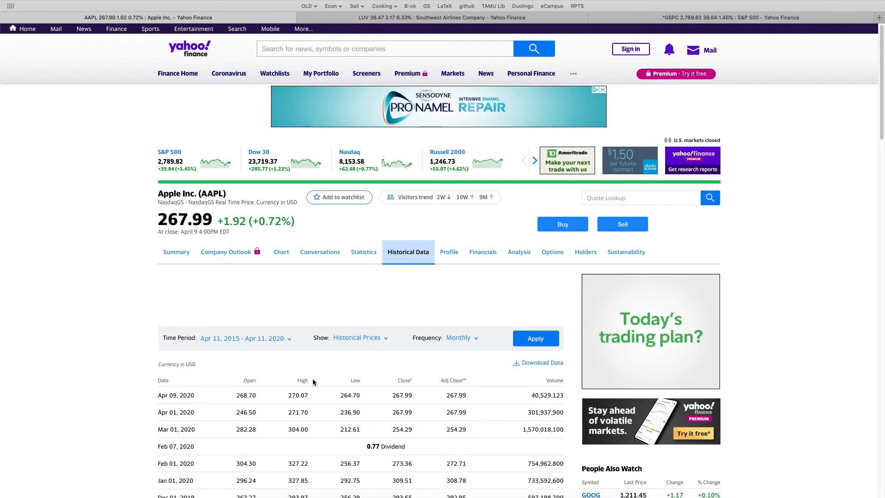
scroll(312, 393, "down", 3)
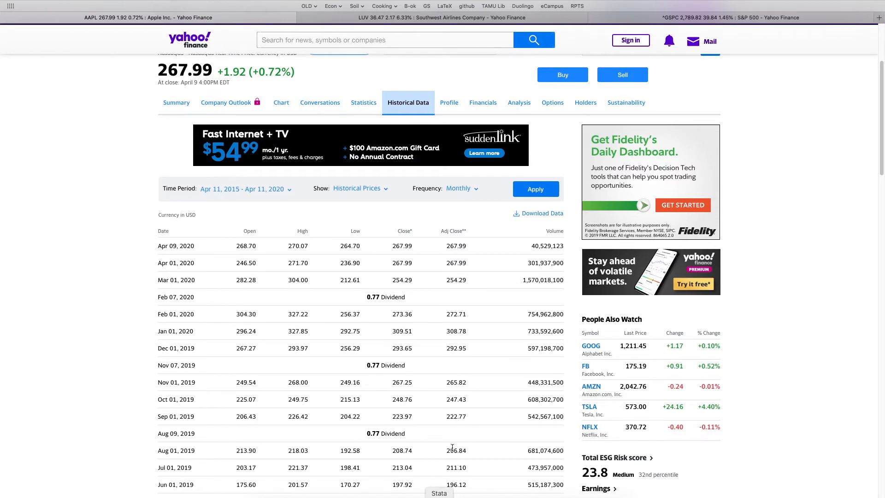
scroll(341, 329, "up", 5)
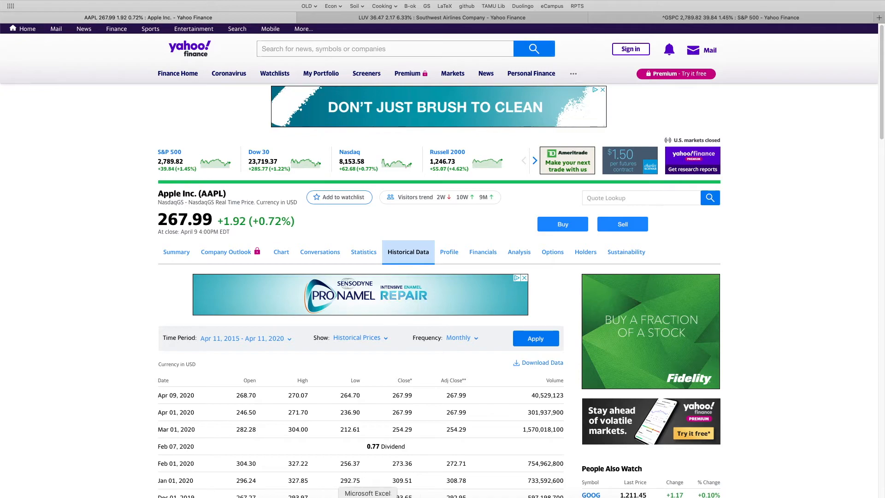
Step: Switch back to Excel and look over the ER row's cells for AAPL, LUV and S&P500
left_click(368, 495)
key("Up")
key("Right")
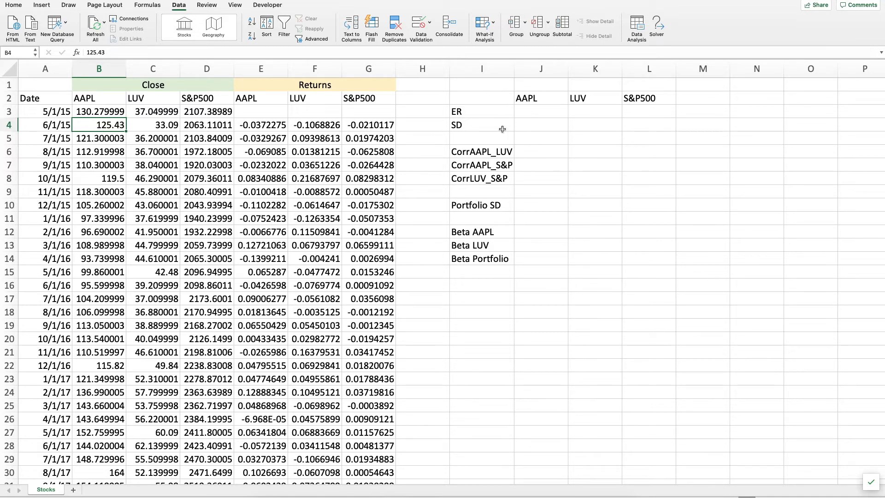
left_click(480, 113)
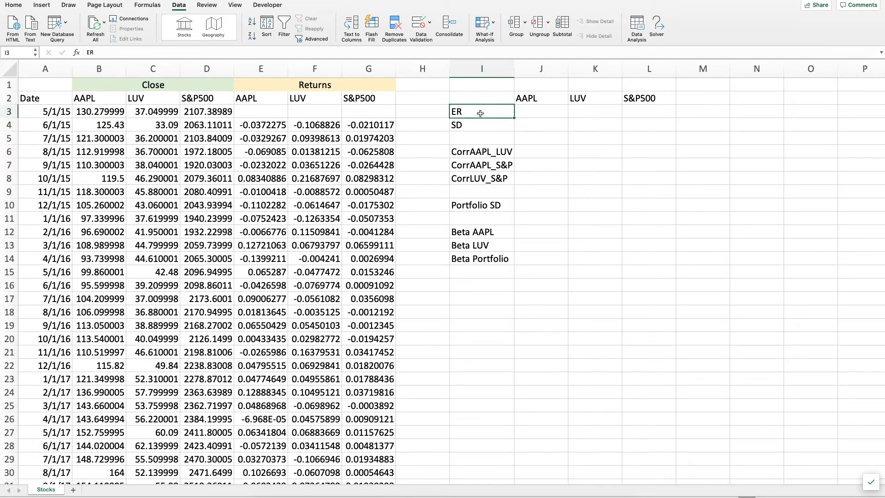
left_click(538, 113)
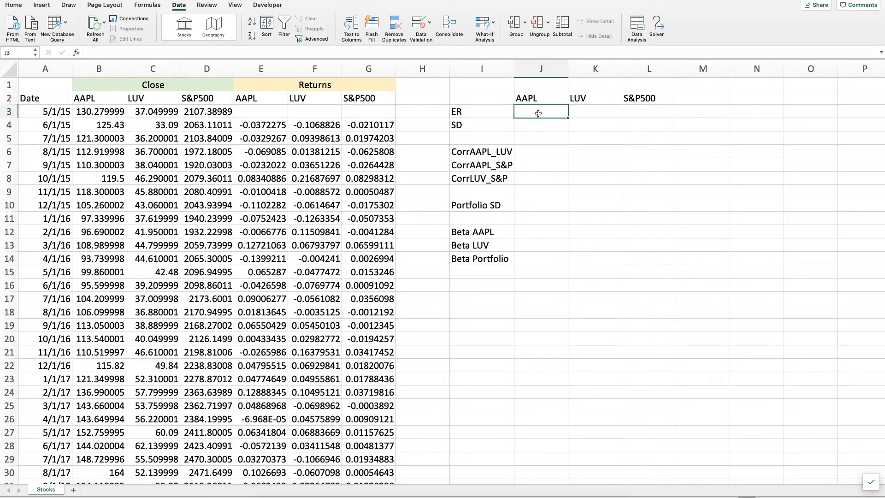
left_click(593, 115)
left_click(633, 117)
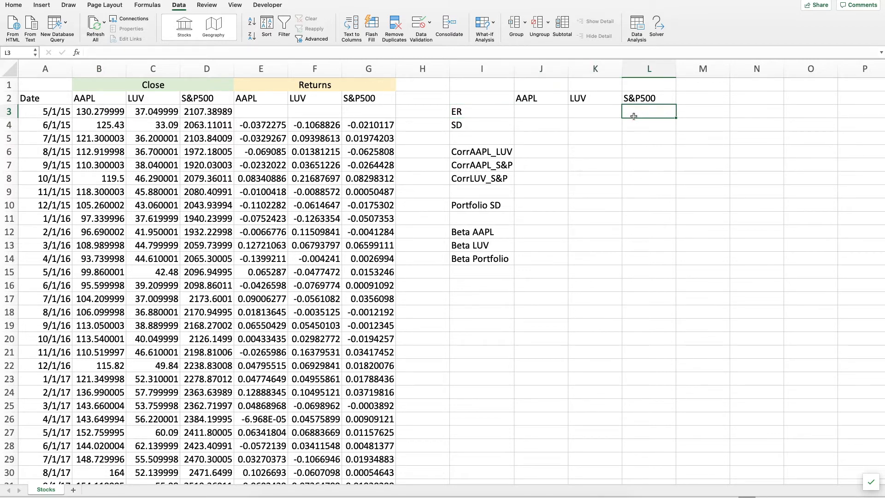
left_click(537, 114)
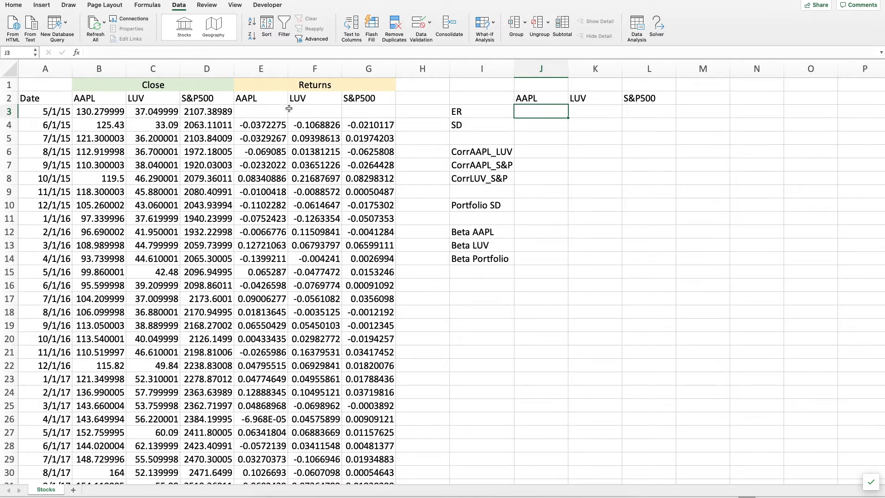
Step: Examine the AAPL return formula in E4 and the closing-price cells it references
left_click(265, 125)
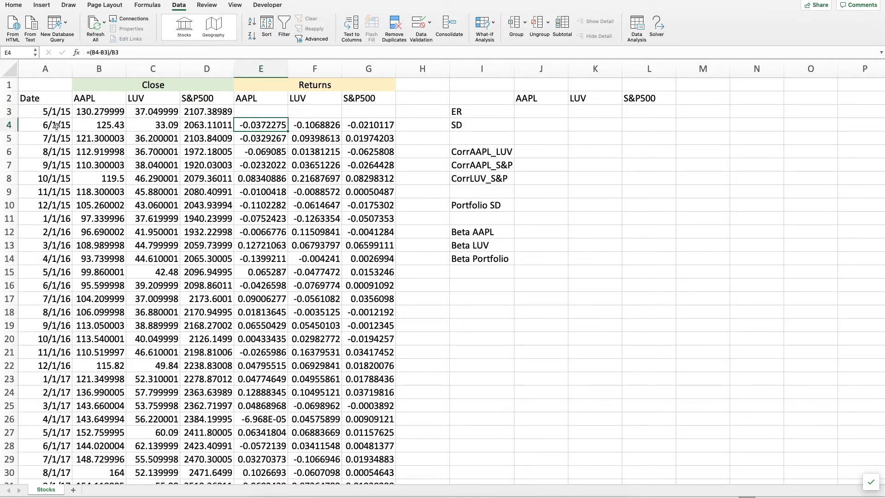
left_click_drag(54, 113, 67, 121)
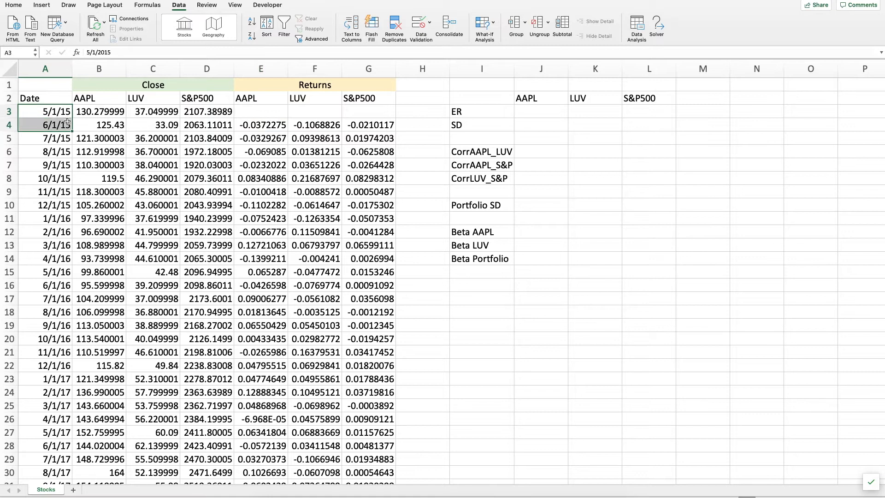
left_click(257, 127)
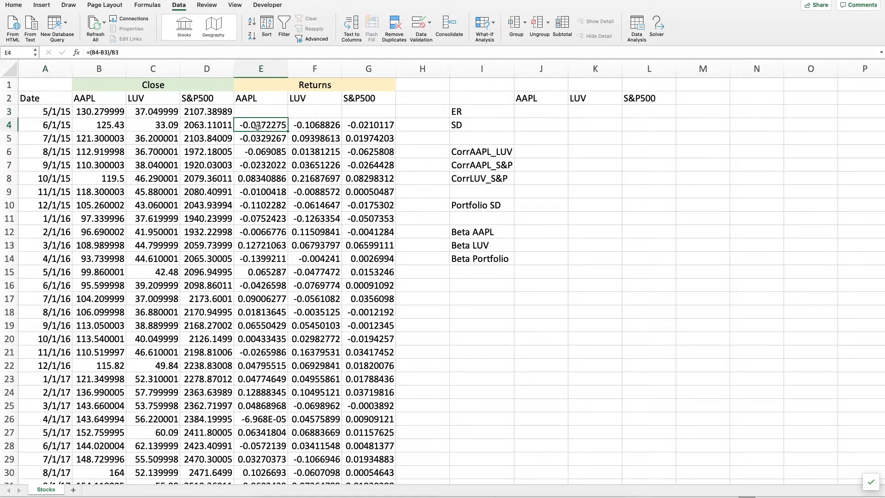
left_click(265, 109)
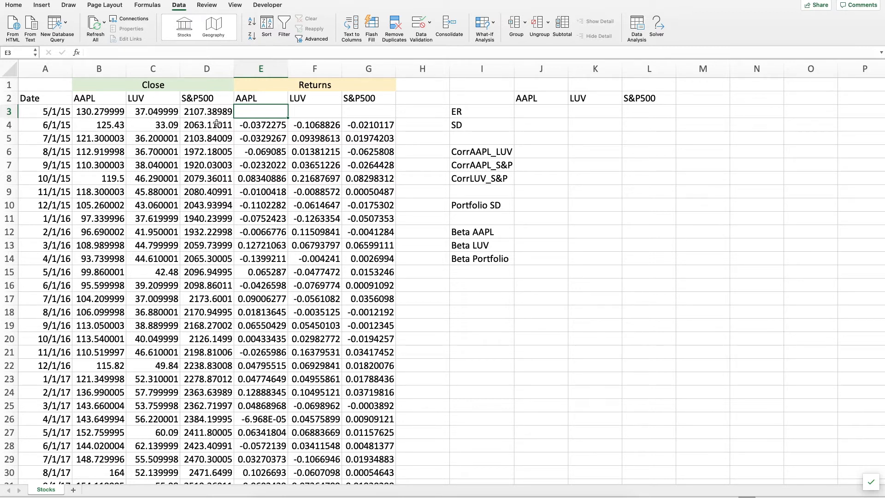
left_click(242, 125)
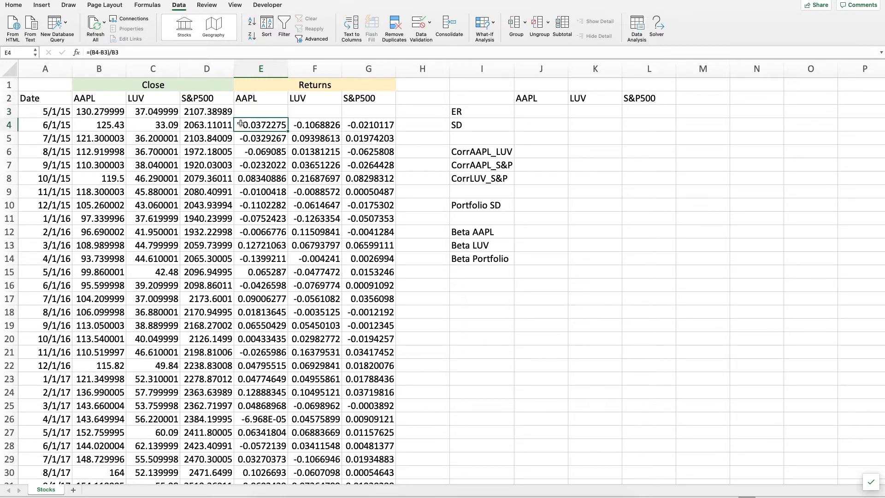
left_click(144, 53)
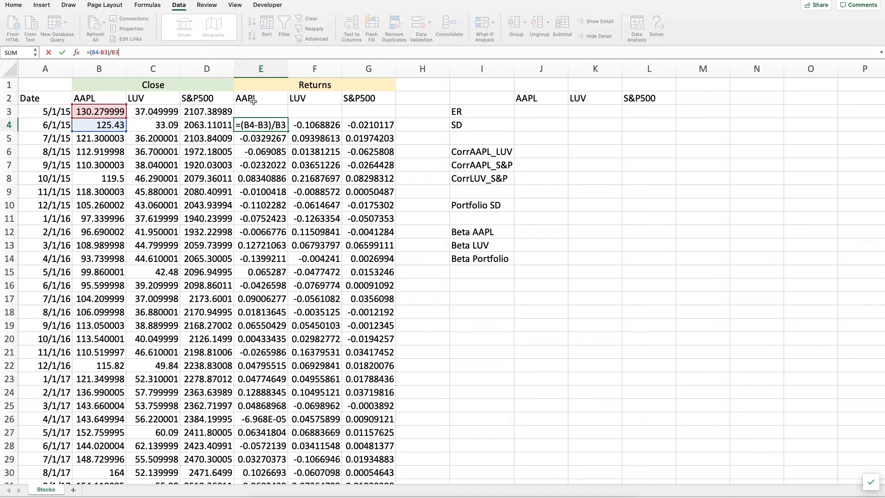
key("Return")
key("Up")
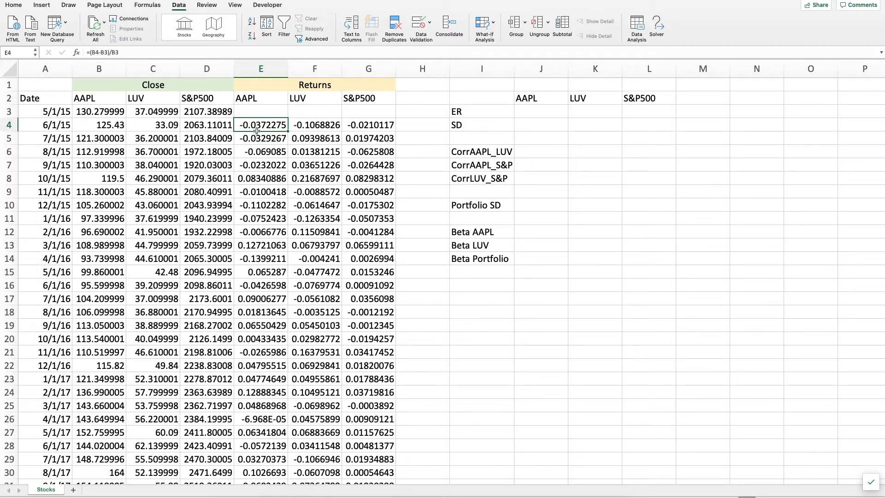
Step: Examine the LUV and S&P500 return formulas in F4 and G4 and look through the monthly return rows
left_click(308, 128)
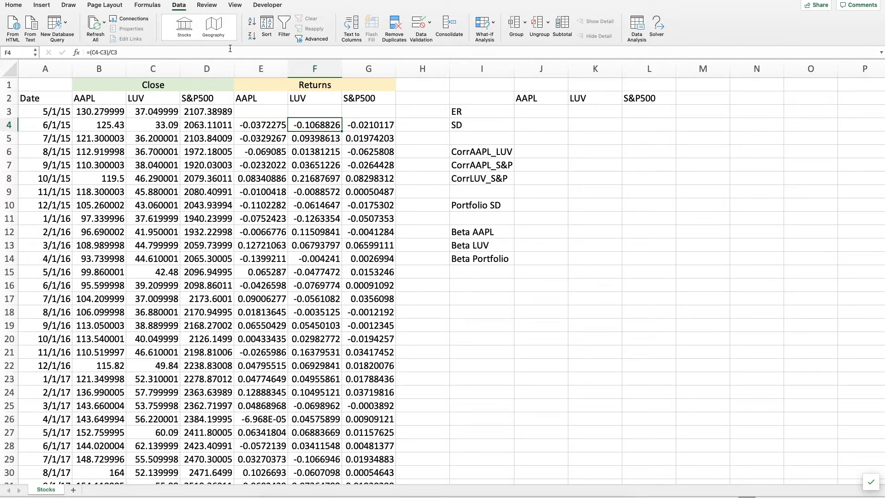
left_click(229, 51)
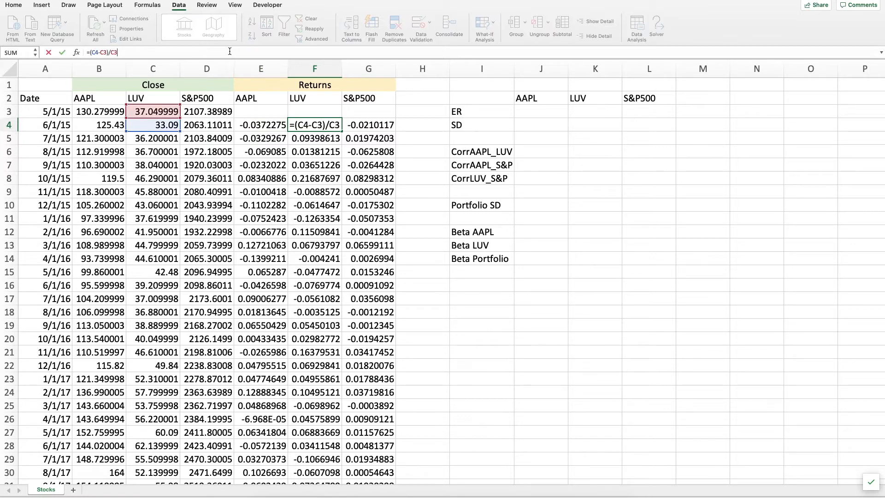
key("Return")
key("Right")
left_click(247, 51)
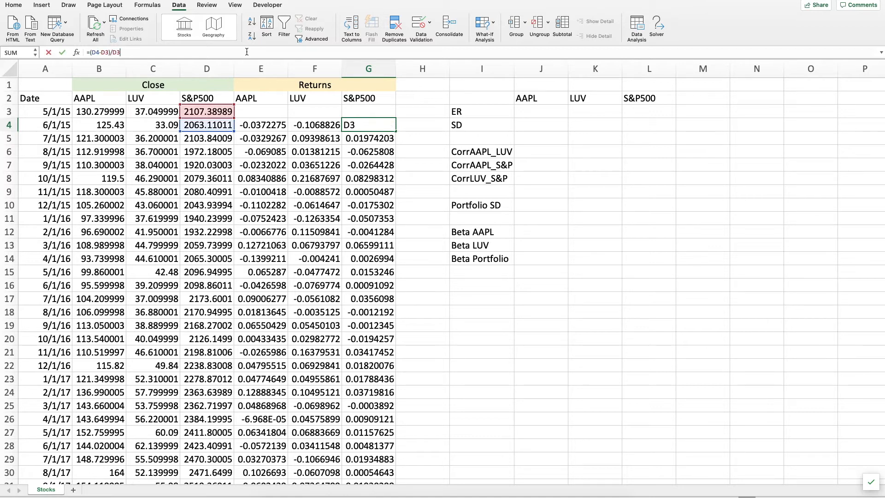
key("Return")
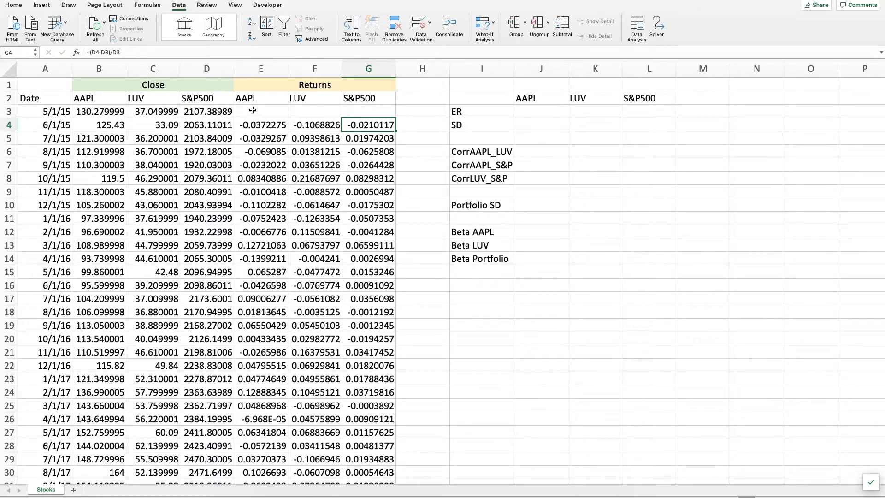
scroll(287, 256, "down", 3)
scroll(288, 257, "down", 10)
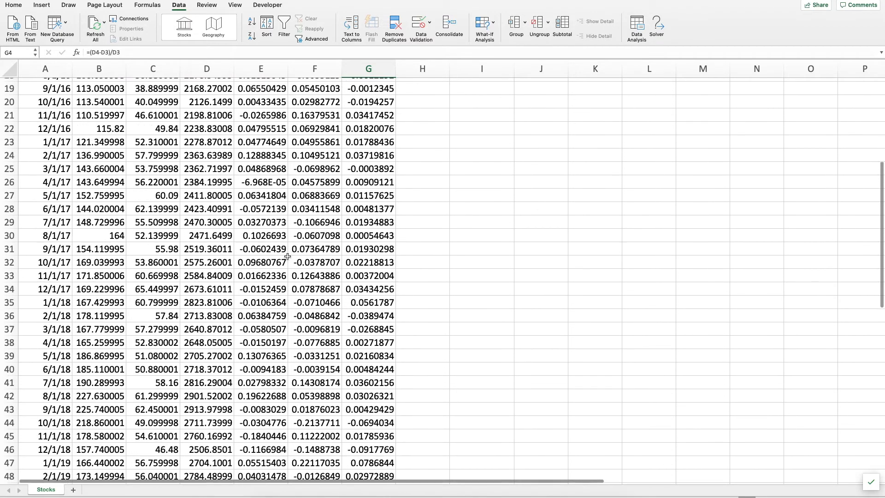
scroll(287, 256, "up", 12)
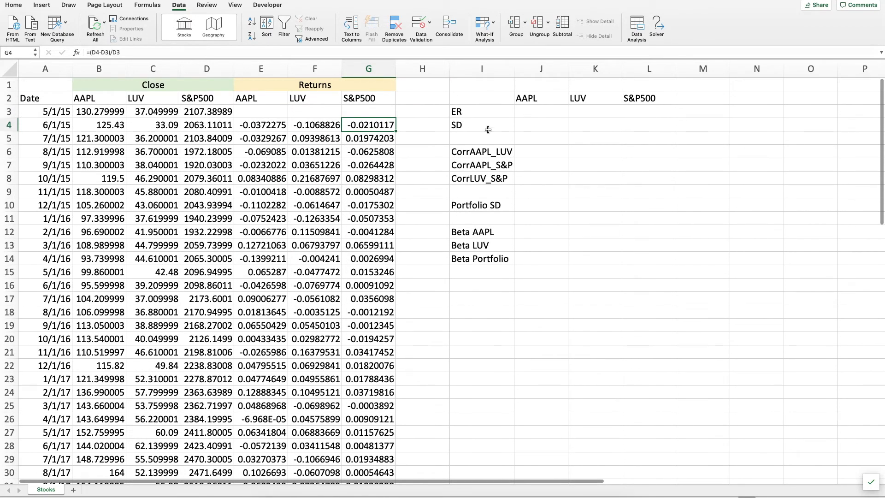
Step: Calculate AAPL's expected return in J3 with =AVERAGE(E4:E62)
left_click(526, 112)
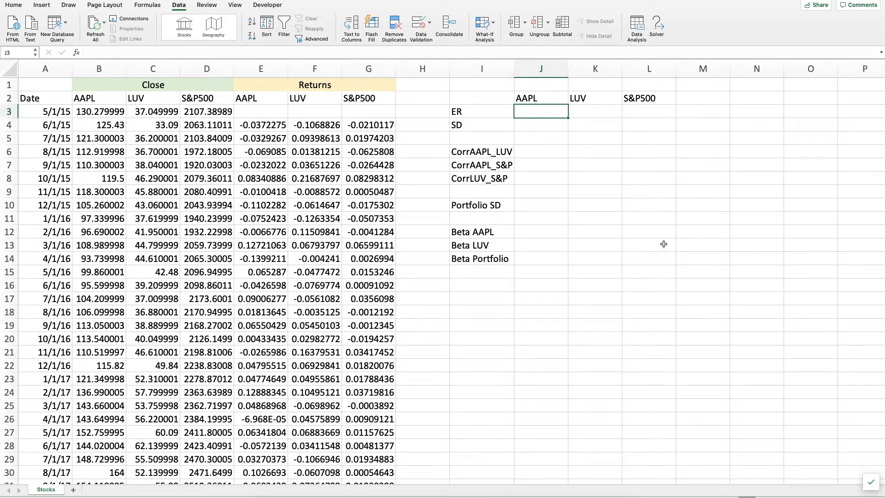
type("=aver")
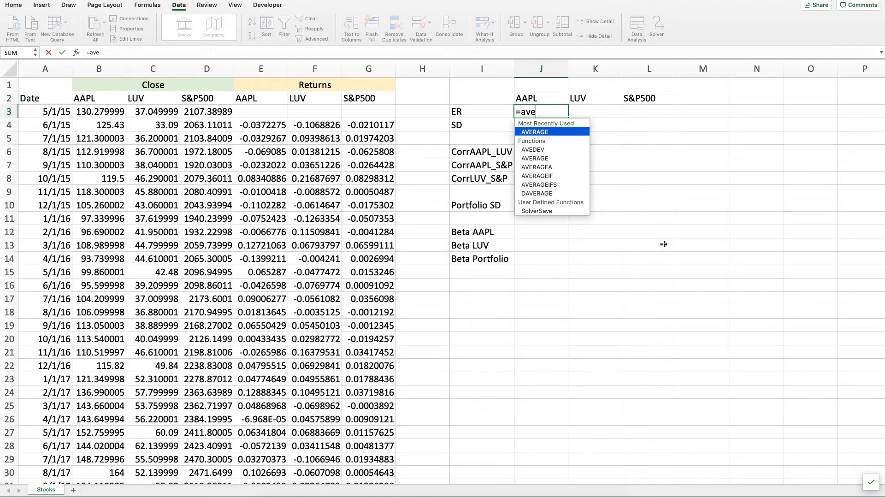
key("Tab")
left_click(275, 128)
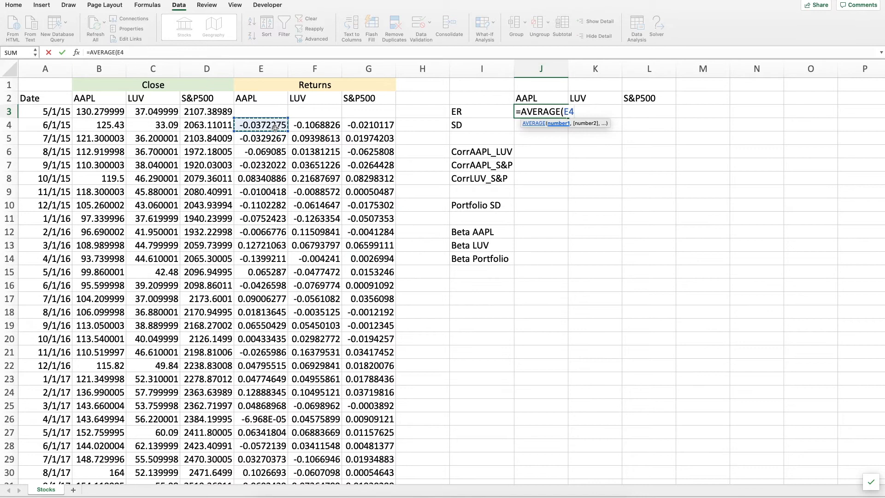
key("ctrl+shift+Down")
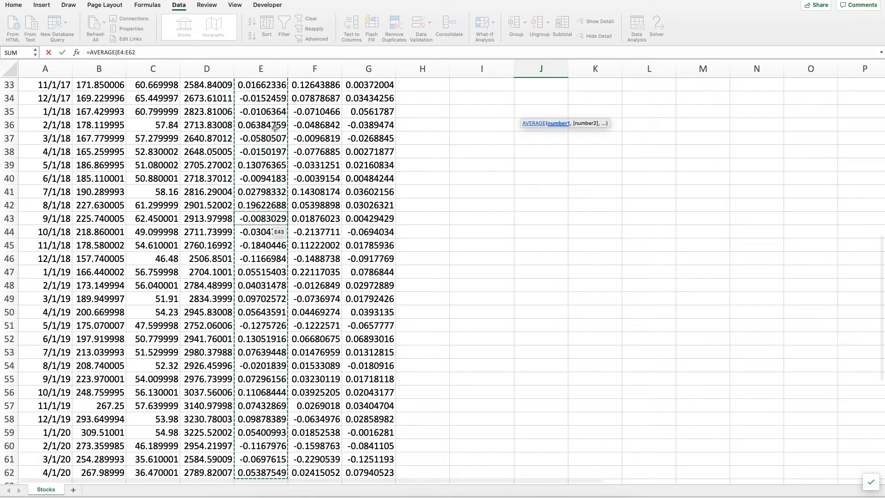
key("Return")
key("Up")
key("Up")
key("Up")
key("Down")
key("Down")
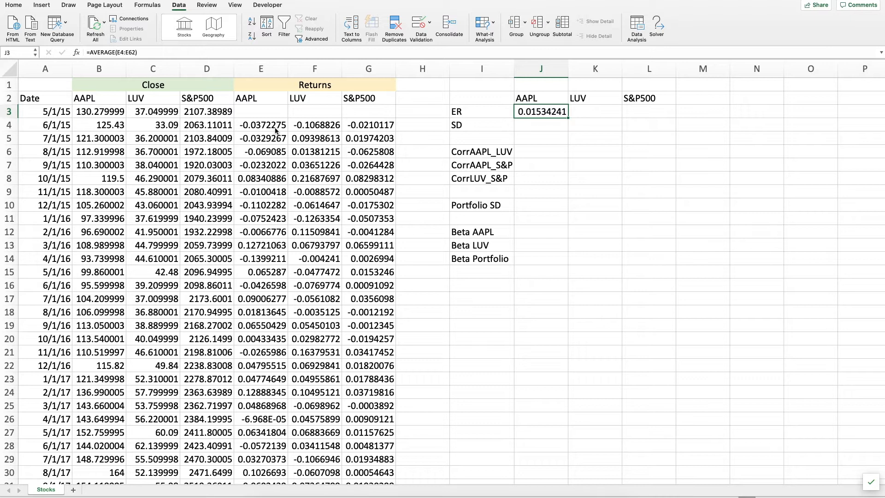
Step: Calculate LUV's expected return in K3 with =AVERAGE(F4:F62)
key("Right")
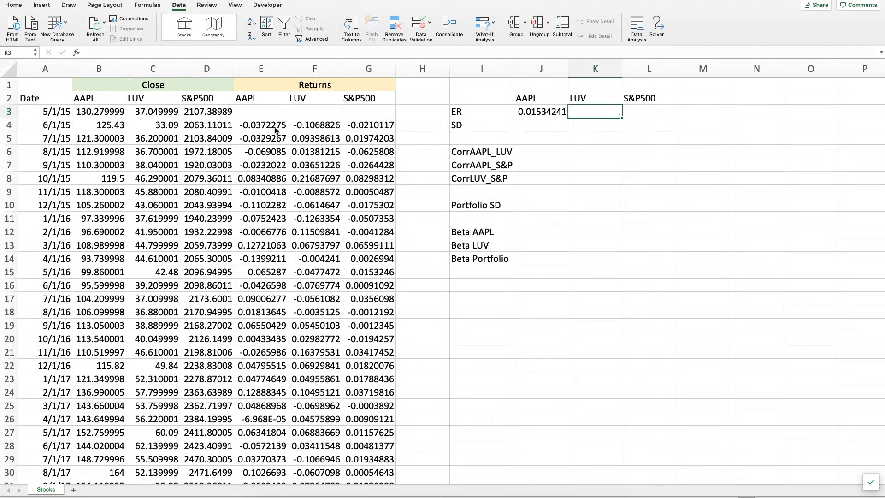
type("=")
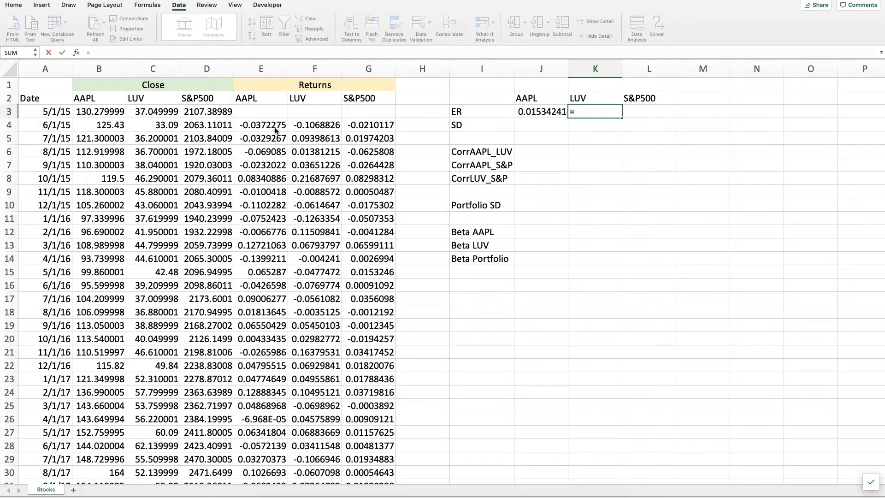
type("av")
key("Tab")
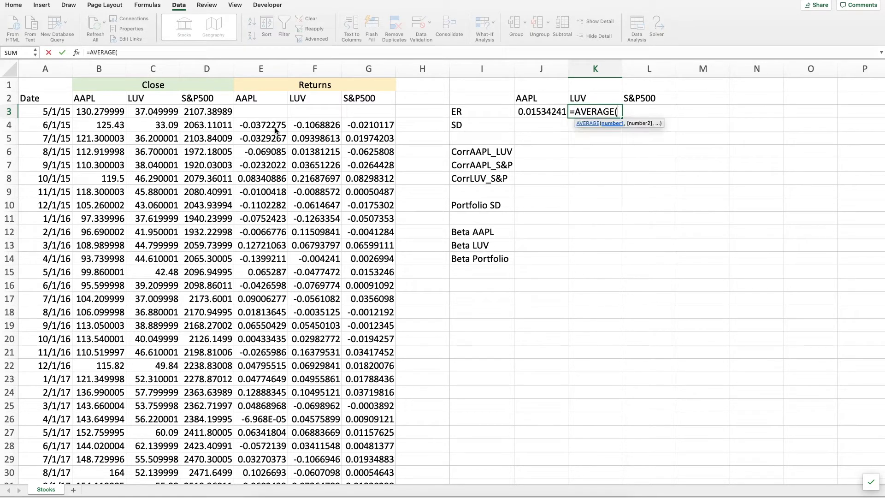
key("Left")
key("Left")
key("Left")
key("Left")
key("Left")
key("Down")
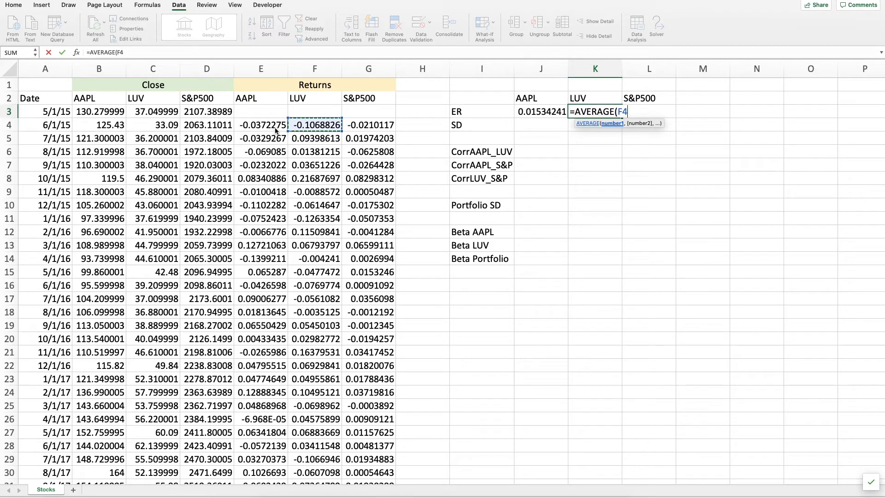
key("ctrl+shift+Down")
key("Return")
key("Up")
key("Up")
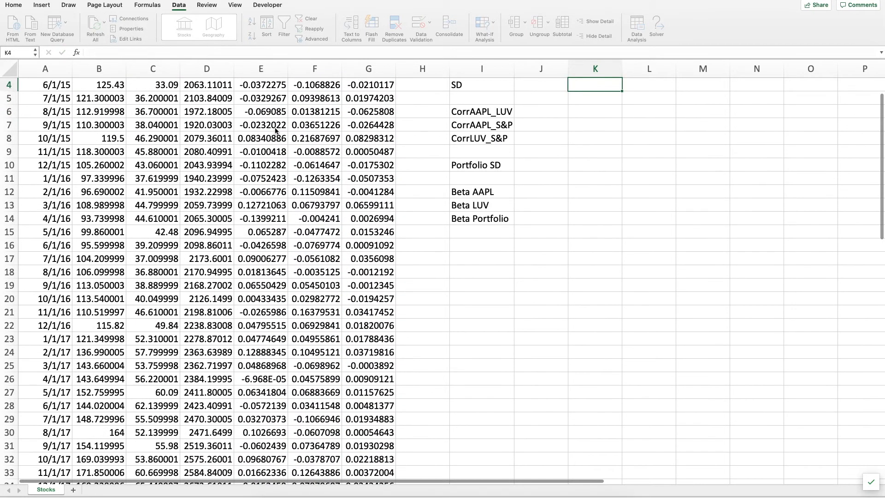
key("Down")
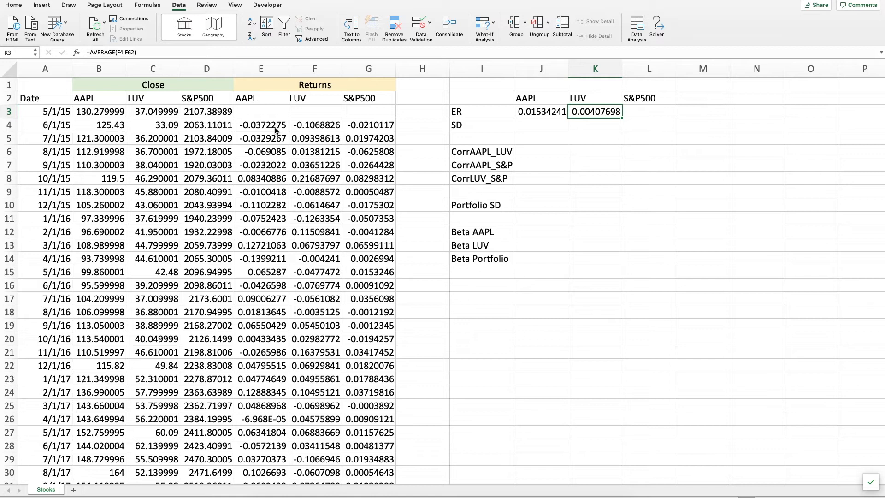
key("Left")
key("Right")
Step: Calculate the S&P500's expected return in L3 with =AVERAGE(G4:G62)
key("Right")
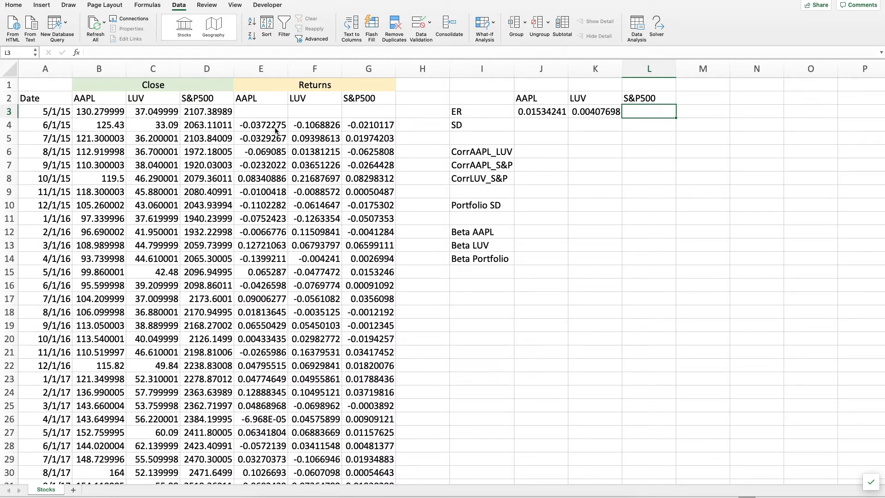
type("=AVERAGE(")
key("Left")
key("Left")
key("Left")
key("Left")
key("Left")
key("Down")
key("ctrl+shift+Down")
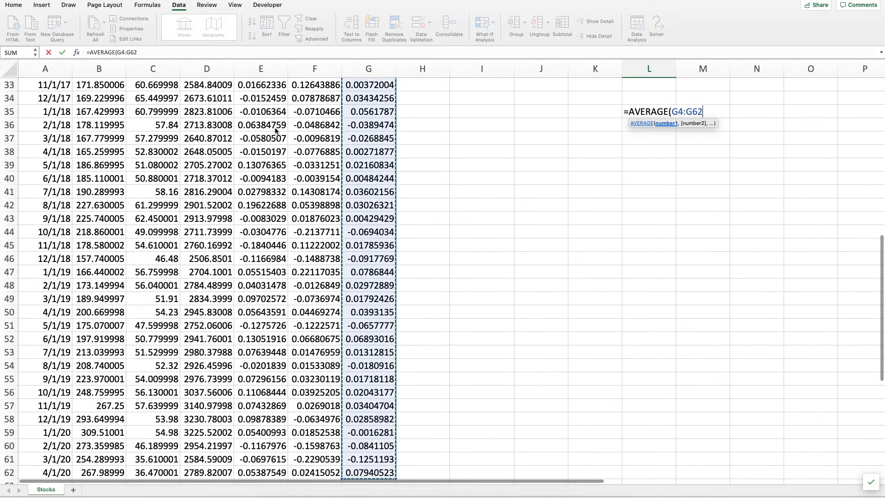
key("Return")
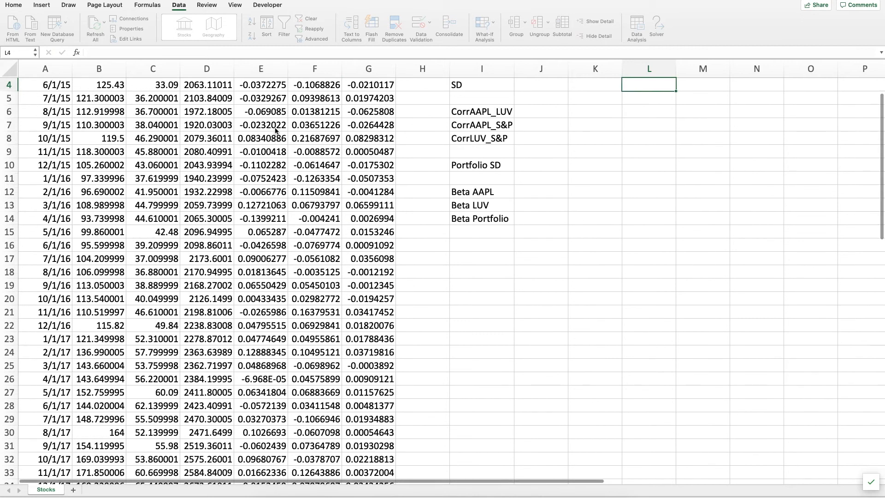
key("Up")
key("Up")
key("Up")
key("Down")
key("Down")
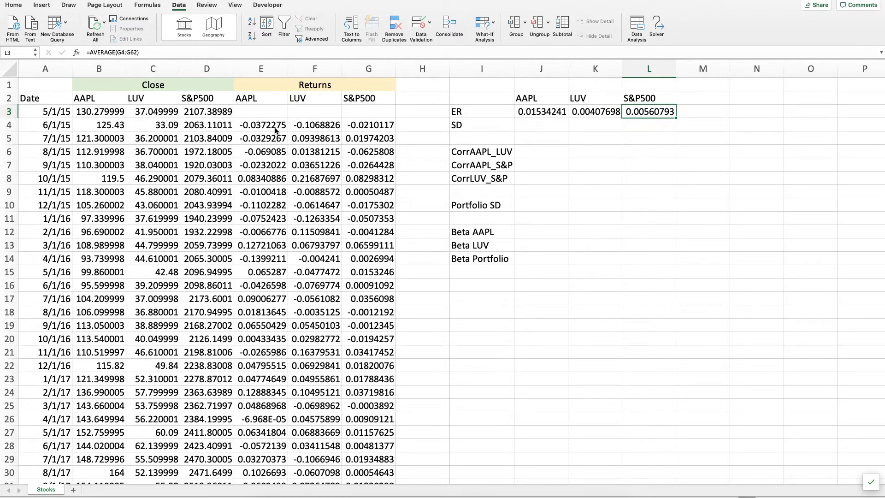
Step: Compare the expected returns of AAPL, LUV and S&P500 across J3 to L3
key("Left")
key("Left")
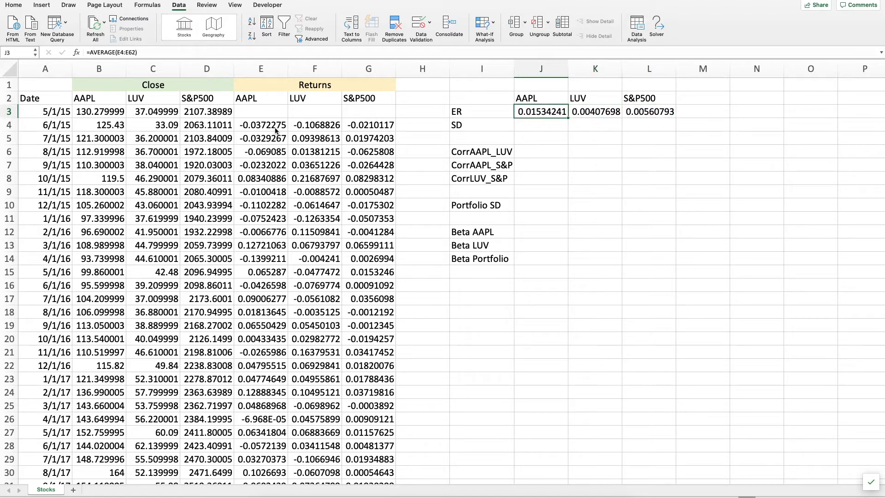
key("Right")
key("Right")
key("Left")
key("Left")
key("Right")
key("Right")
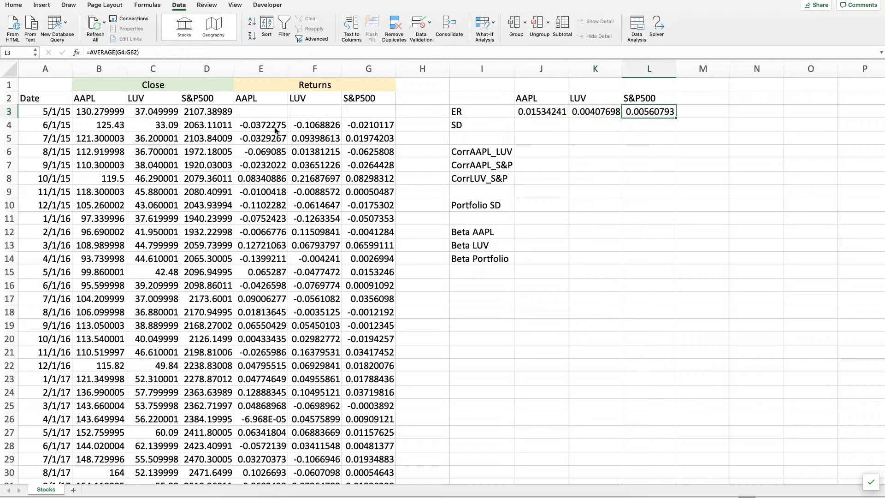
Step: Calculate the standard deviation of AAPL's monthly returns in J4 with =STDEV(E4:E62)
key("Down")
key("Left")
key("Left")
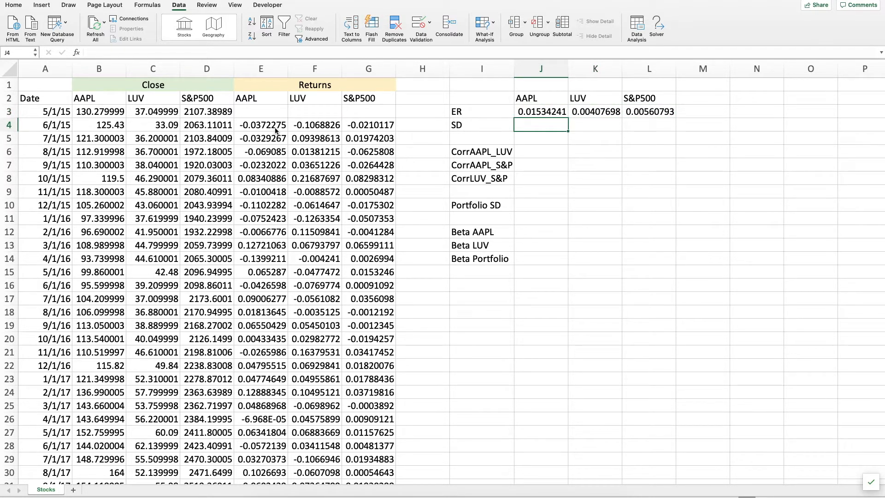
type("=")
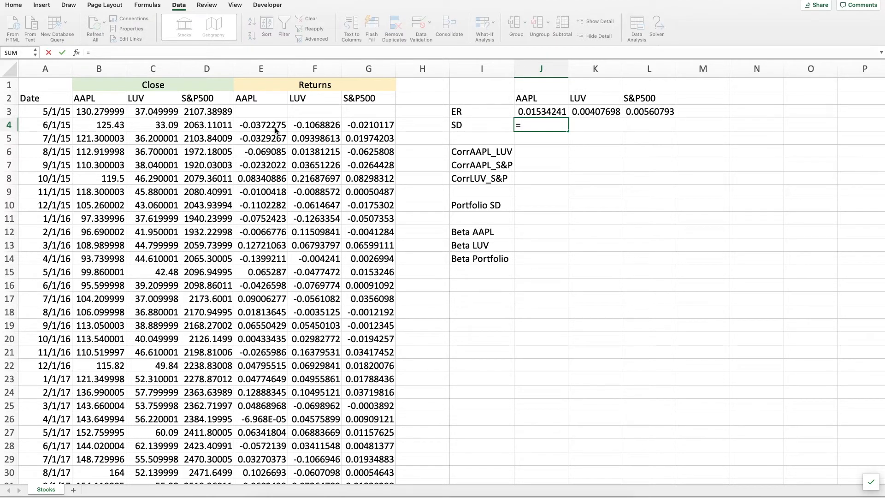
type("st")
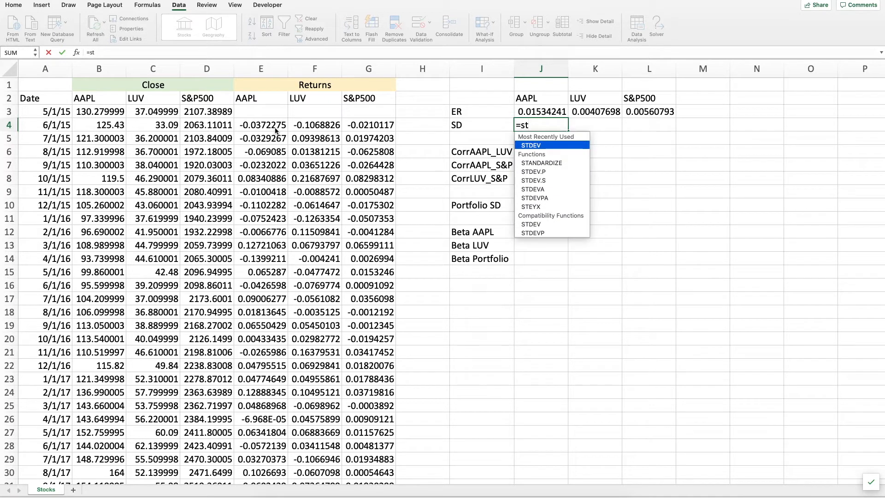
key("Tab")
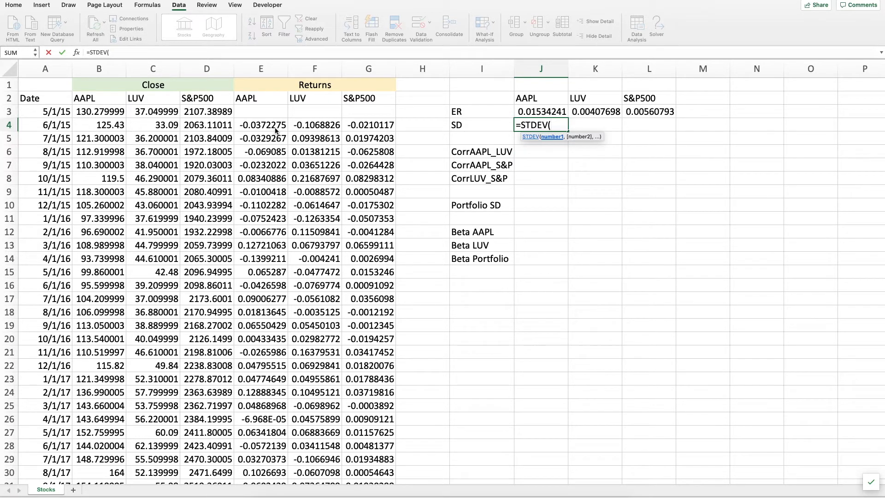
key("Left")
key("Left")
key("Left")
key("Left")
key("Left")
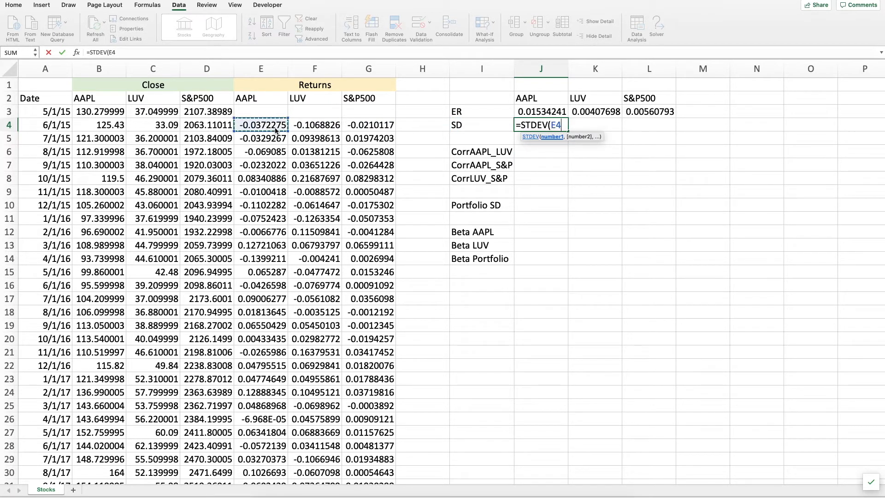
key("ctrl+shift+Down")
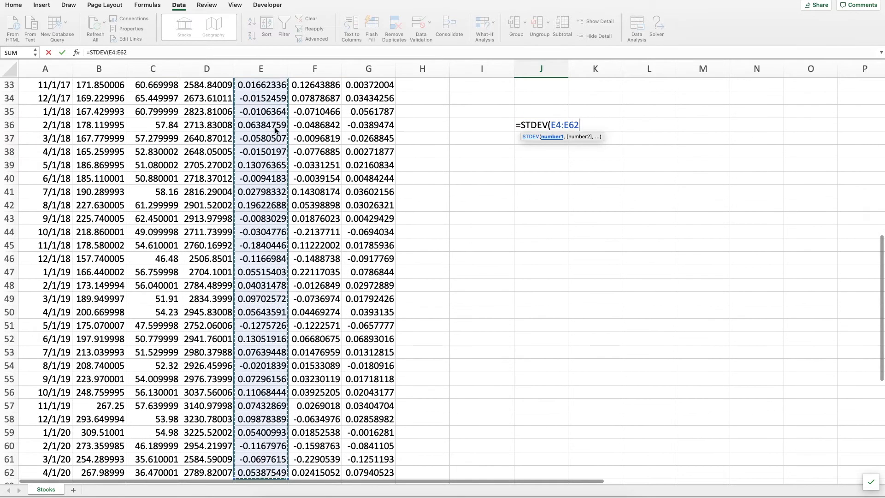
key("Return")
key("Up")
key("Up")
key("Up")
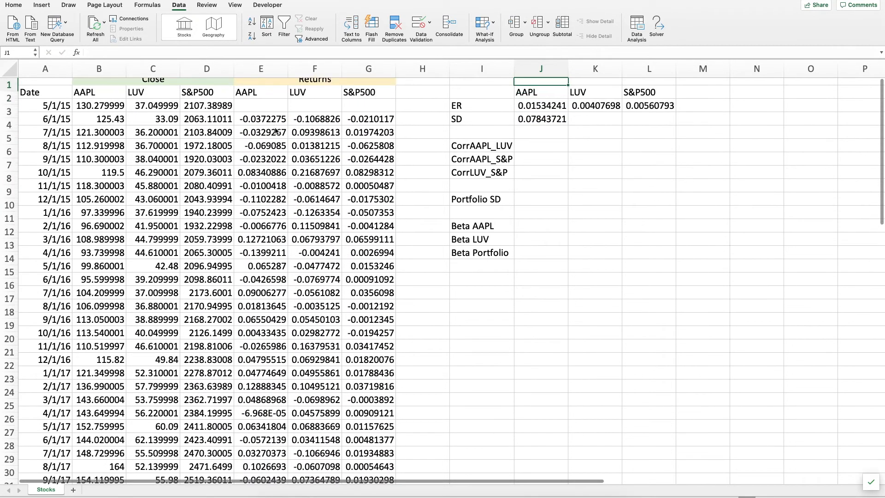
key("Down")
key("Down")
key("Down")
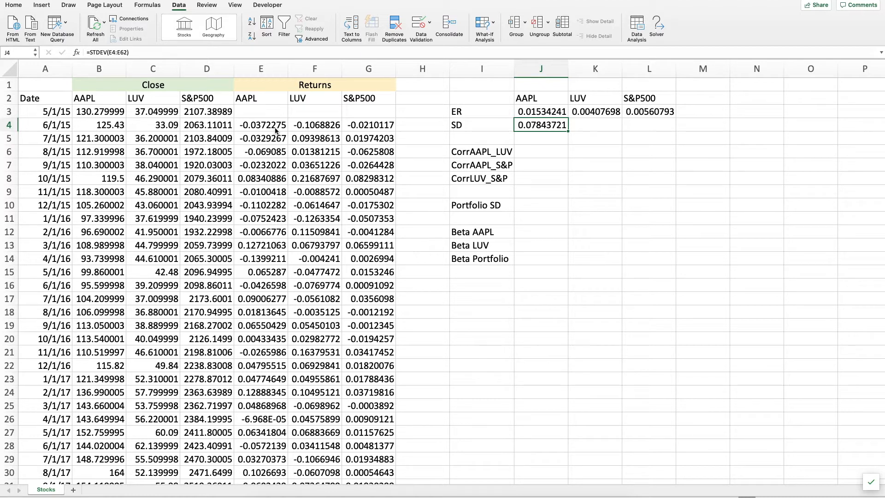
Step: Copy the standard deviation formula from J4 into K4:L4 for LUV and S&P500, and check the resulting cells
key("super+c")
key("Right")
key("shift+Right")
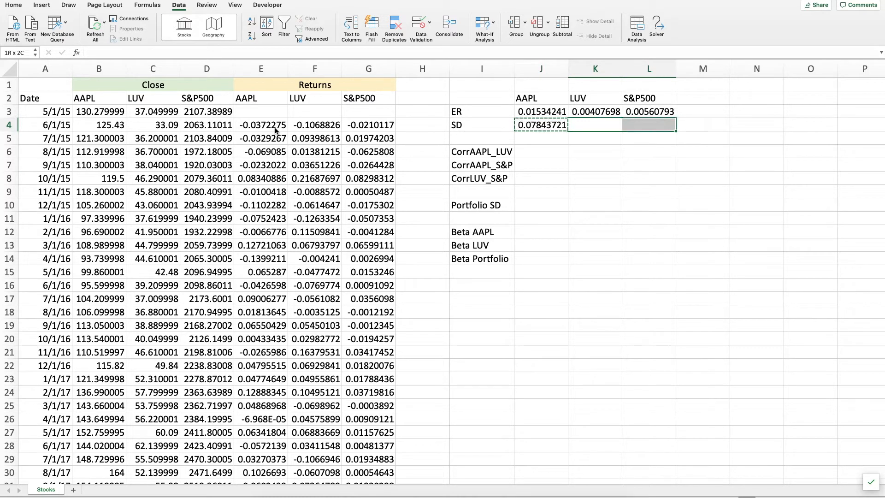
key("super+v")
key("Down")
key("Up")
key("Escape")
key("Right")
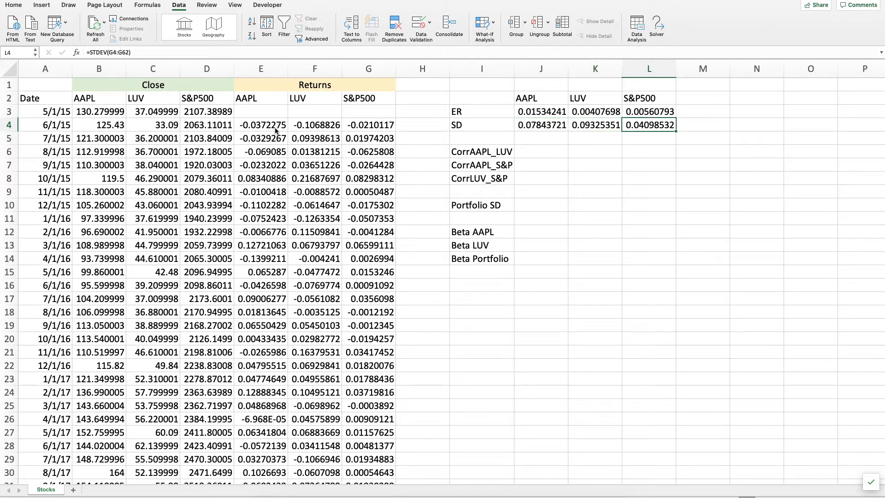
key("Left")
key("Left")
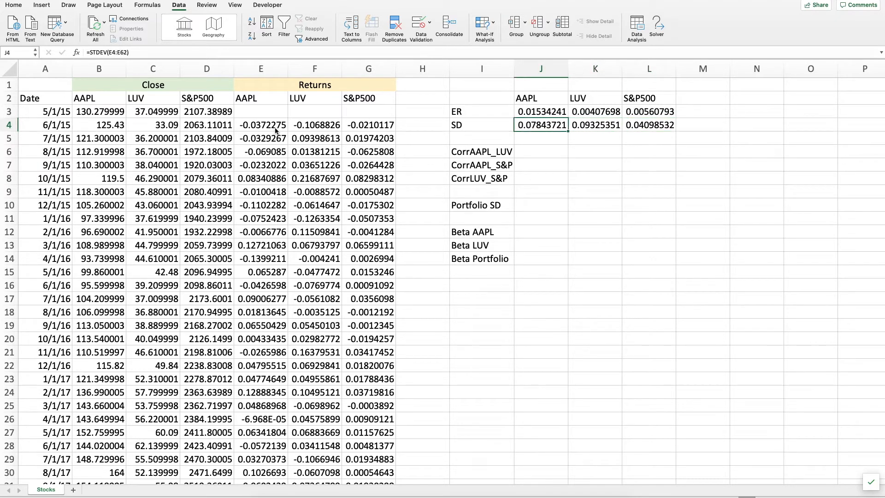
key("Right")
key("Right")
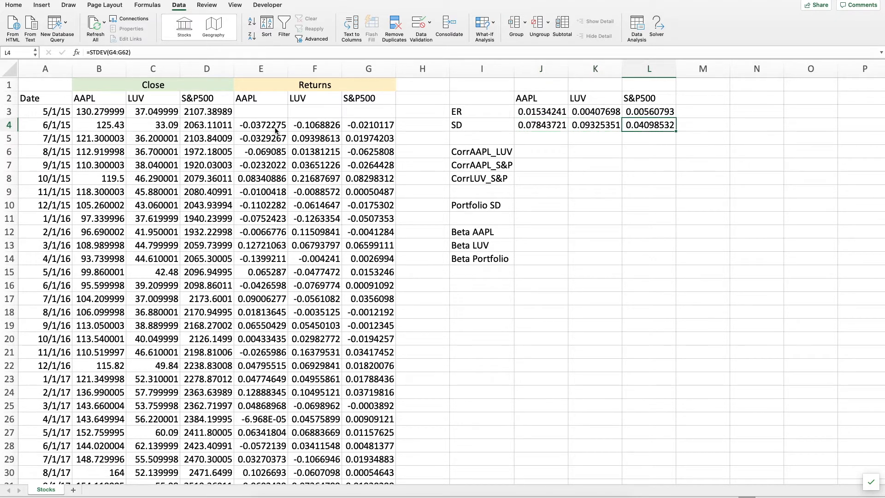
Step: Compare the standard deviations of AAPL, LUV and S&P500 across J4 to L4
key("Left")
key("Left")
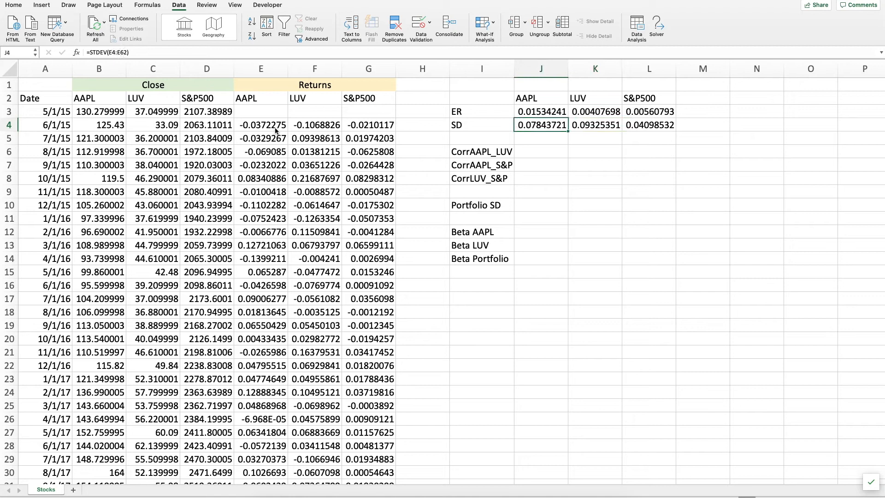
key("Right")
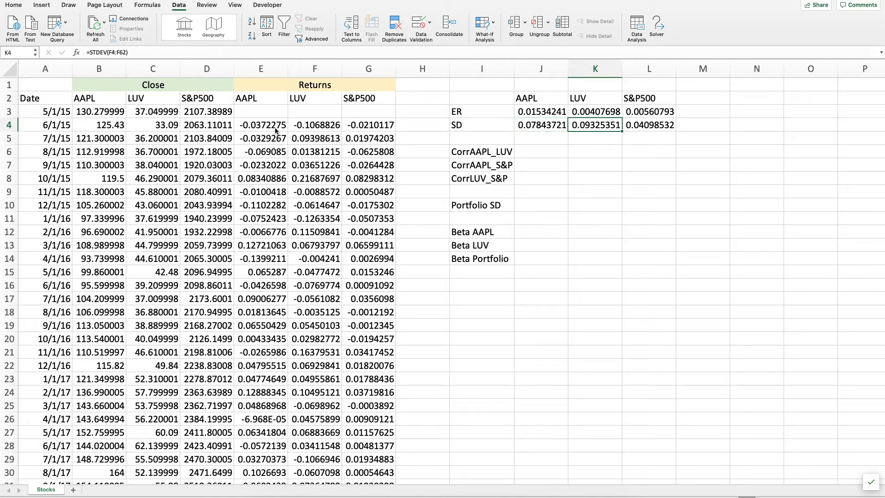
key("Left")
key("Right")
key("Left")
key("Right")
key("Right")
key("Left")
key("Left")
key("Right")
key("Right")
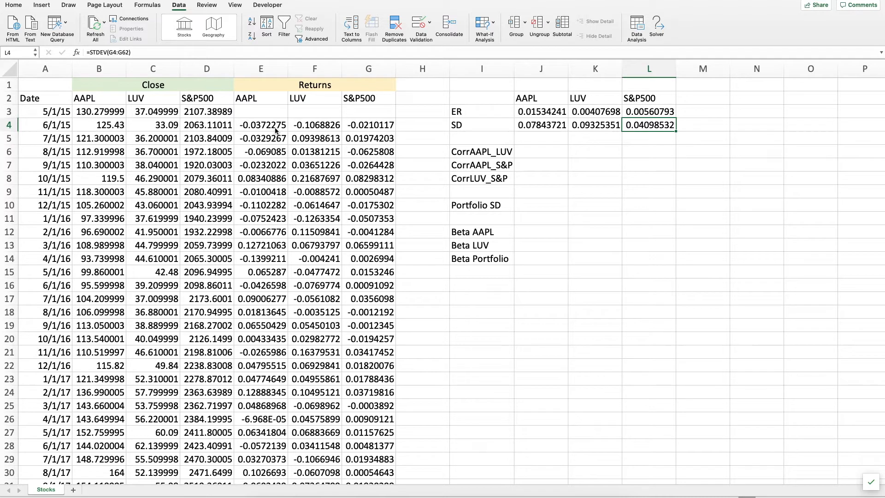
Step: Compare AAPL and LUV on both expected return and standard deviation in J3:K4
key("Up")
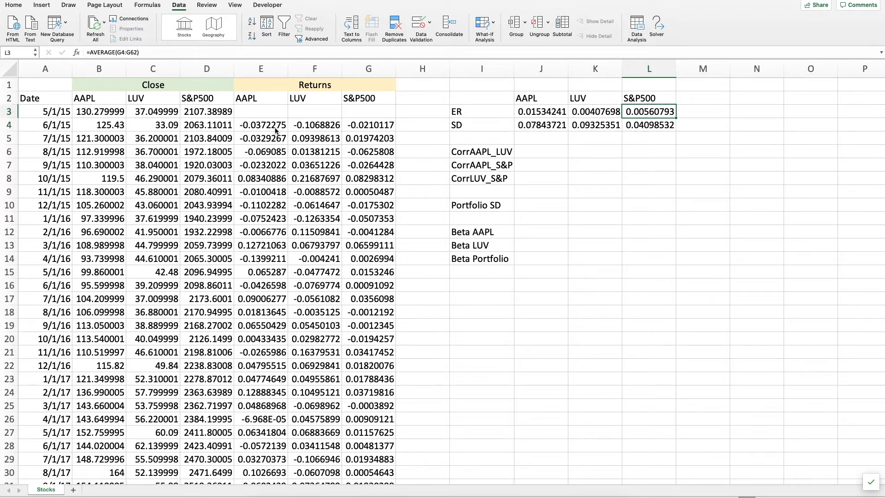
key("shift+Left")
key("shift+Left")
key("Left")
key("Left")
key("shift+Right")
key("Down")
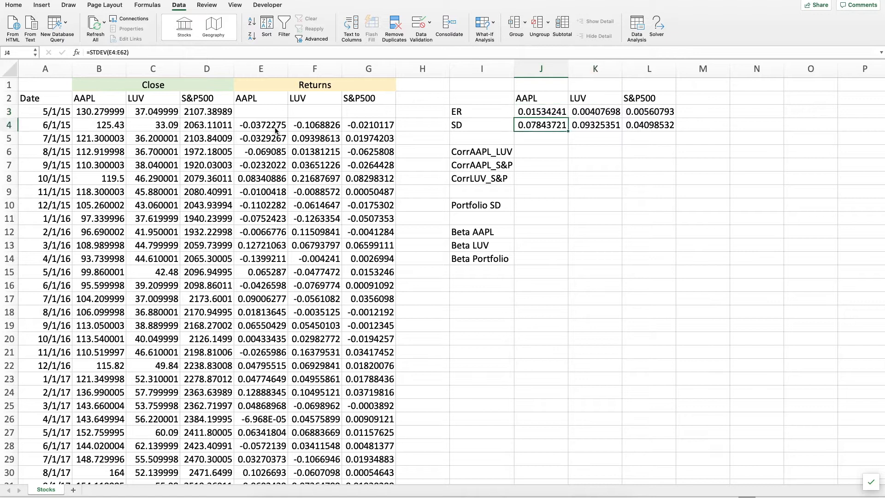
key("shift+Right")
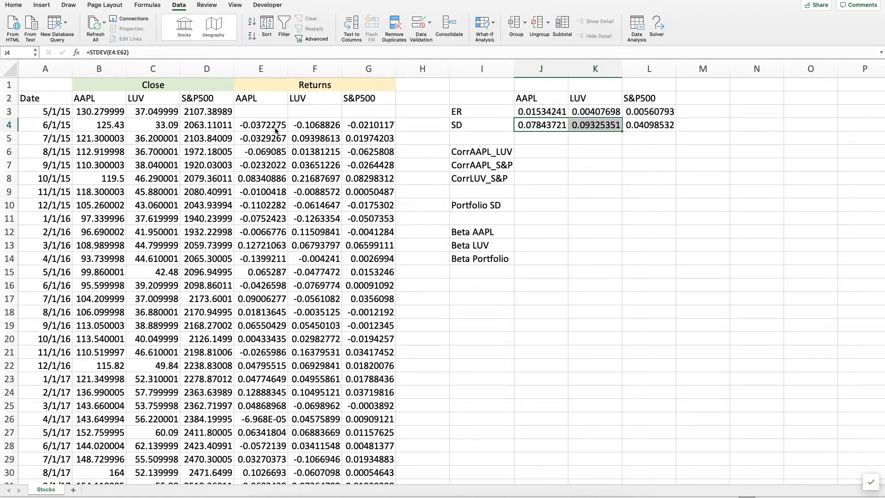
Step: Examine the Portfolio SD row and the AAPL and LUV columns that make up the portfolio
key("Down")
key("Down")
key("Down")
key("Down")
key("Down")
key("Down")
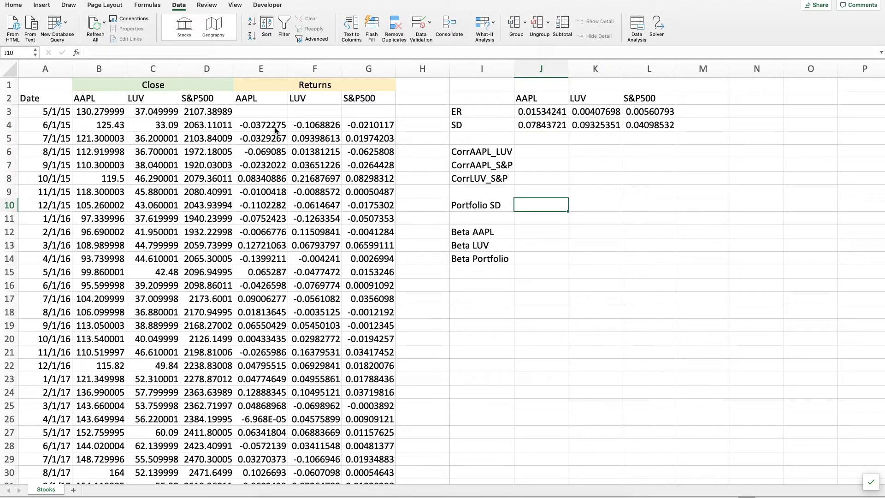
key("Left")
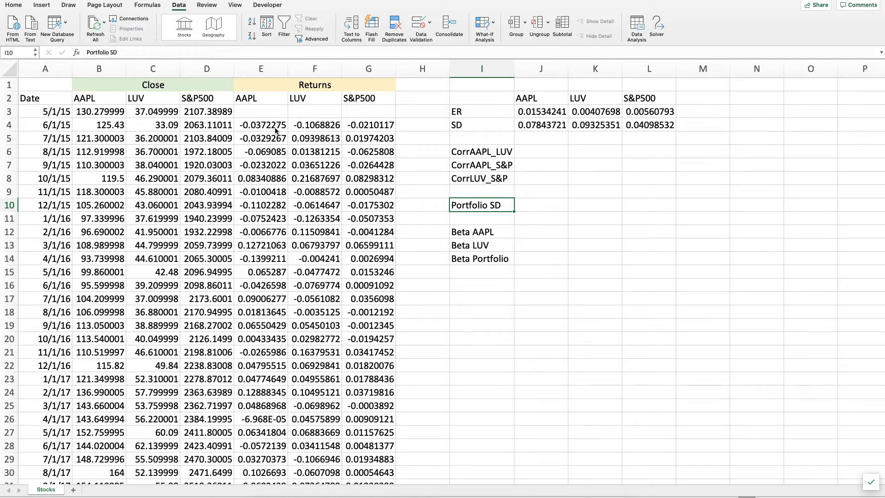
key("Right")
key("Up")
key("Up")
key("Up")
key("Up")
key("Up")
key("Up")
key("Up")
key("Up")
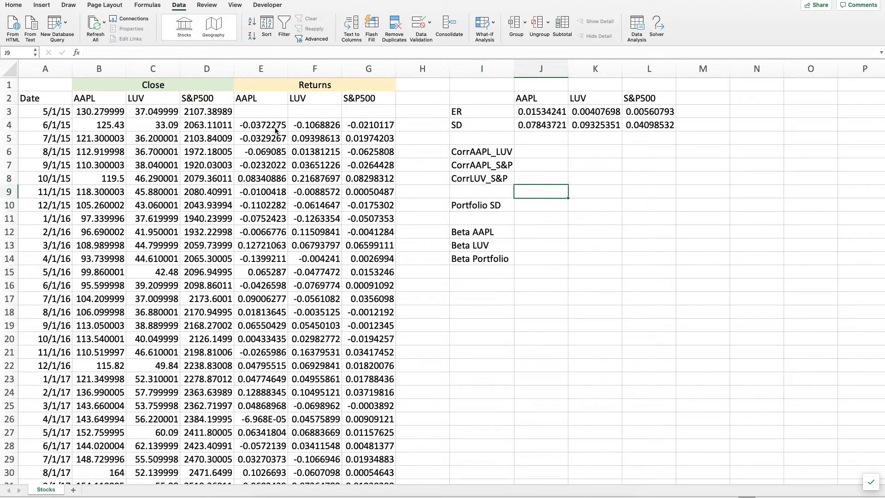
key("Right")
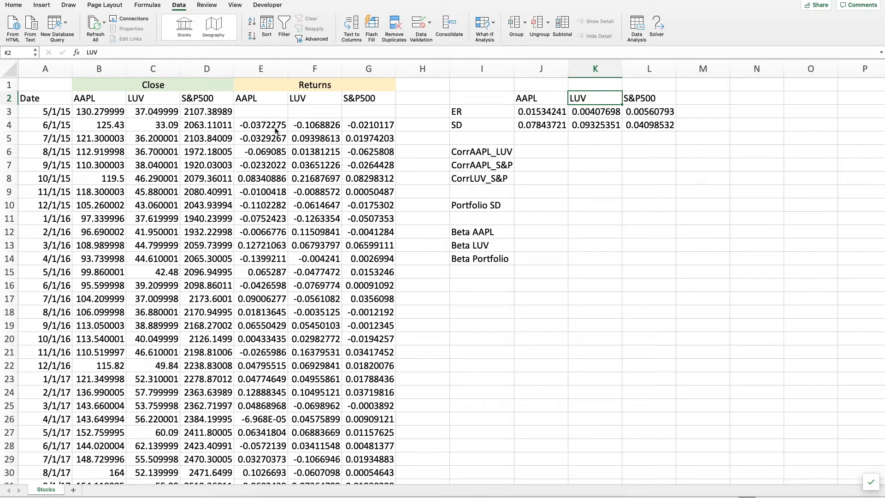
Step: Start a CORREL formula in J6 for CorrAAPL_LUV with AAPL's returns E4:E62 as the first array
key("Down")
key("Down")
key("Down")
key("Down")
key("Left")
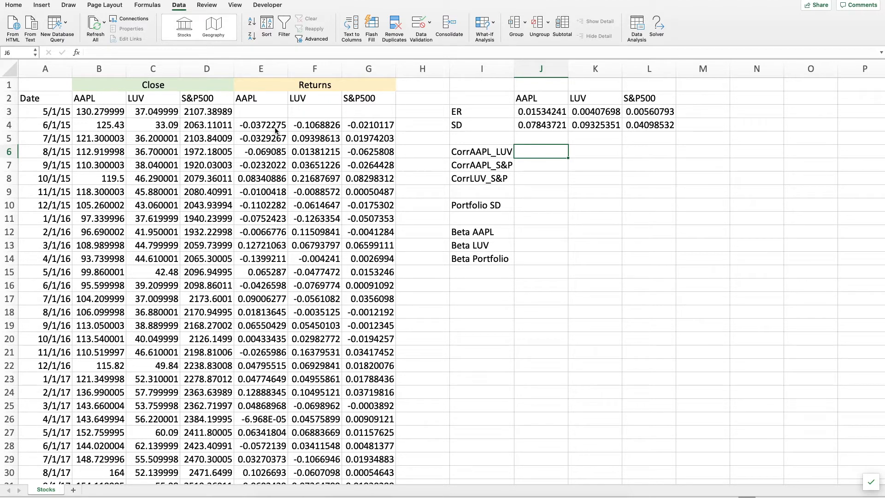
key("Left")
key("Right")
type("=")
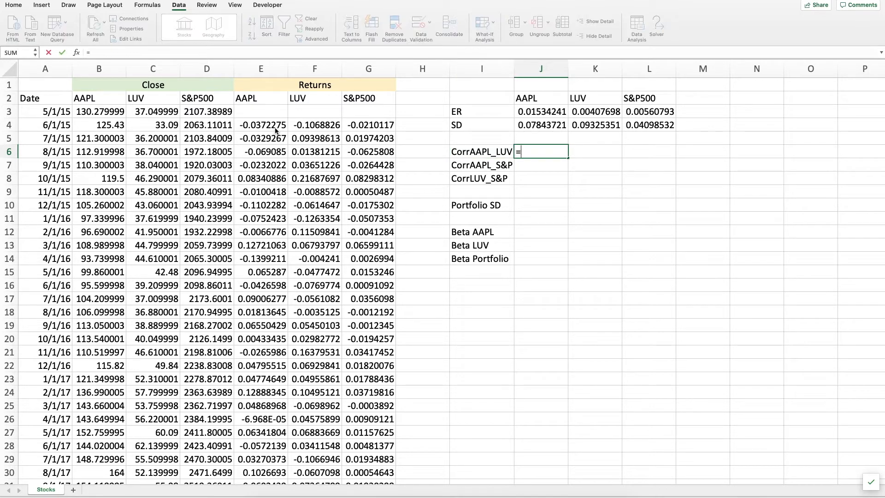
type("cor")
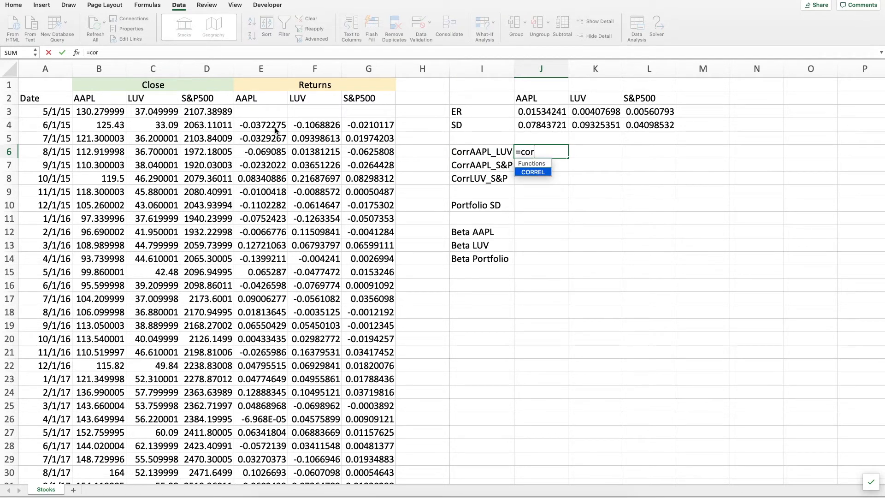
key("Tab")
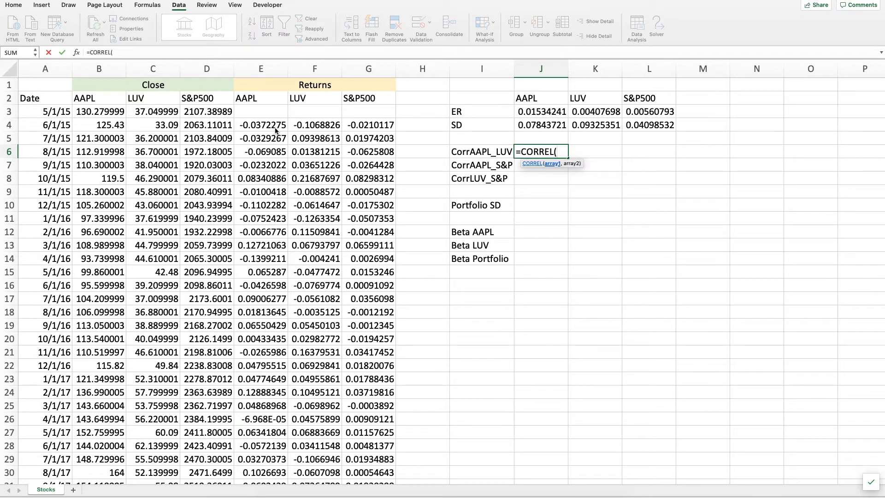
key("Left")
key("Left")
key("Left")
key("Left")
key("Left")
key("Up")
key("Up")
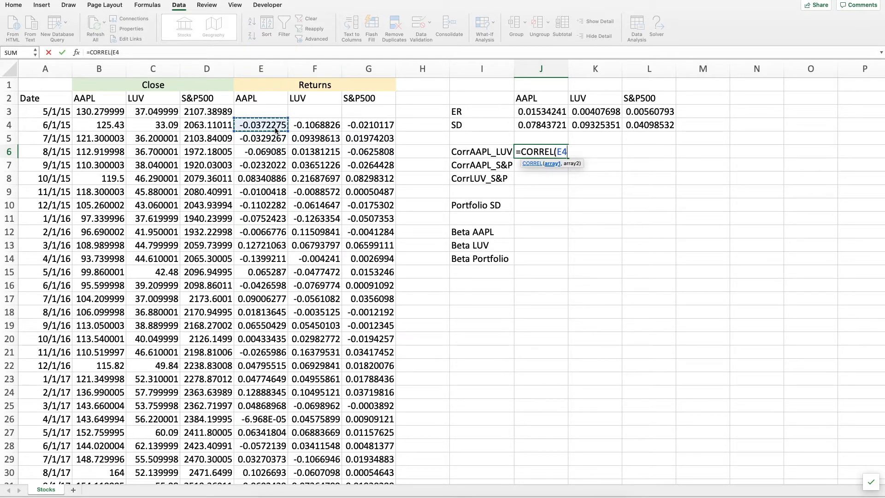
key("ctrl+shift+Down")
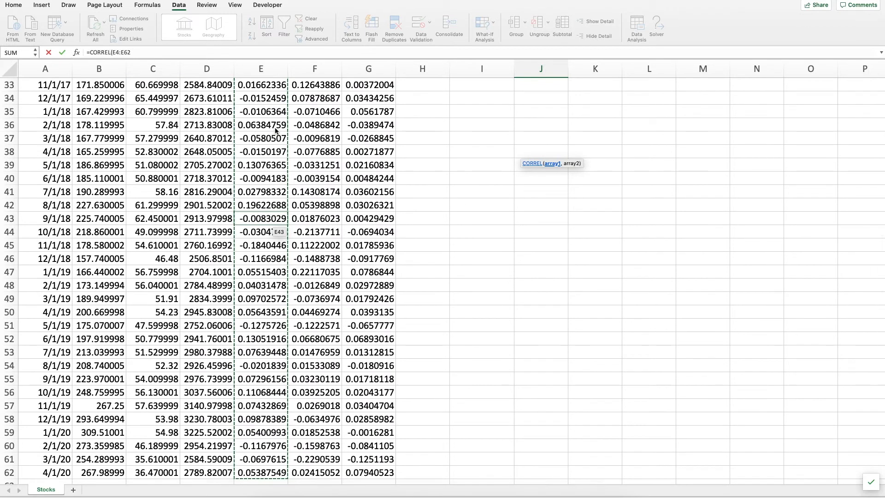
Step: Complete the J6 correlation formula with LUV's returns F4:F62 as the second array
type(",")
key("Left")
key("Left")
key("Left")
key("Left")
key("Left")
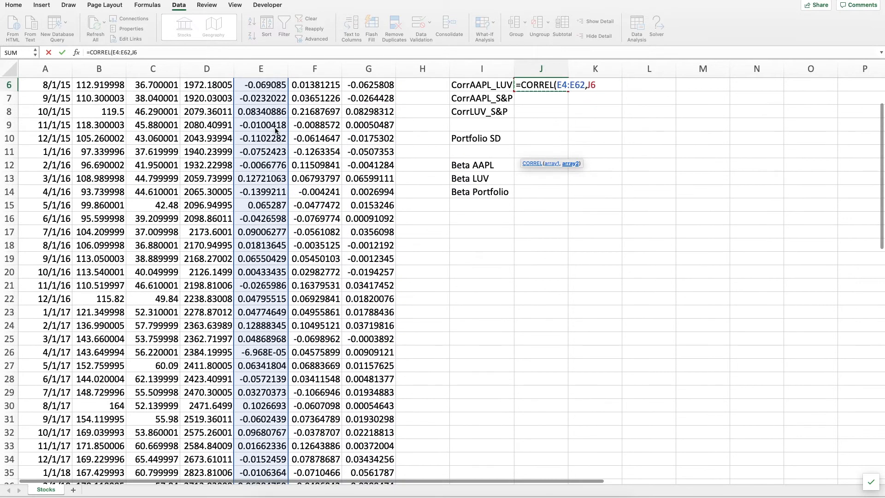
key("Up")
key("Up")
key("Up")
key("Up")
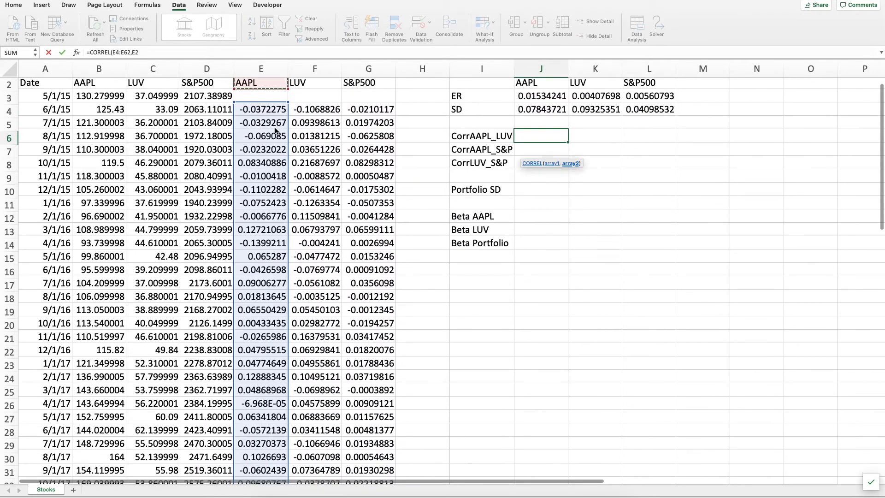
key("Right")
key("Right")
key("Right")
key("Left")
key("Left")
key("Down")
key("Down")
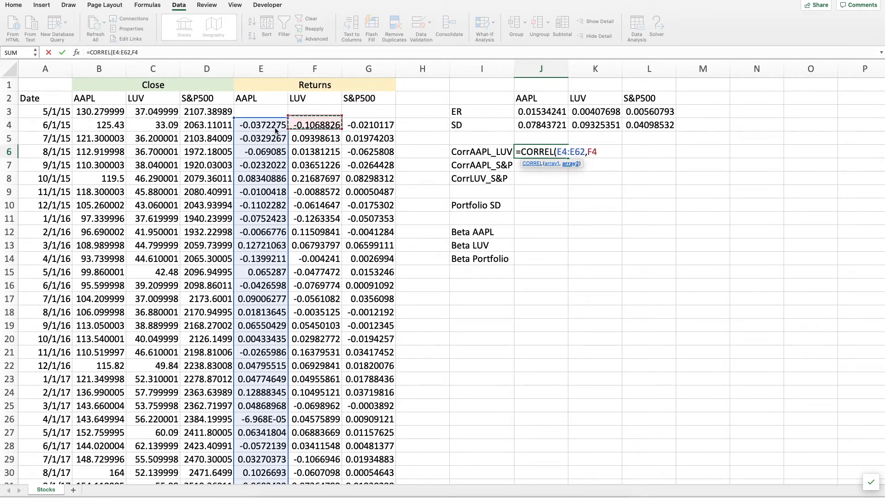
key("ctrl+shift+Down")
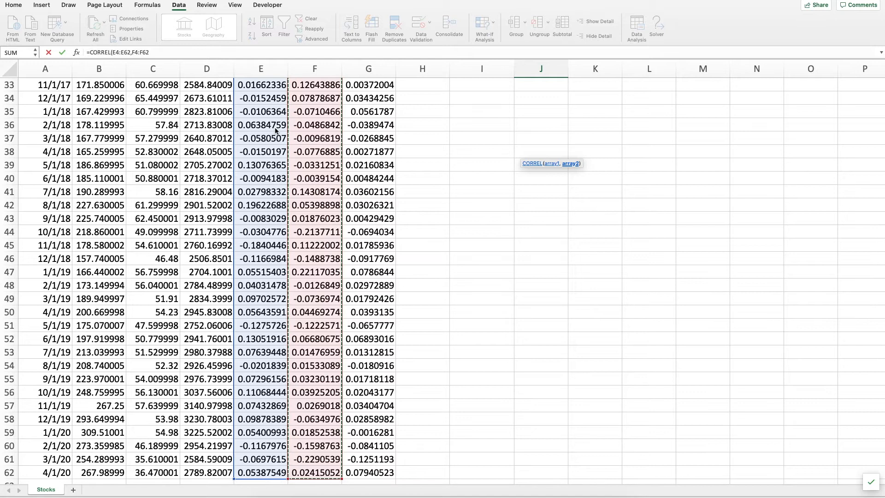
key("Return")
scroll(275, 131, "up", 3)
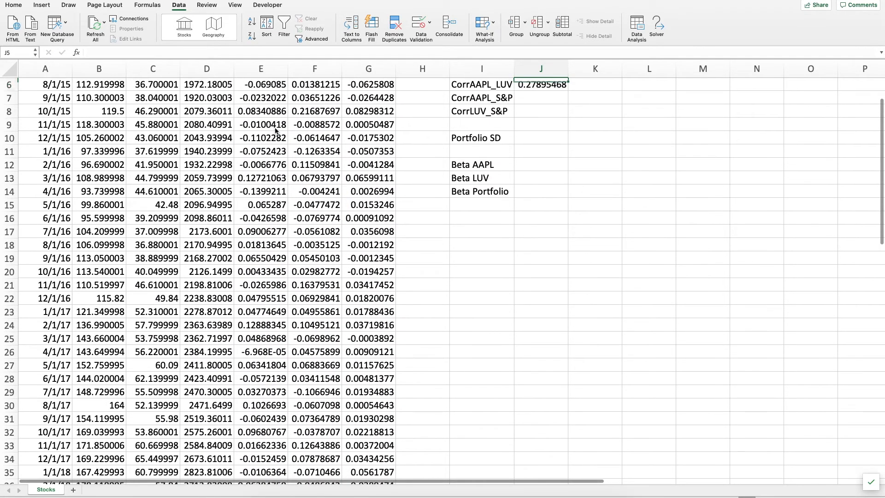
Step: Review the AAPL–LUV correlation in J6 against the two stocks' columns and their standard deviations
key("Up")
key("Down")
key("Down")
key("Down")
key("Down")
key("Down")
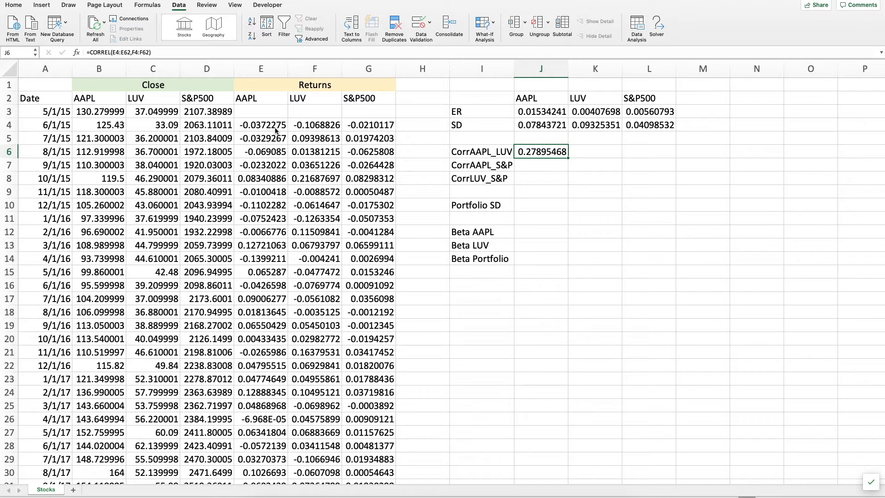
key("Up")
key("Up")
key("Up")
key("Up")
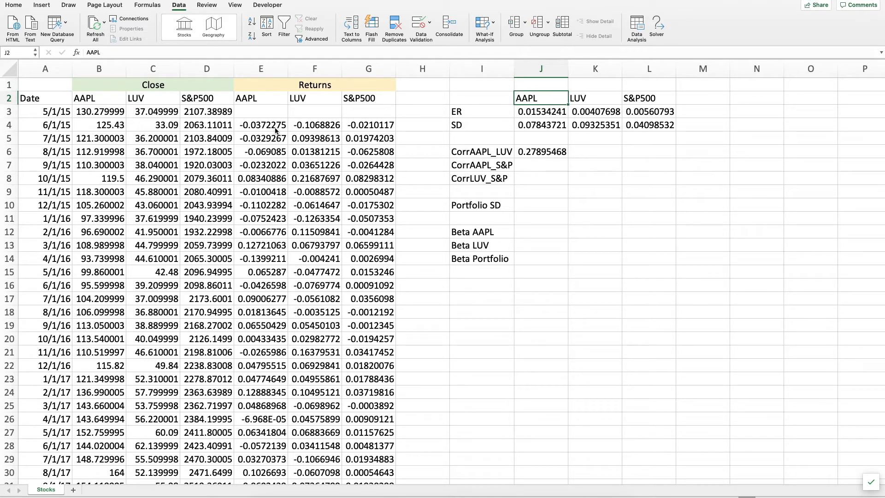
key("Right")
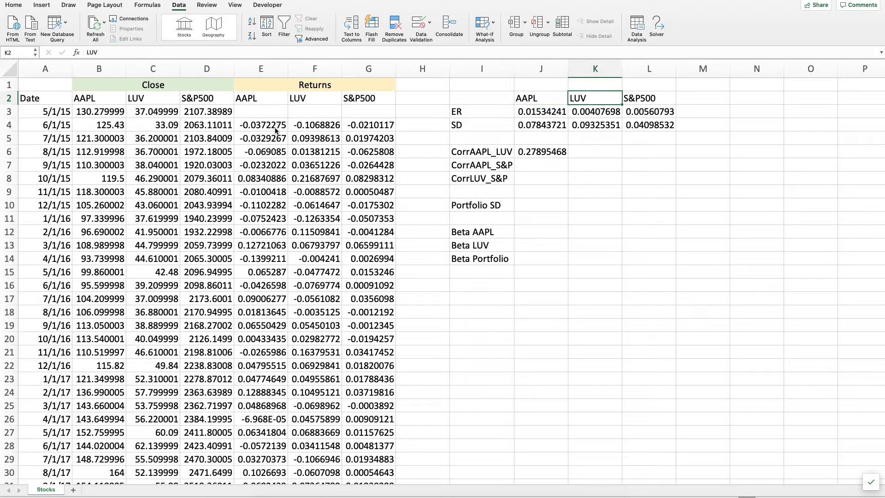
key("Down")
key("Down")
key("Left")
key("Left")
key("Down")
key("Down")
key("Right")
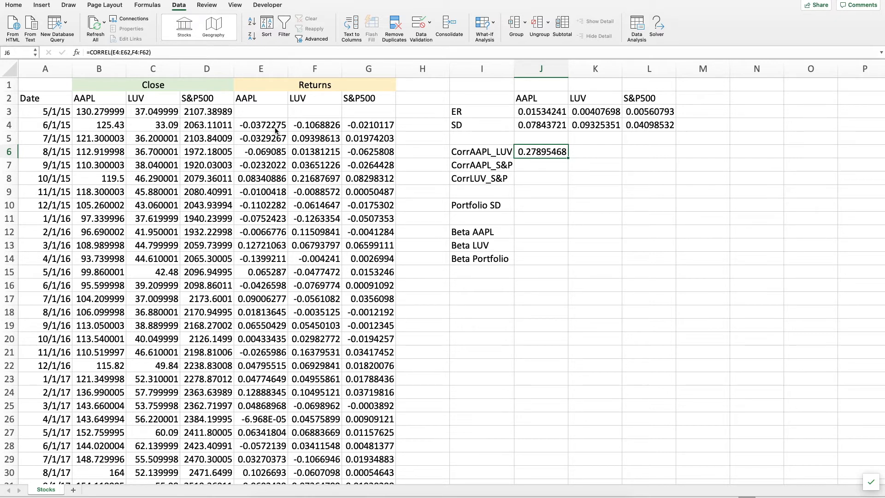
Step: Review the CorrAAPL_S&P and CorrLUV_S&P rows that still need correlations, down to the Portfolio SD label
key("Down")
key("Left")
key("Right")
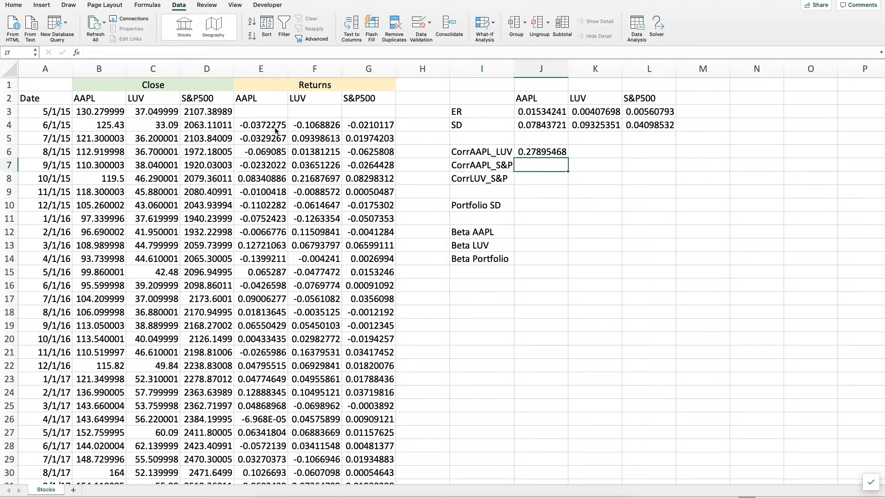
key("Down")
key("Left")
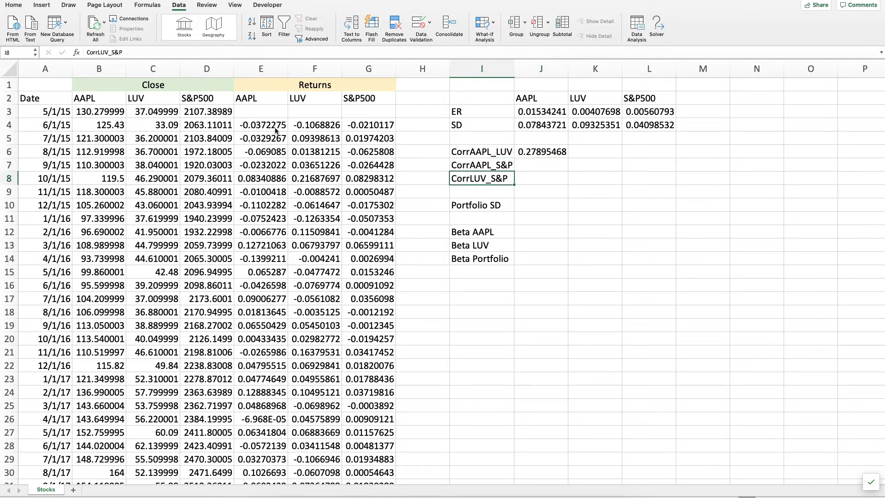
key("Right")
key("Up")
key("Down")
key("Up")
key("Down")
key("Left")
key("Down")
key("Down")
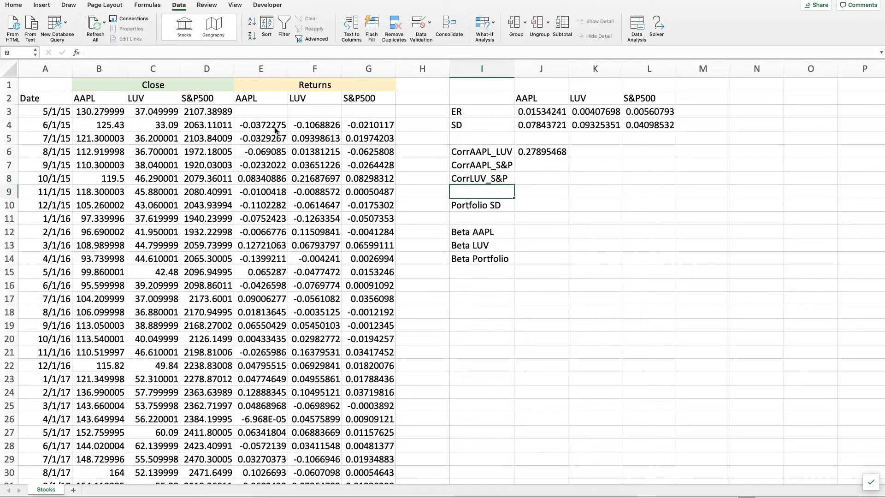
Step: Check the AAPL and LUV inputs from the headers down to the Portfolio SD row
key("Up")
key("Up")
key("Right")
key("Up")
key("Up")
key("Up")
key("Up")
key("Up")
key("Up")
key("Right")
key("Down")
key("Down")
key("Down")
key("Down")
key("Down")
key("Down")
key("Down")
key("Left")
key("Down")
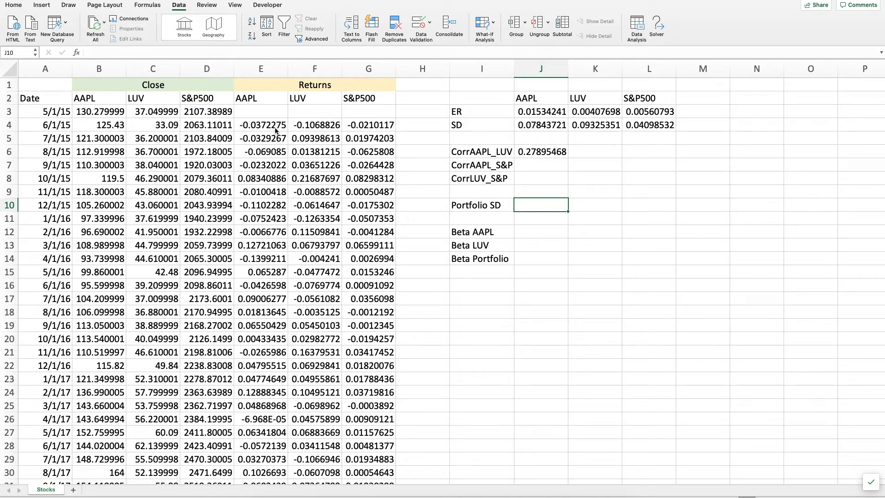
Step: Move the Portfolio SD and beta labels down two rows to I12:I16 and enter the label Weight in I10
left_click_drag(479, 204, 484, 264)
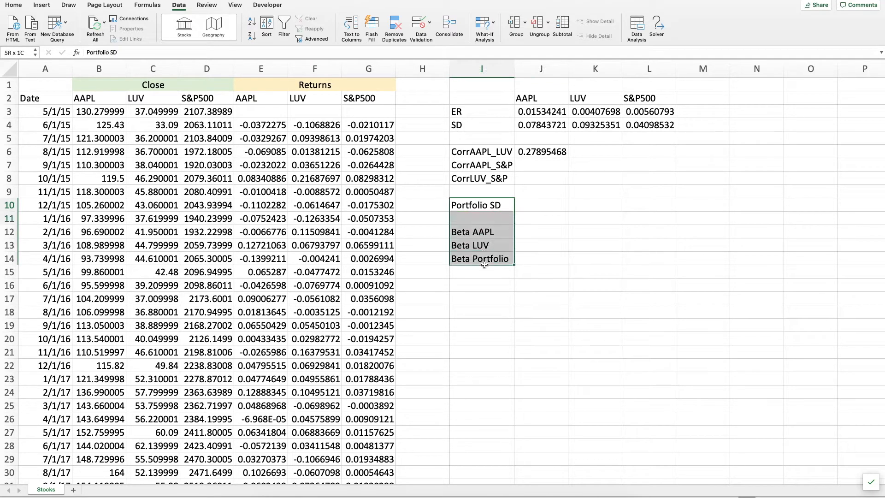
left_click_drag(487, 202, 489, 226)
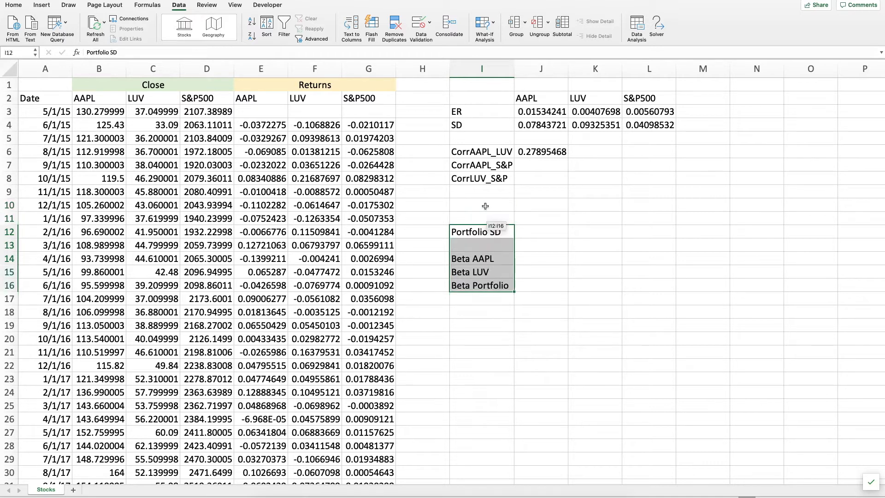
left_click(485, 206)
type("Weight")
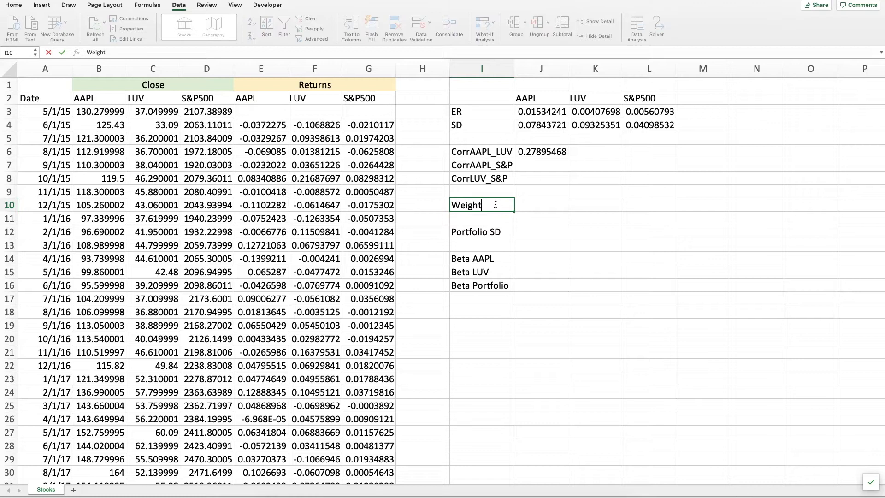
key("Return")
Step: Enter portfolio weights of 0.5 for AAPL in J10 and 0.5 for LUV in K10
key("Up")
key("Right")
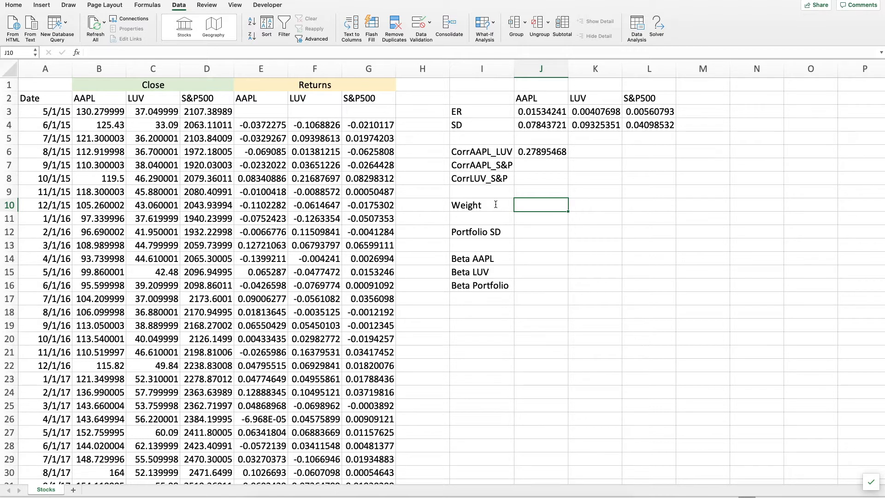
type("0.5")
key("Return")
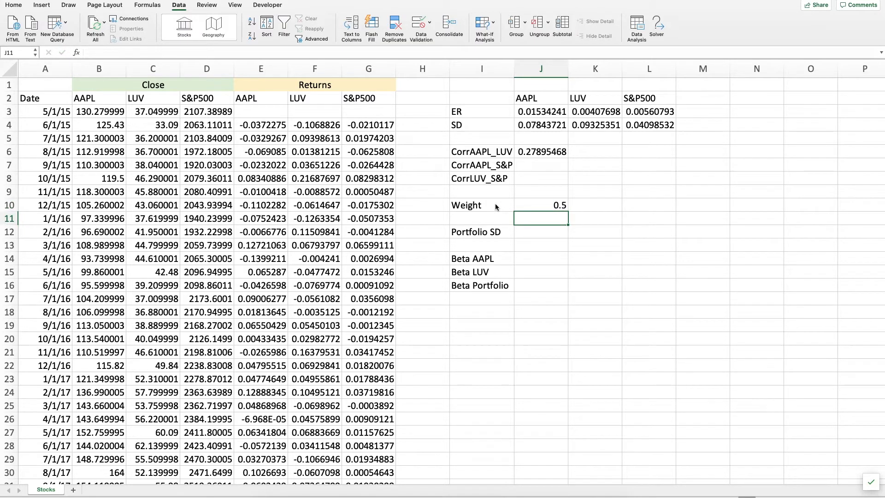
key("Up")
key("Right")
type("0.5")
key("Return")
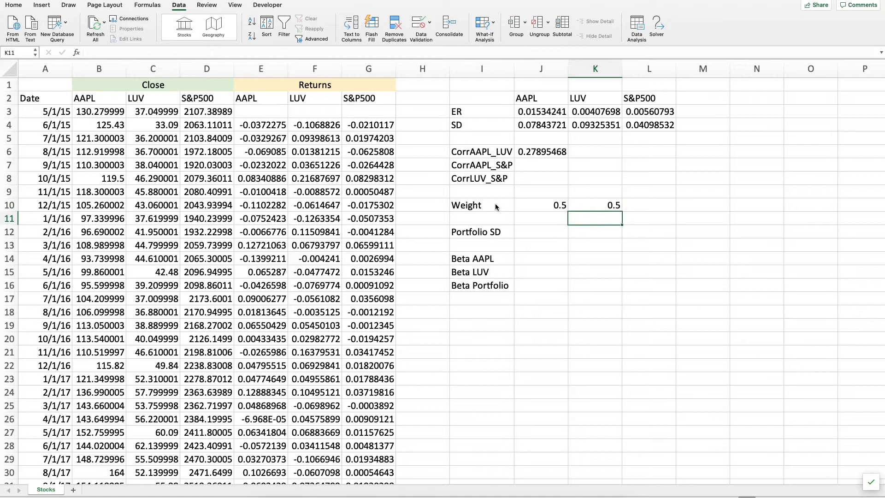
Step: Check the AAPL and LUV weights in J10 and K10, and select the Portfolio SD cell J12
key("Left")
key("Up")
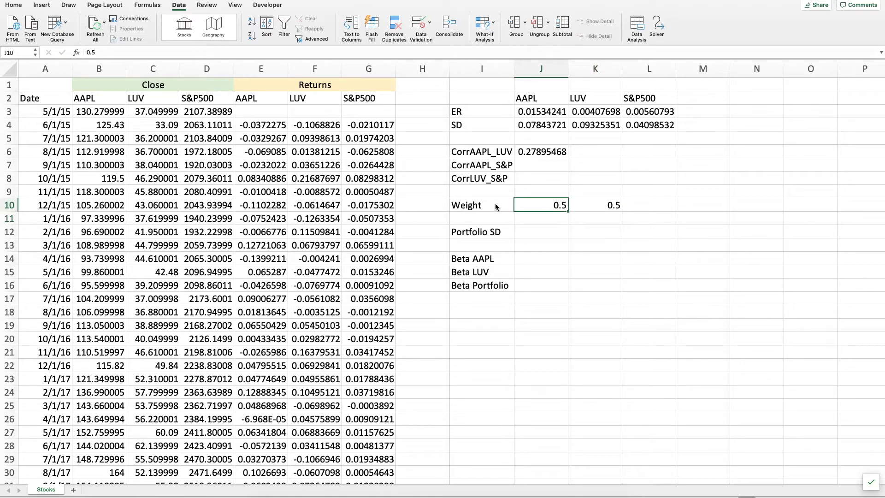
key("Right")
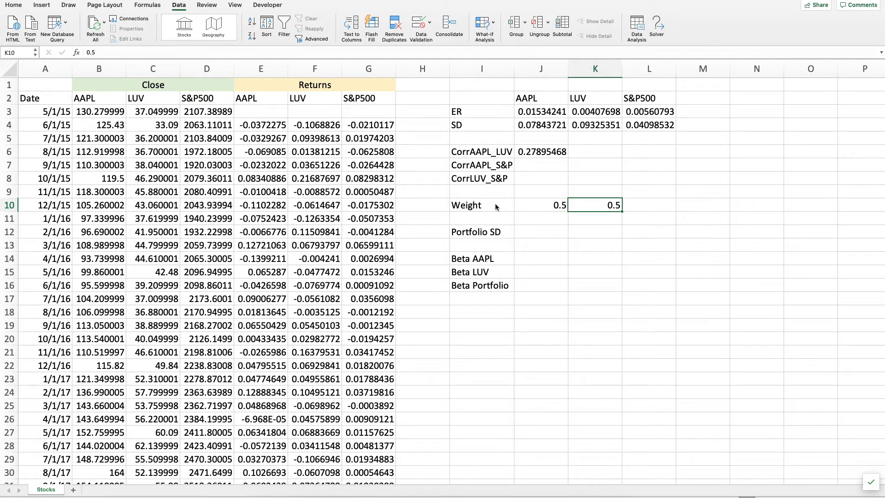
key("Left")
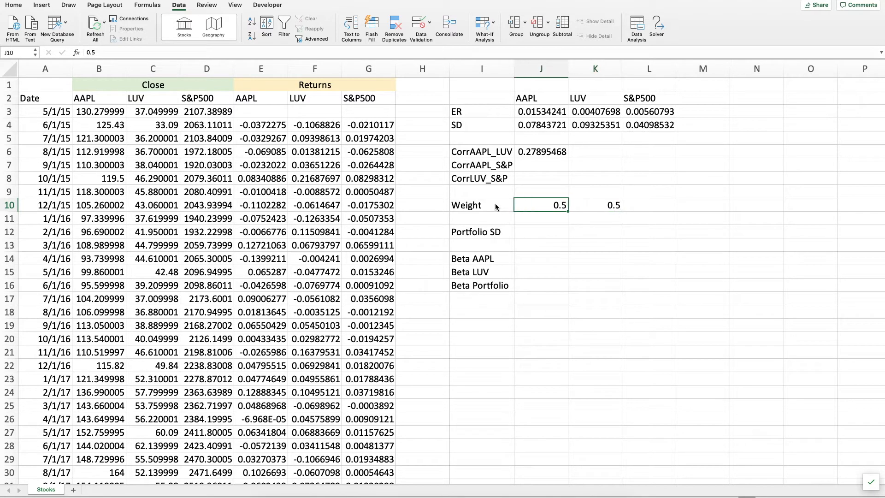
key("Down")
key("Down")
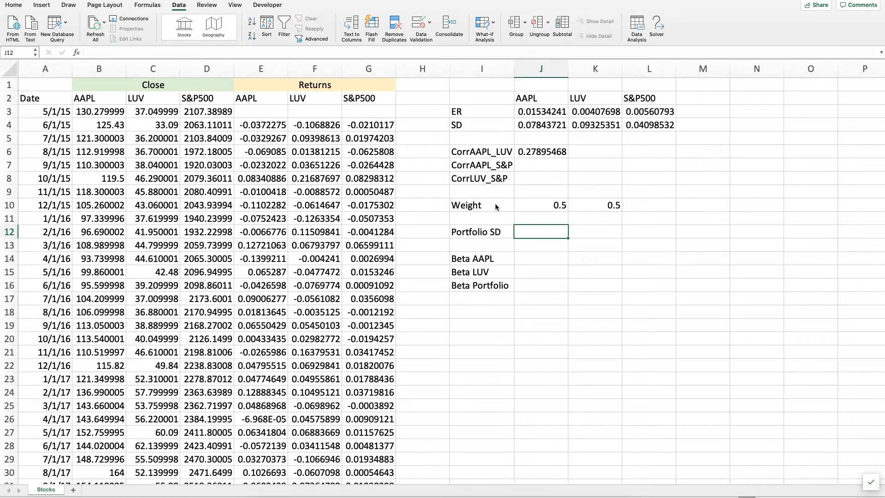
Step: Switch to the Acrobat slides to read the portfolio standard deviation formula, and return to the Excel workbook
key("super+Tab")
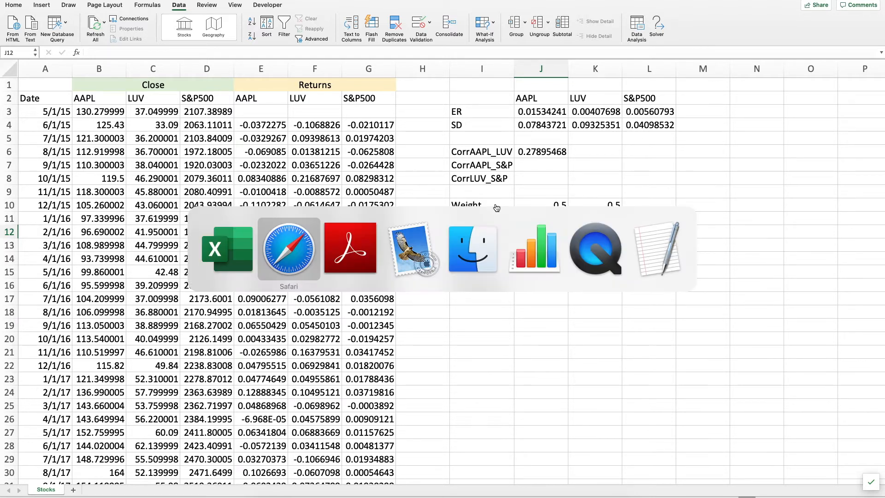
key("super+Tab")
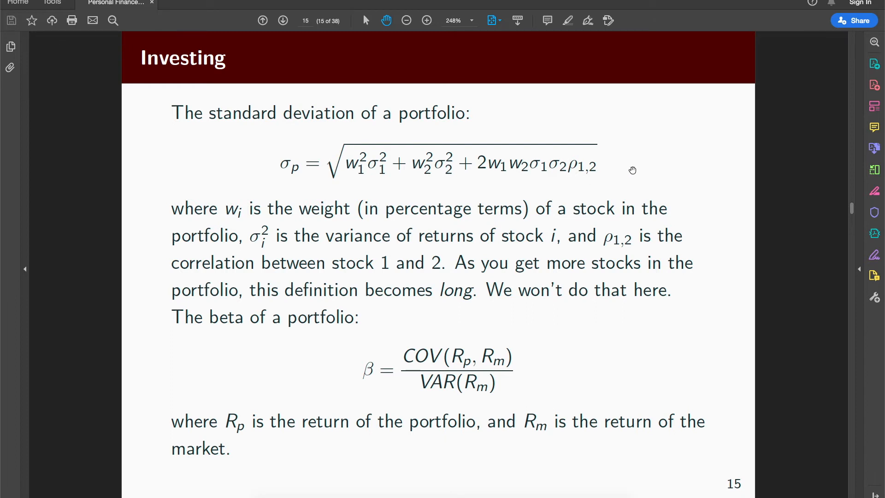
key("super+Tab")
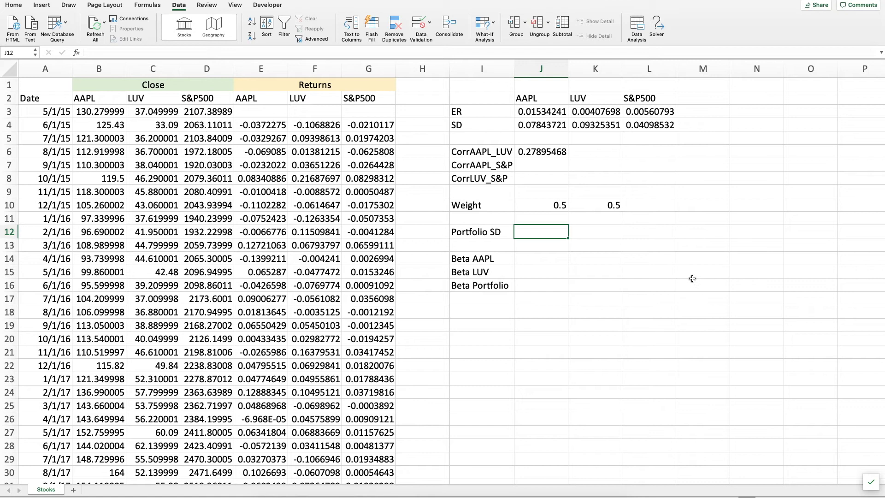
Step: Begin the Portfolio SD formula in J12 with the squared AAPL weight times squared AAPL SD: =SQRT(J10^2*J4^2
type("=sqrt")
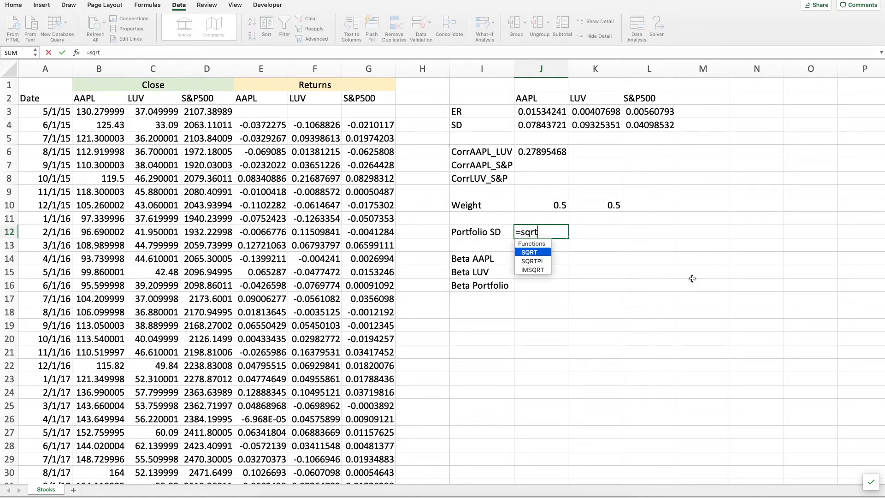
key("Tab")
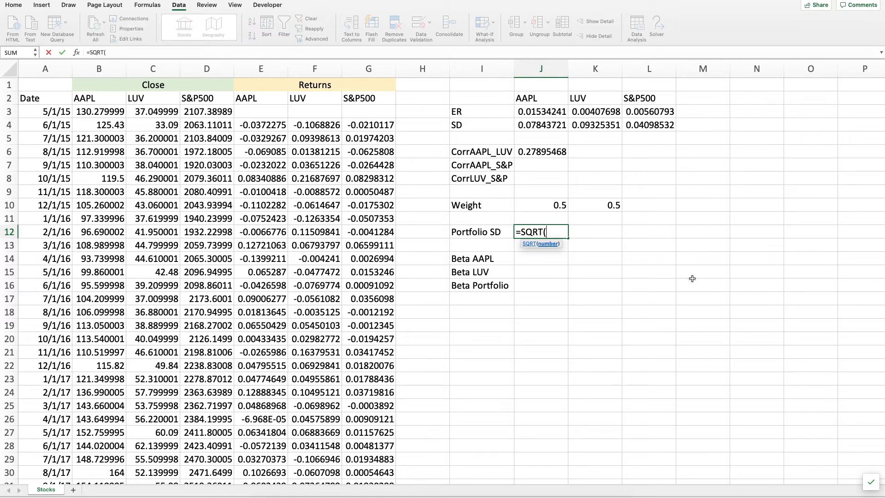
key("Up")
key("Up")
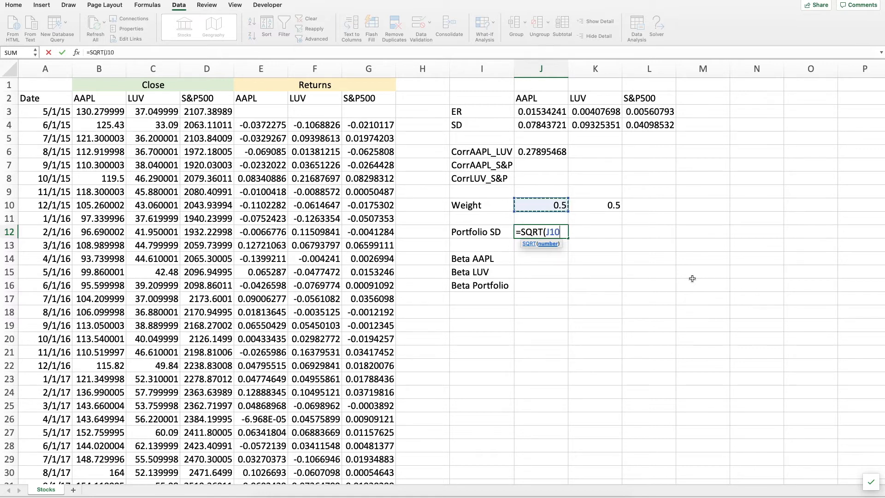
type("^2*")
key("Up")
key("Up")
key("Up")
key("Up")
key("Up")
key("Up")
key("Up")
key("Up")
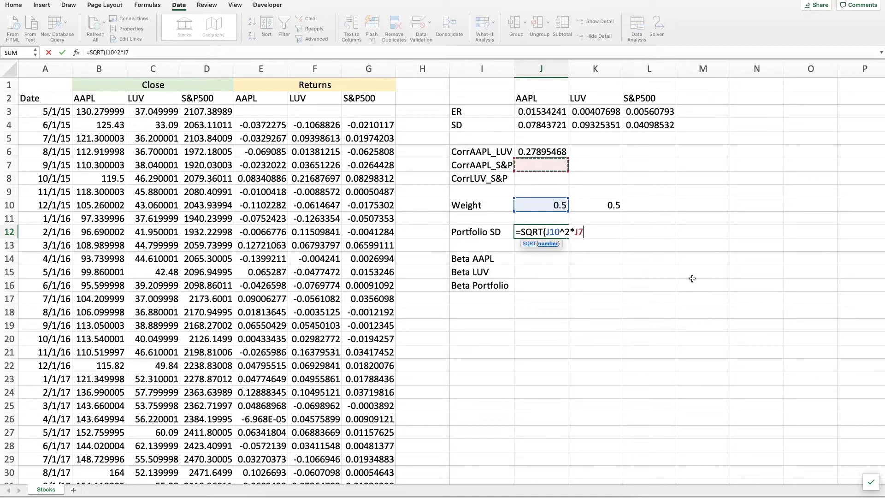
type("^2")
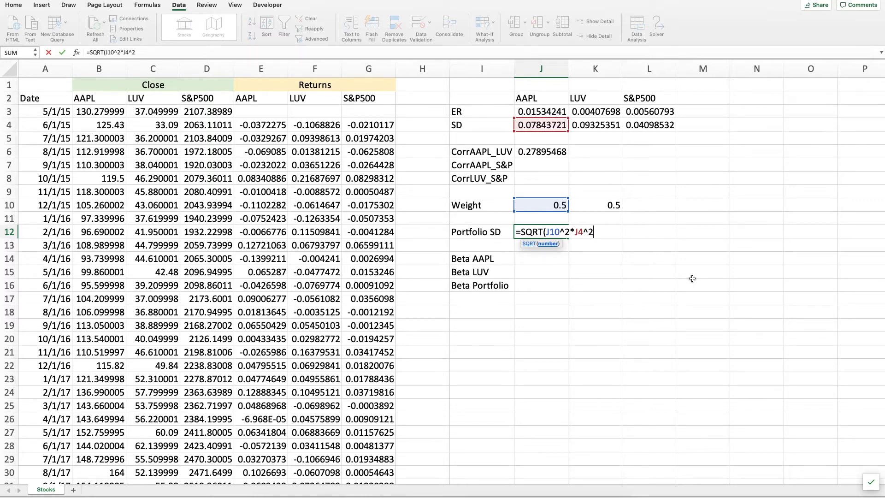
Step: Extend the Portfolio SD formula with the LUV term +K10^2*K4^2 and begin the cross term with +2*
type("+")
key("Up")
key("Up")
key("Right")
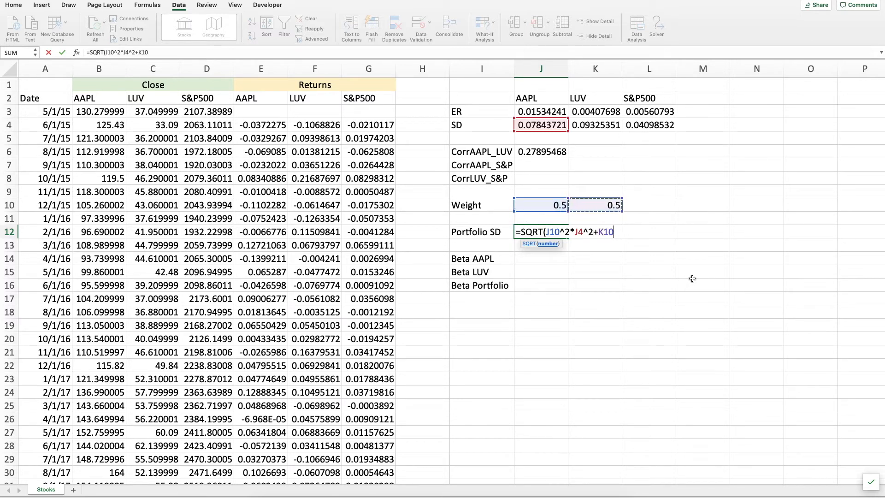
type("^2*")
key("Up")
key("Up")
key("Up")
key("Up")
key("Right")
key("Up")
key("Up")
key("Up")
key("Up")
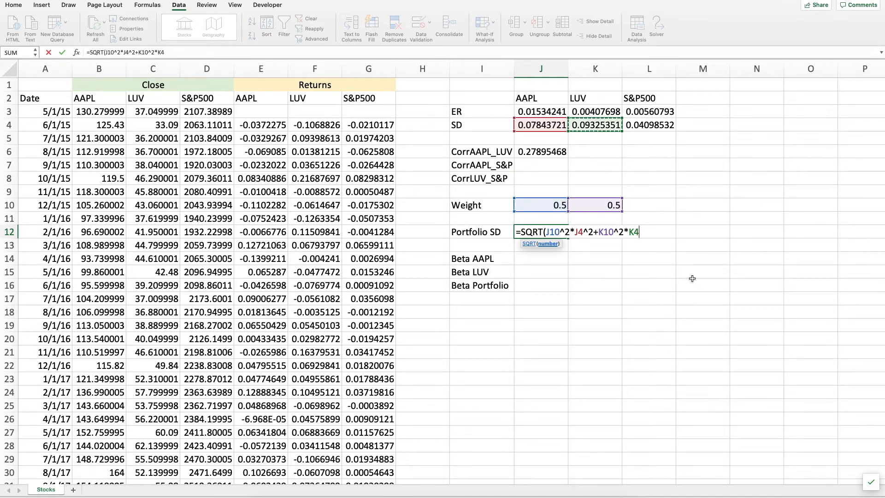
type("^2+2*")
Step: Put both portfolio weights into the formula's cross term as J10*K10
key("Up")
key("Up")
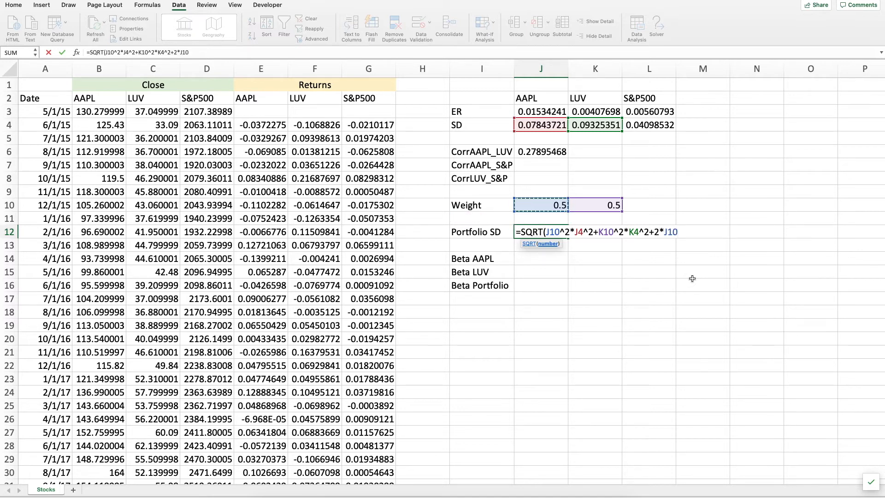
type("*")
key("Up")
key("Up")
key("Right")
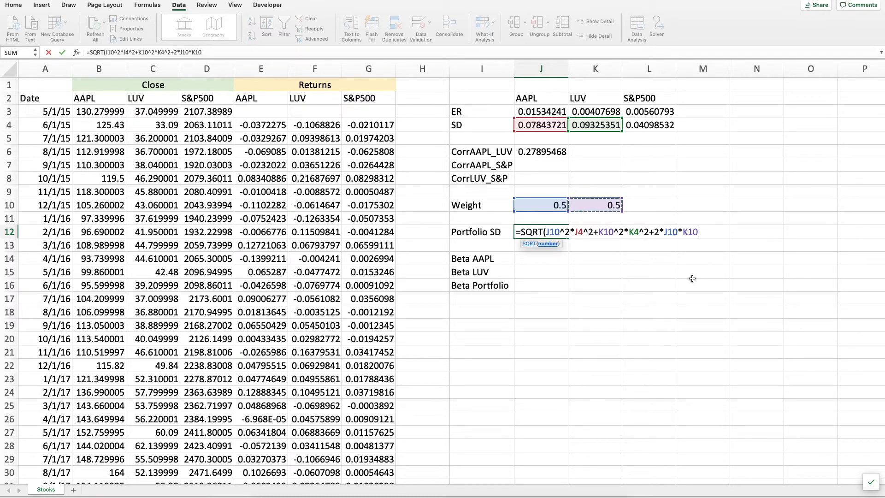
Step: Multiply the formula's cross term by the AAPL and LUV standard deviations, *J4*K4
type("*")
key("Up")
key("Up")
key("Up")
key("Up")
key("Up")
key("Up")
key("Up")
key("Up")
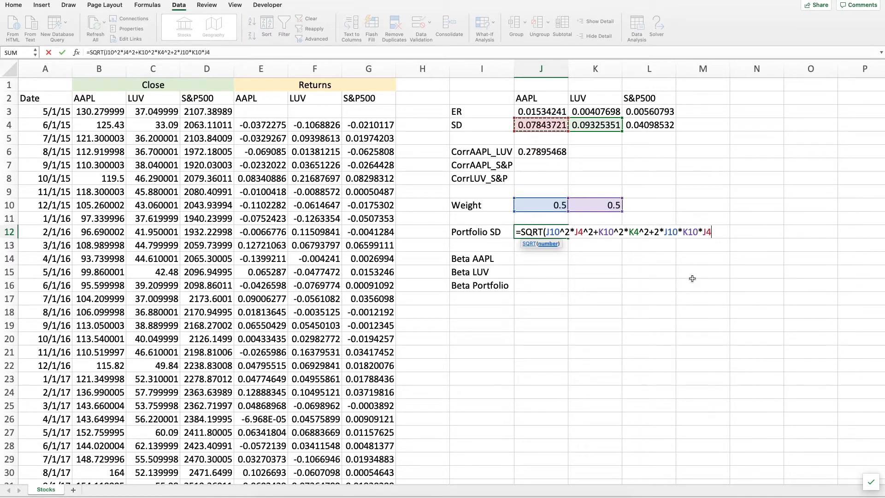
type("*")
key("Up")
key("Up")
key("Up")
key("Up")
key("Up")
key("Up")
key("Right")
key("Up")
key("Up")
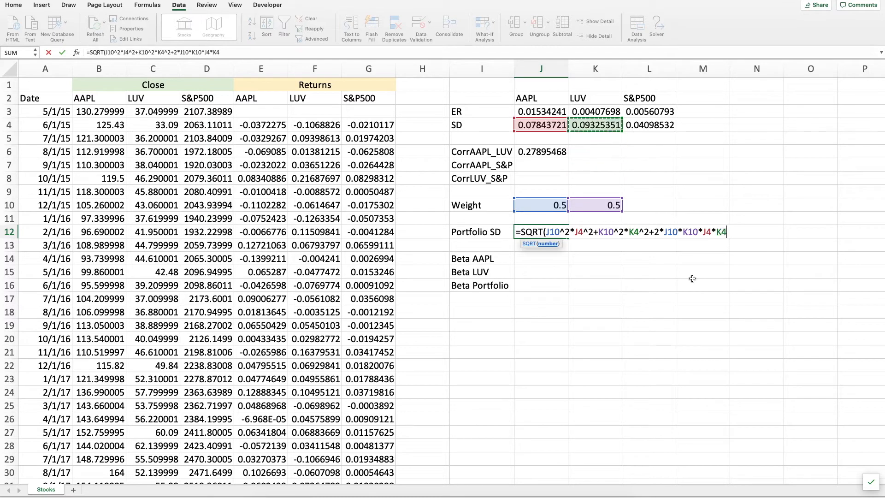
Step: Multiply the cross term by the AAPL–LUV correlation in J6, close the SQRT parenthesis and commit the formula
type("*")
key("Up")
key("Up")
key("Up")
key("Up")
key("Up")
key("Up")
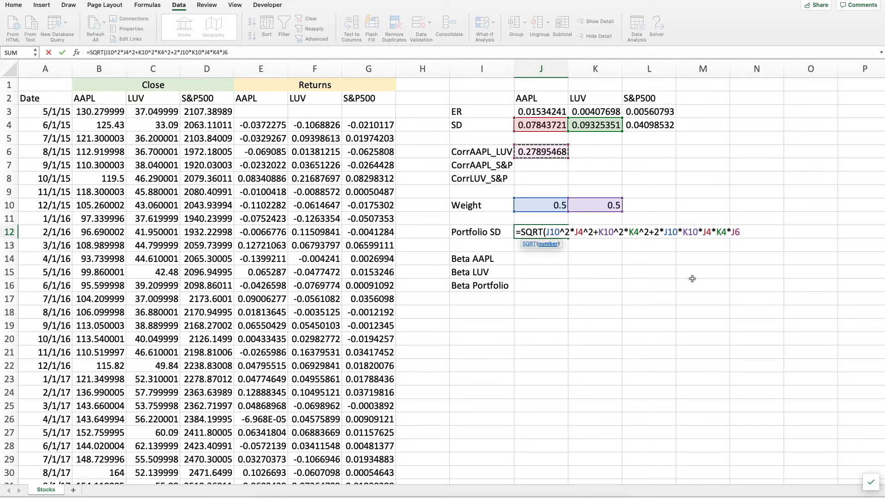
type(")")
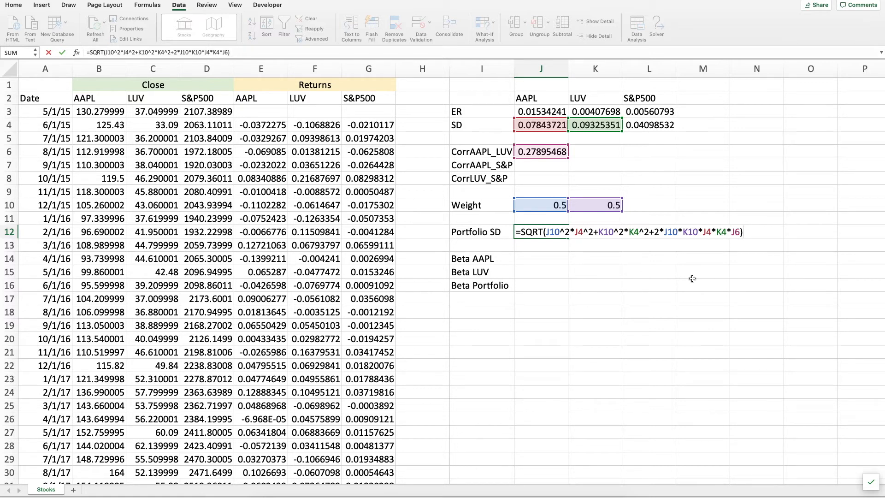
key("Return")
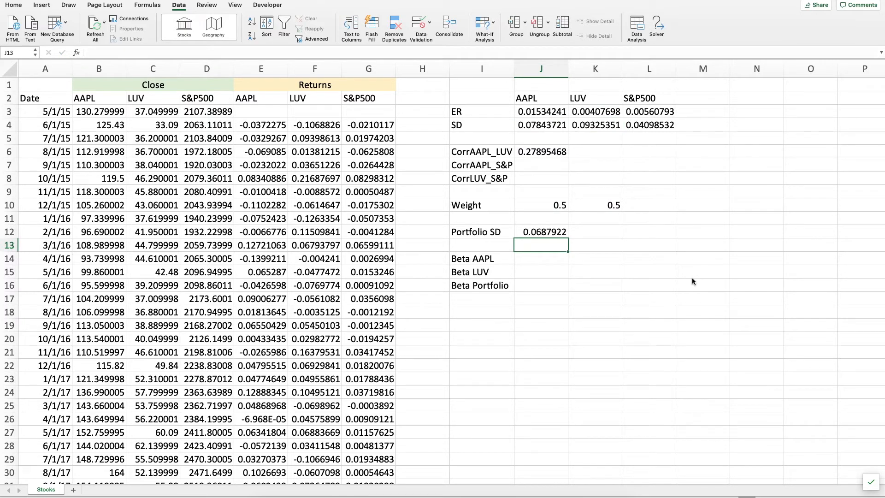
Step: Compare the Portfolio SD in J12 with the individual AAPL and LUV standard deviations in J4 and K4
key("Up")
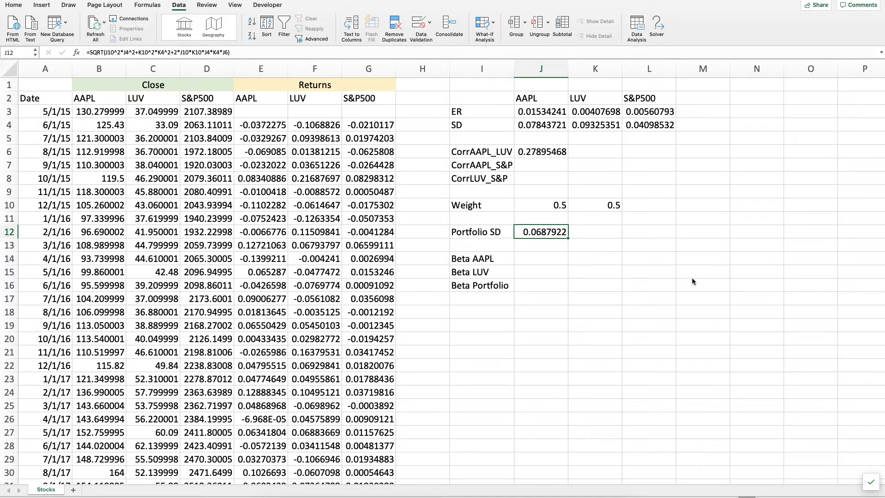
key("Up")
key("Up")
key("Up")
key("Up")
key("Up")
key("Up")
key("Up")
key("Up")
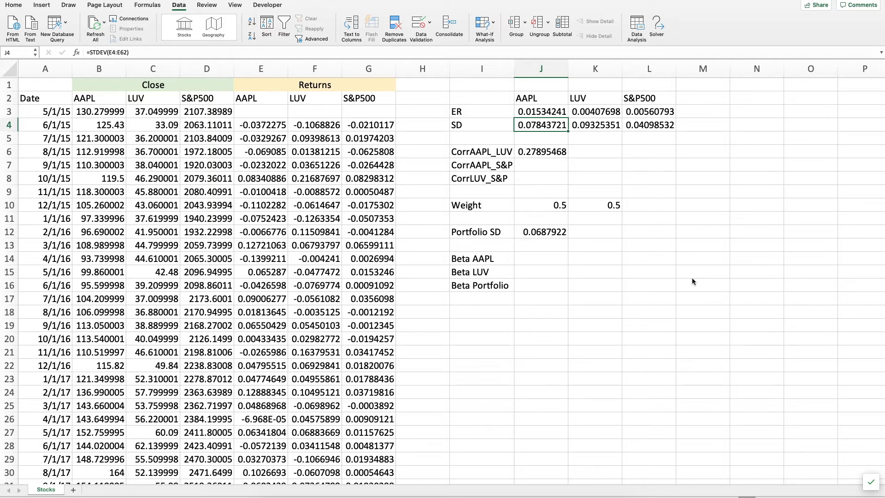
key("Right")
key("Left")
key("Right")
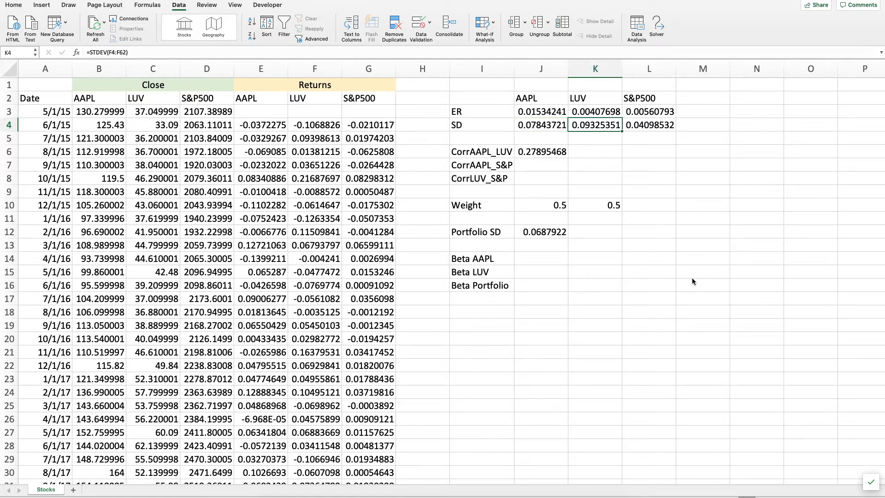
key("Left")
key("Down")
key("Down")
key("Down")
key("Down")
key("Down")
key("Down")
key("Down")
key("Down")
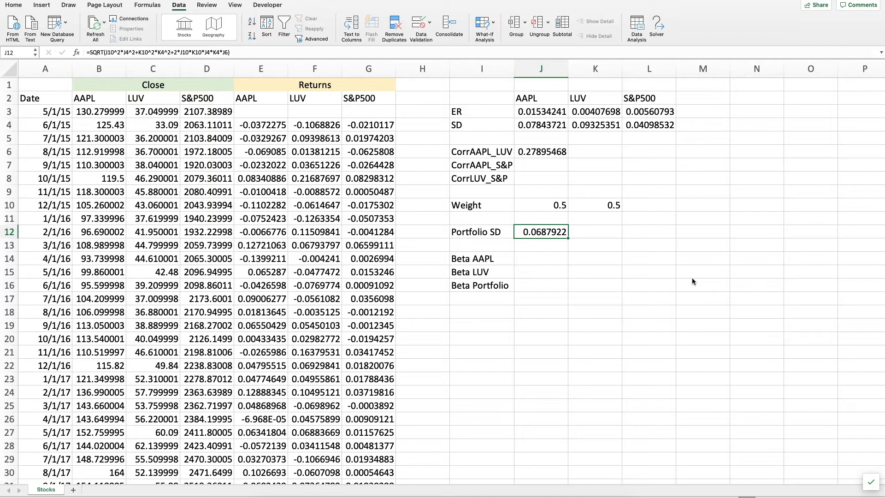
Step: Check the AAPL–LUV correlation in J6 against the Portfolio SD in J12
key("Up")
key("Up")
key("Up")
key("Up")
key("Up")
key("Up")
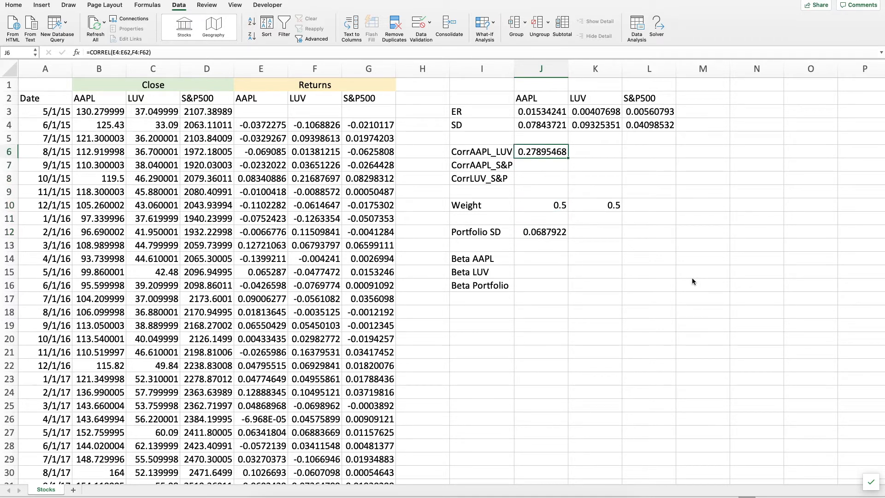
key("Down")
key("Down")
key("Down")
key("Down")
key("Down")
key("Down")
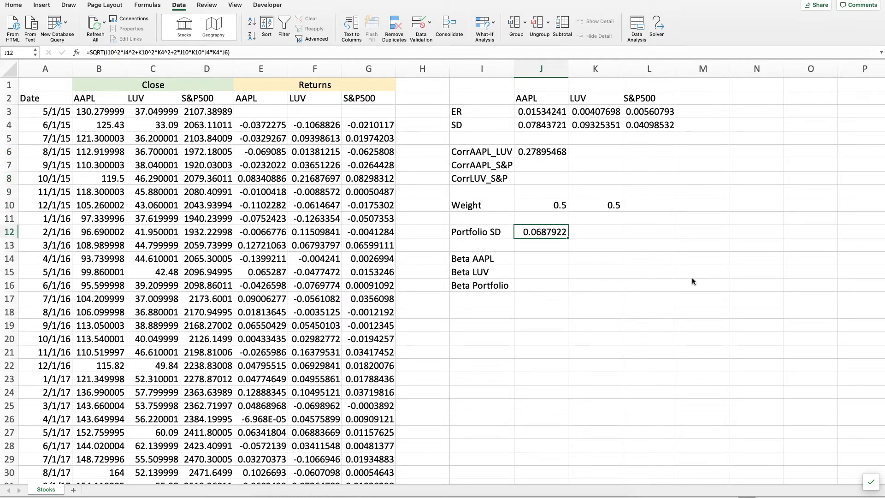
Step: Review the AAPL and LUV standard deviations in row 4 once more, ending on the Portfolio SD
key("Up")
key("Up")
key("Up")
key("Up")
key("Up")
key("Up")
key("Up")
key("Up")
key("Right")
key("Left")
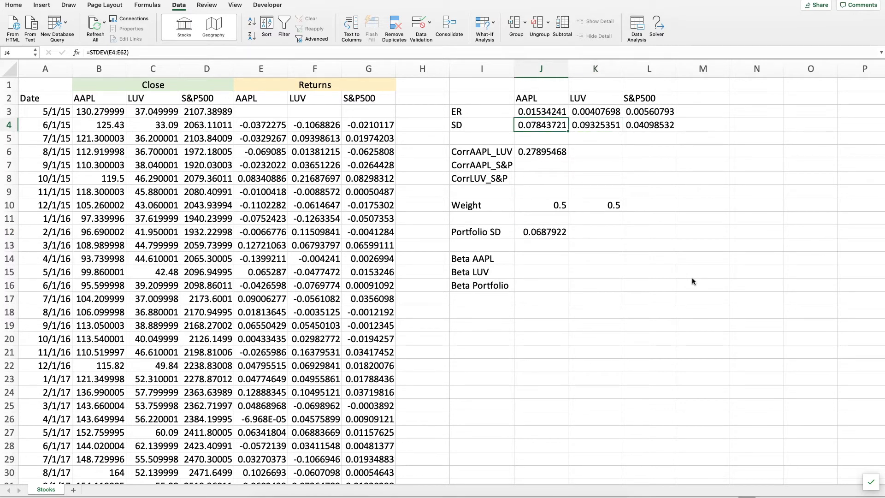
key("Down")
key("Down")
key("Down")
key("Down")
key("Down")
key("Down")
key("Down")
key("Down")
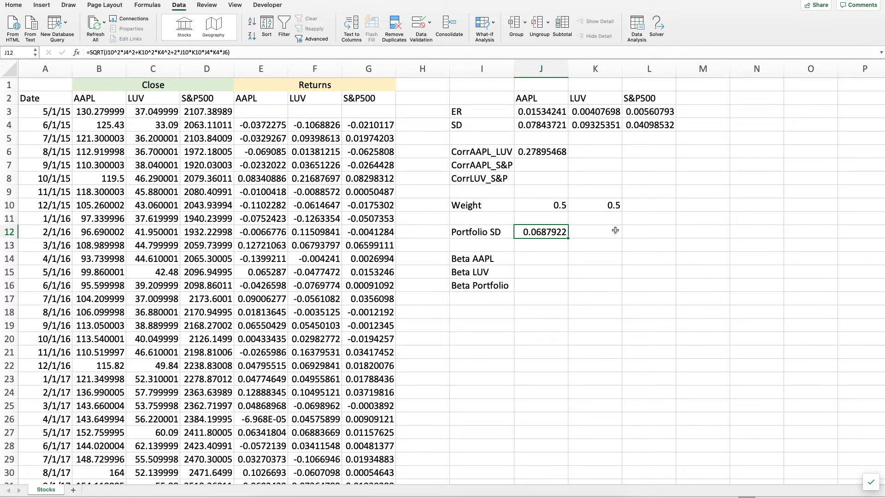
Step: Examine the weights in J10:K10 together and individually, and how they feed the formula in J12
left_click_drag(537, 207, 591, 204)
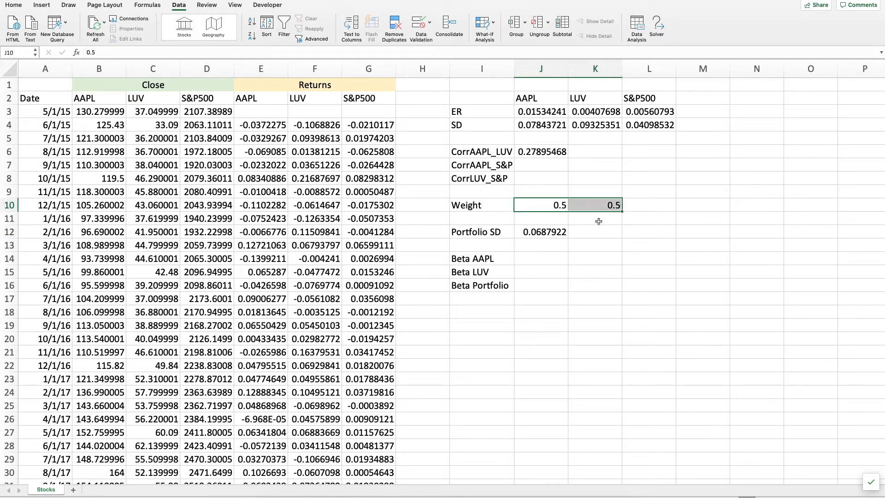
left_click(544, 206)
left_click(597, 204)
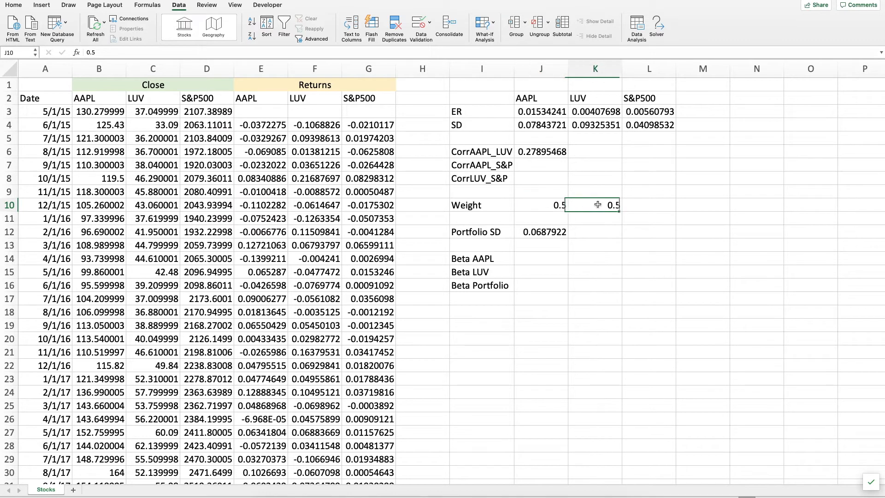
left_click(545, 233)
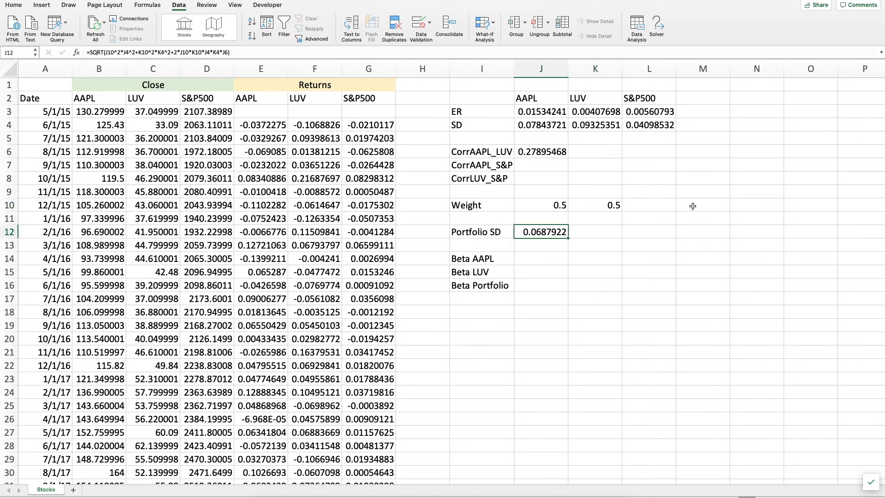
Step: Total the AAPL and LUV weights in L10 with =SUM(J10:K10)
left_click(656, 205)
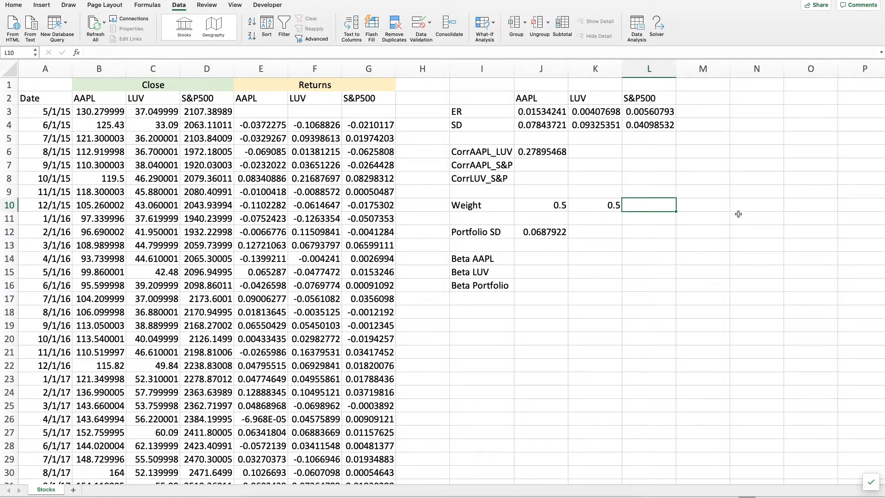
type("=")
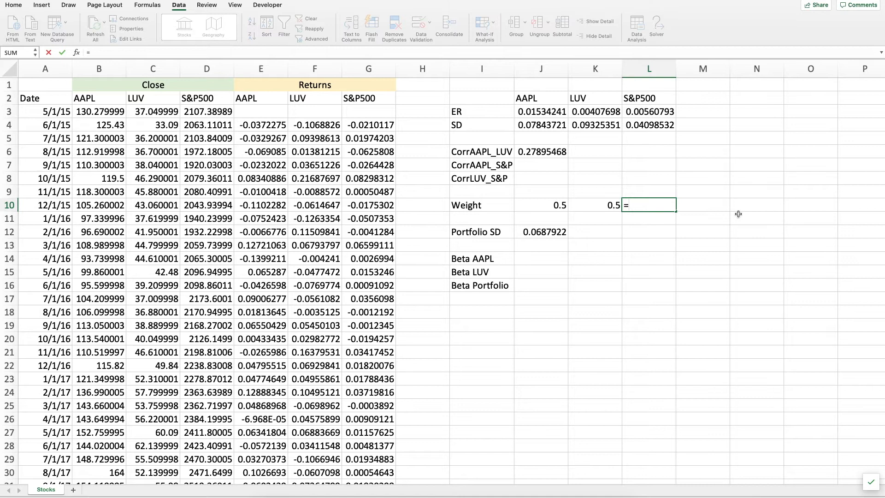
type("sum")
key("Tab")
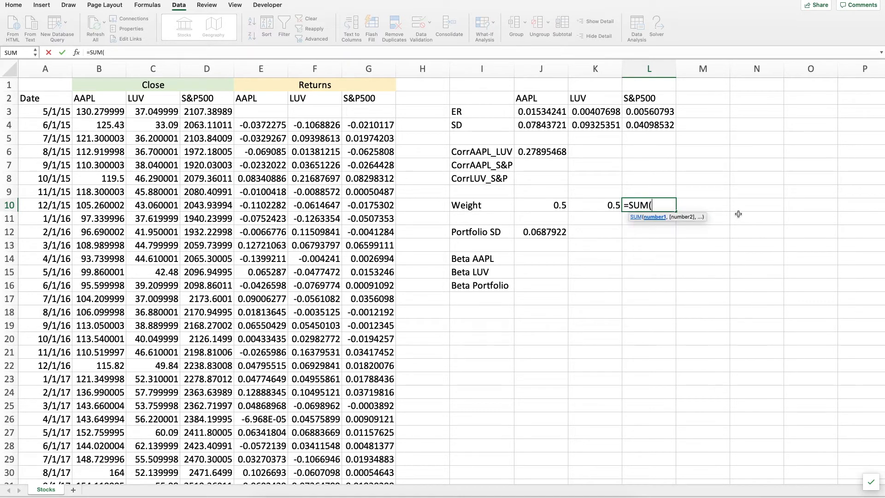
key("Left")
key("Left")
key("shift+Right")
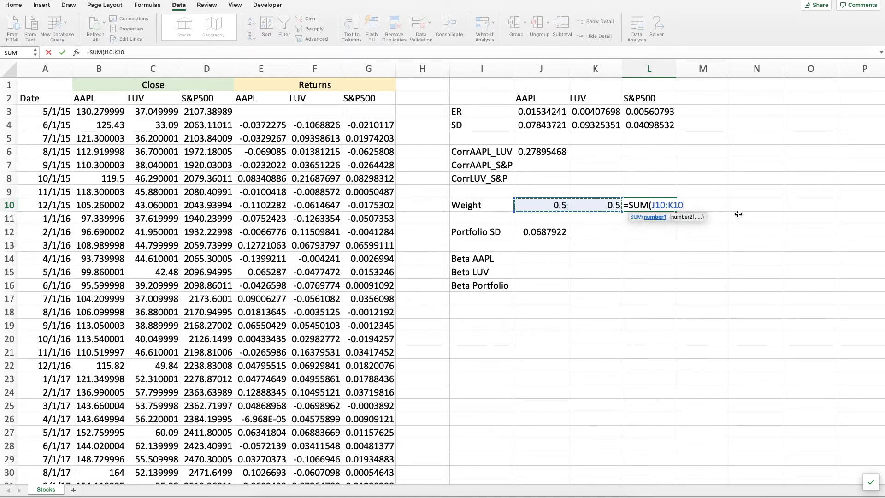
key("Return")
key("Up")
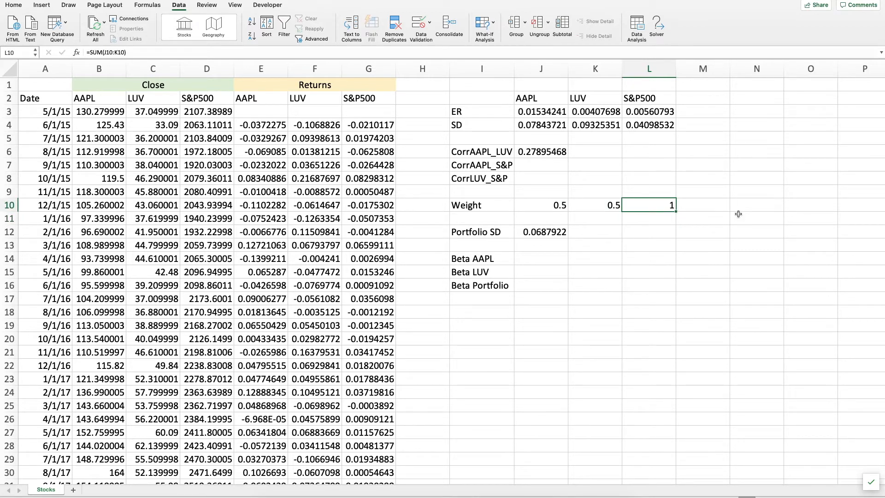
Step: Set up Solver to minimize the Portfolio SD in J12 by changing the weights in J10:K10
left_click(656, 25)
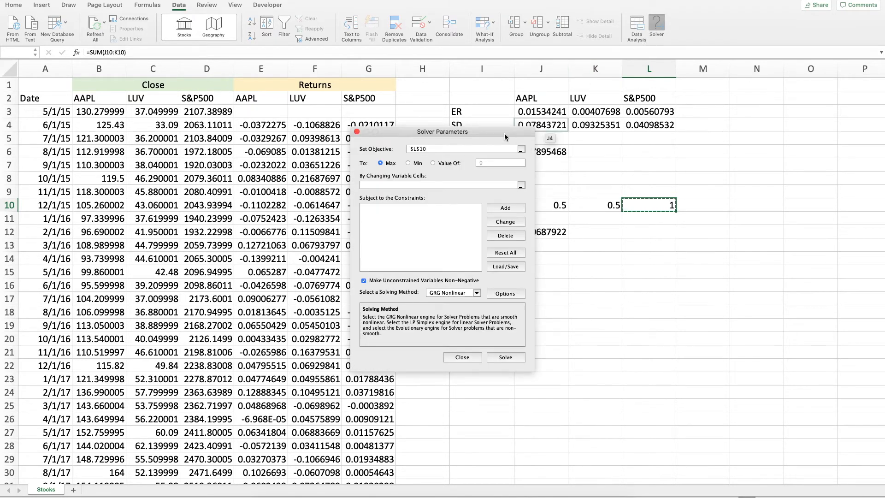
left_click_drag(369, 107, 351, 107)
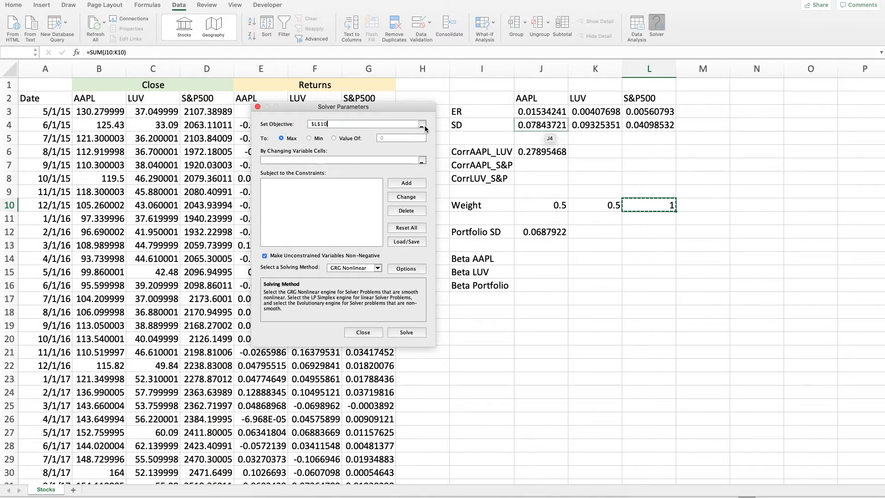
left_click(422, 125)
left_click(549, 231)
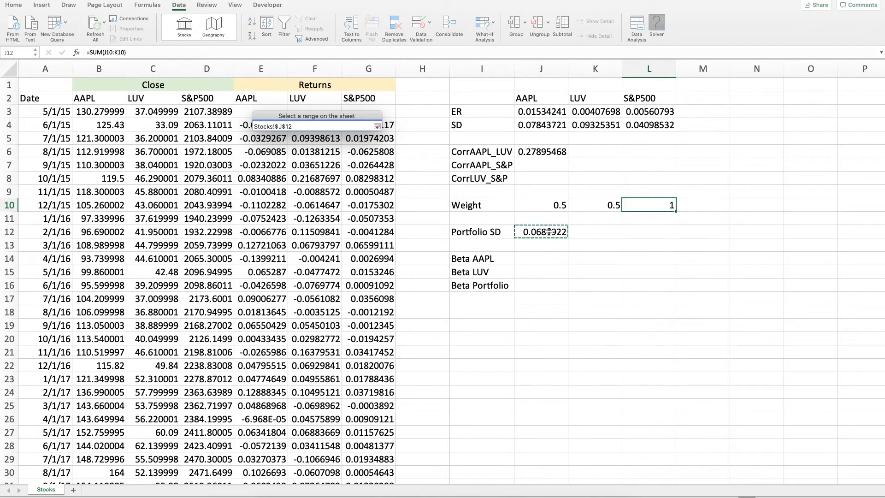
left_click(377, 126)
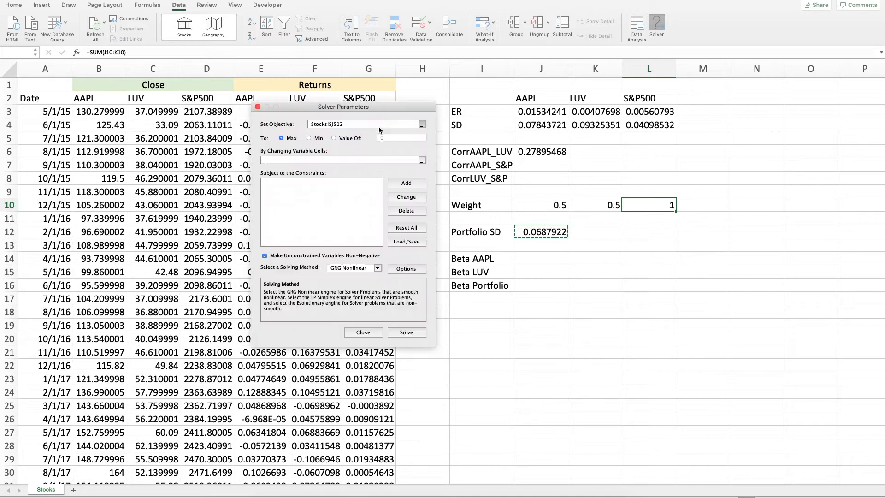
left_click(310, 138)
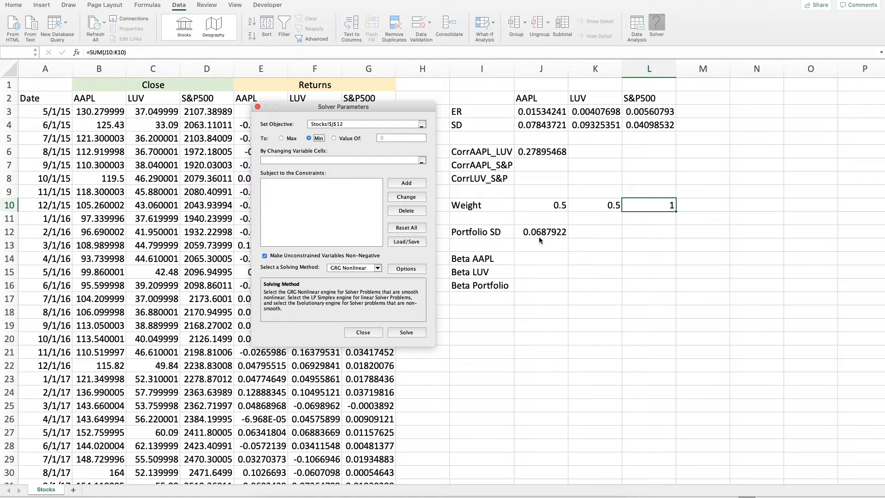
left_click(422, 161)
left_click_drag(535, 206, 576, 206)
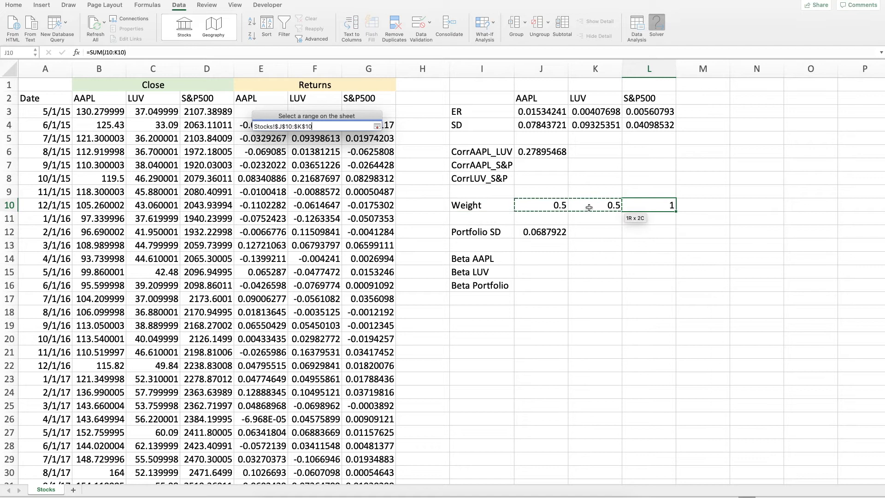
left_click(377, 125)
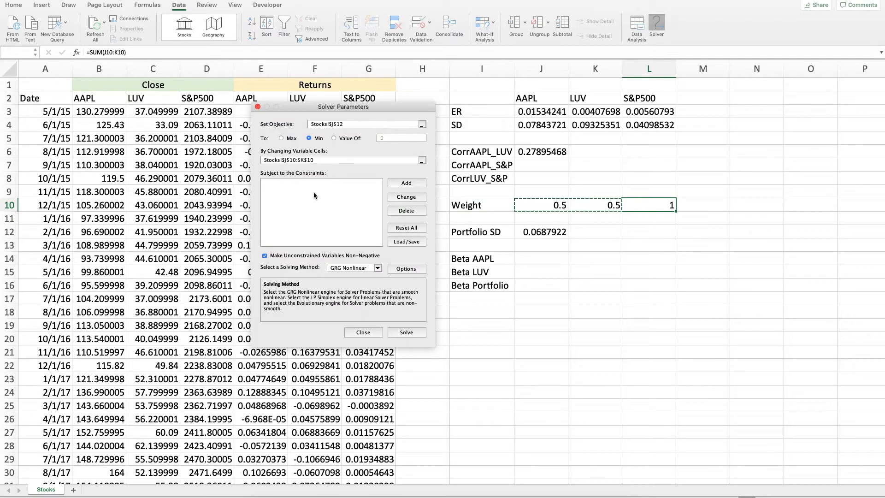
Step: Add a Solver constraint requiring the weight total in L10 to equal 1
left_click(406, 183)
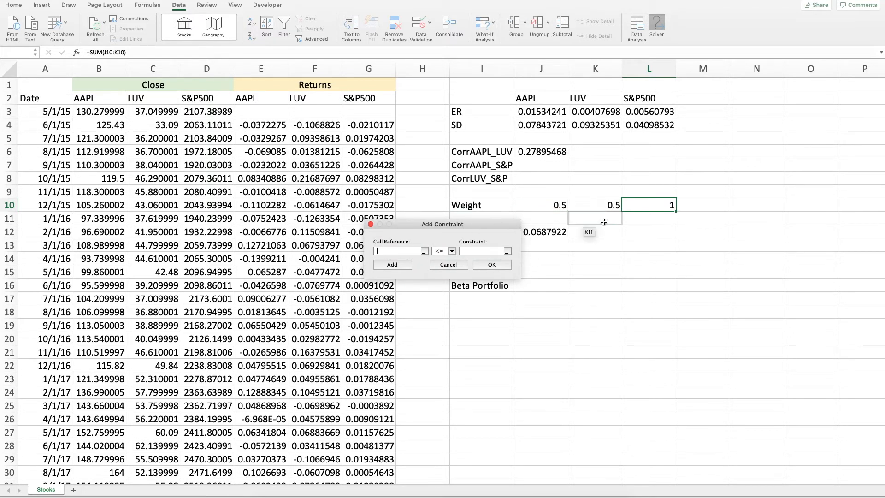
left_click(640, 207)
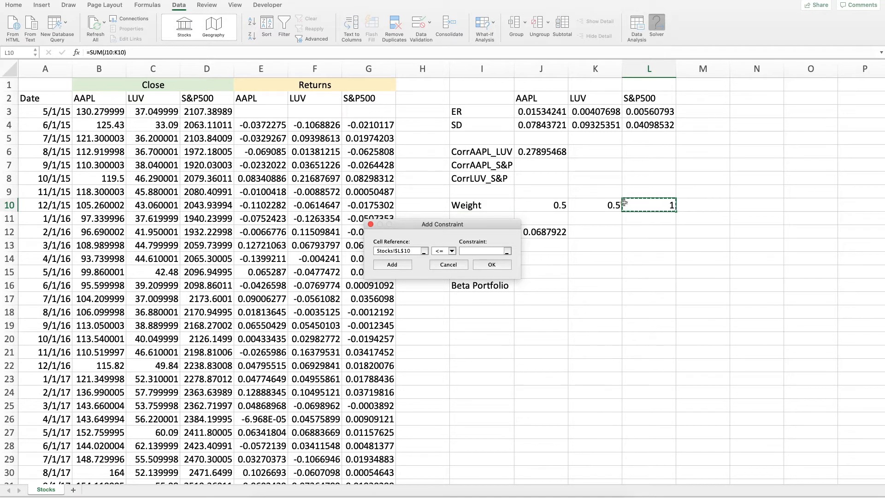
left_click(447, 255)
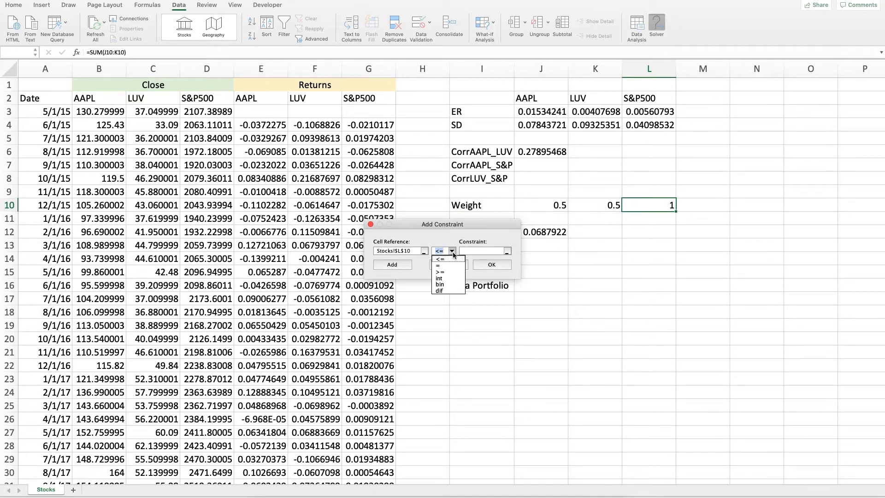
left_click(445, 260)
left_click(499, 251)
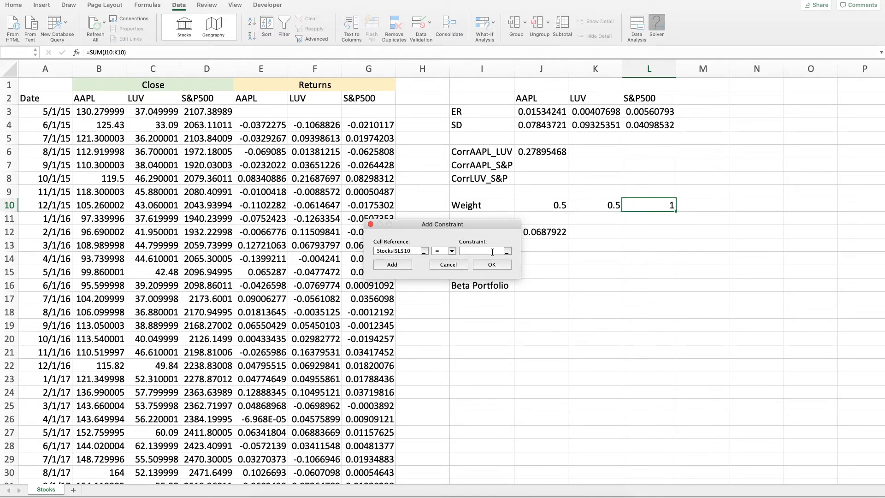
left_click(495, 265)
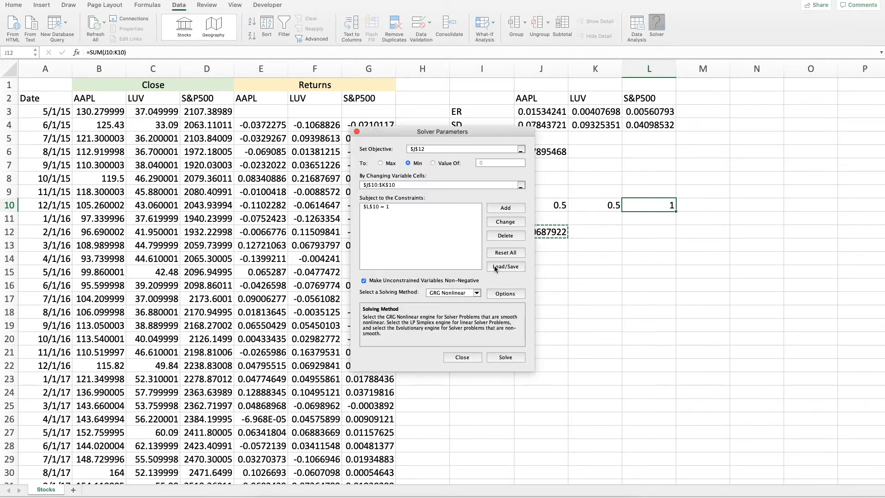
Step: Solve for the minimum-variance weights with GRG Nonlinear and keep the Solver solution
left_click_drag(456, 133, 344, 128)
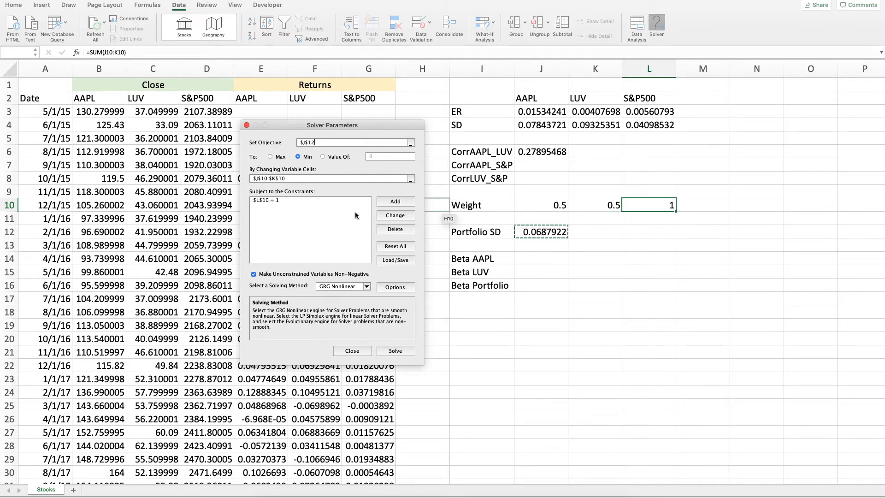
left_click(401, 351)
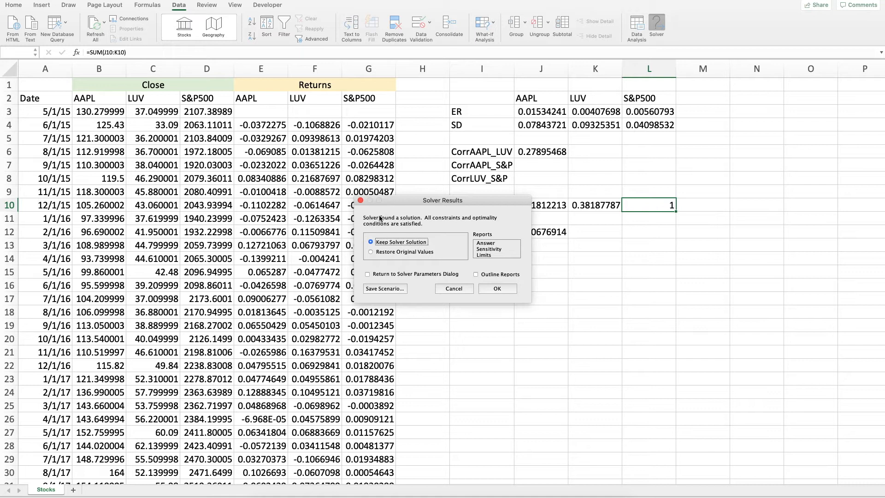
left_click(497, 289)
Step: Examine the optimized AAPL and LUV weights in J10:K10 alongside the Portfolio SD in J12
left_click(550, 206)
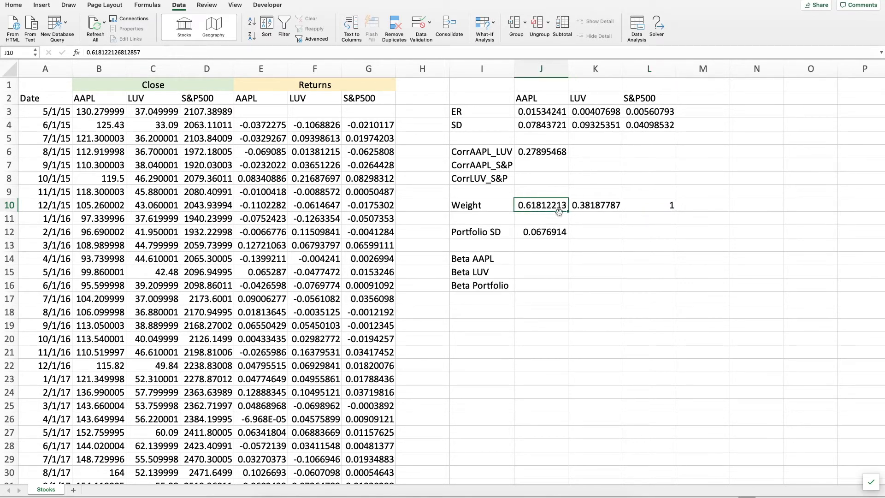
key("Down")
key("Down")
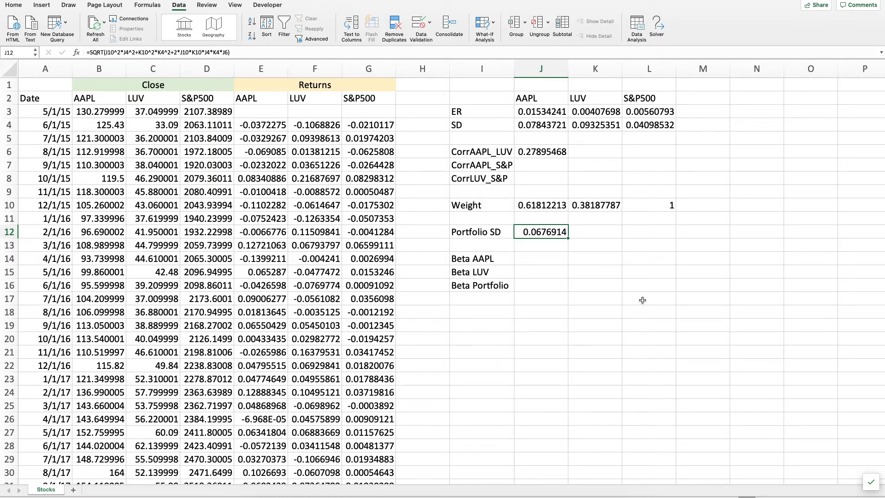
key("Up")
key("Up")
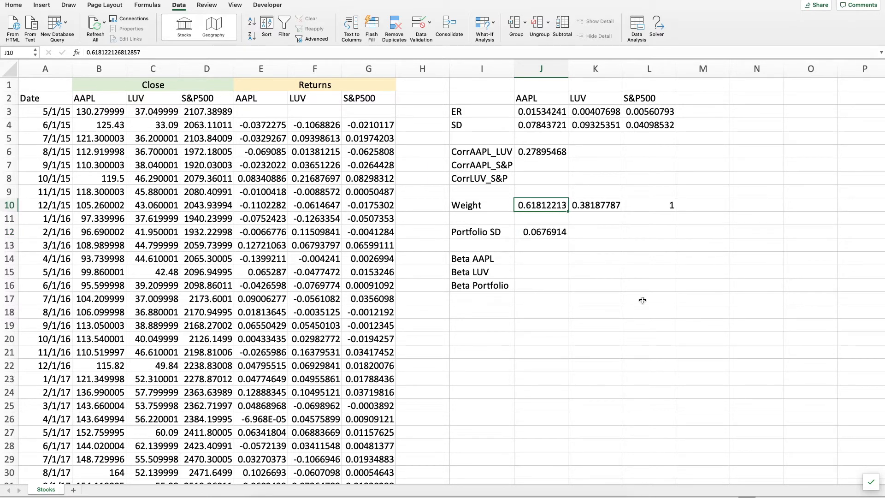
key("Right")
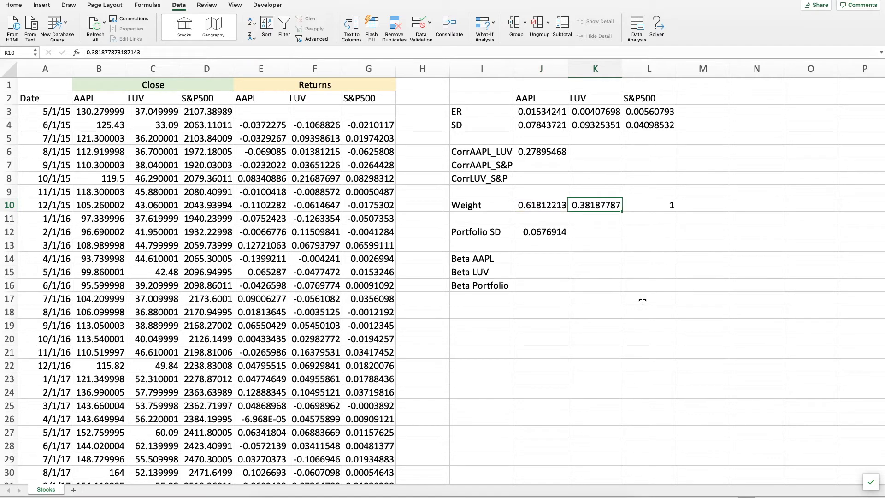
key("Left")
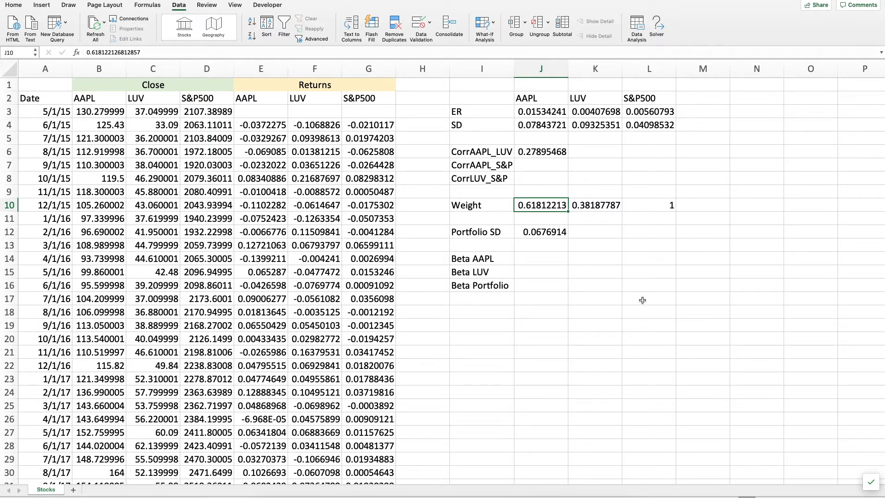
key("Right")
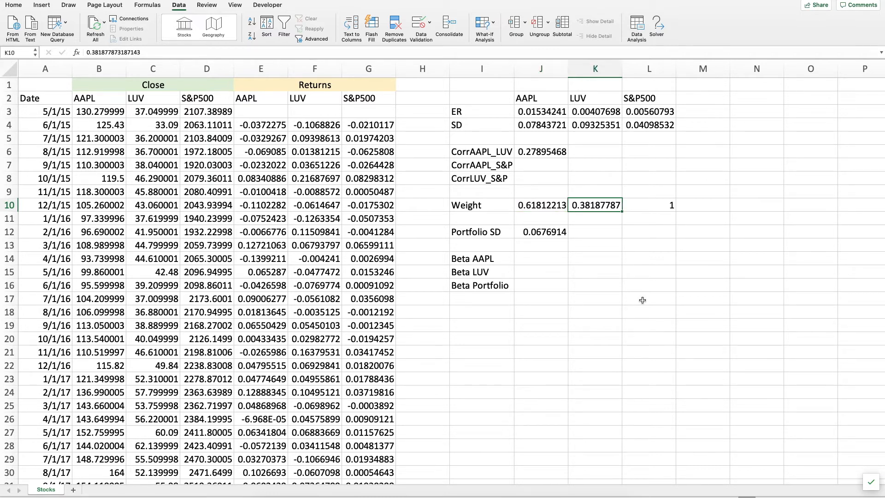
key("Left")
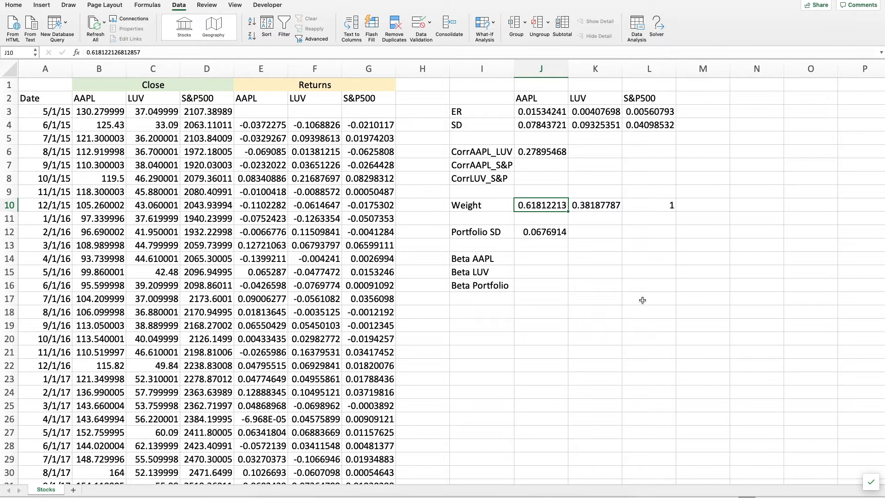
key("Down")
key("Down")
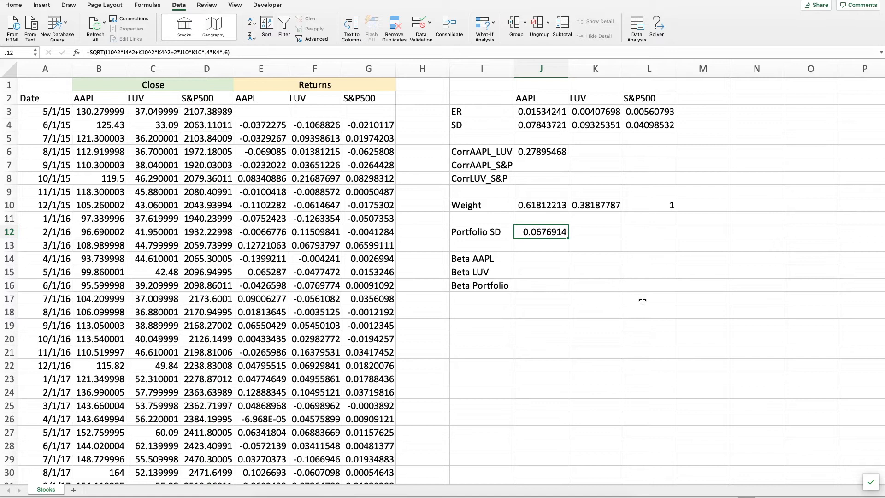
Step: Compare the minimized Portfolio SD in I12:J12 with the individual AAPL standard deviation in J4
key("Down")
key("Down")
key("Up")
key("Up")
key("Left")
key("shift+Right")
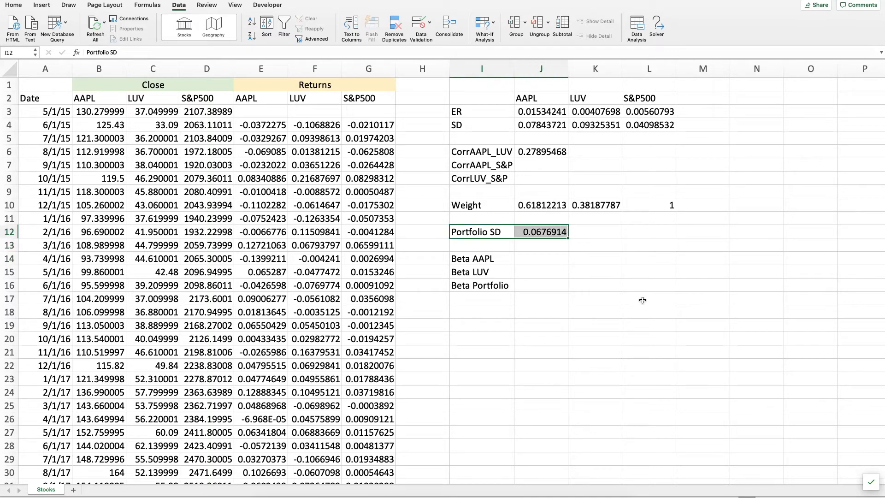
key("Up")
key("Up")
key("Up")
key("Up")
key("Up")
key("Up")
key("Up")
key("Up")
key("Right")
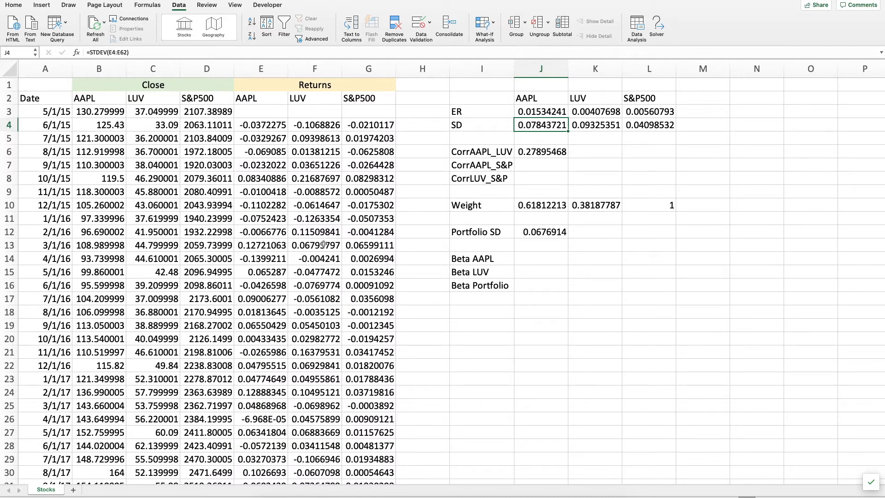
Step: Look over the Beta AAPL and Beta LUV rows, ending on the empty Beta AAPL cell J14
left_click(484, 261)
key("Down")
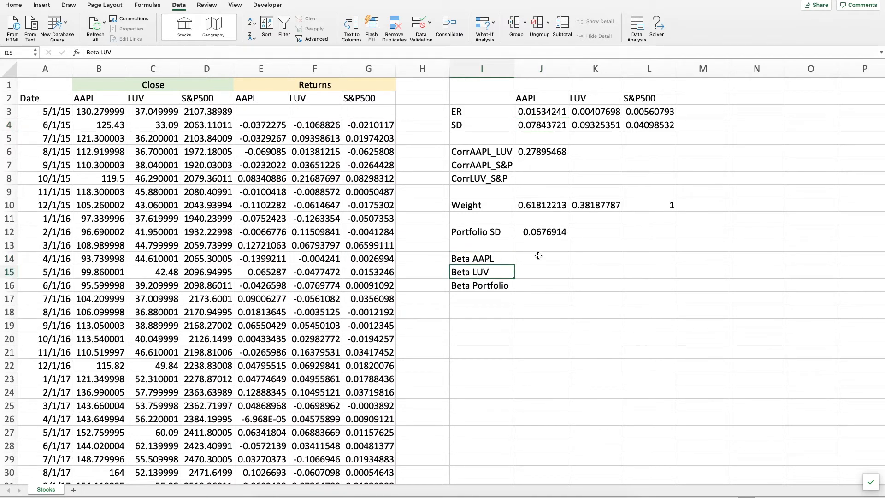
left_click(527, 259)
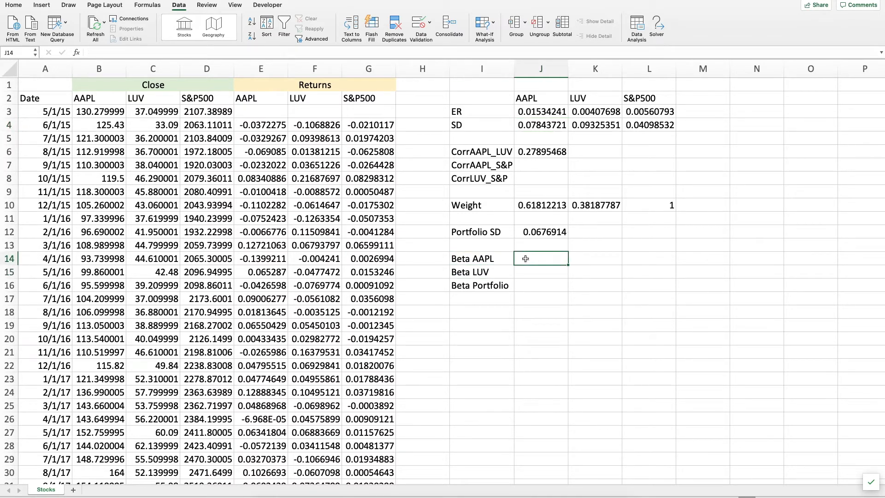
left_click(493, 261)
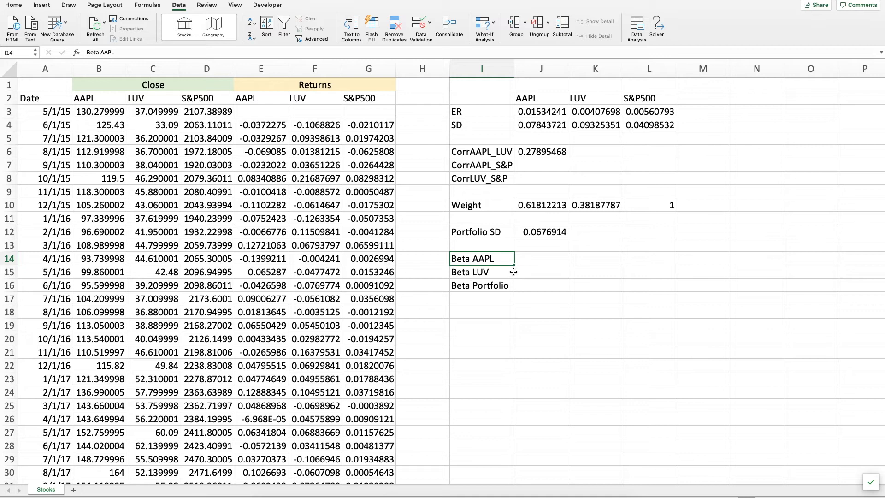
left_click(526, 261)
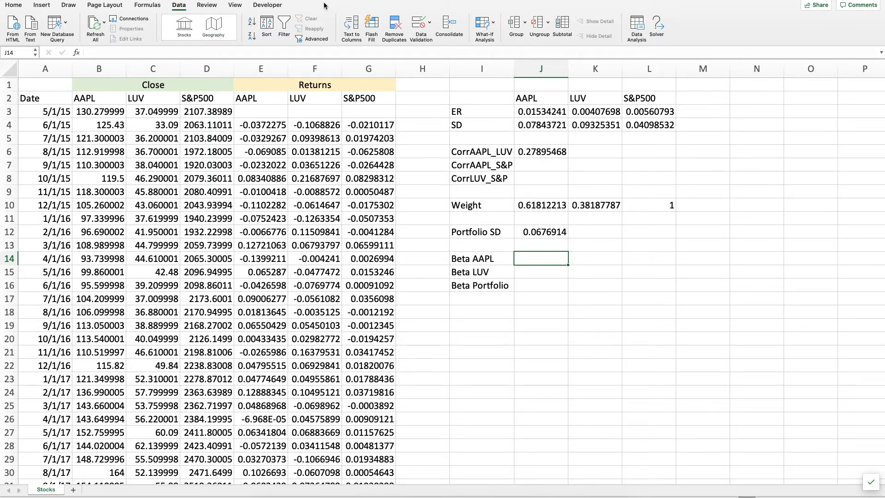
Step: Copy the Returns headers AAPL, LUV and S&P500 from E2:G2 into E3:G3, directly above the return data
left_click_drag(258, 100, 353, 98)
key("super+c")
left_click_drag(272, 109, 343, 112)
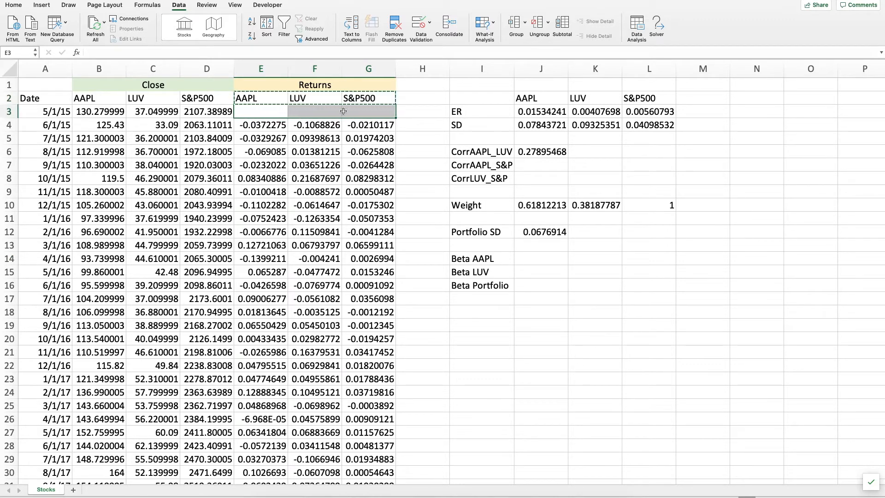
key("super+v")
left_click(422, 101)
left_click(422, 112)
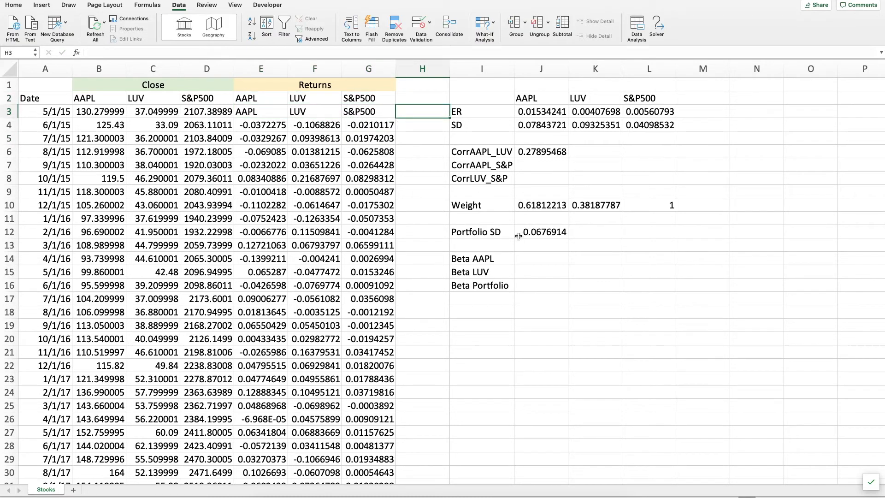
Step: Start a Regression analysis for Beta AAPL and set the Input Y Range to the labelled AAPL returns $E$3:$E$62
left_click(527, 256)
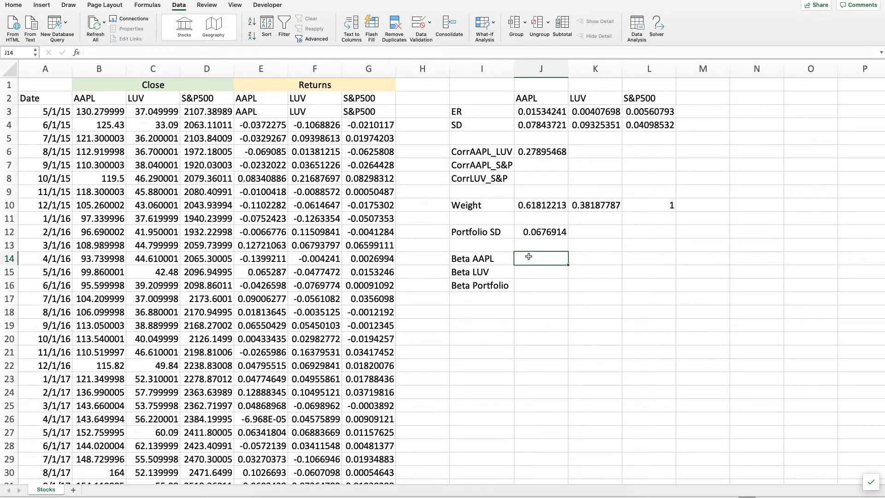
left_click(637, 30)
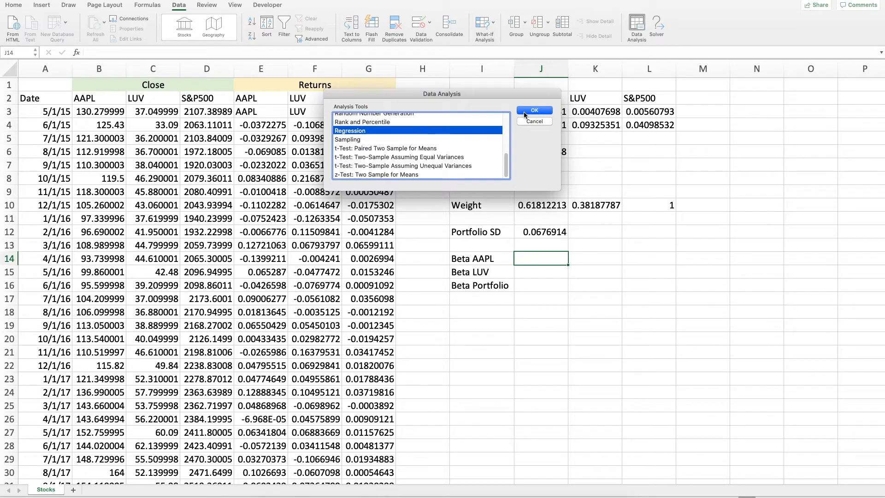
left_click(531, 110)
left_click_drag(505, 70, 646, 171)
left_click(636, 192)
scroll(285, 138, "up", 3)
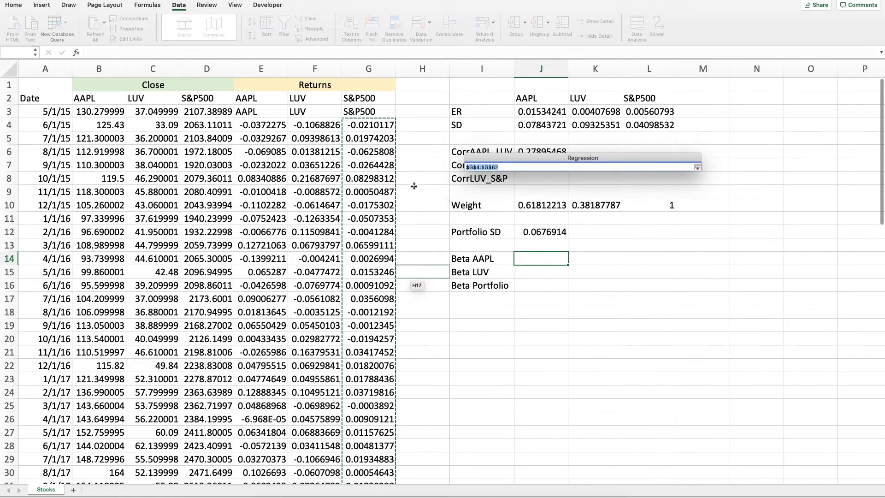
left_click(259, 112)
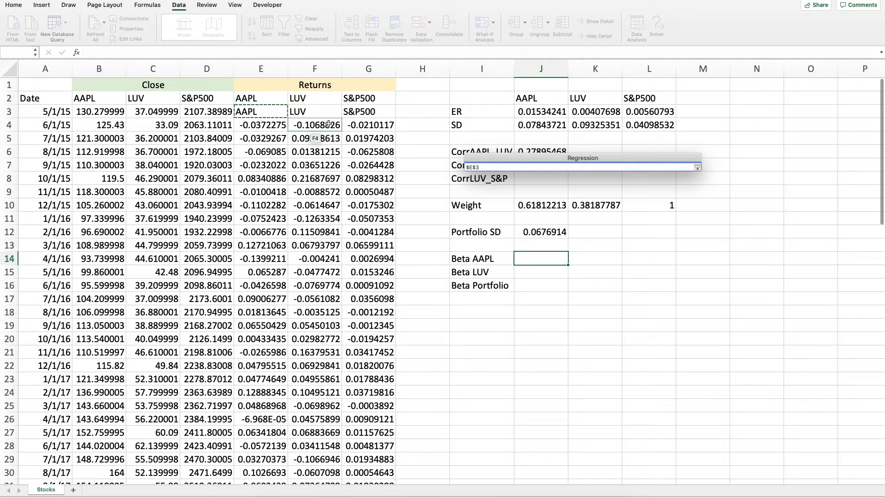
key("ctrl+shift+Down")
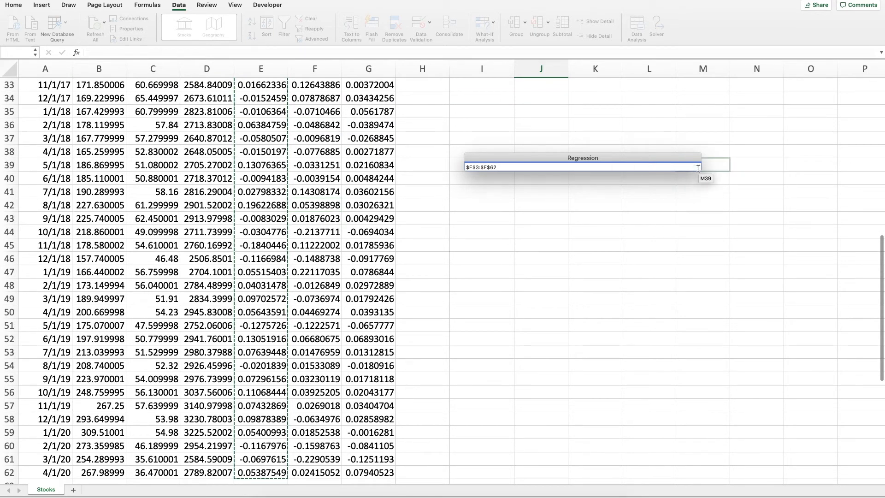
left_click(698, 169)
Step: Set the regression's Input X Range to the labelled S&P500 returns $G$3:$G$62
left_click(641, 209)
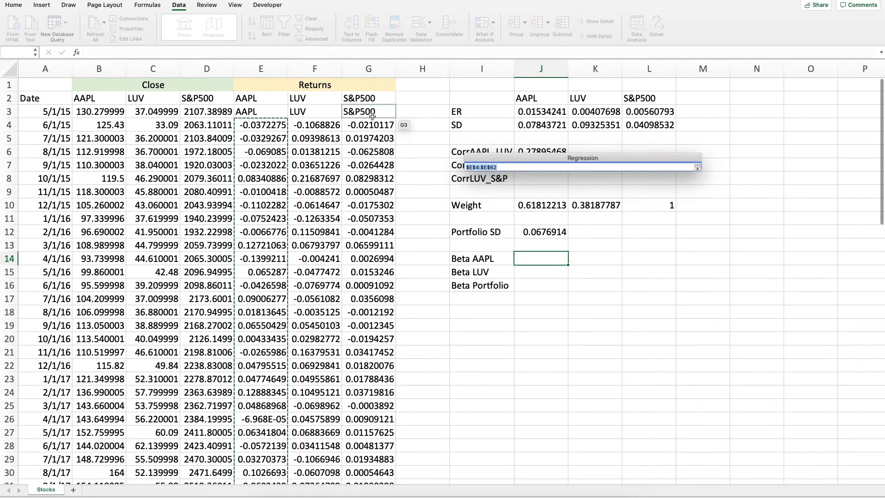
left_click_drag(372, 116, 399, 117)
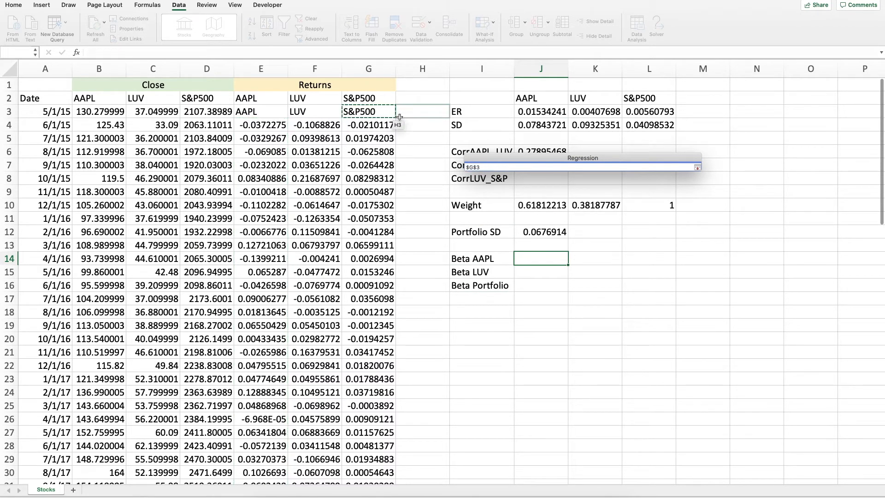
key("super+shift+Down")
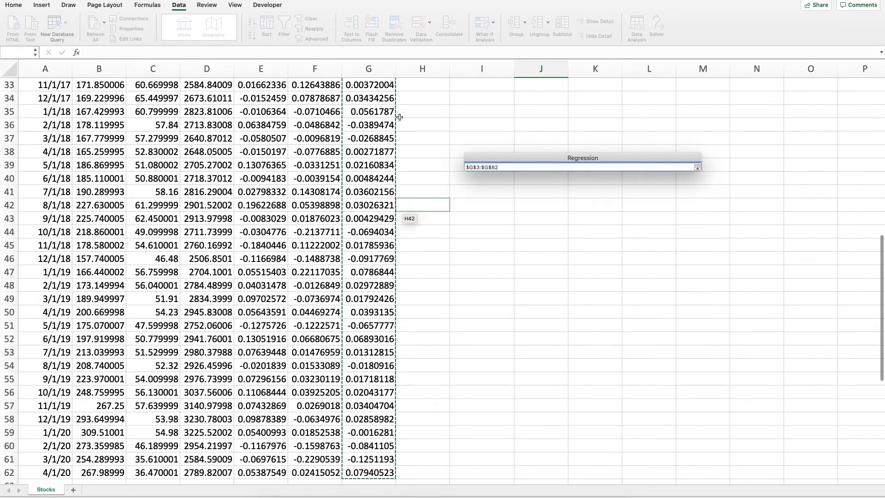
key("Return")
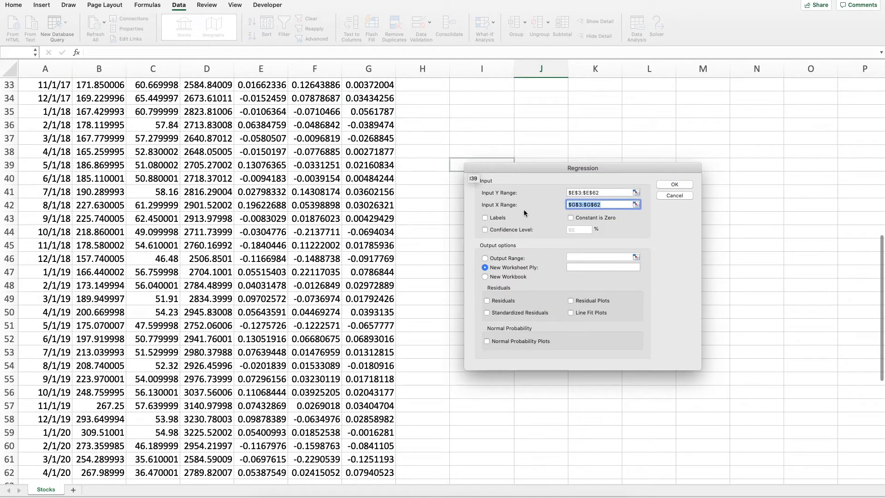
Step: Enable Labels, set the Output Range to $I$20, and run the AAPL regression
left_click(503, 217)
left_click(485, 258)
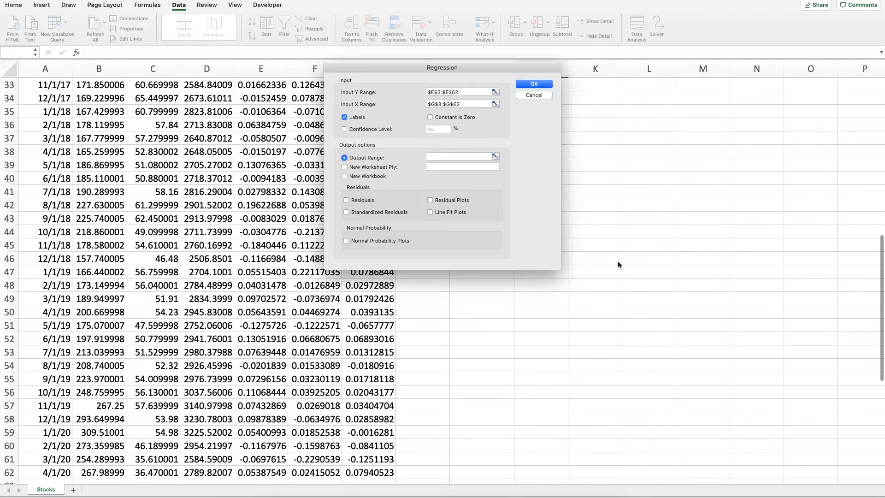
left_click(495, 157)
scroll(606, 230, "up", 10)
scroll(607, 230, "up", 2)
left_click(485, 340)
key("Return")
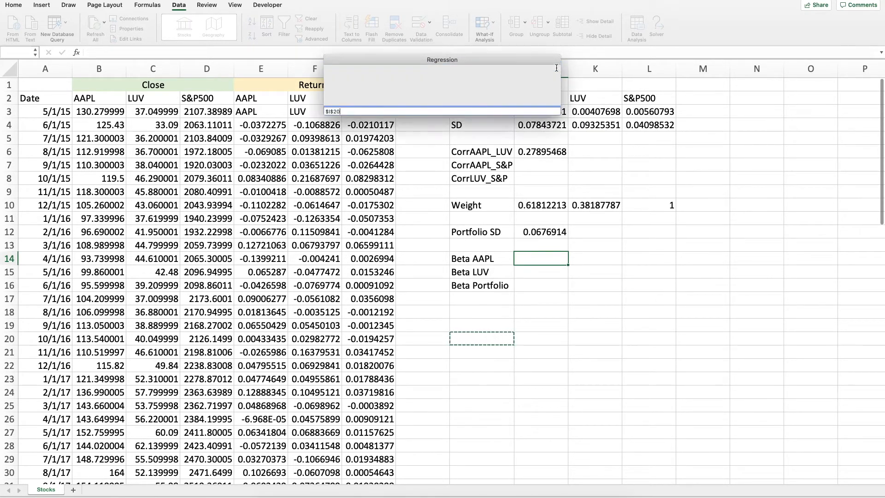
left_click(534, 84)
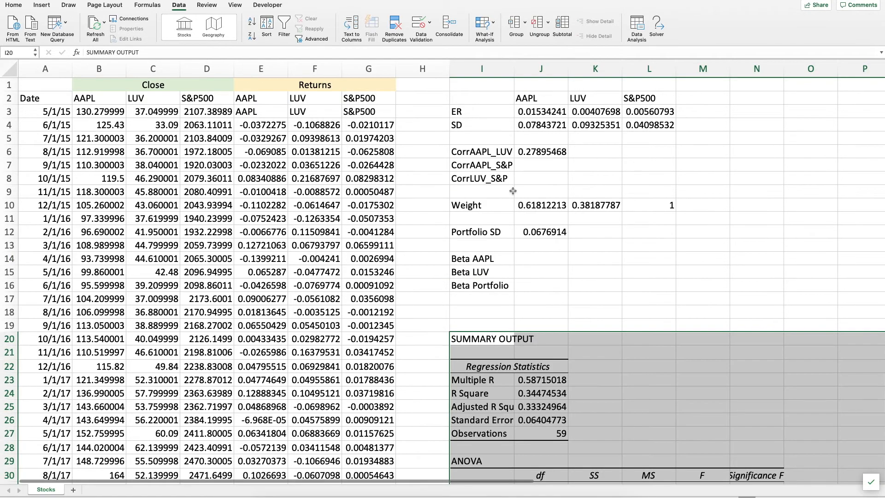
Step: Examine the R Square, Significance F and S&P500 P-value in the AAPL regression output
scroll(525, 204, "down", 5)
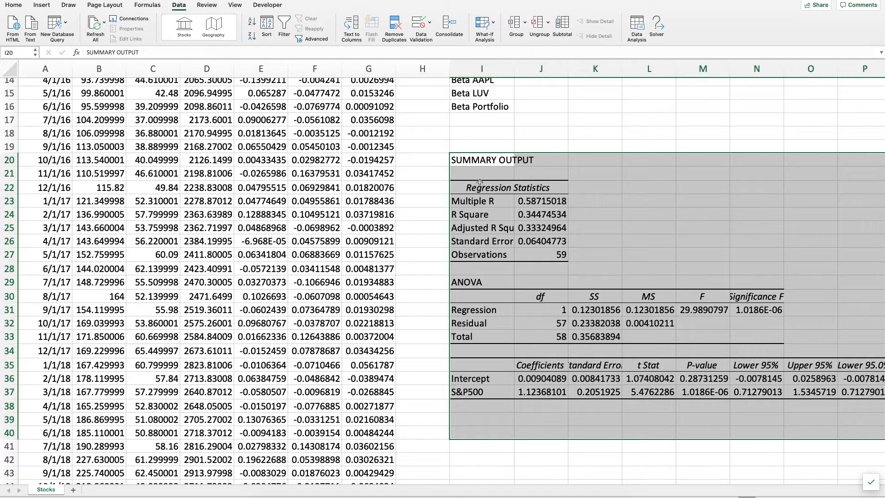
left_click(662, 459)
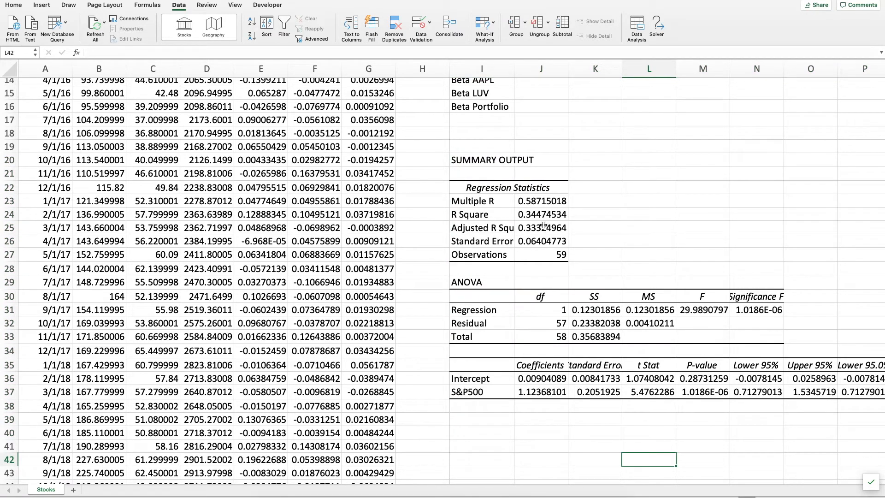
left_click_drag(480, 216, 542, 216)
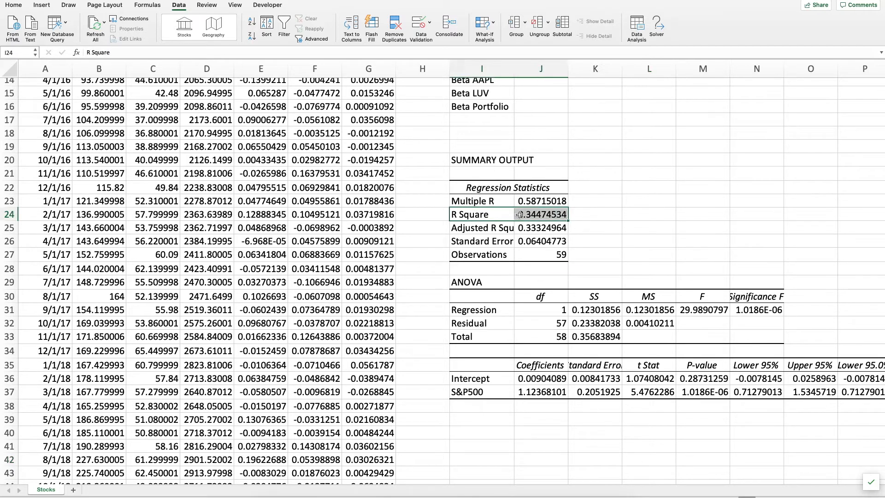
left_click(747, 309)
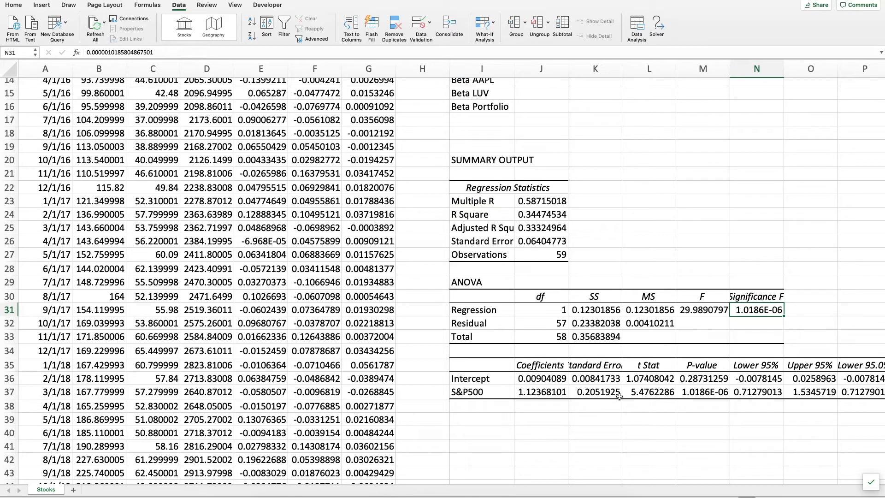
left_click(713, 397)
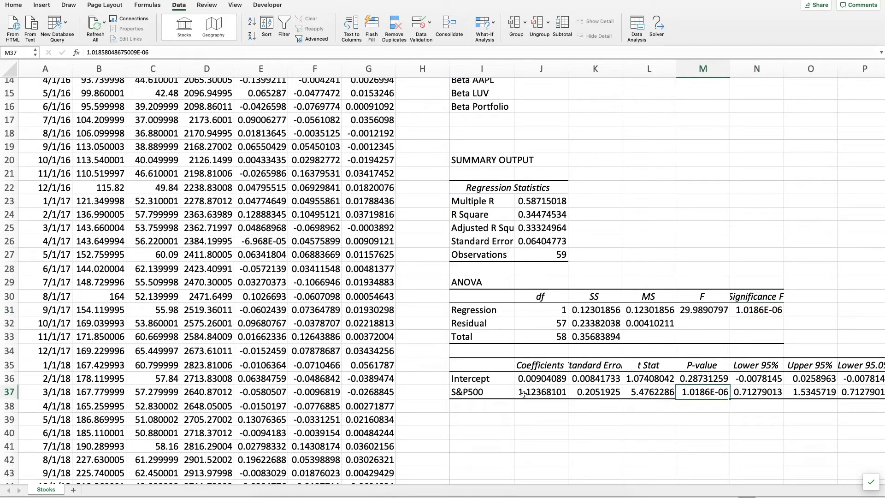
Step: Copy the S&P500 coefficient from J37 of the regression output into the Beta AAPL cell J14
left_click(542, 394)
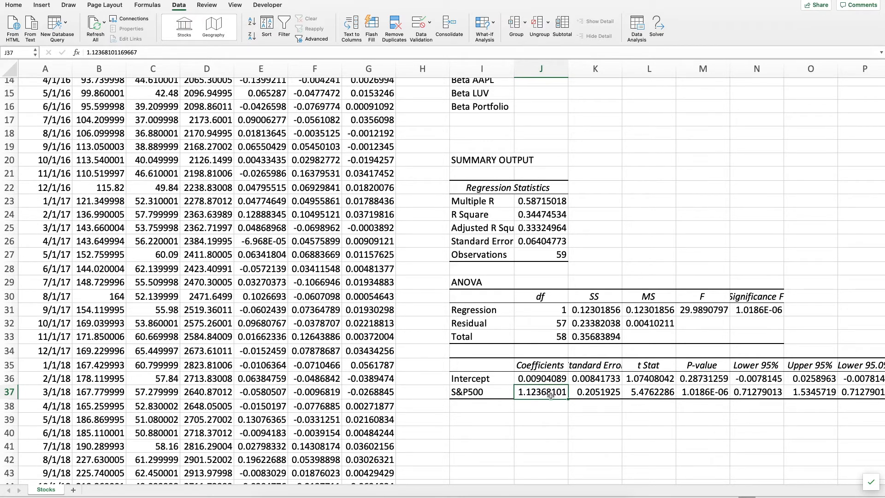
scroll(540, 323, "up", 5)
left_click(530, 243)
left_click(525, 218)
key("super+v")
left_click(630, 244)
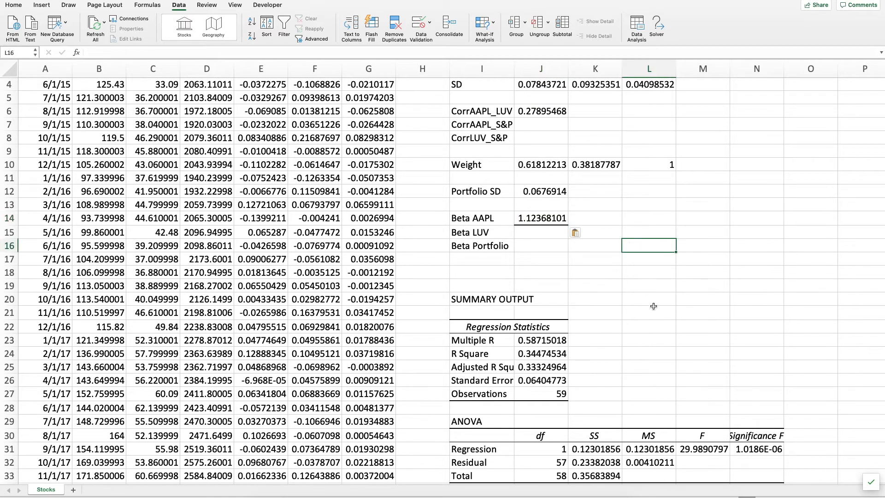
Step: Compare Beta AAPL in J14 with the S&P500 coefficient in the regression output and the underlying returns columns
scroll(650, 316, "up", 2)
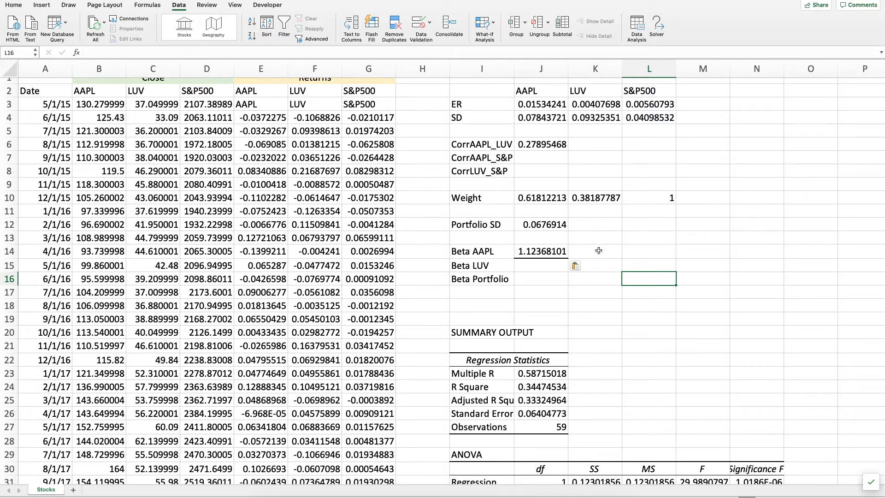
scroll(613, 267, "up", 1)
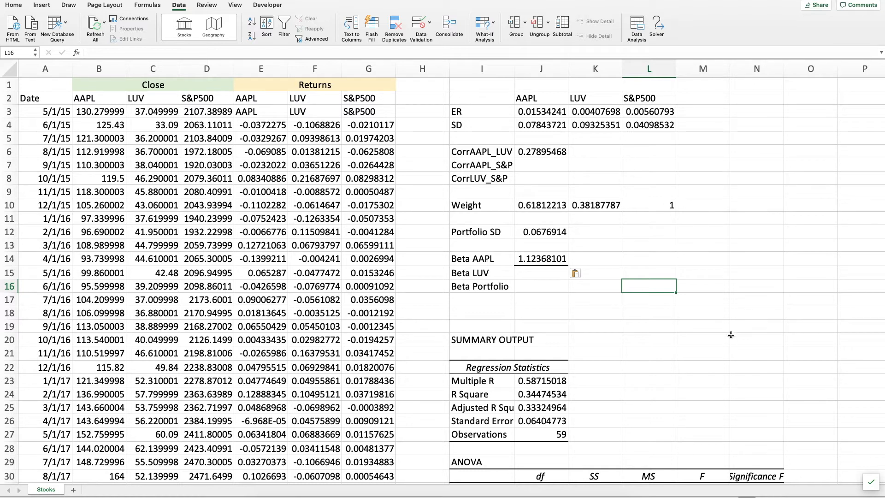
scroll(674, 332, "down", 5)
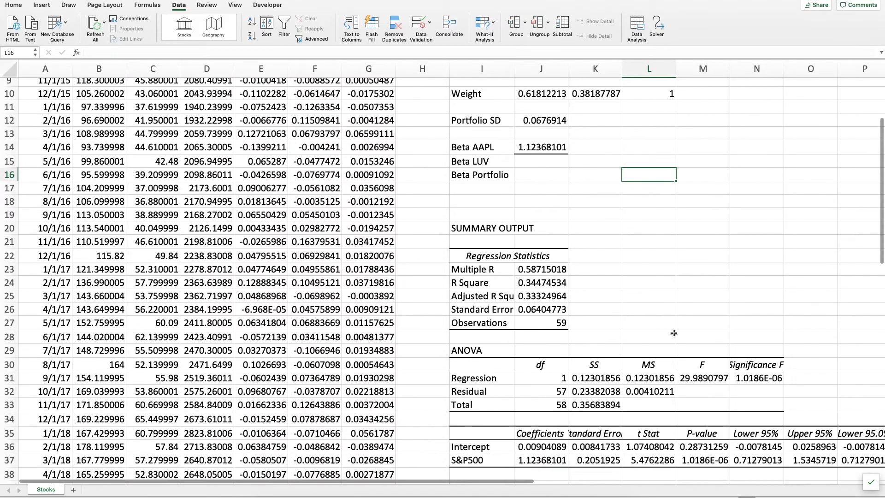
scroll(674, 333, "down", 2)
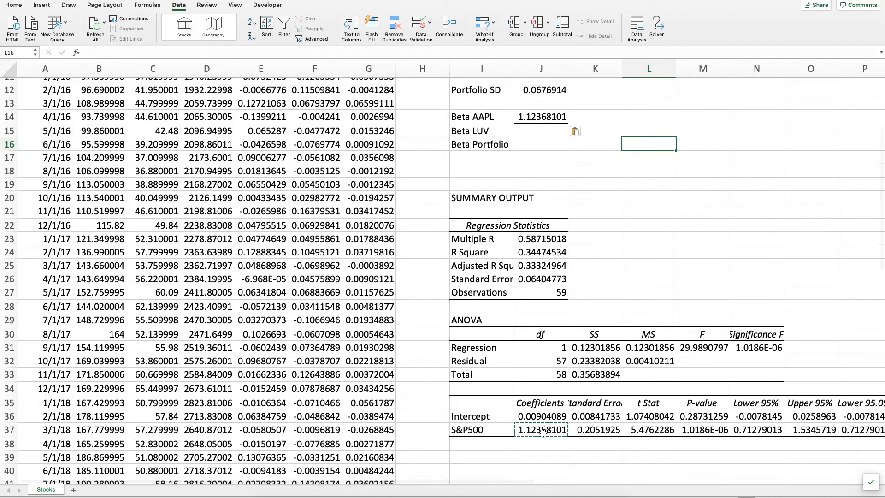
scroll(272, 112, "up", 6)
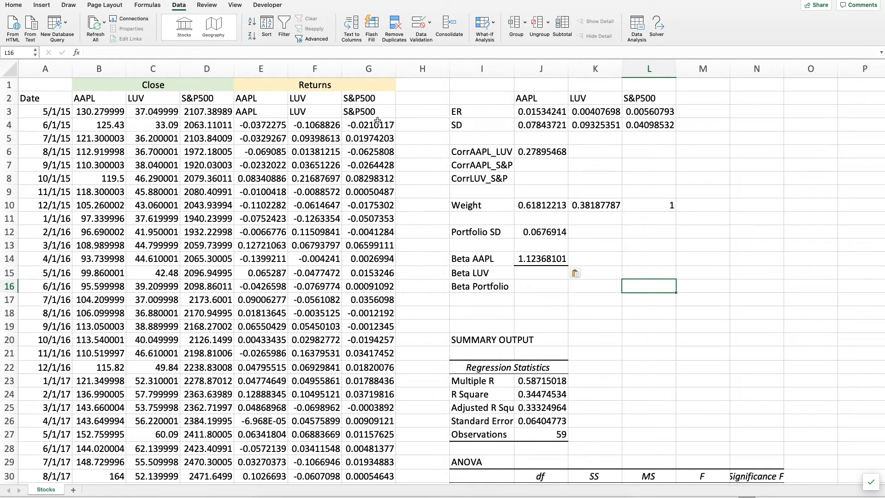
scroll(665, 248, "down", 3)
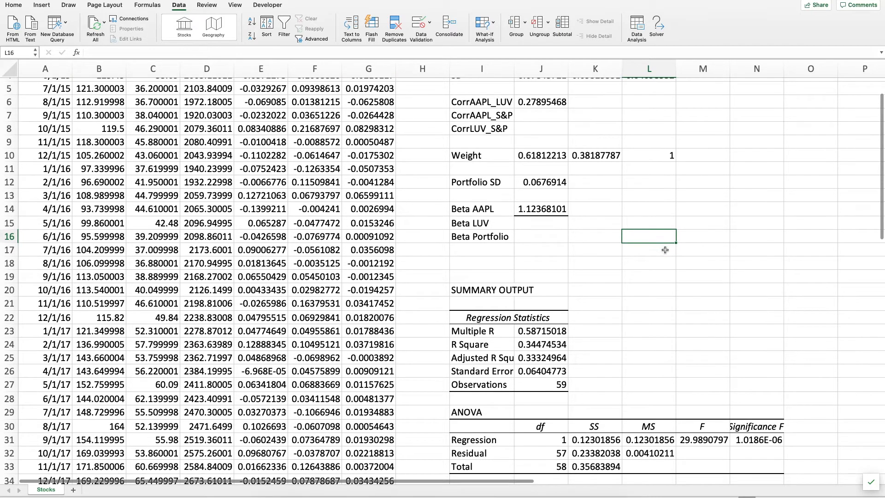
left_click(542, 211)
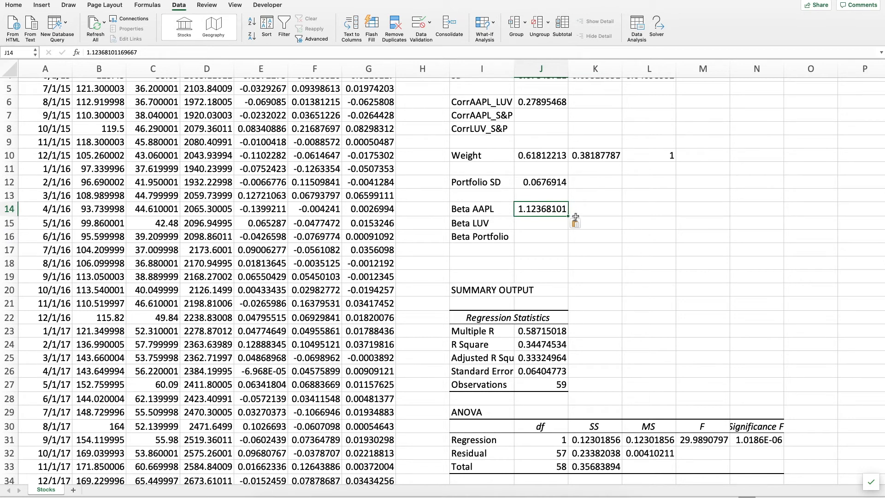
scroll(625, 243, "up", 3)
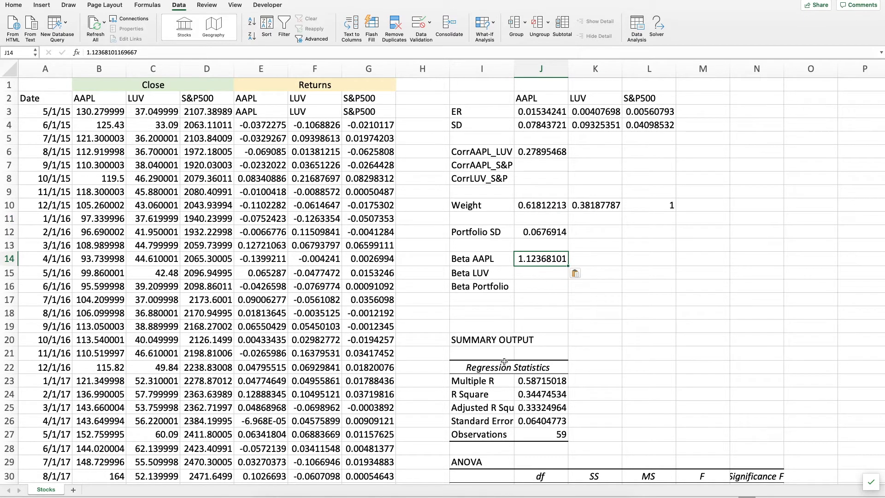
Step: Switch to Yahoo Finance, check Apple's five-year monthly beta on the AAPL summary page, and return to Excel
left_click(476, 497)
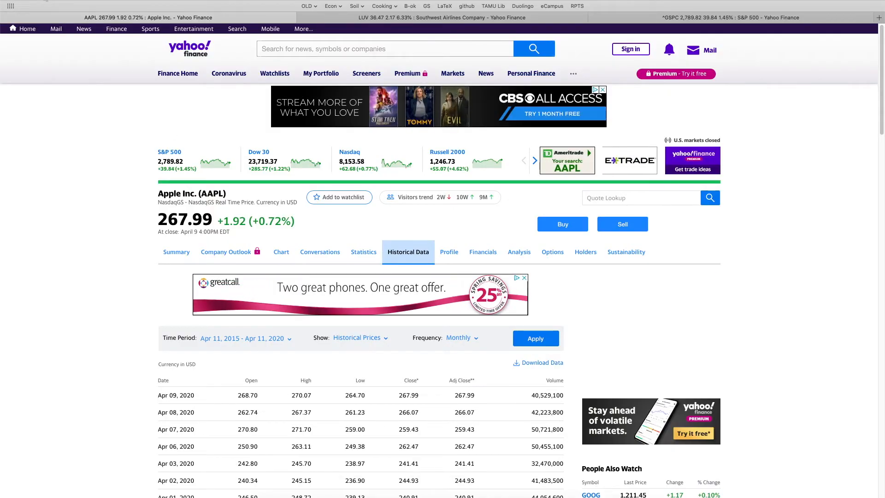
left_click(47, 0)
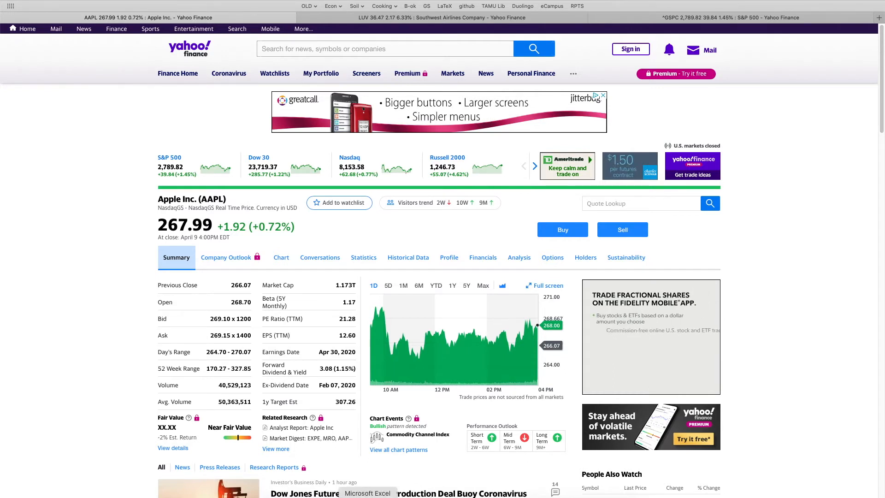
left_click(367, 497)
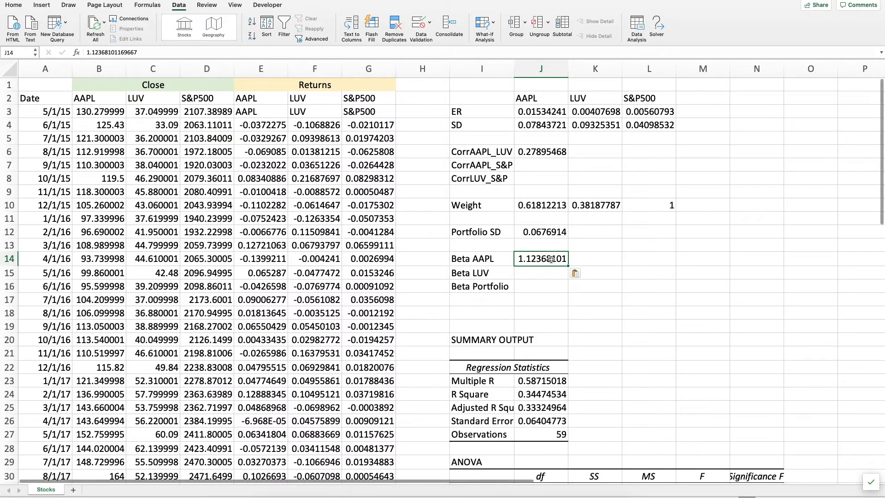
Step: Start a Regression analysis for Beta LUV and set the Input Y Range to the LUV returns $F$3:$F$62
left_click(543, 272)
left_click(540, 258)
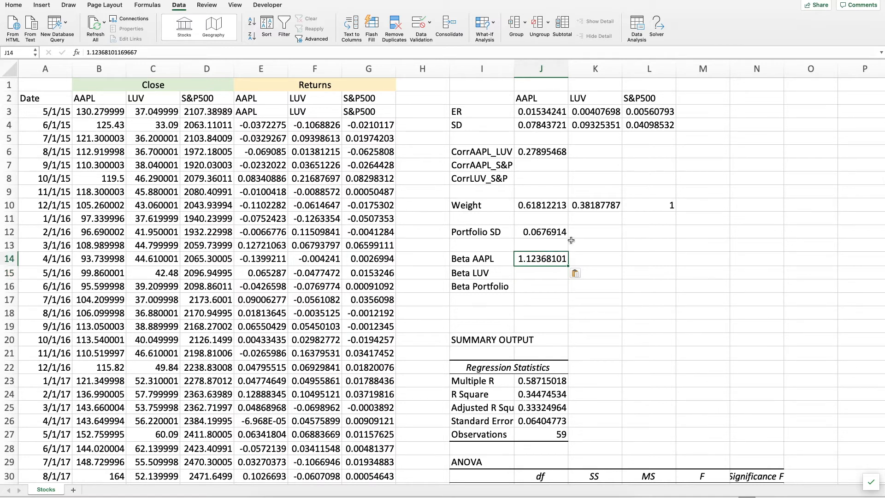
left_click(540, 271)
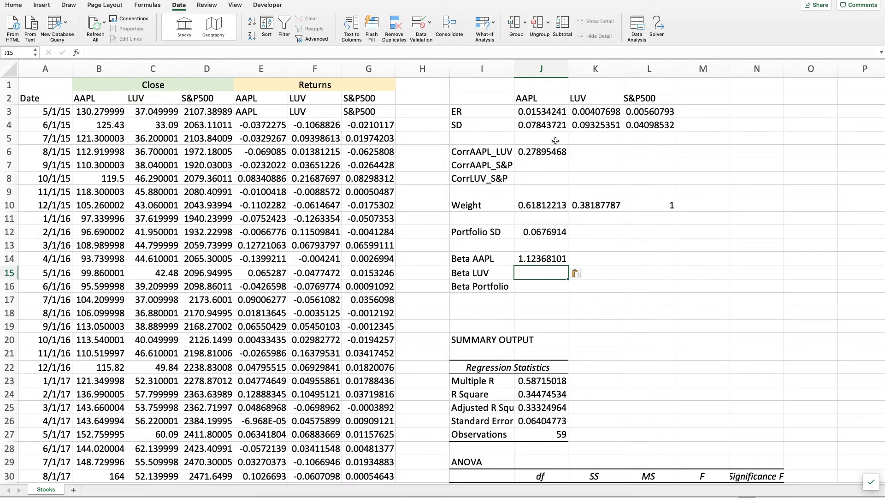
left_click(637, 25)
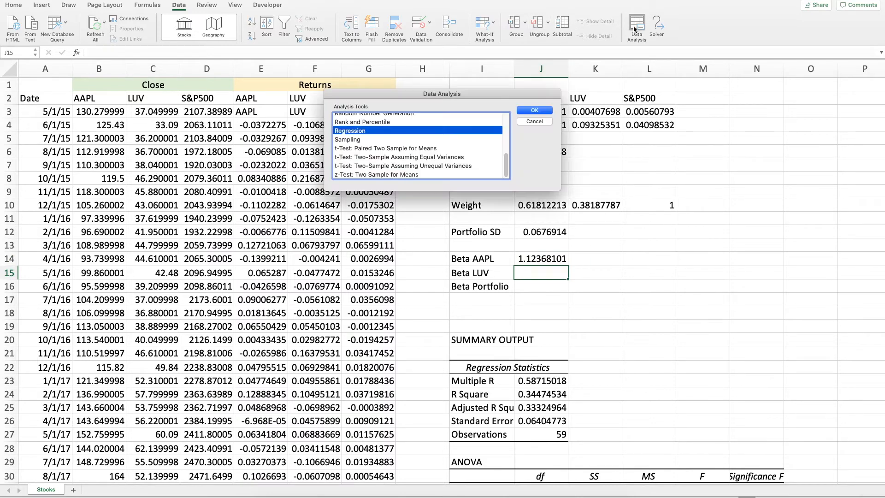
left_click(546, 111)
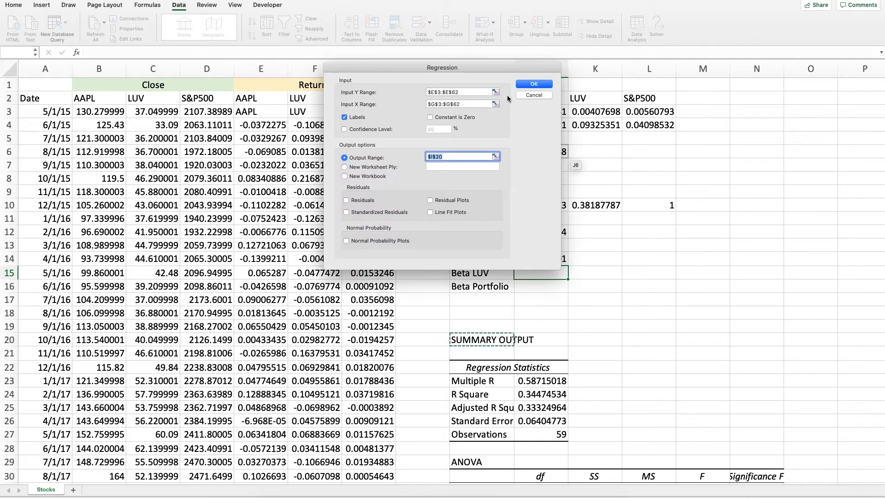
left_click(495, 93)
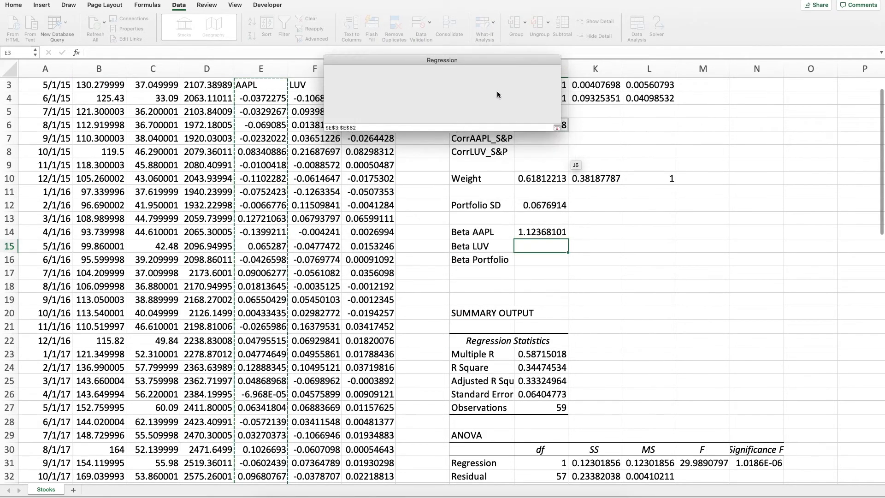
left_click(322, 112)
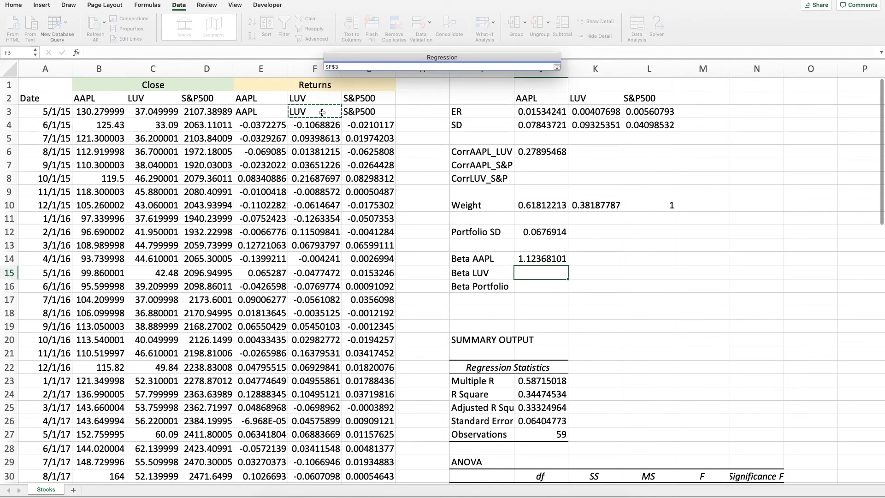
key("ctrl+shift+Down")
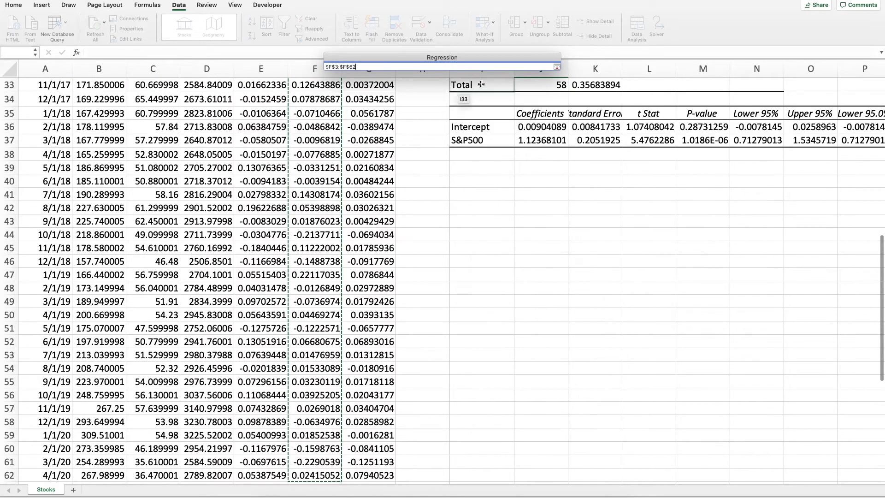
left_click(557, 66)
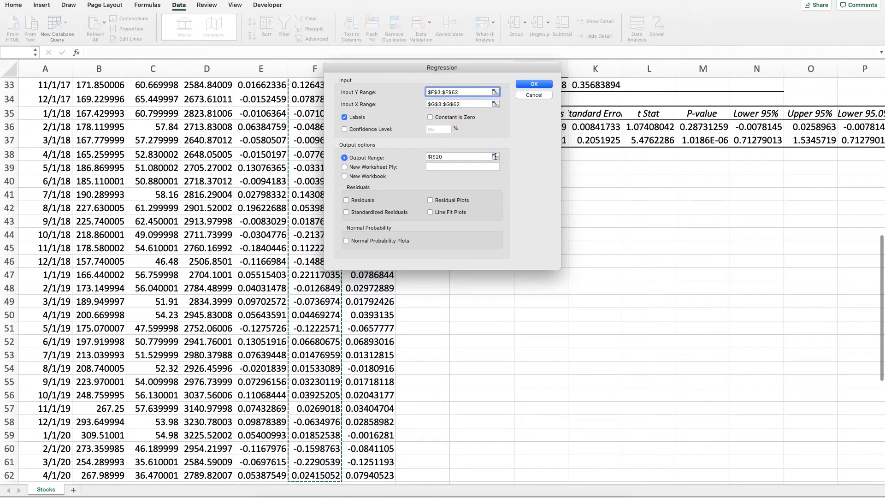
Step: Set the regression's Output Range to $I$40 and run it
left_click(496, 156)
left_click(481, 354)
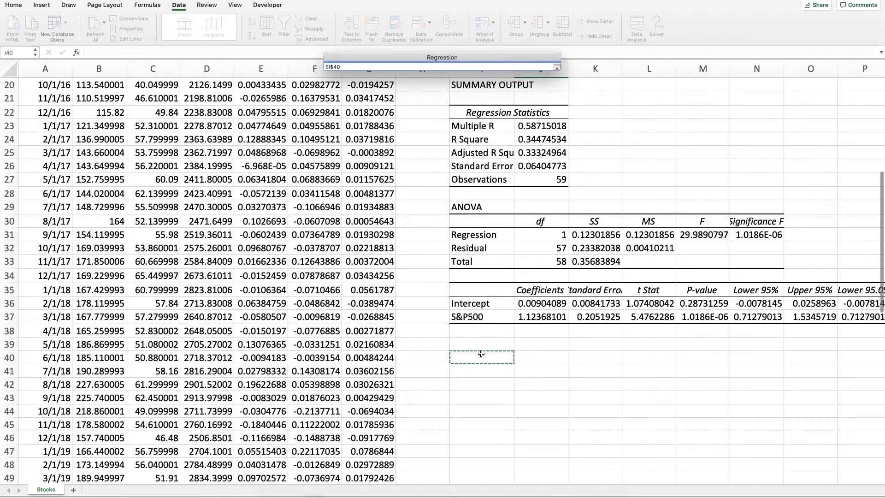
left_click(557, 67)
left_click(543, 84)
Step: Examine the regression statistics, Significance F and S&P500 P-value in the LUV regression output
scroll(639, 238, "down", 5)
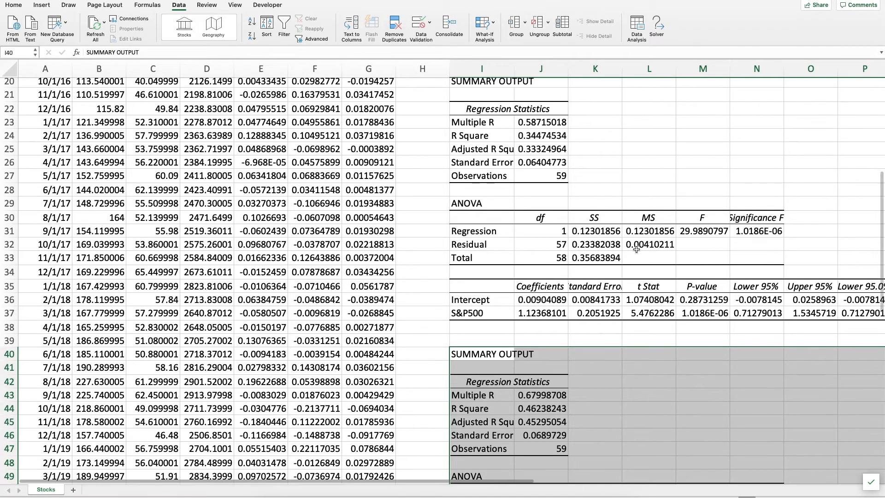
left_click(541, 279)
left_click(757, 362)
left_click(701, 444)
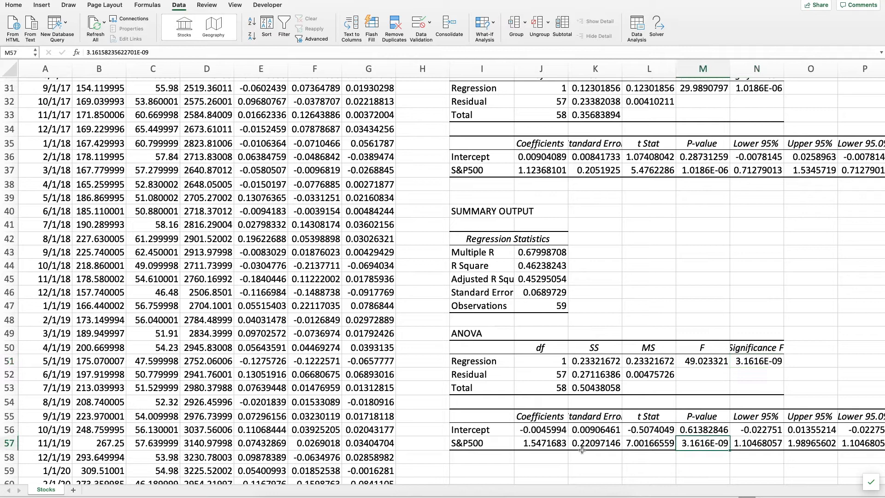
Step: Copy the S&P500 coefficient from J57 of the LUV regression output into the Beta LUV cell J15
left_click(545, 445)
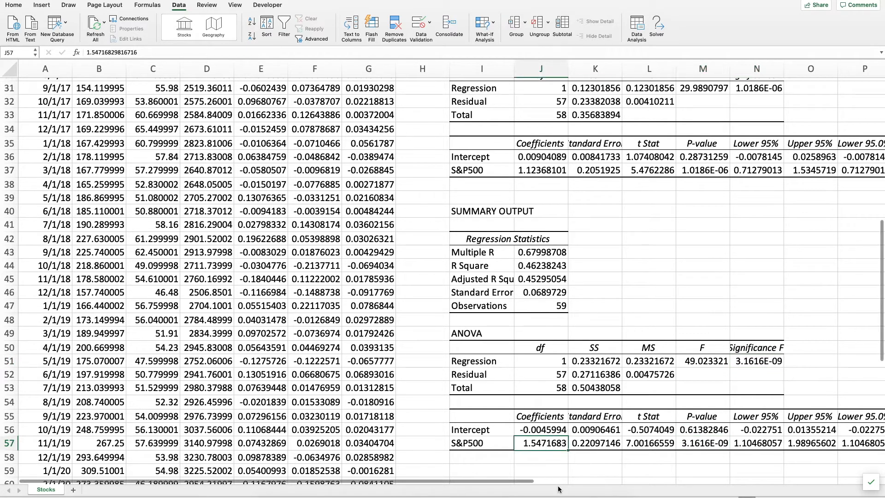
scroll(560, 372, "up", 5)
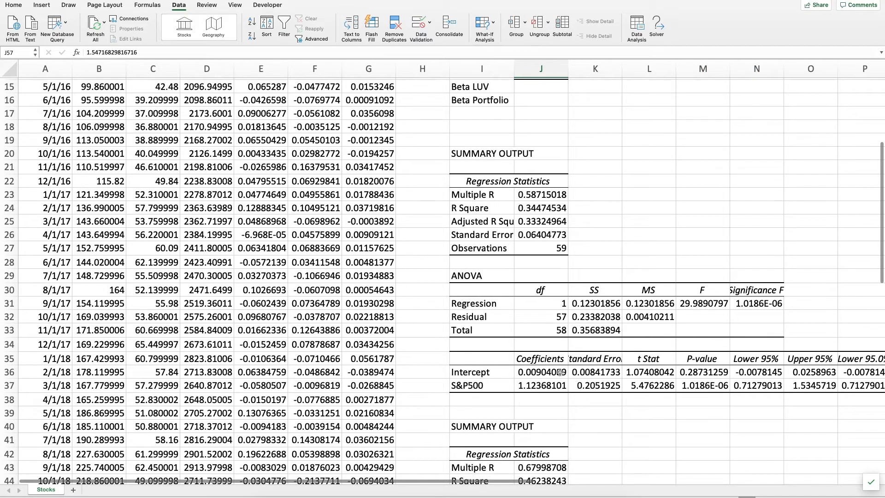
scroll(561, 372, "up", 2)
left_click(548, 164)
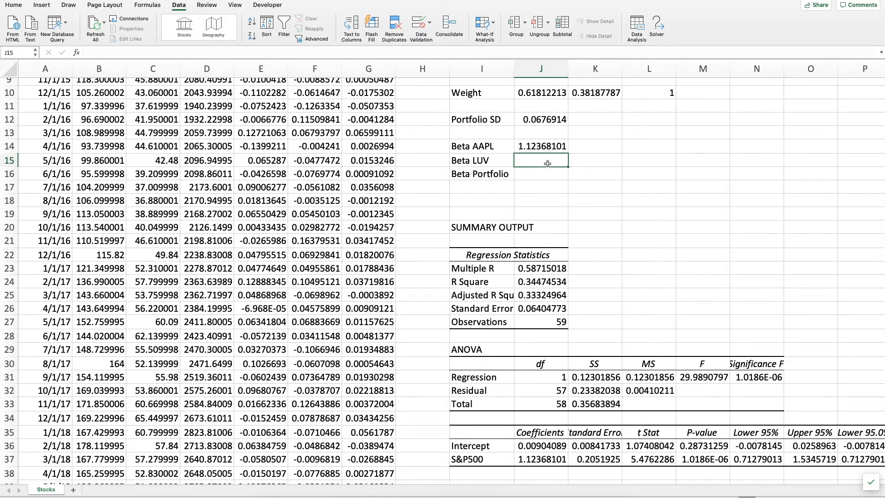
key("super+v")
left_click(639, 225)
scroll(634, 302, "up", 3)
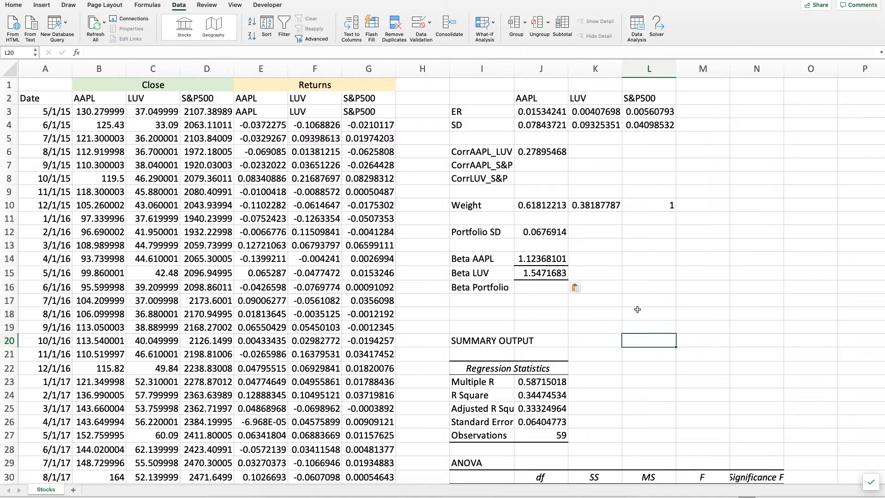
Step: Compare Beta AAPL in J14 with Beta LUV in J15
left_click(544, 273)
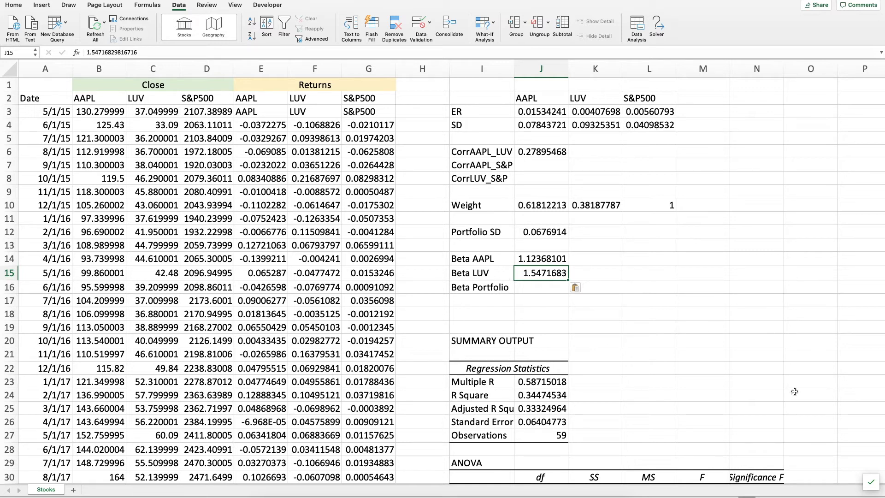
left_click(557, 258)
left_click(561, 270)
left_click(558, 261)
left_click(561, 274)
left_click(561, 260)
left_click(558, 272)
left_click(557, 258)
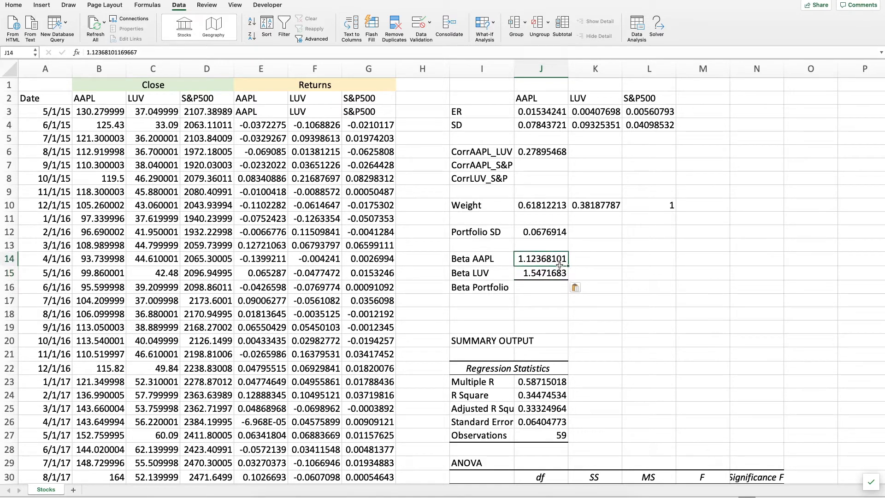
left_click(559, 273)
left_click(559, 260)
left_click(560, 272)
left_click(560, 259)
left_click(555, 272)
left_click(556, 259)
left_click(483, 271)
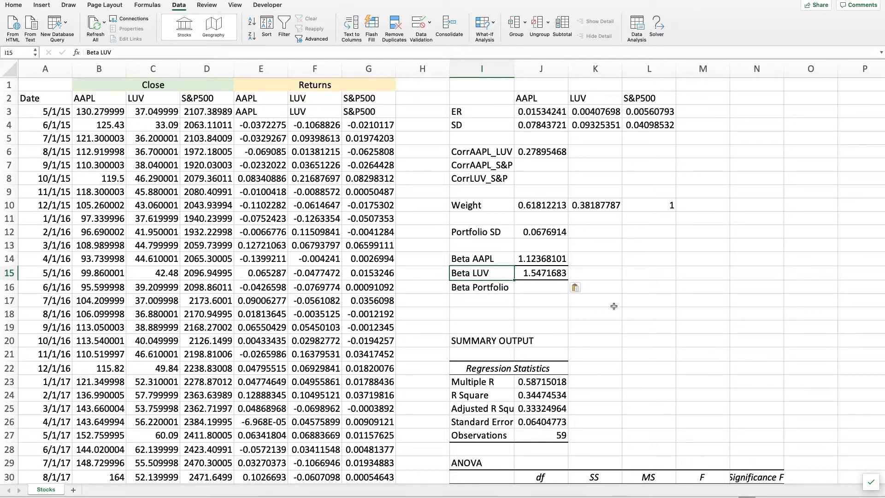
left_click(547, 262)
left_click(541, 271)
left_click(544, 261)
left_click(547, 275)
left_click(549, 261)
left_click(548, 275)
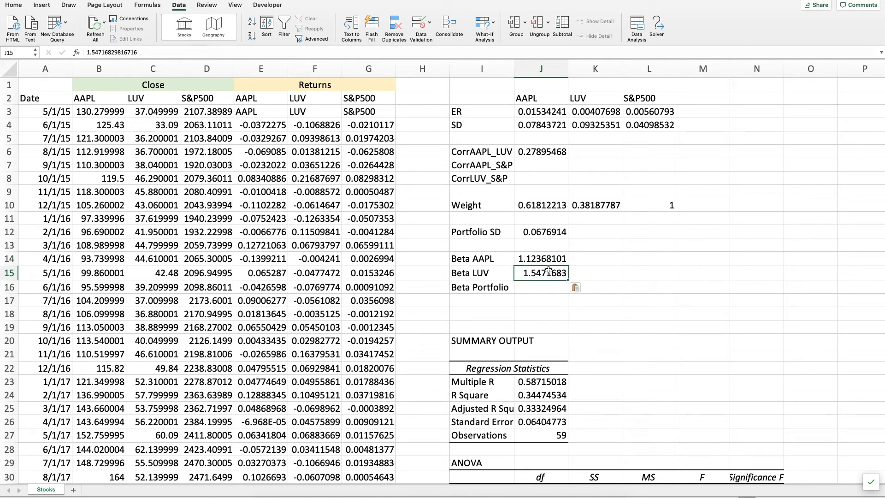
Step: Calculate Beta Portfolio in J16 as the weighted average of the two stock betas with =J14*J10+J15*K10
left_click(490, 289)
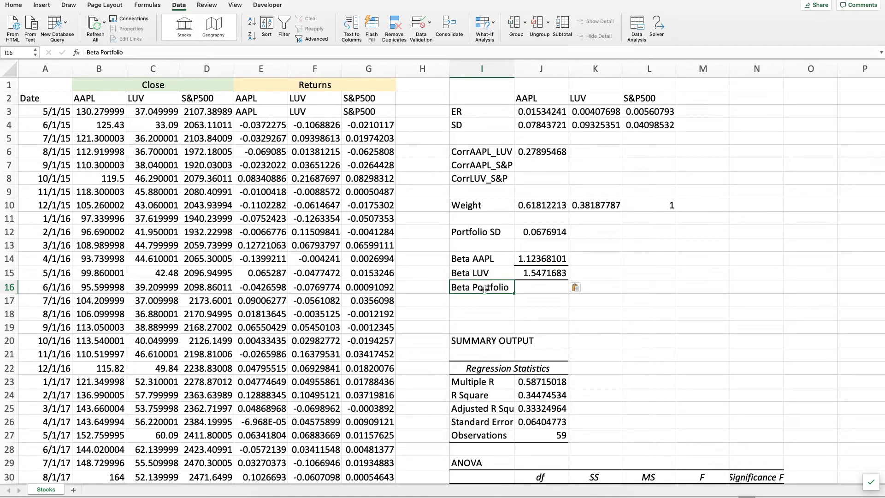
left_click(527, 289)
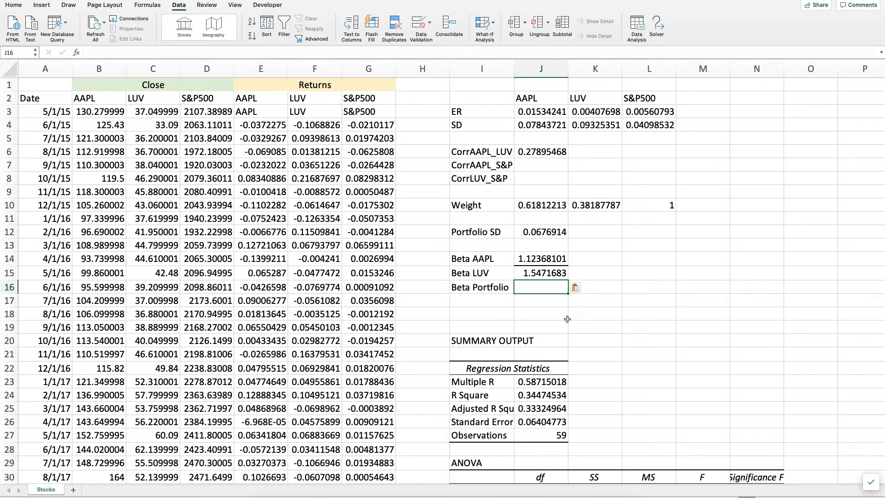
type("=")
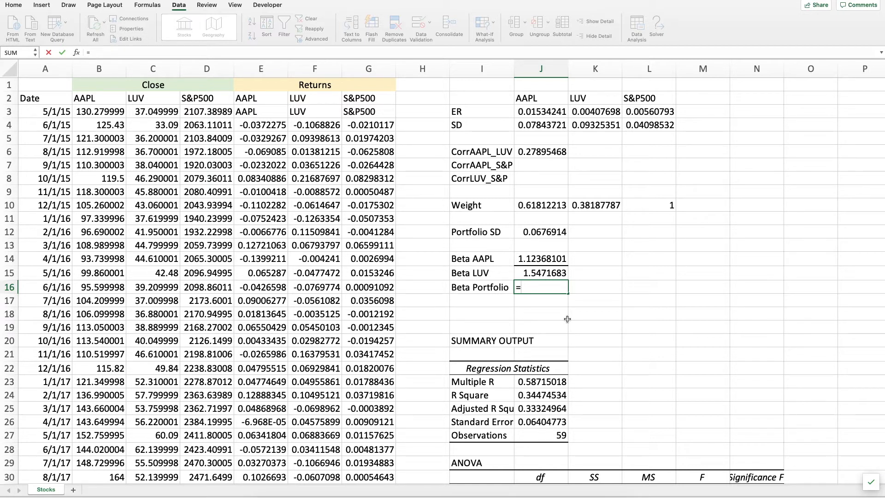
key("Up")
key("Up")
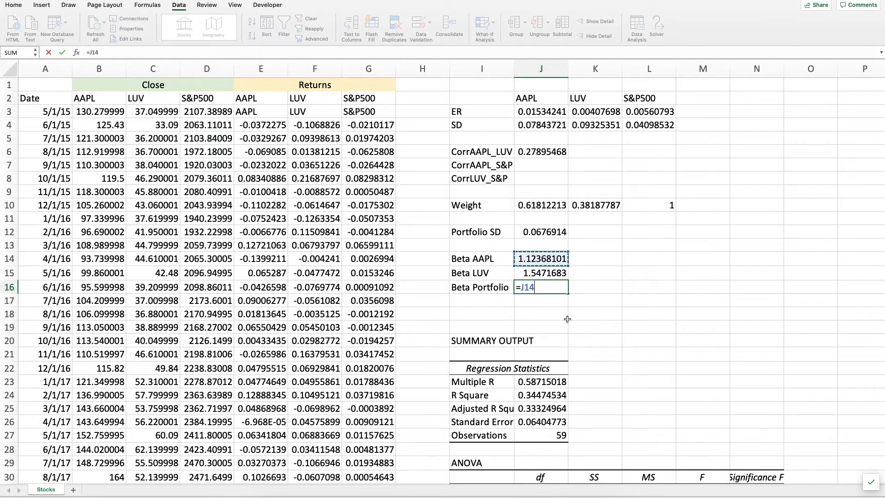
type("*")
key("Up")
key("Up")
key("Up")
key("Up")
key("Up")
key("Up")
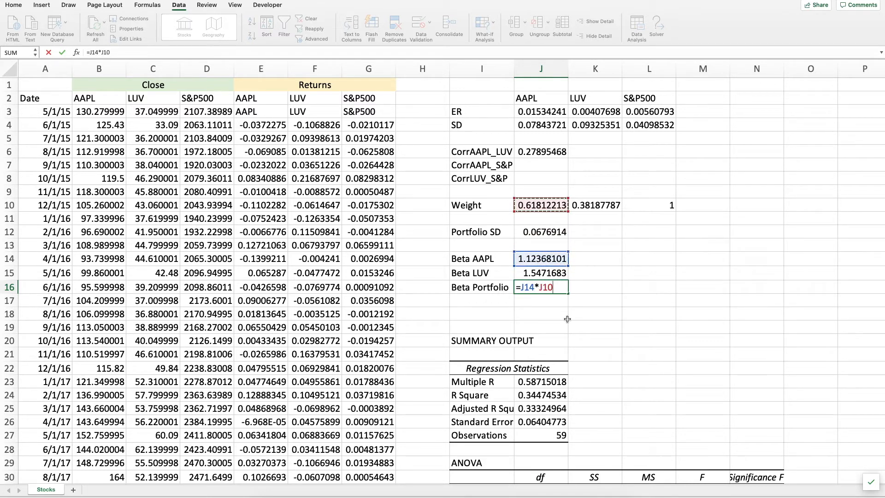
type("+")
key("Up")
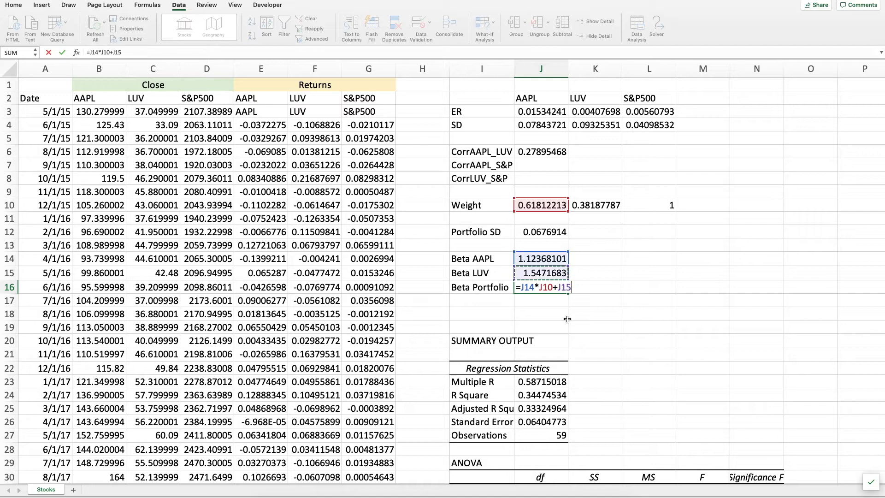
type("*")
key("Up")
key("Up")
key("Up")
key("Up")
key("Up")
key("Up")
key("Right")
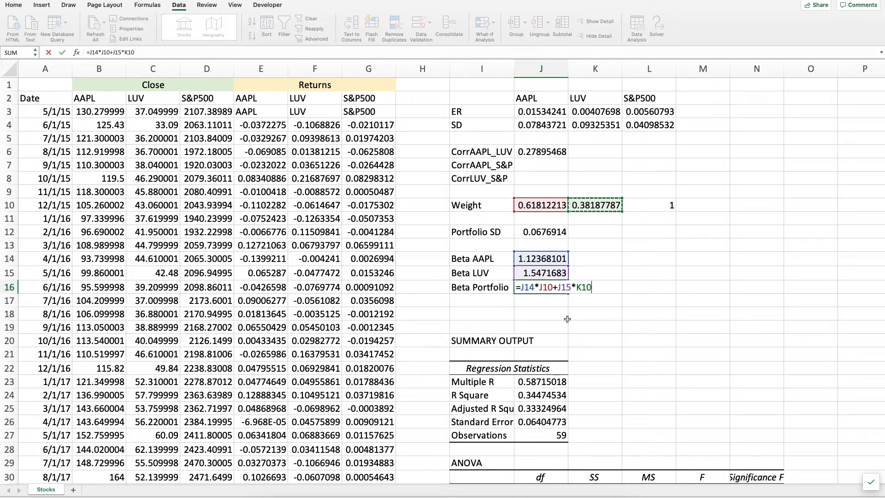
key("Return")
key("Up")
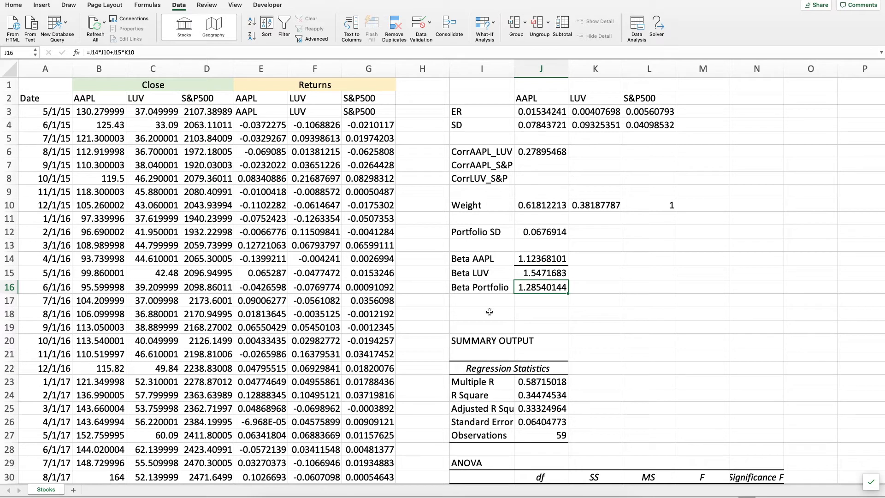
Step: Compare the Portfolio SD in J12 with the individual AAPL and LUV standard deviations in row 4
left_click(546, 233)
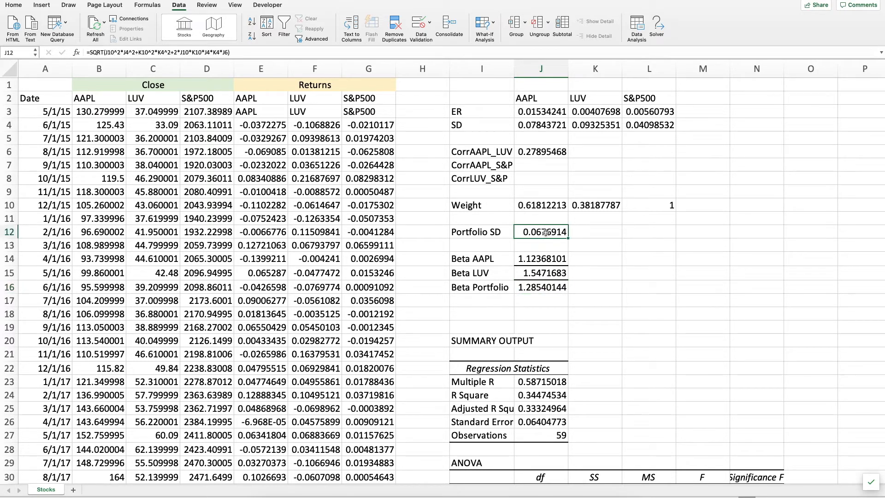
left_click(538, 123)
left_click(584, 123)
left_click(553, 127)
left_click(589, 127)
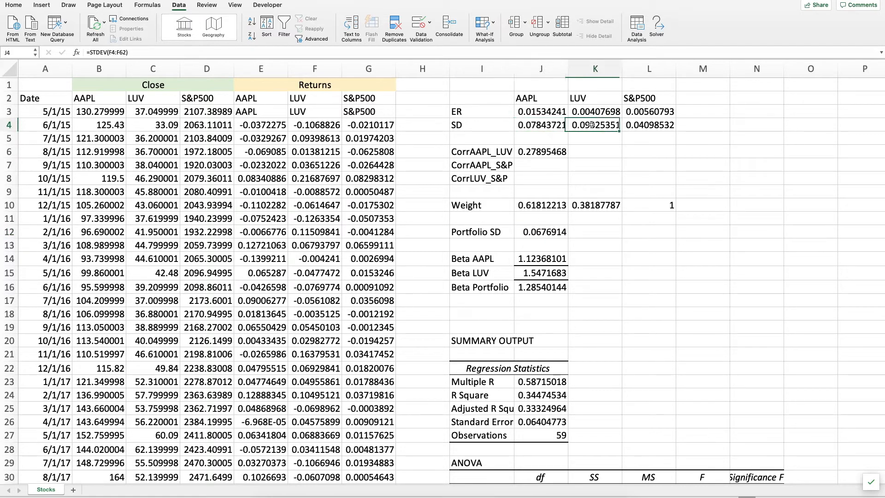
left_click(531, 233)
Step: Compare Beta Portfolio in J16 with Beta AAPL and Beta LUV, and review it alongside the Portfolio SD
left_click(483, 261)
left_click(527, 260)
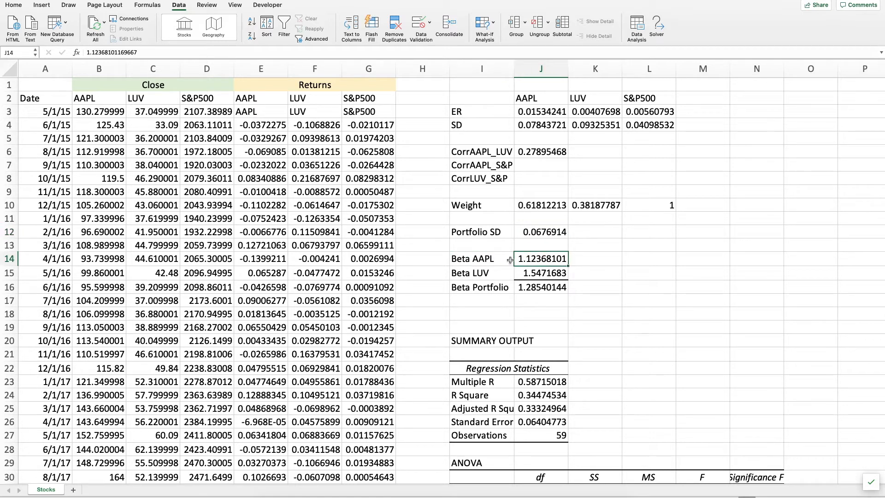
left_click(506, 288)
left_click(534, 288)
left_click(508, 288)
left_click(526, 289)
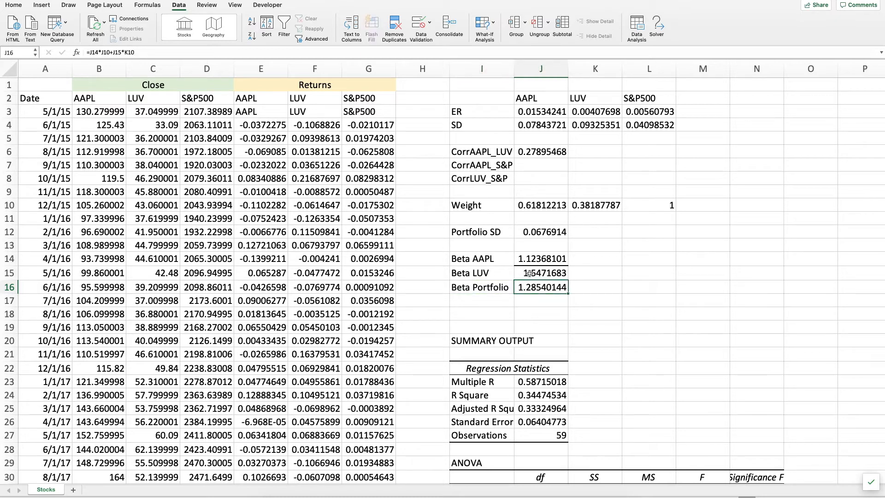
left_click(524, 259)
left_click(527, 274)
left_click(528, 259)
left_click(527, 272)
left_click(530, 259)
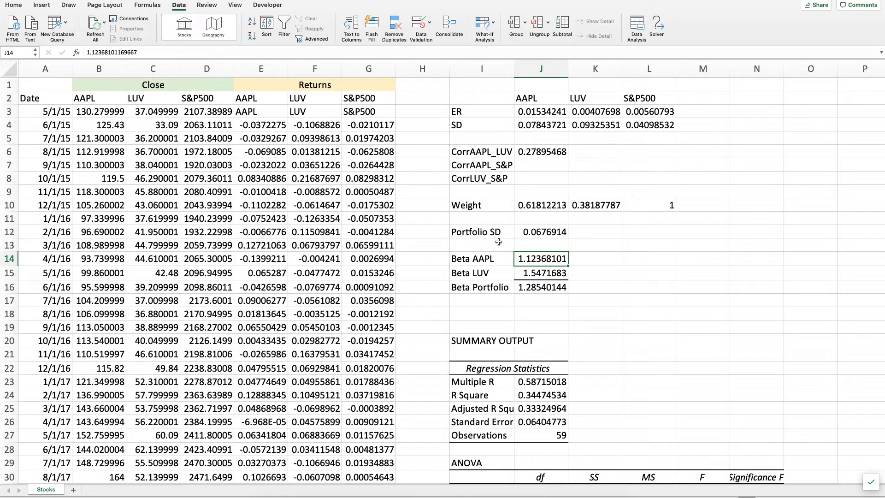
left_click_drag(497, 232, 530, 233)
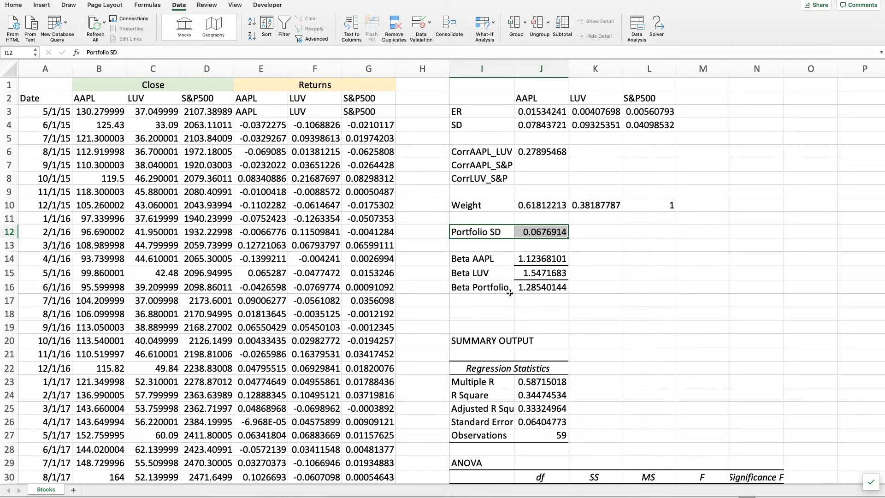
left_click_drag(494, 288, 535, 287)
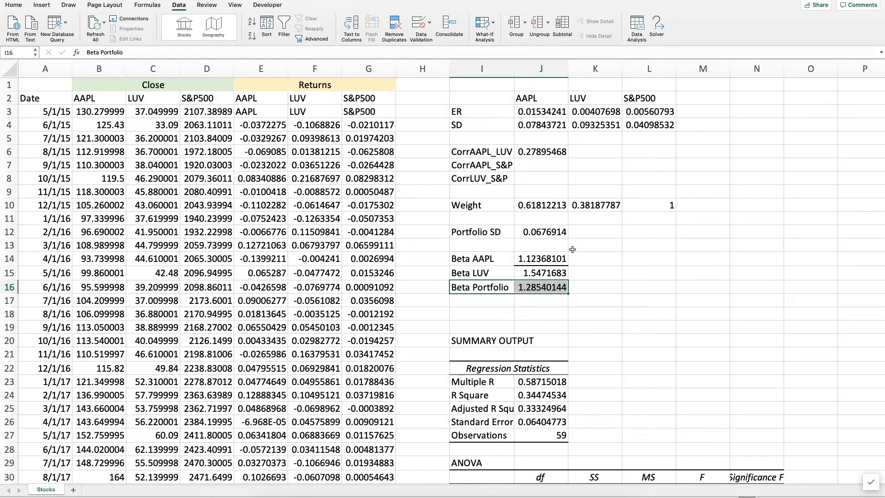
left_click(521, 287)
left_click(527, 274)
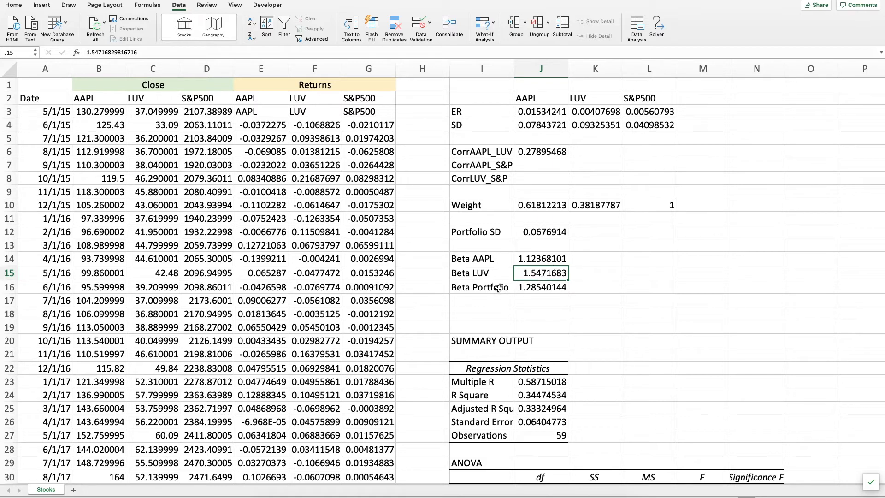
Step: Review Beta Portfolio in J16 and its formula alongside the AAPL and LUV weights in J10:K10
left_click_drag(498, 289, 525, 286)
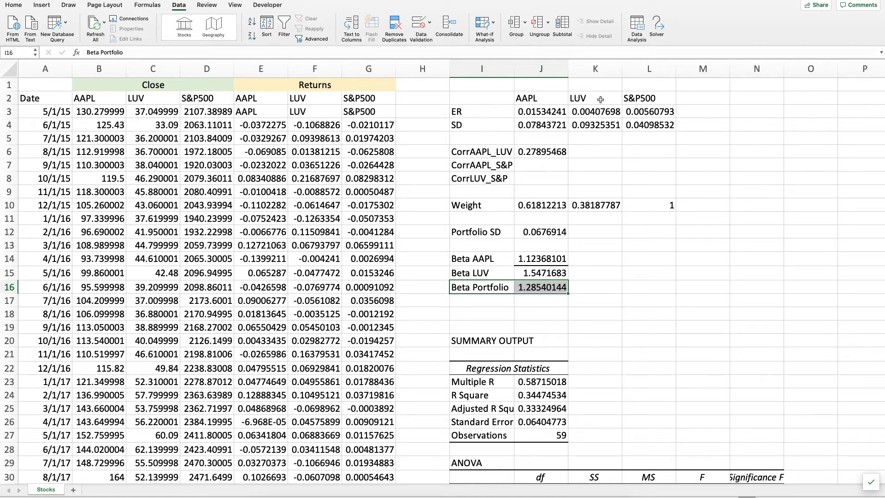
left_click(536, 288)
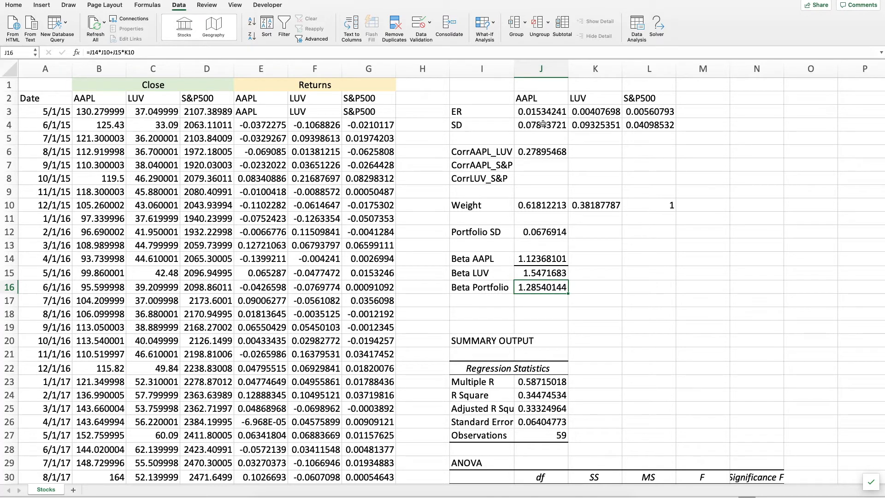
left_click(673, 305)
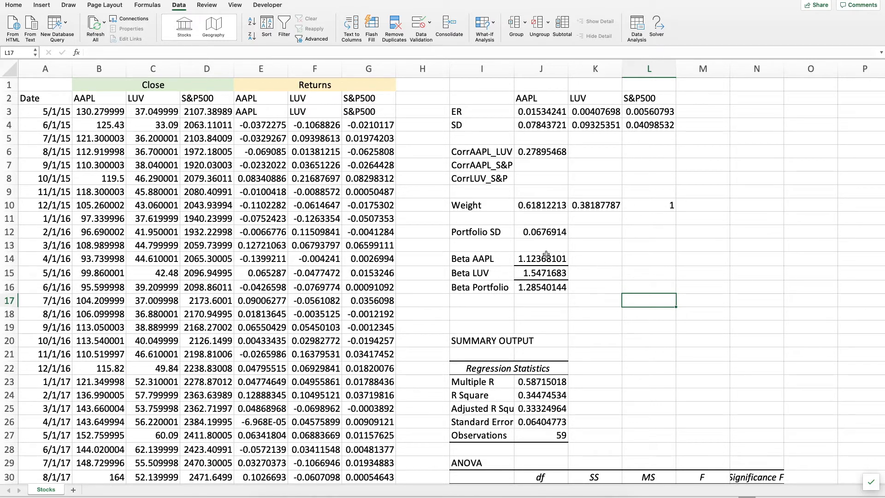
left_click_drag(487, 288, 525, 288)
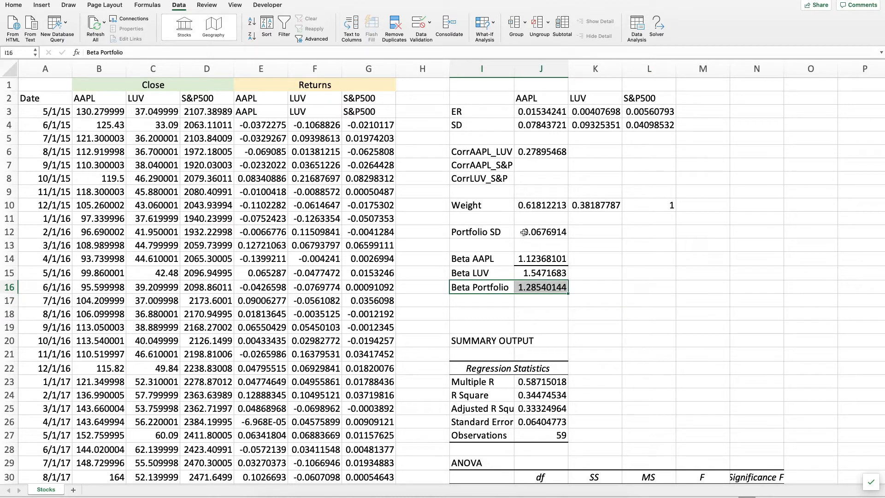
left_click_drag(533, 206, 576, 203)
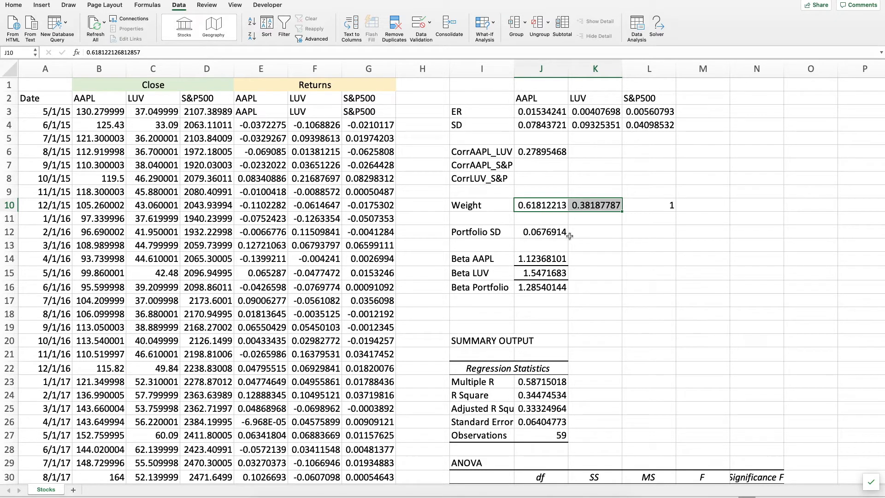
left_click_drag(490, 290, 523, 291)
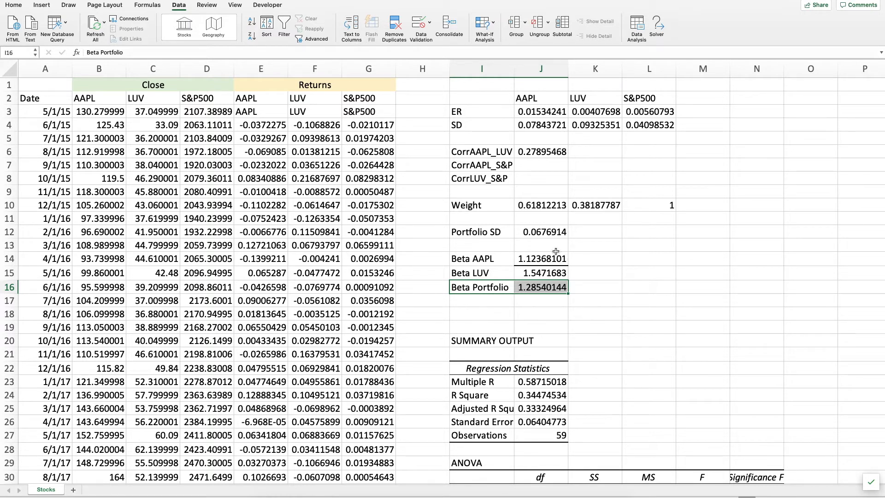
Step: Set the portfolio weights to 1 for AAPL in J10 and 0 for LUV in K10
left_click(555, 205)
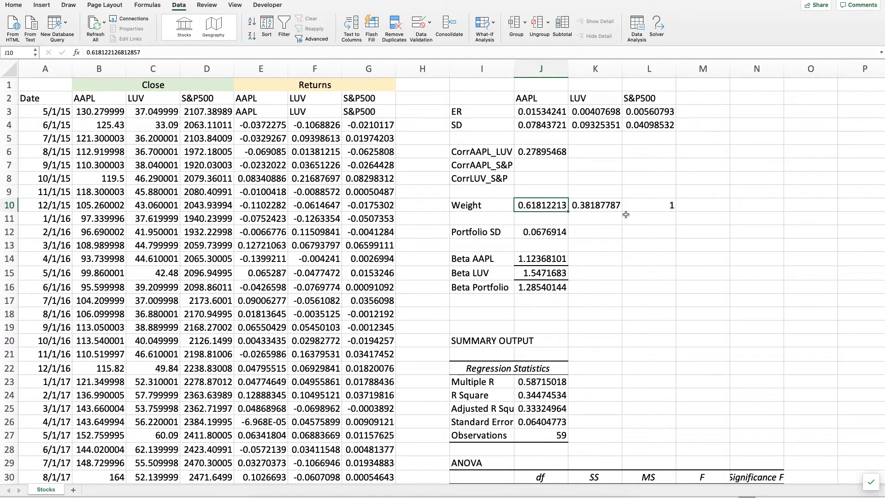
type("1")
key("Tab")
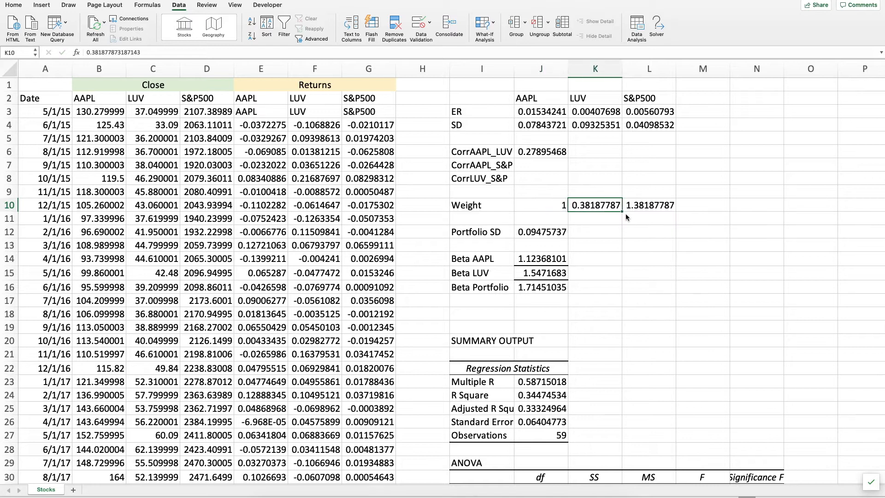
type("0")
key("Return")
key("Left")
key("Down")
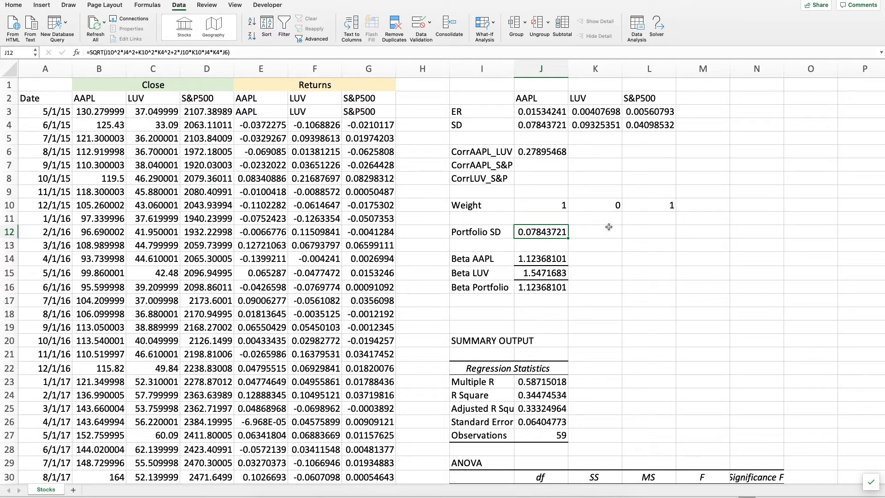
Step: Check Portfolio SD in row 12 and compare Beta Portfolio with Beta AAPL under the new weights
left_click_drag(480, 233, 520, 232)
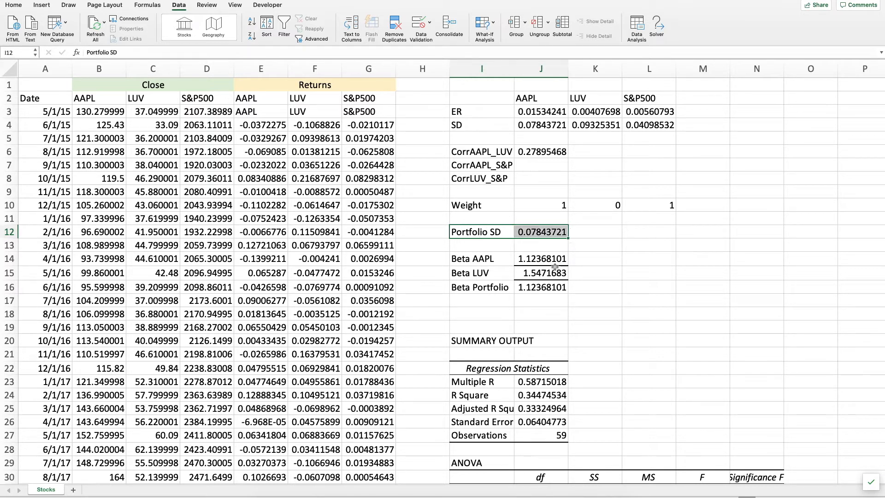
left_click(496, 288)
left_click_drag(496, 289, 528, 287)
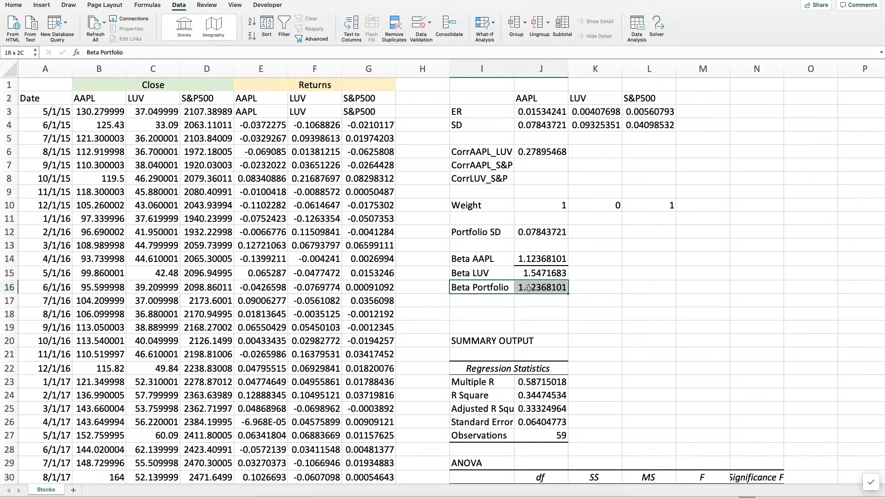
left_click_drag(503, 260, 525, 260)
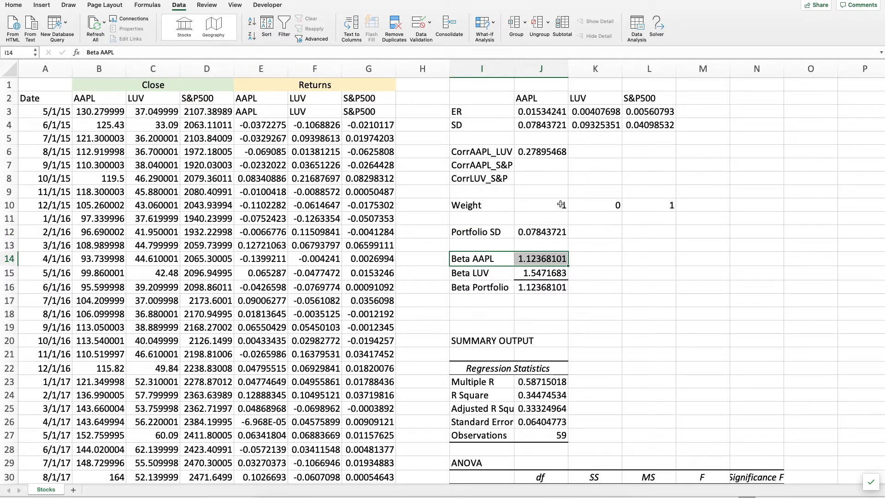
left_click(626, 288)
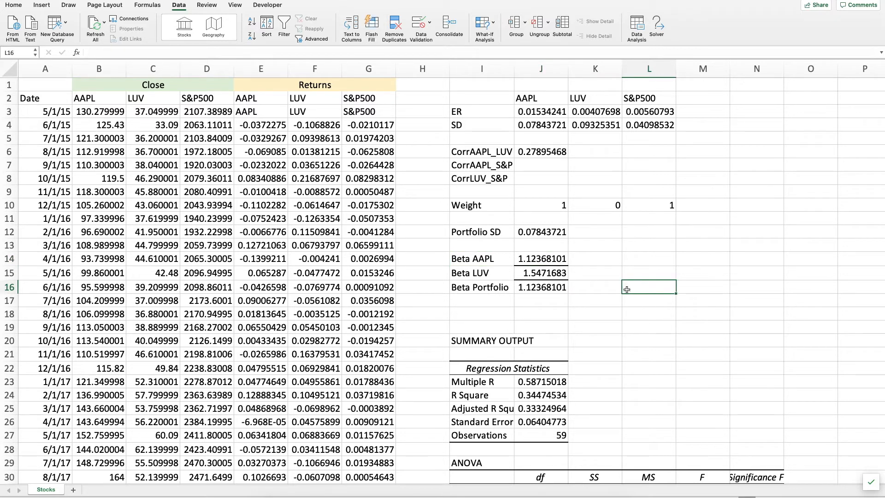
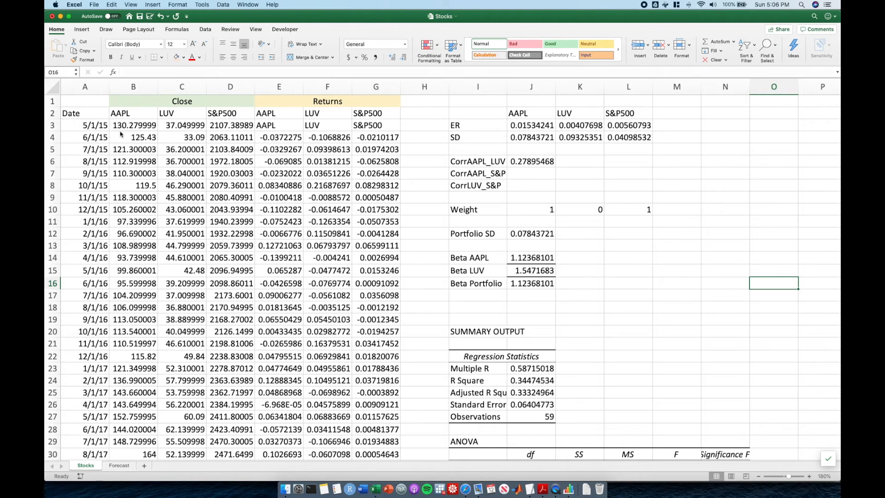
Step: Review the Date and AAPL close data on the Stocks sheet, and examine the same columns on the Forecast sheet
left_click_drag(96, 119, 122, 378)
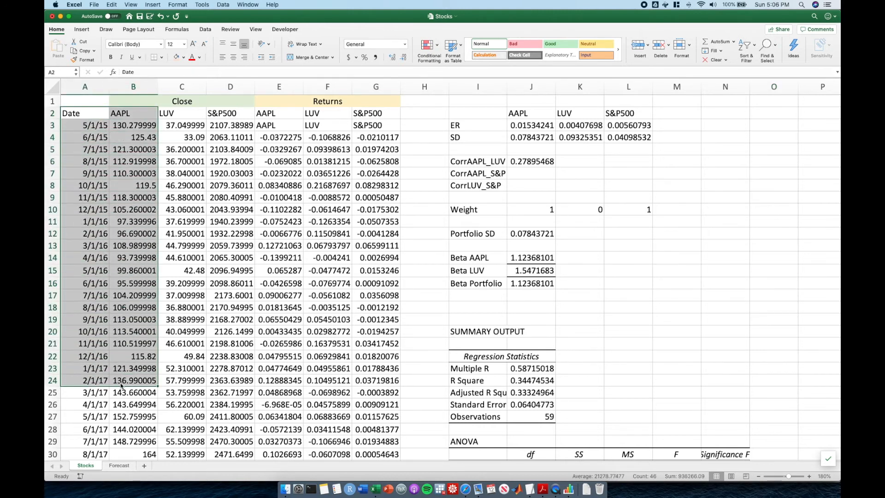
left_click(119, 466)
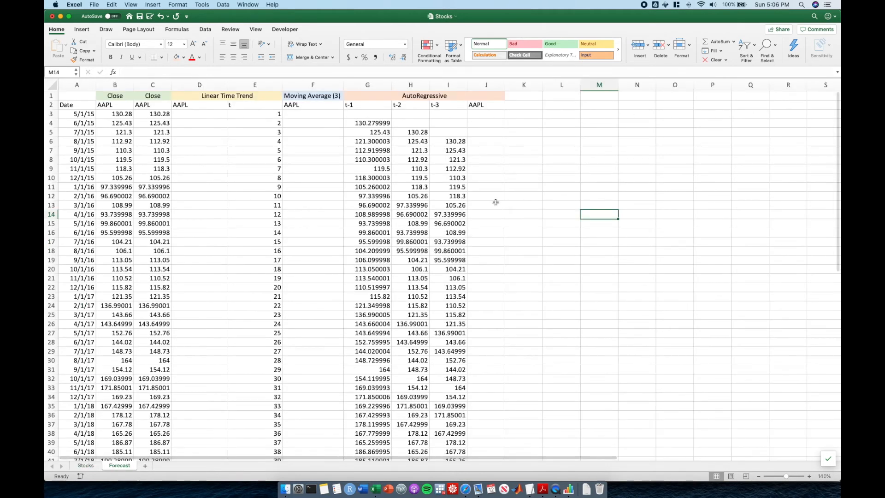
left_click(75, 107)
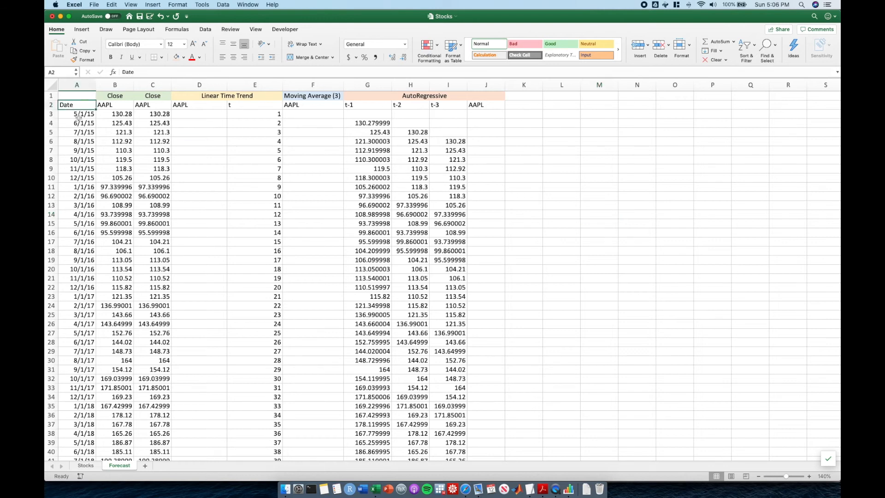
left_click(104, 107)
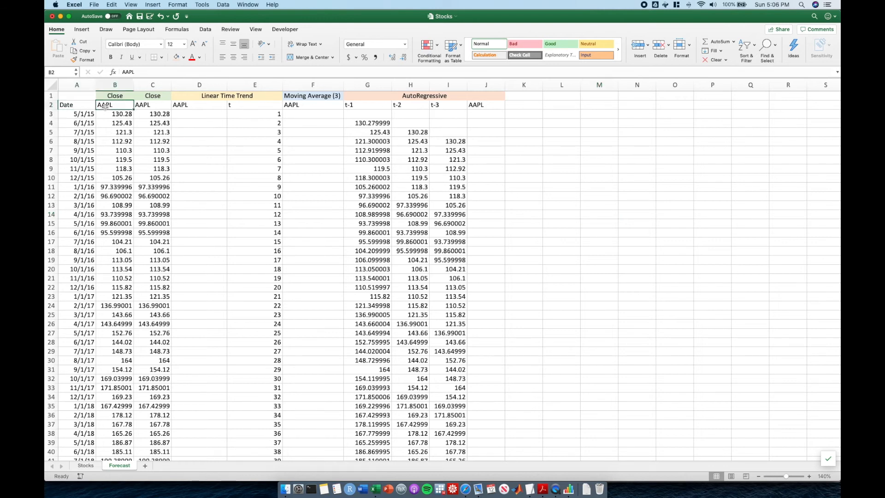
scroll(105, 107, "down", 12)
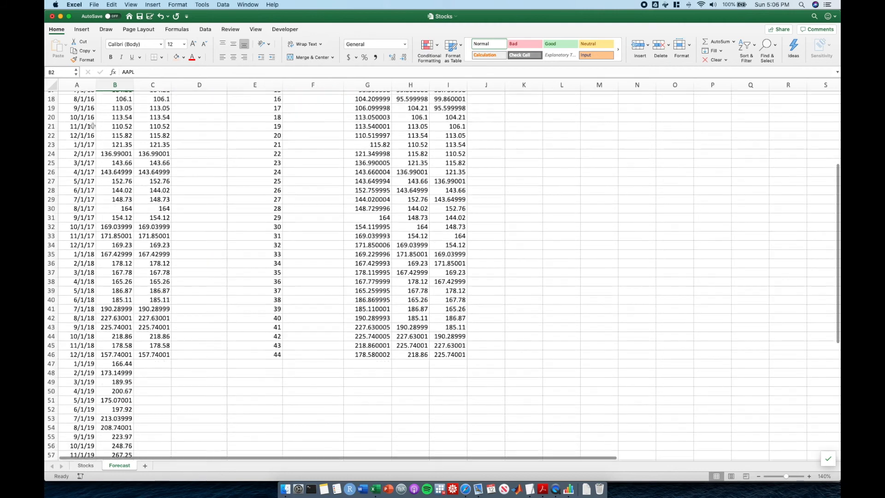
scroll(91, 131, "up", 12)
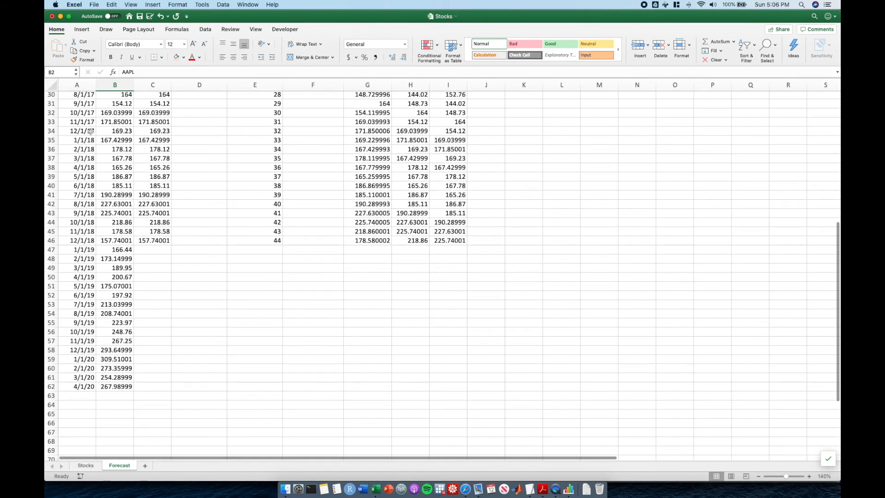
Step: Examine the second AAPL Close column on the Forecast sheet, from its header to 12/1/18 and the blank holdout range C47:C62
left_click(146, 97)
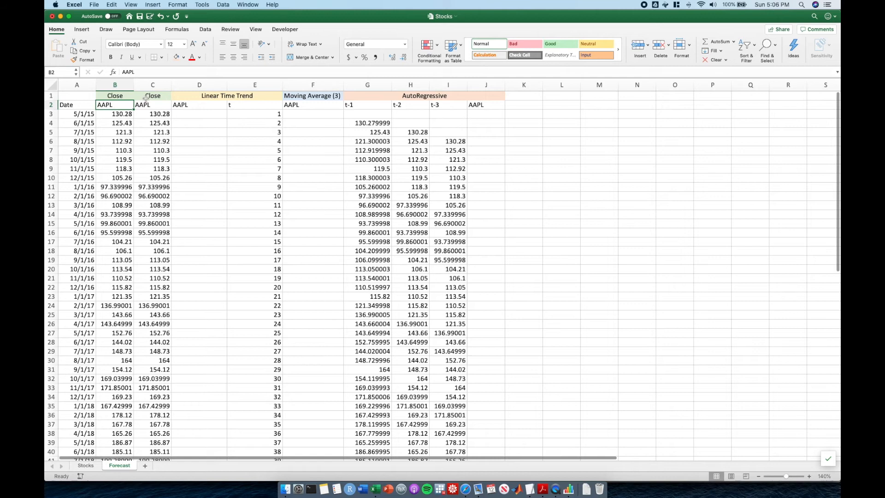
scroll(147, 109, "down", 1)
scroll(146, 109, "down", 7)
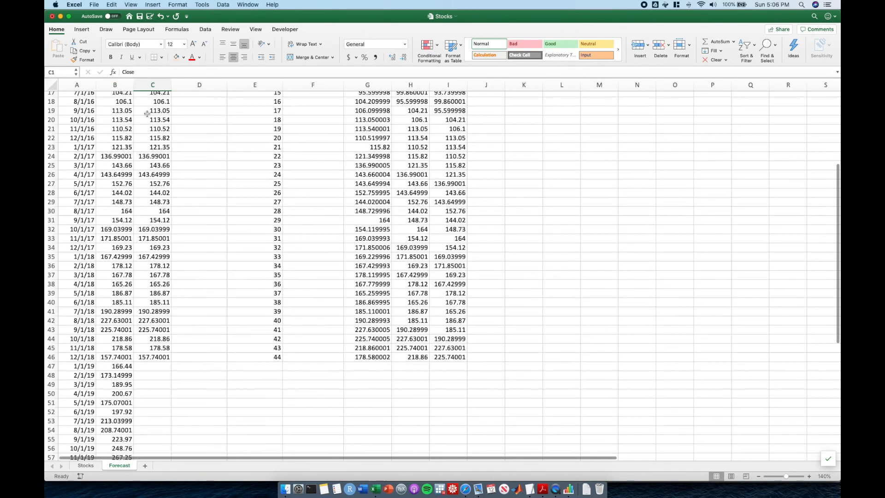
scroll(142, 142, "down", 3)
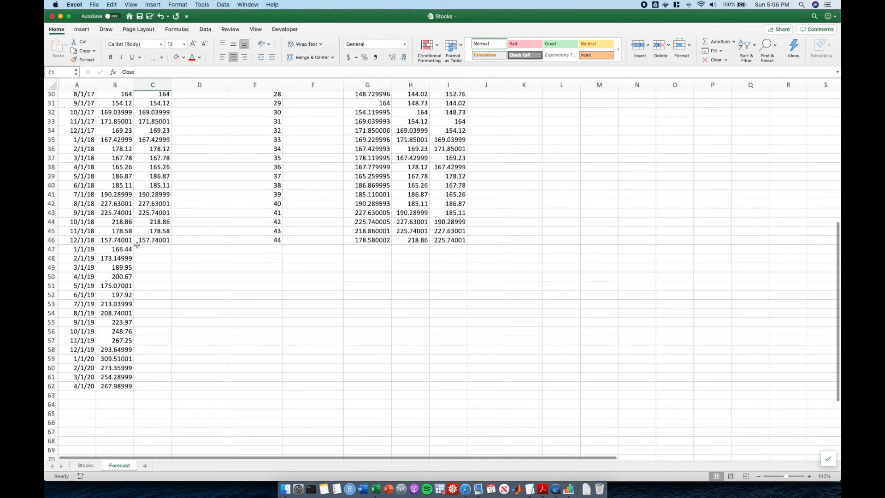
left_click_drag(145, 249, 152, 386)
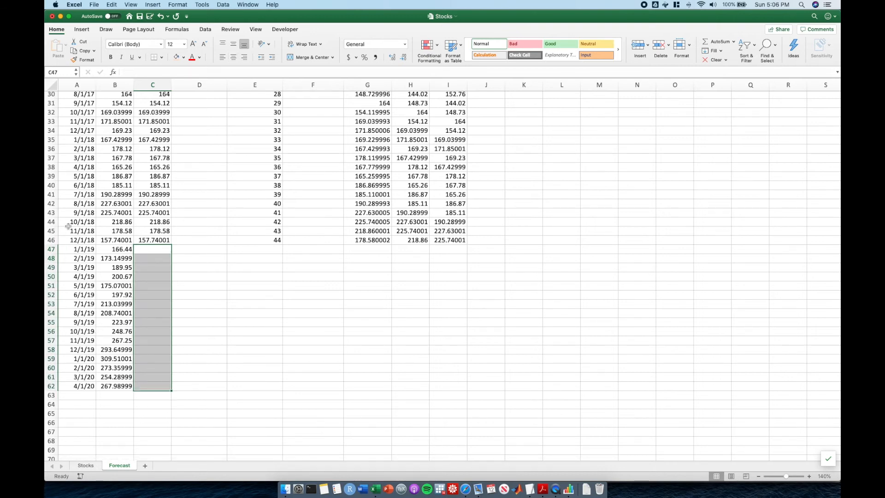
left_click_drag(71, 239, 154, 240)
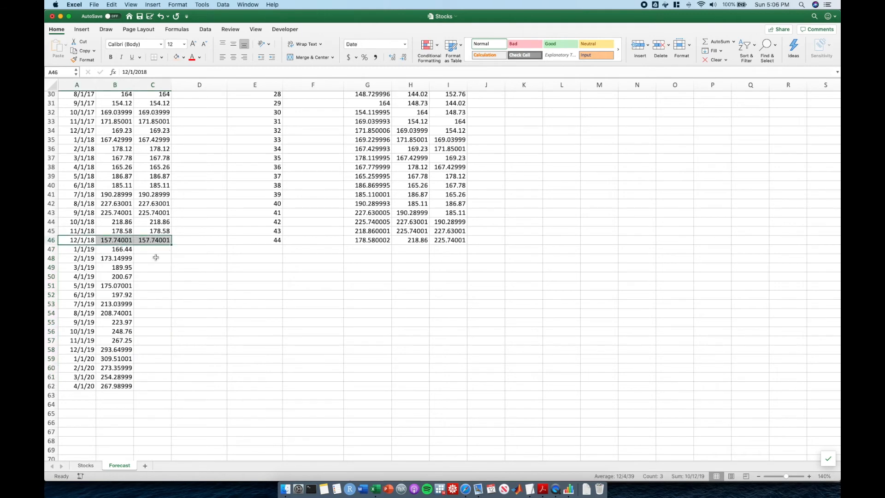
left_click(156, 239)
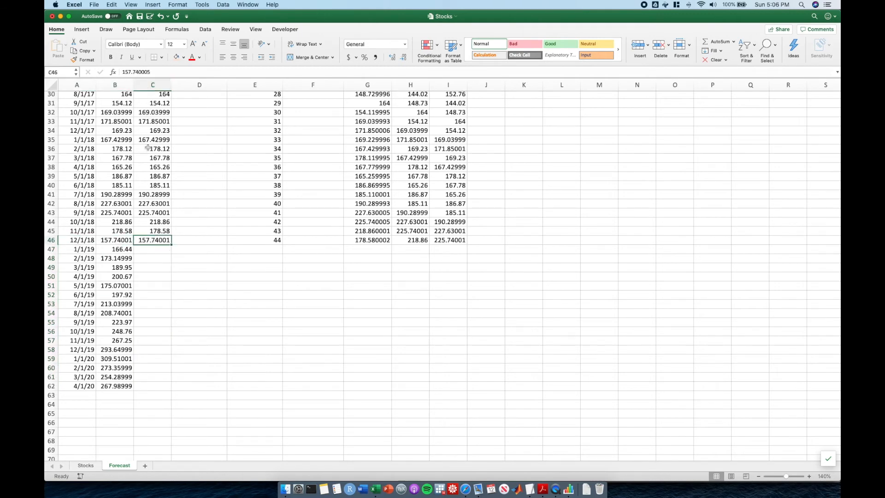
scroll(152, 191, "up", 3)
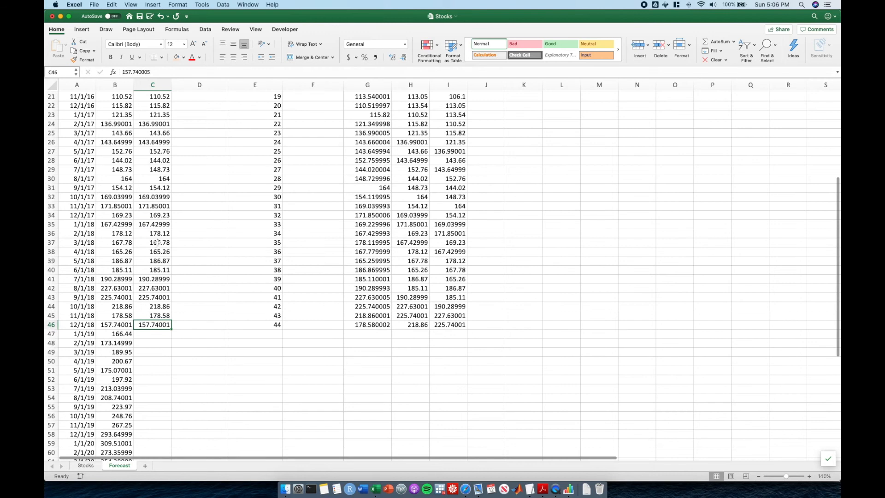
scroll(157, 240, "down", 3)
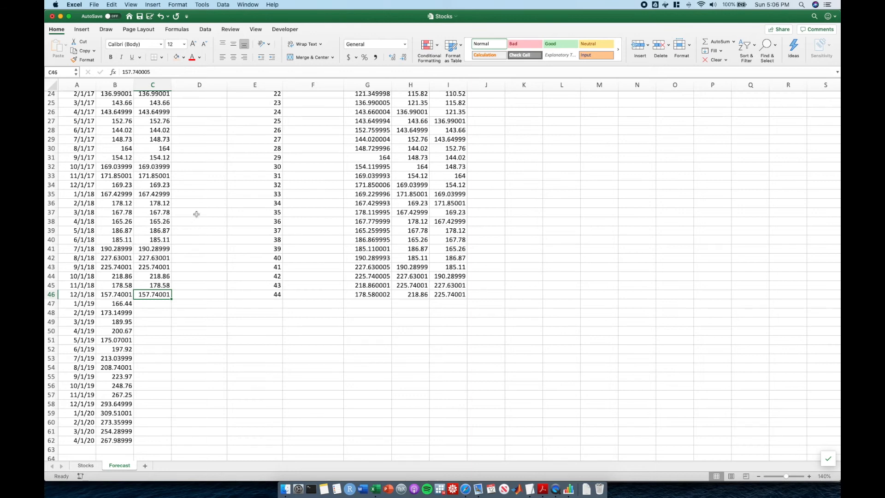
scroll(236, 260, "up", 15)
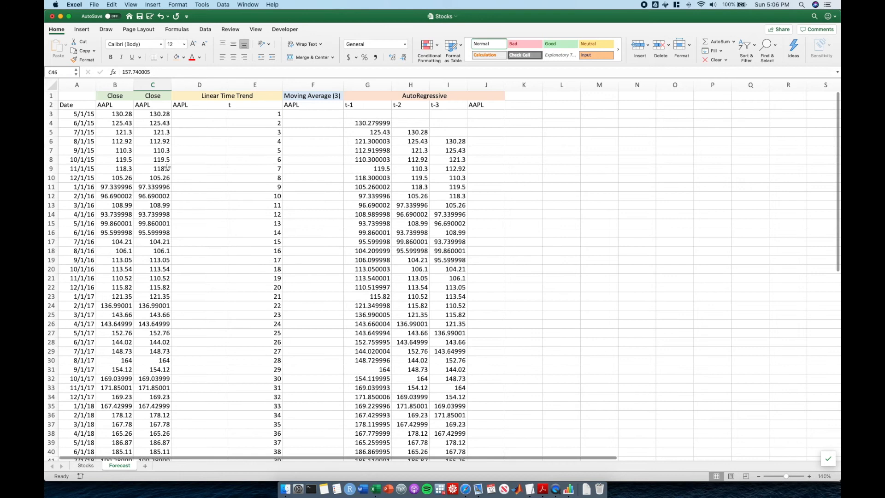
Step: Review the Linear Time Trend, Moving Average (3) and AutoRegressive headings in row 1 of the Forecast sheet
left_click_drag(211, 97, 409, 94)
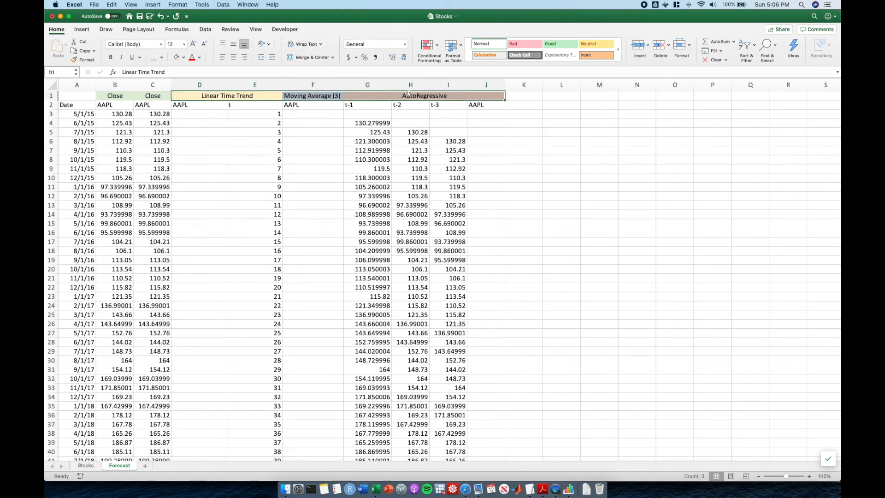
left_click(307, 191)
left_click(226, 99)
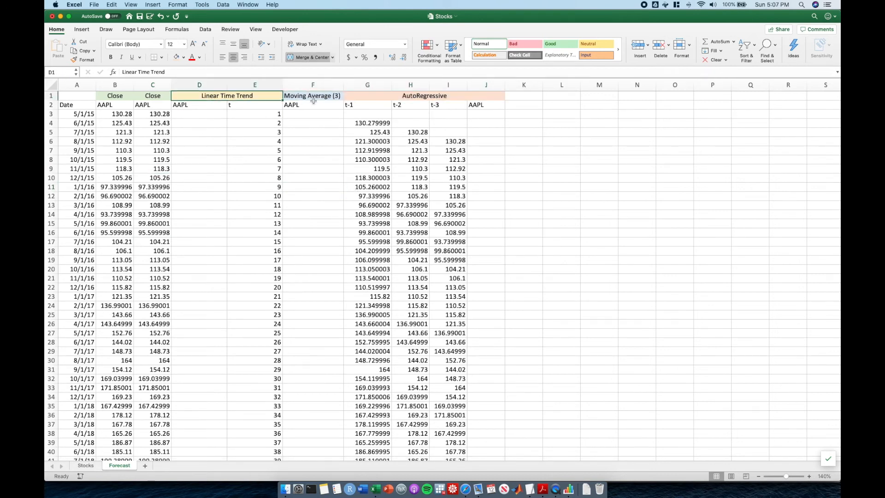
left_click(319, 97)
left_click(417, 96)
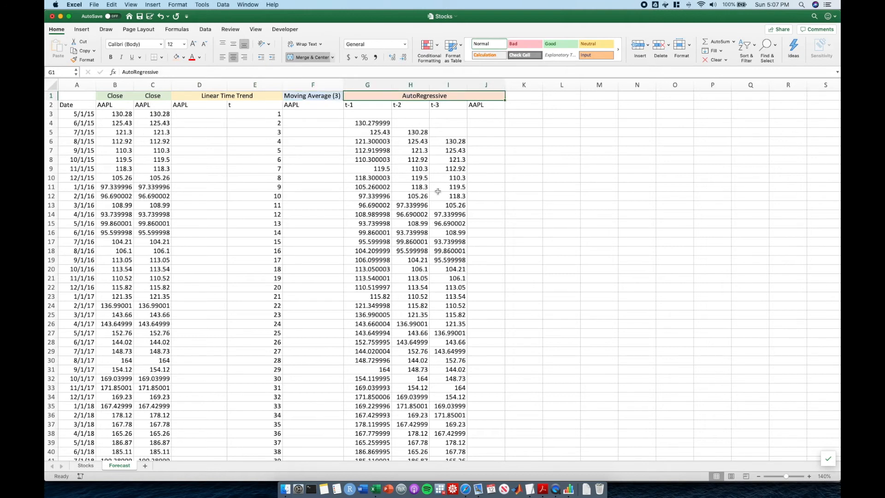
Step: Switch to the Personal Finance and Forecasting PDF and go back through its slides to review the Linear time trend equation on slide 25
left_click(208, 125)
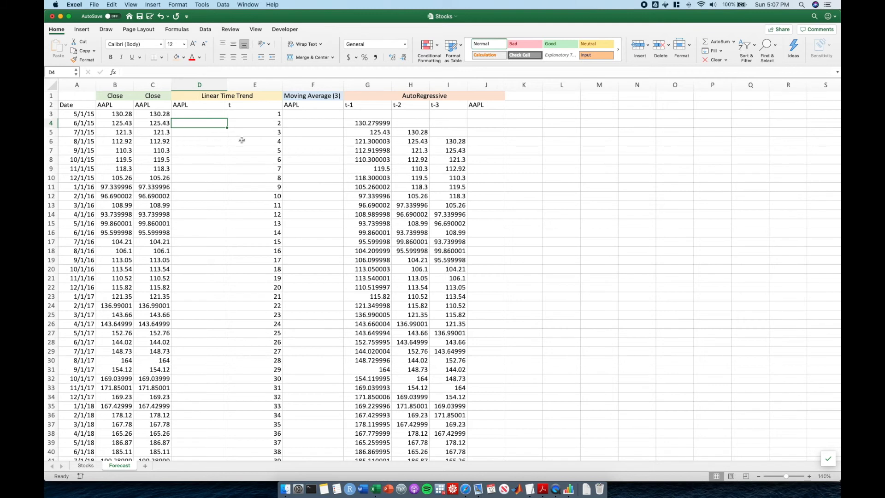
left_click(199, 114)
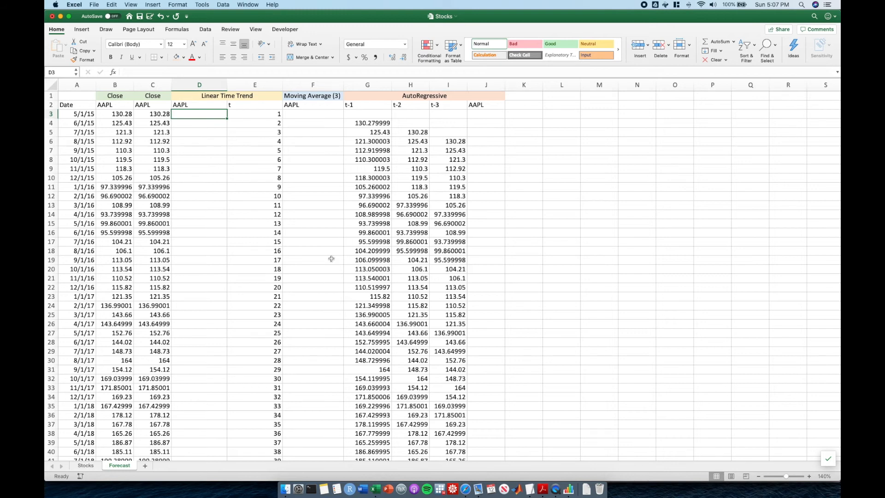
key("super+Tab")
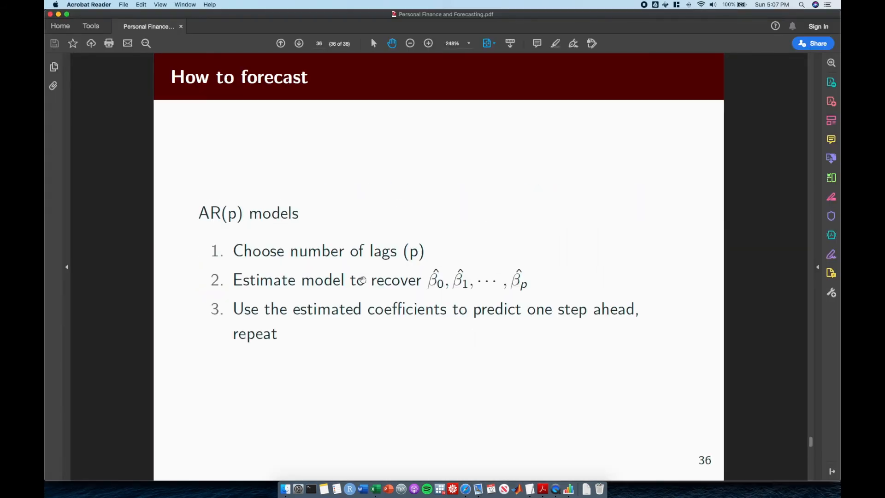
key("Left")
key("Left")
key("Left")
key("Left")
key("Left")
key("Left")
key("Left")
key("Left")
key("Left")
key("Left")
key("Left")
key("Left")
key("Left")
key("Left")
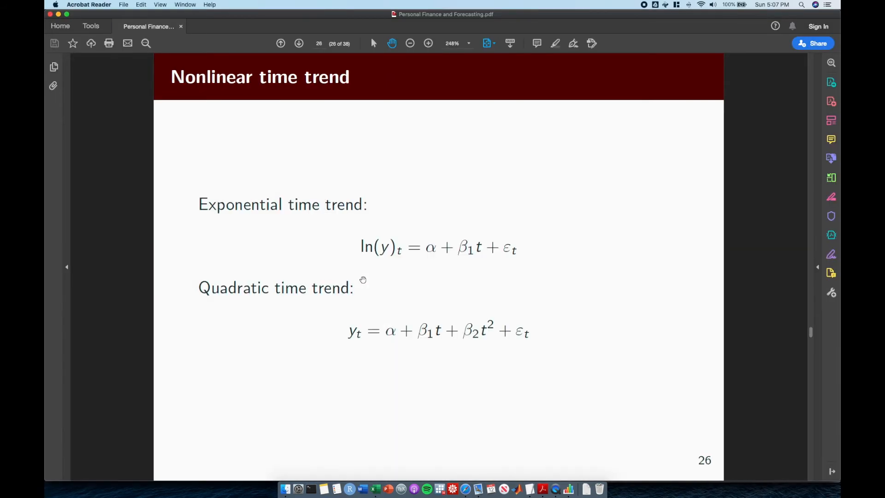
key("Right")
key("Left")
key("Left")
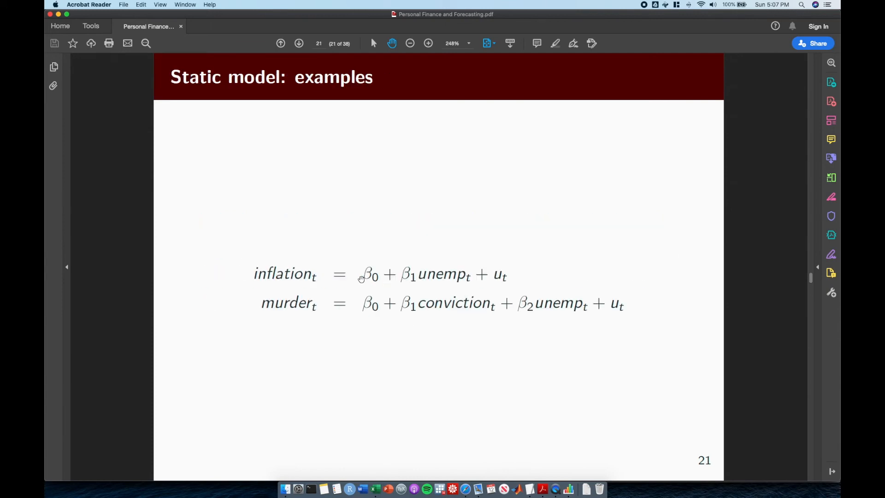
key("Left")
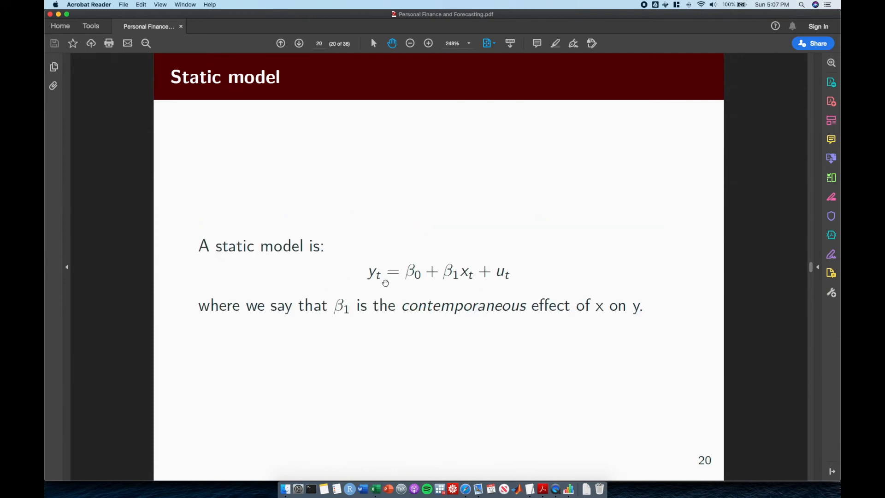
key("Right")
key("Right")
key("Right")
key("Right")
key("Right")
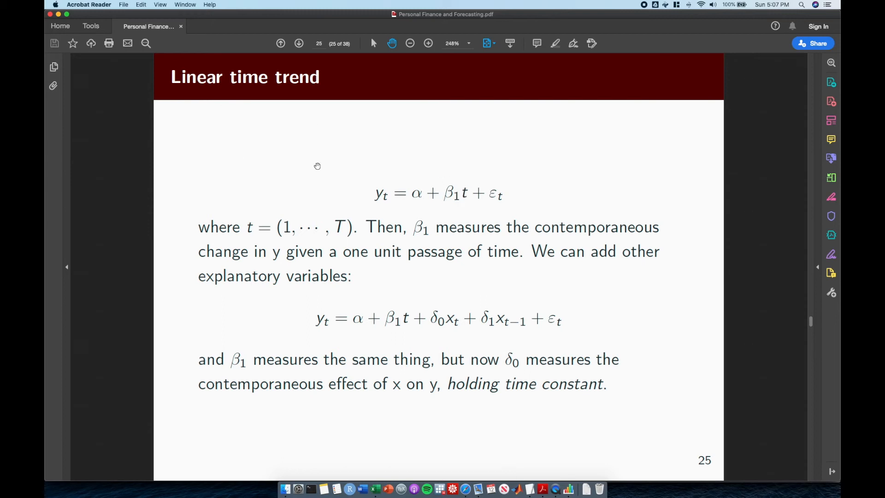
Step: Switch back to Excel and examine the t index in column E through row 46 and the blank AAPL cells under Linear Time Trend
key("super+Tab")
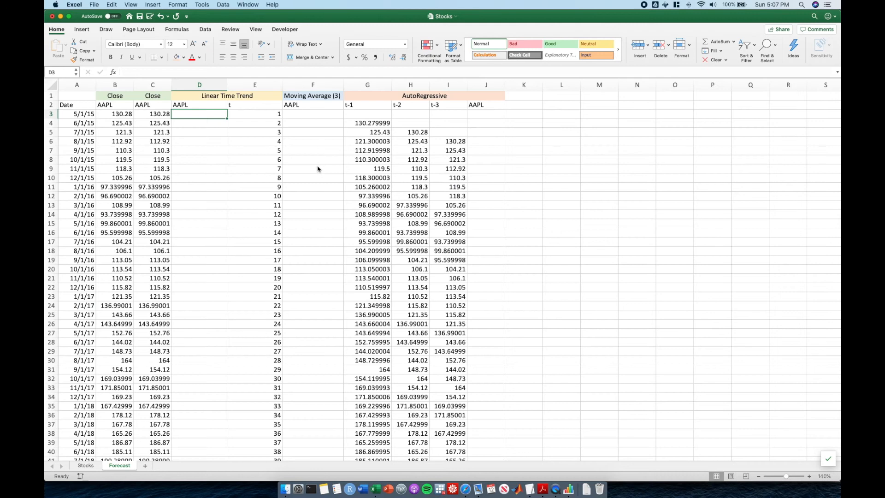
left_click(269, 140)
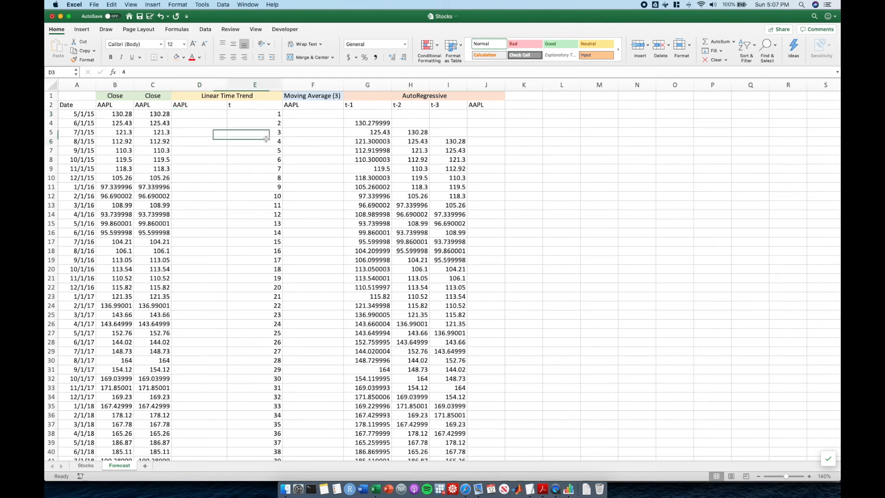
left_click(261, 114)
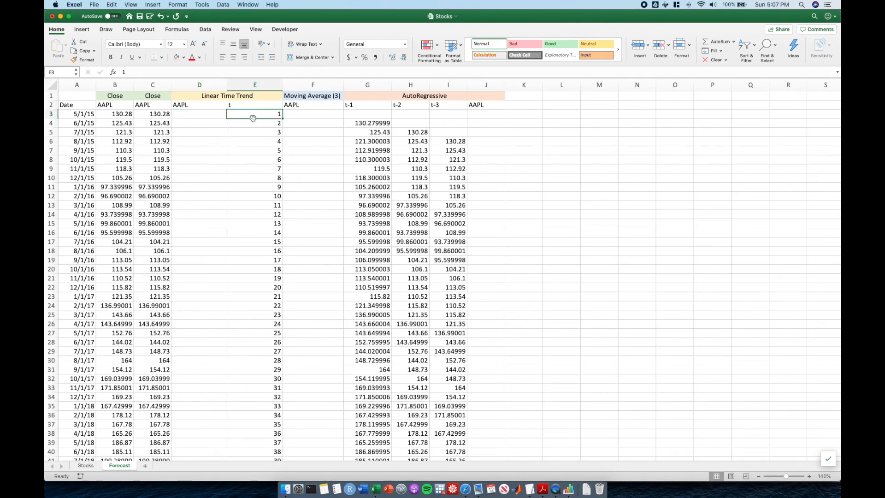
left_click(256, 124)
left_click(261, 132)
scroll(264, 148, "down", 5)
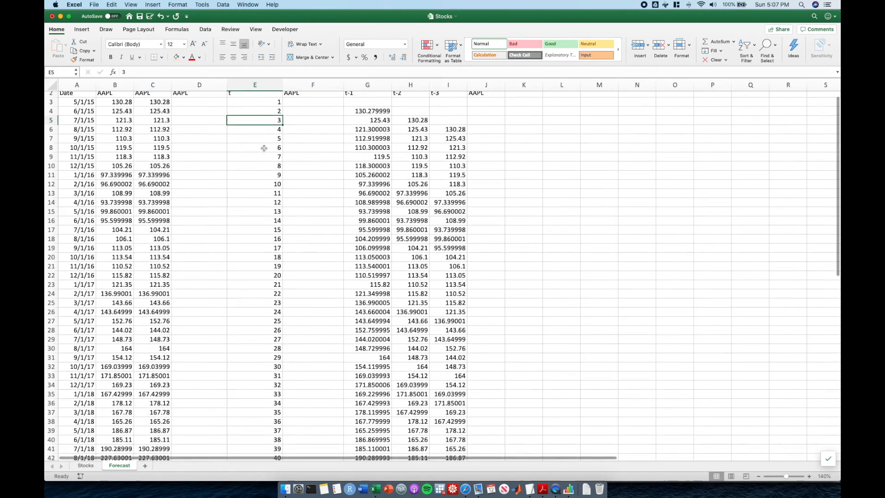
left_click(246, 367)
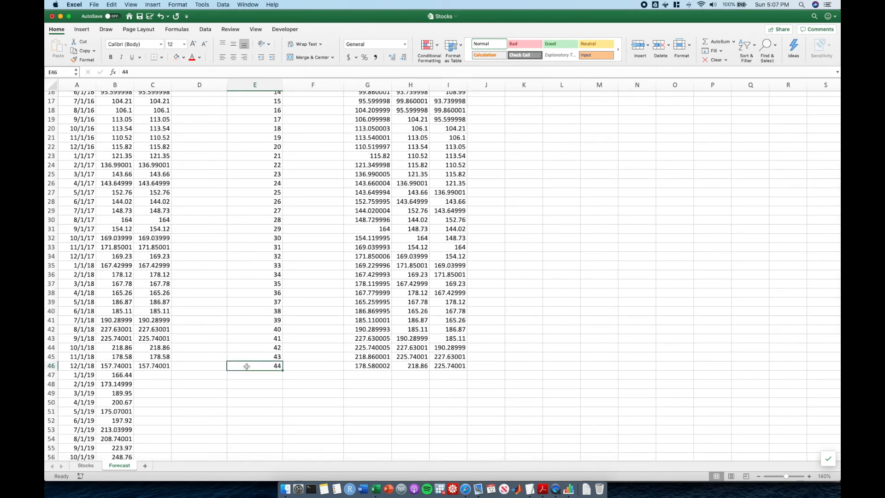
scroll(254, 275, "up", 5)
left_click_drag(248, 164, 251, 353)
left_click(252, 263)
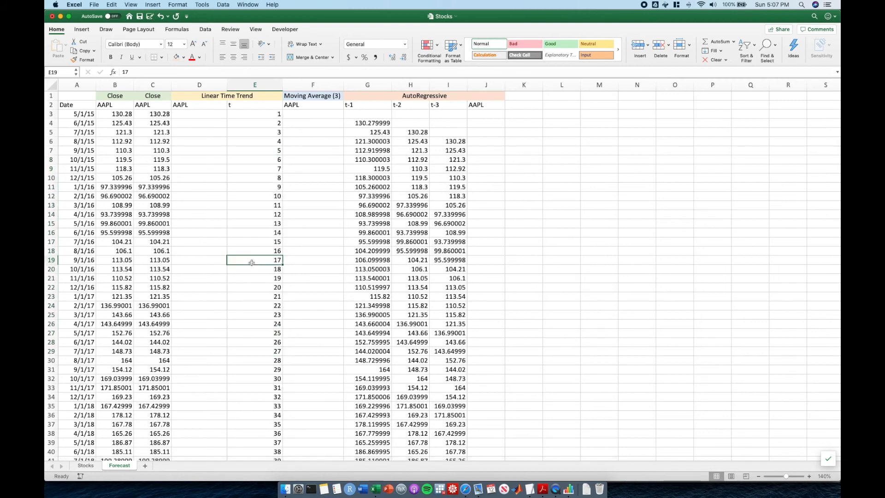
left_click(214, 115)
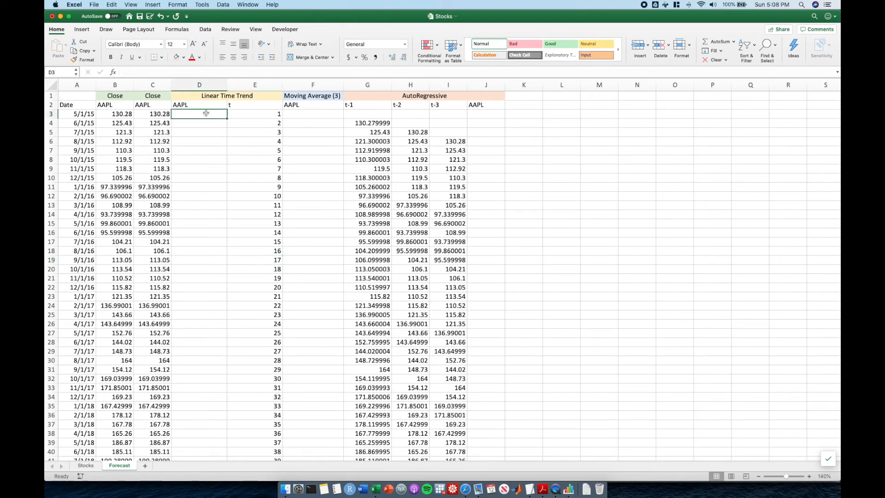
left_click_drag(206, 116, 203, 226)
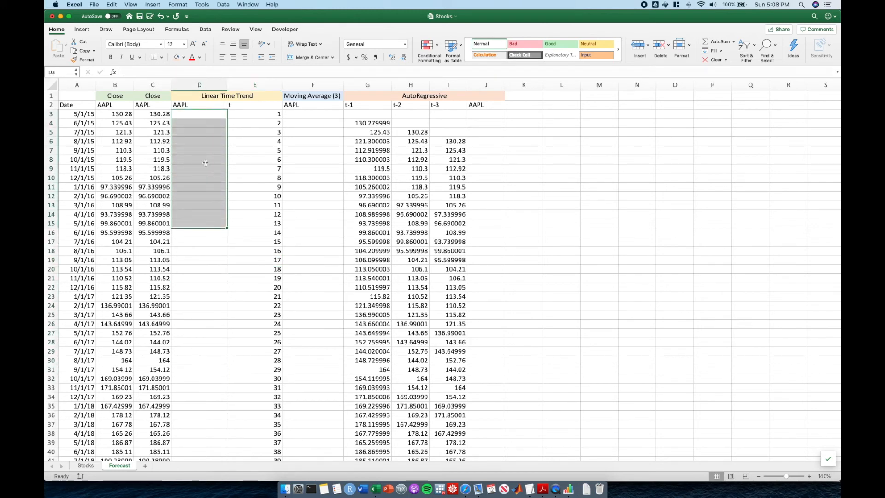
left_click(204, 155)
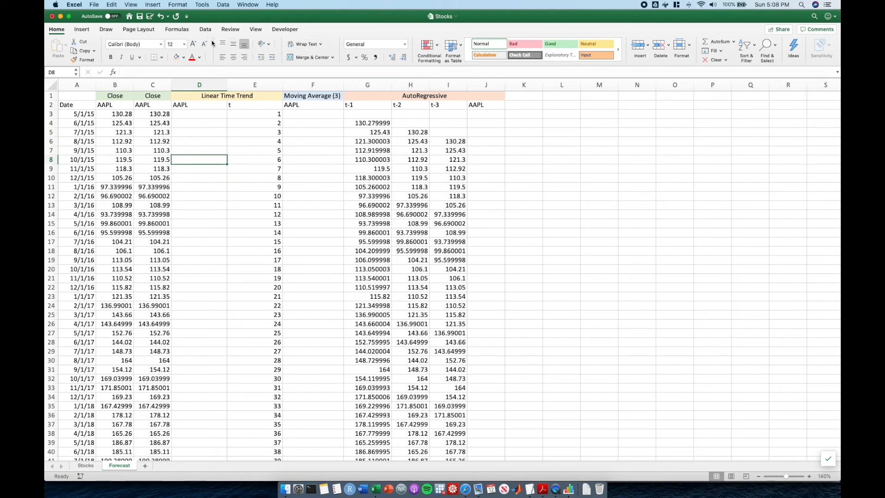
Step: Start a Regression from the data analysis tools with C2:C46, the second AAPL Close column including its header, as the Y range
left_click(809, 476)
left_click(809, 476)
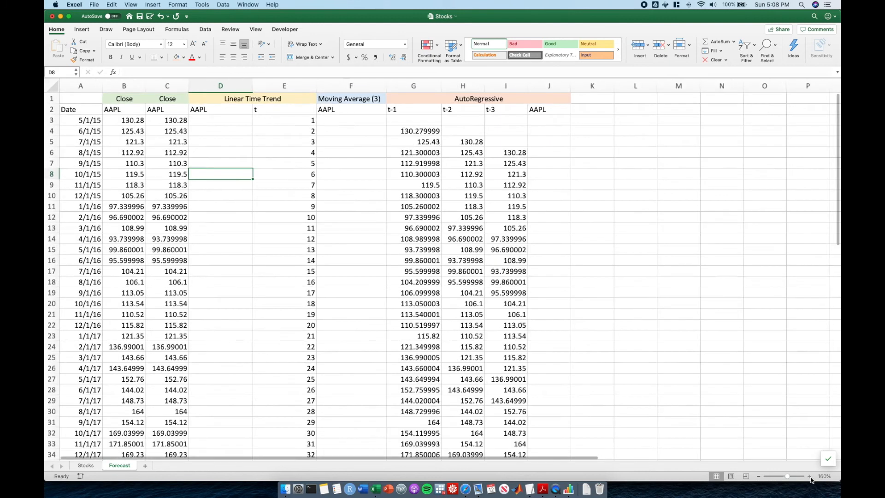
left_click(808, 476)
left_click(205, 29)
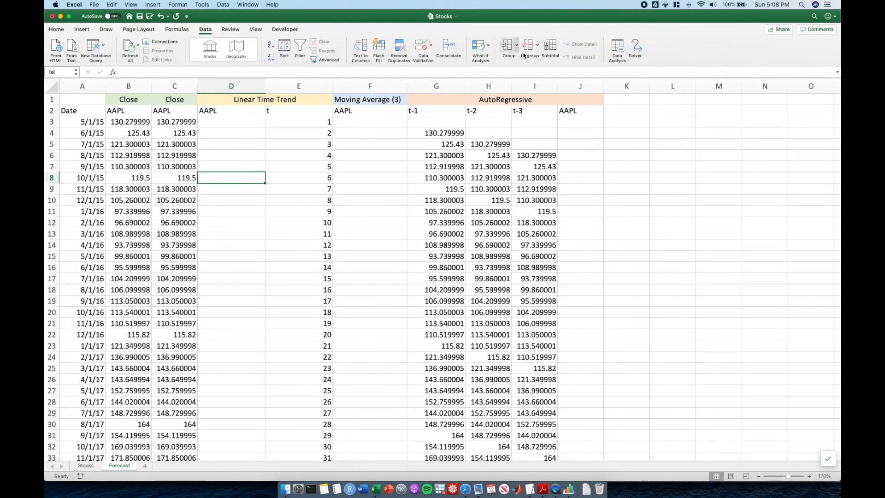
left_click(616, 50)
left_click(533, 127)
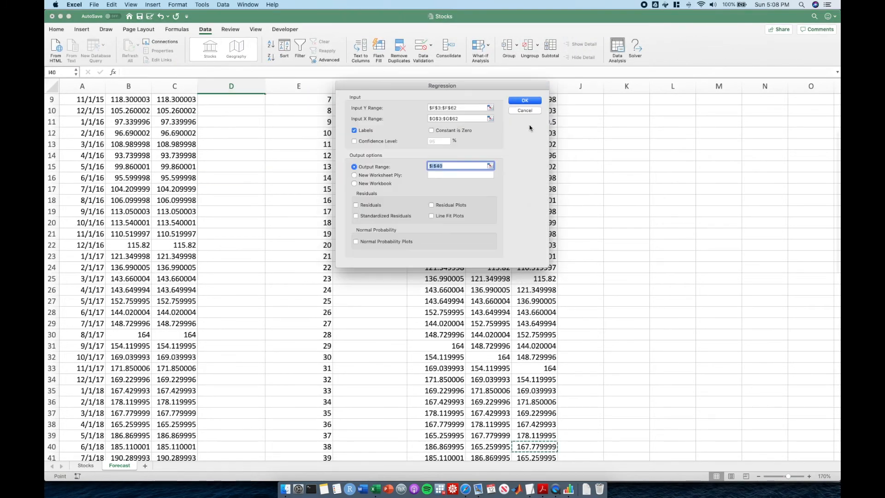
left_click(490, 107)
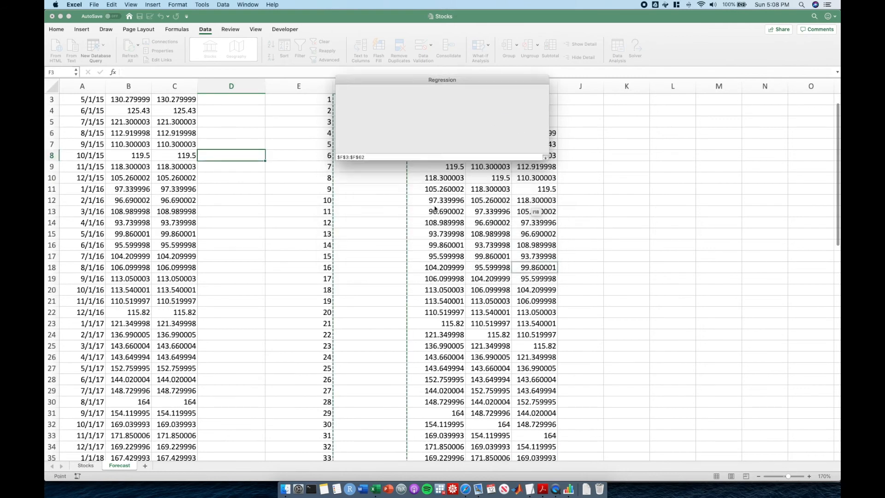
scroll(257, 289, "up", 2)
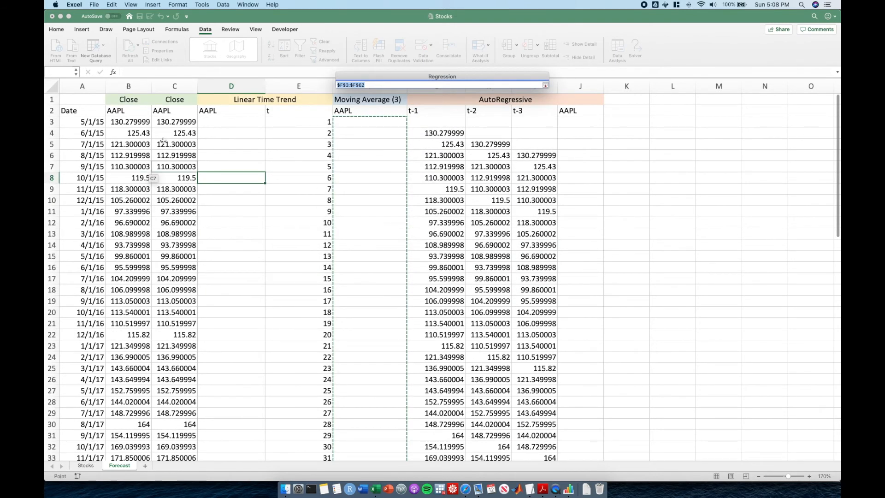
left_click(177, 113)
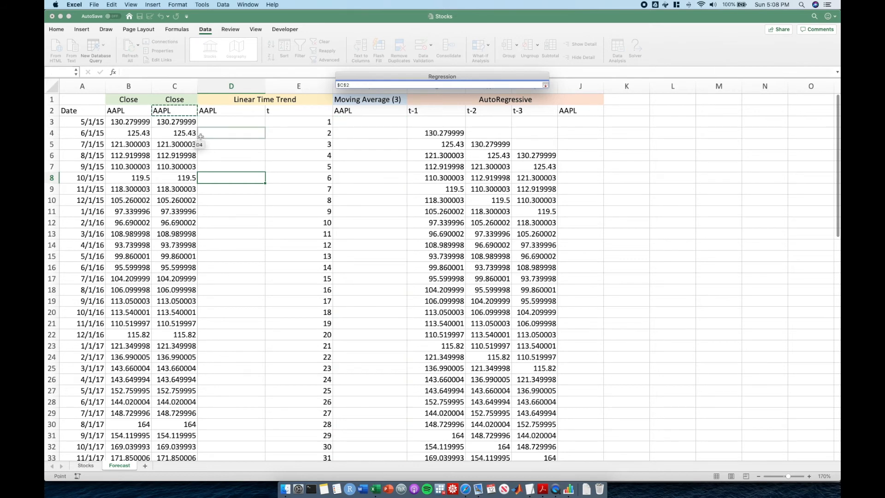
key("super+shift+Down")
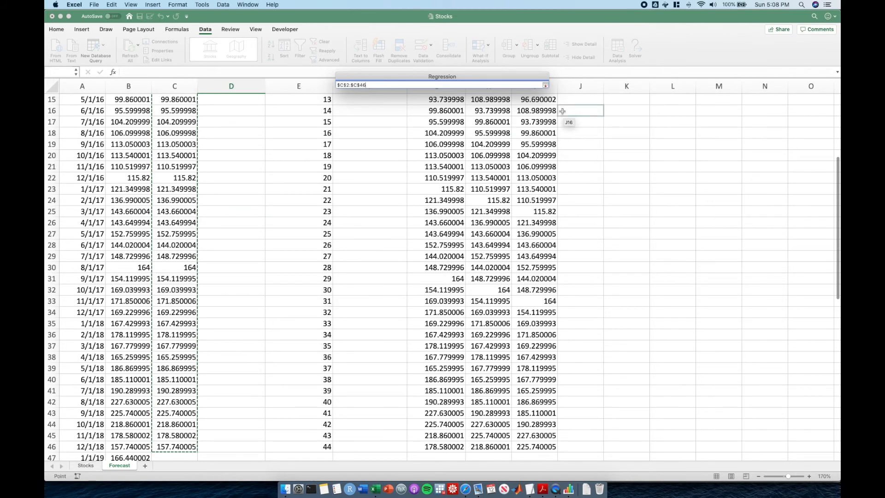
left_click(546, 86)
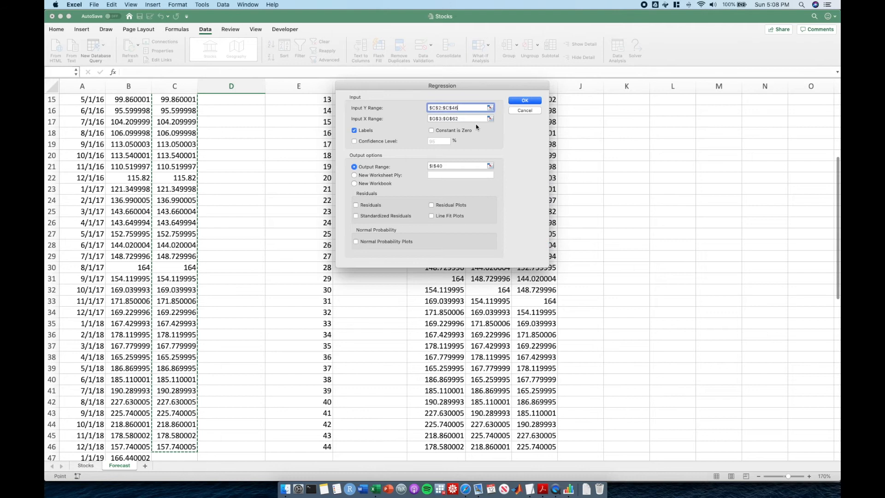
Step: Set the regression's X range to the time index t, E2:E46, including its header
left_click(488, 122)
scroll(351, 246, "up", 2)
left_click(299, 113)
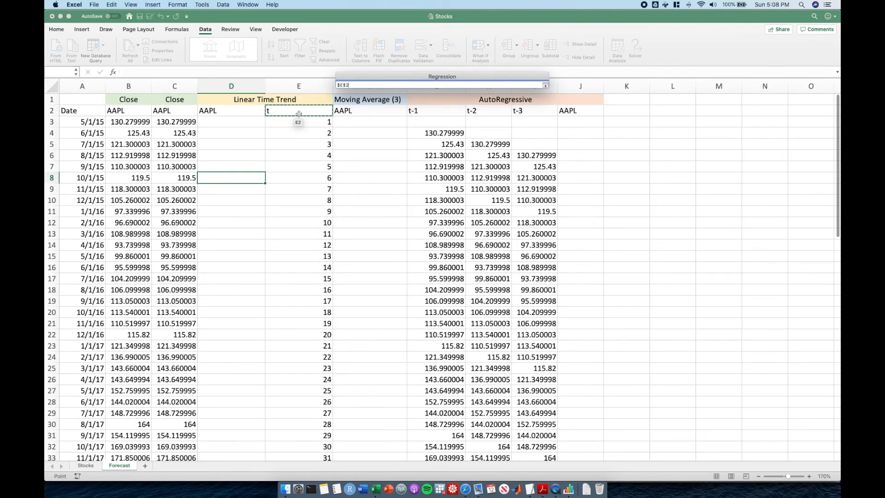
key("super+shift+Down")
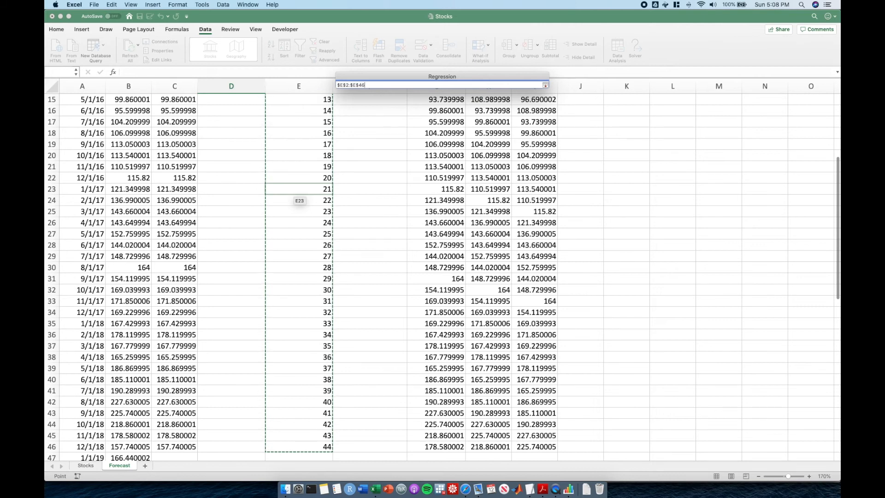
key("Return")
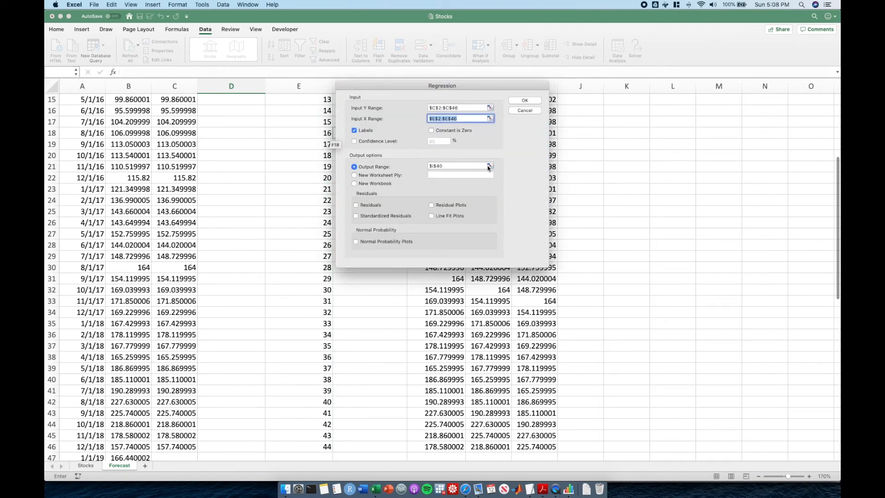
Step: Send the regression output to cell M1 of the Forecast sheet and run the regression
left_click(491, 166)
scroll(489, 203, "up", 5)
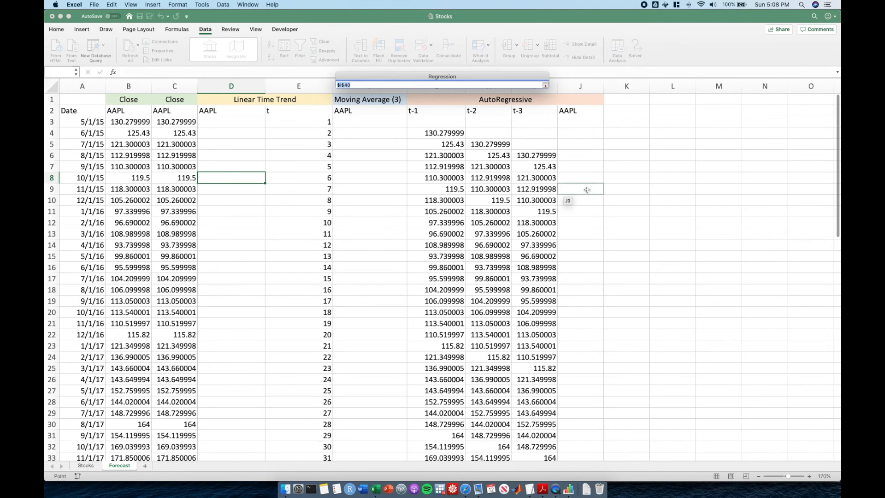
left_click(725, 100)
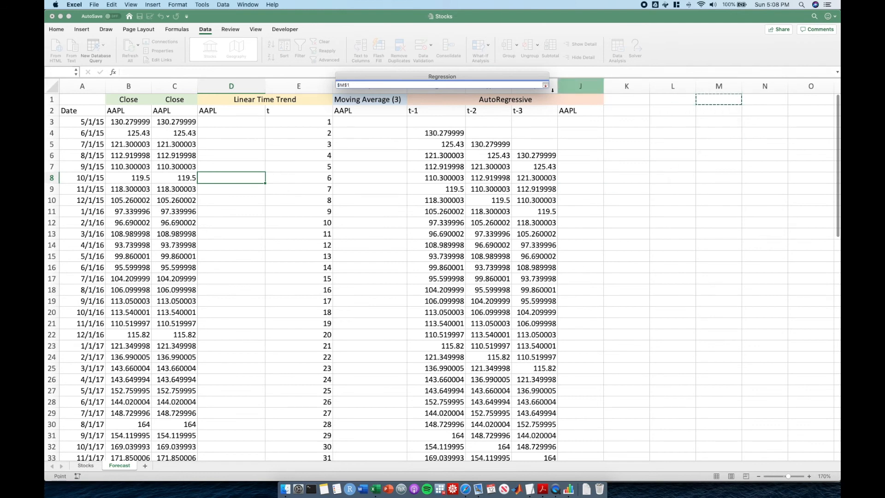
key("Return")
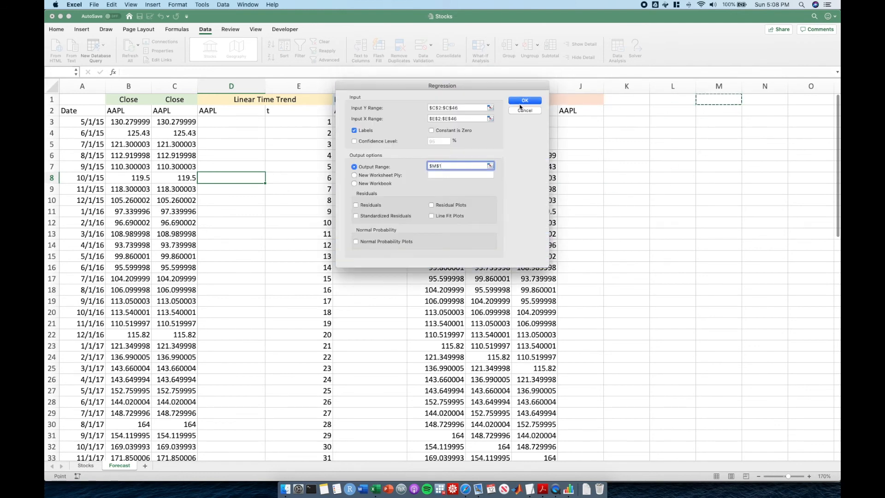
left_click(524, 100)
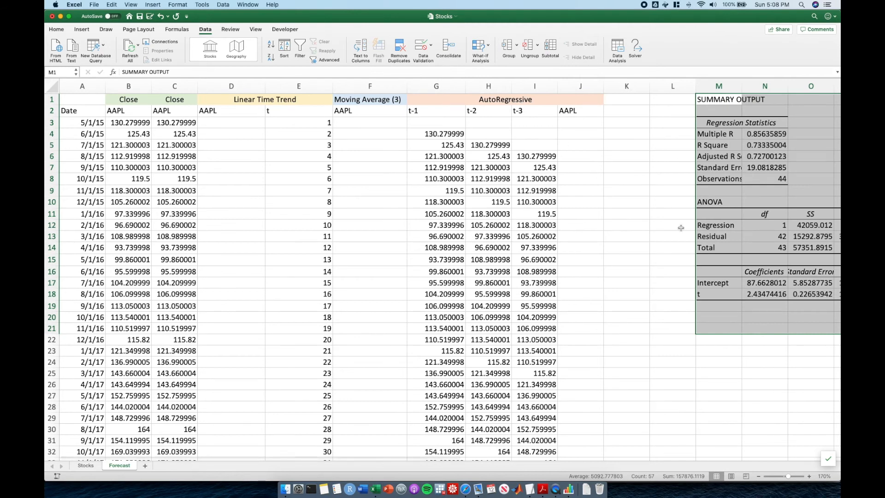
Step: Examine the time-trend regression summary: R Square, Significance F, the P-value of t and the Intercept coefficient
left_click(689, 229)
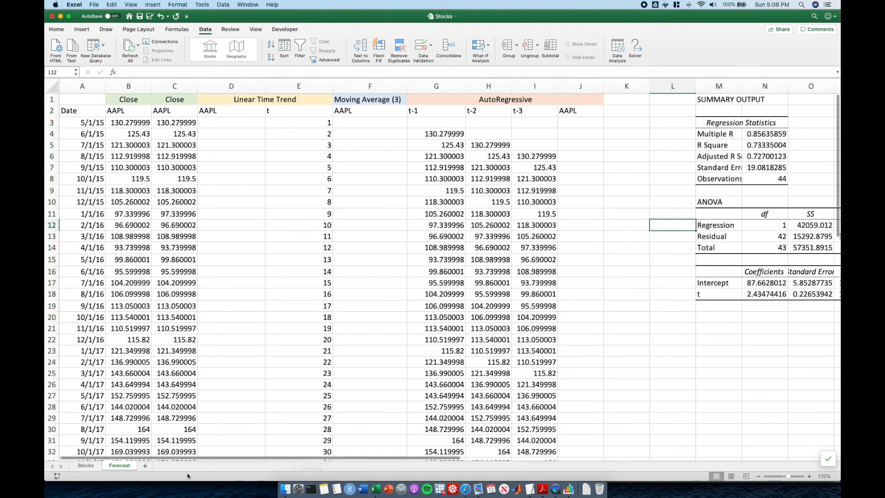
left_click_drag(201, 459, 363, 455)
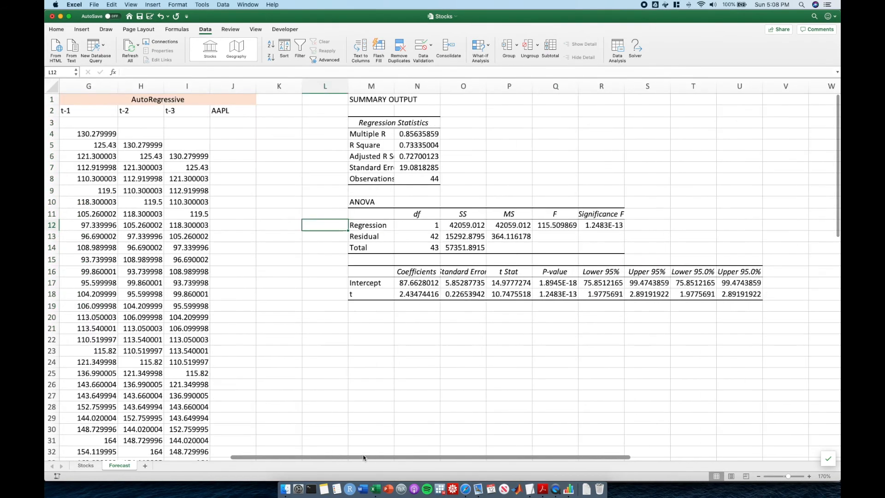
left_click(405, 146)
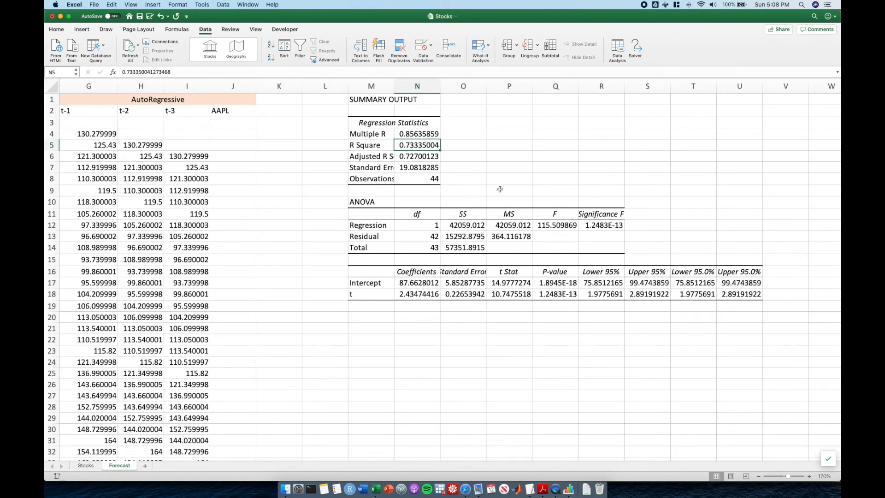
left_click(597, 228)
left_click(562, 296)
left_click(411, 283)
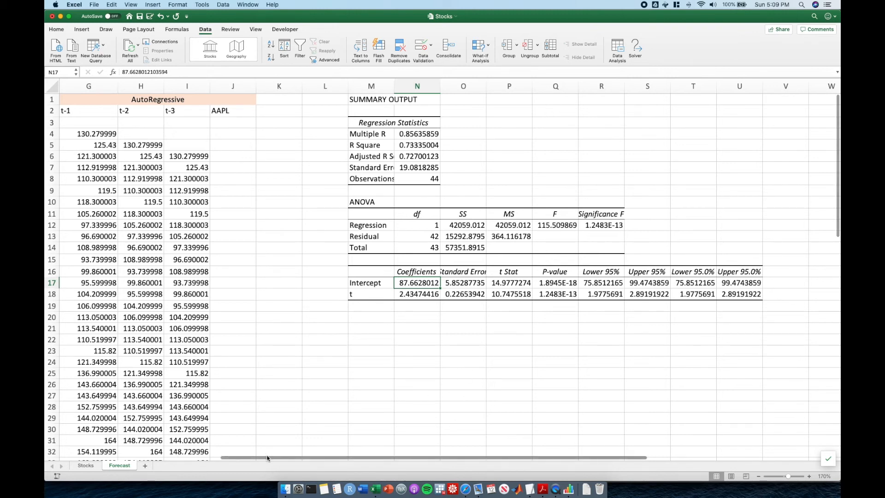
Step: Enter =$N$17+$N$18*E3 in D3, the first AAPL cell under Linear Time Trend, using the regression's intercept and t coefficients
left_click_drag(267, 458, 159, 456)
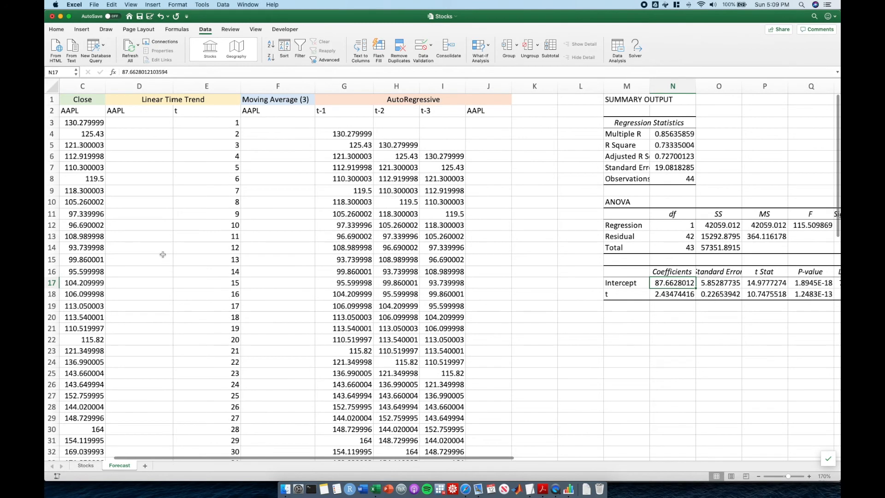
left_click(146, 123)
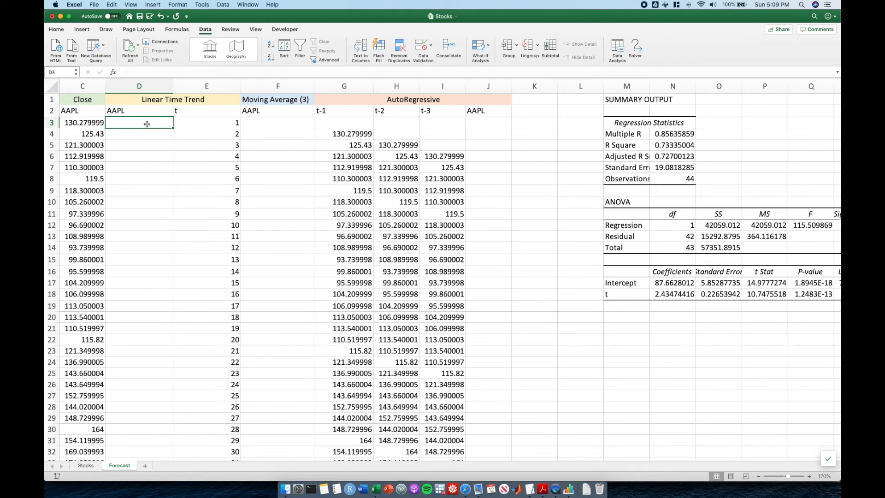
type("=")
left_click(672, 284)
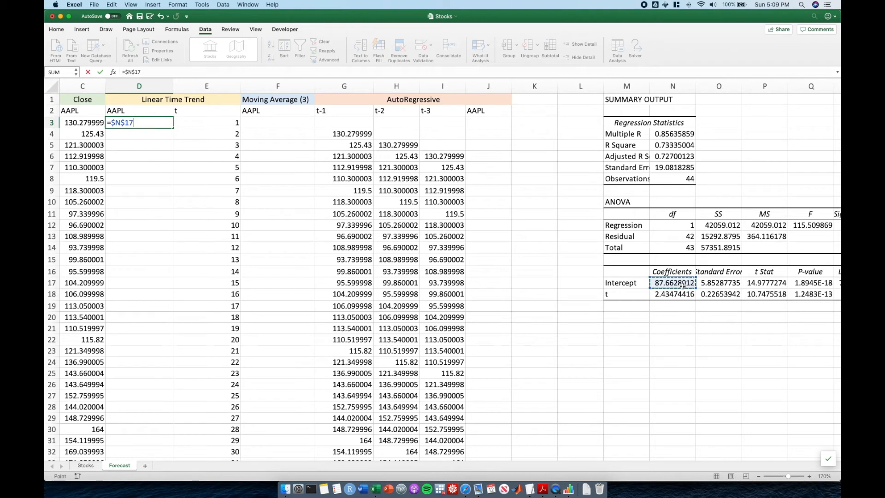
type("+")
left_click(672, 294)
key("F4")
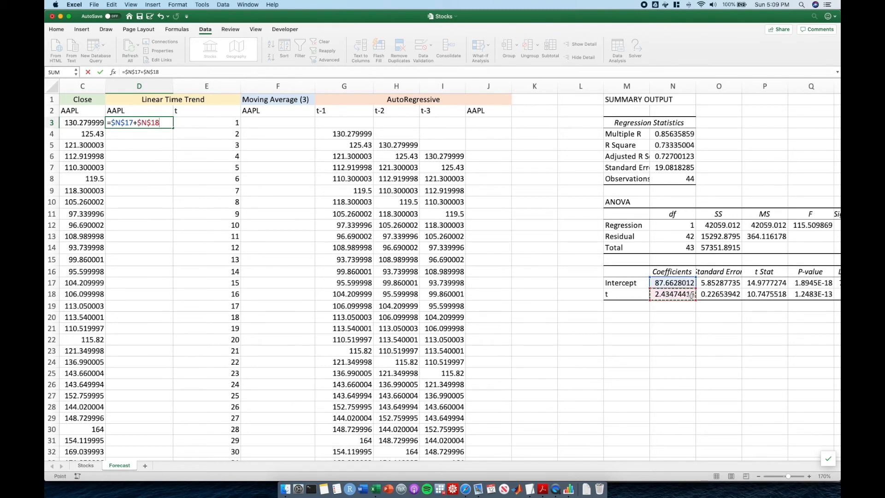
type("*")
left_click(231, 124)
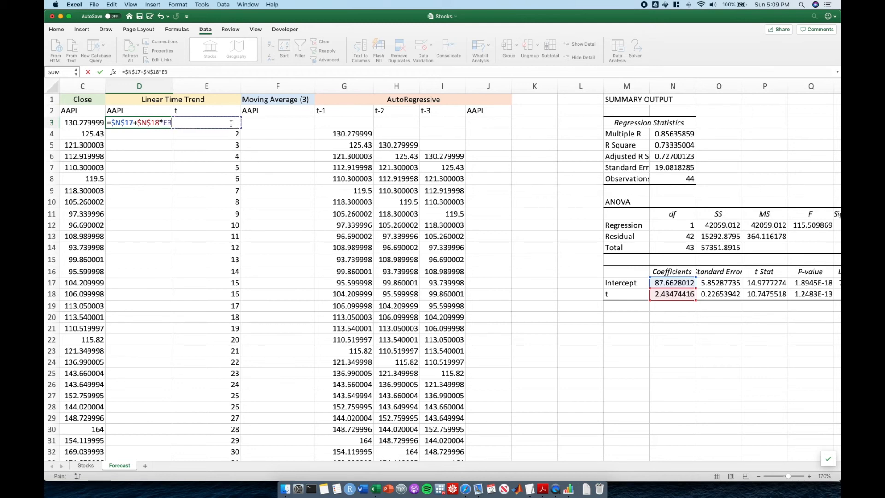
key("Return")
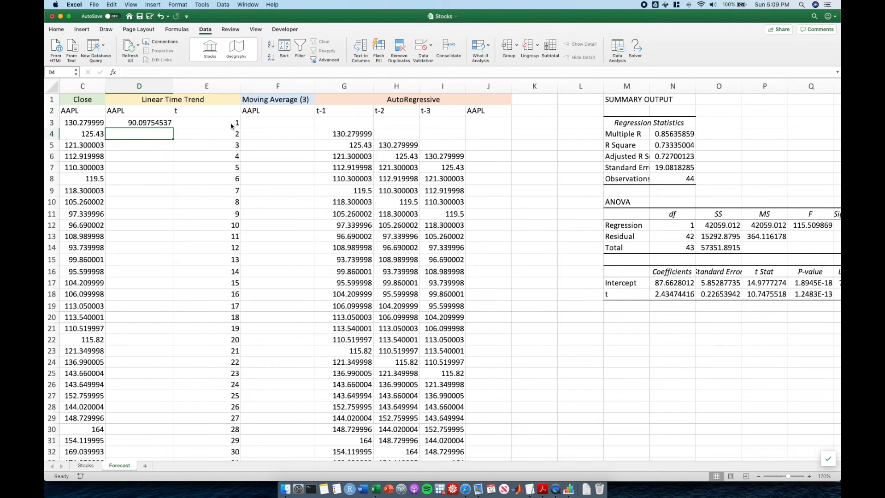
Step: Fill the linear time trend formula from D3 down the rest of the AAPL forecast column
key("Up")
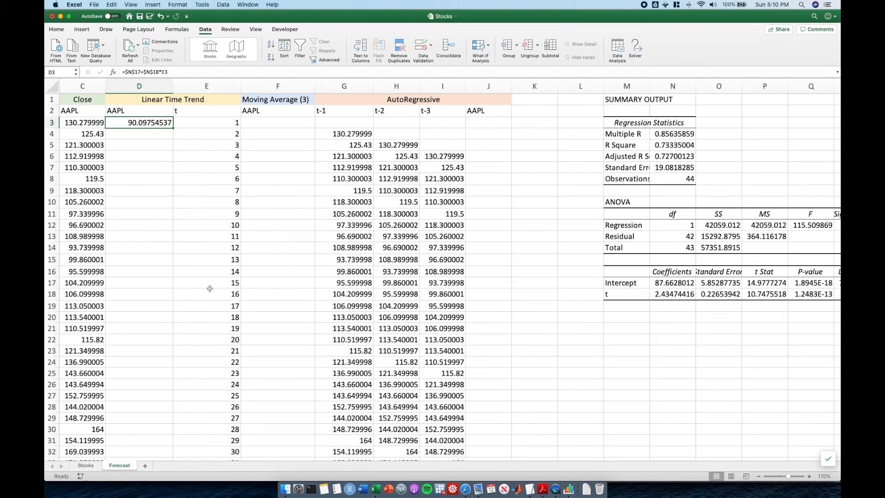
left_click_drag(331, 458, 278, 459)
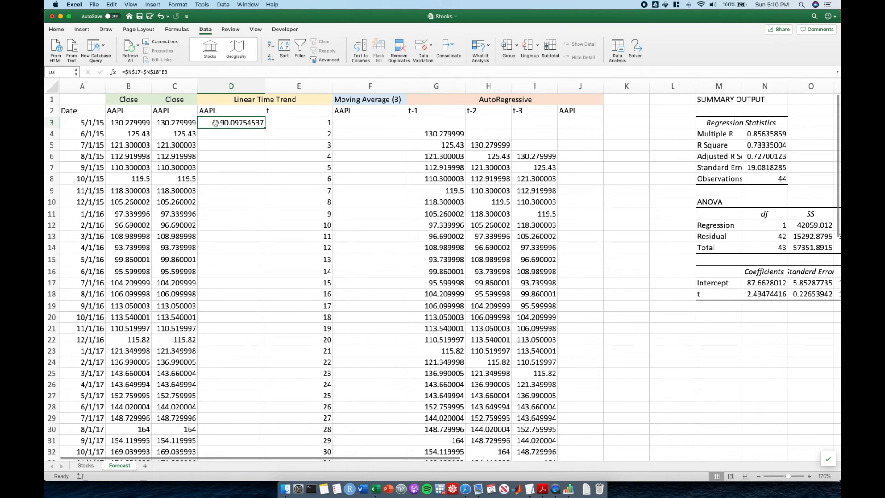
left_click(183, 124)
left_click(215, 122)
left_click(183, 123)
left_click(212, 124)
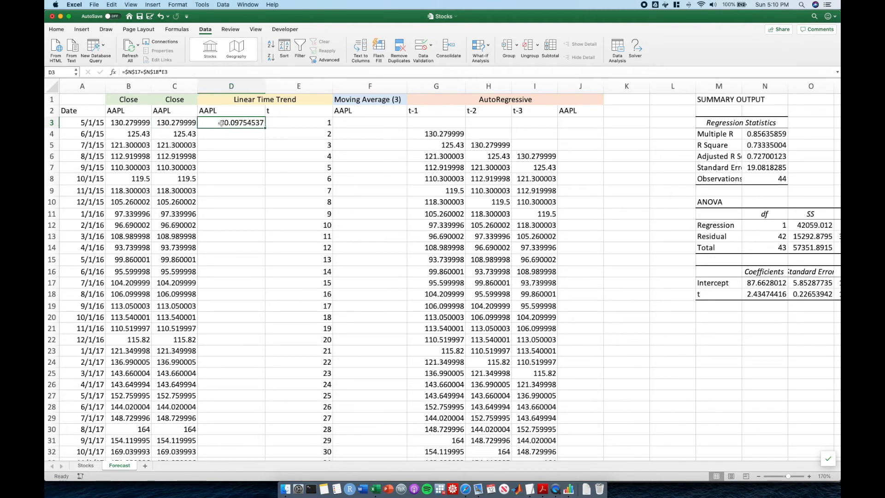
double_click(266, 130)
left_click(239, 157)
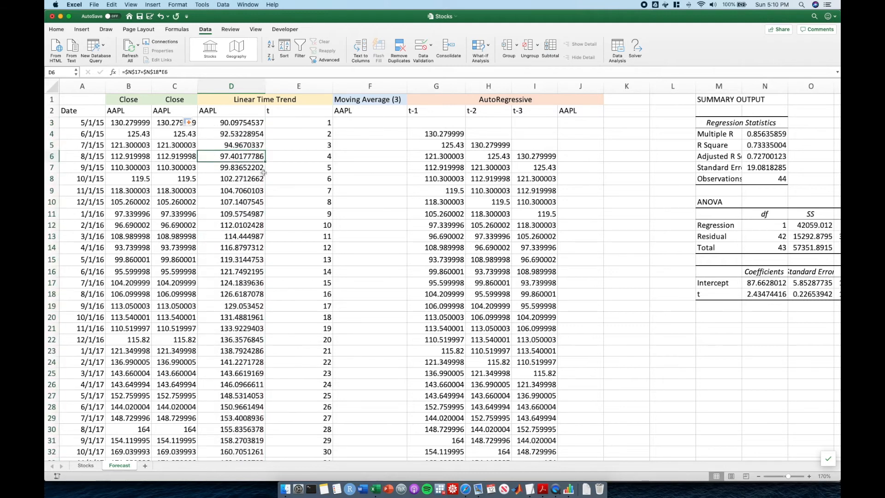
Step: Clear the trend values in D47:D62, the rows from 1/1/19 to 4/1/20 that have no time index
scroll(269, 212, "down", 8)
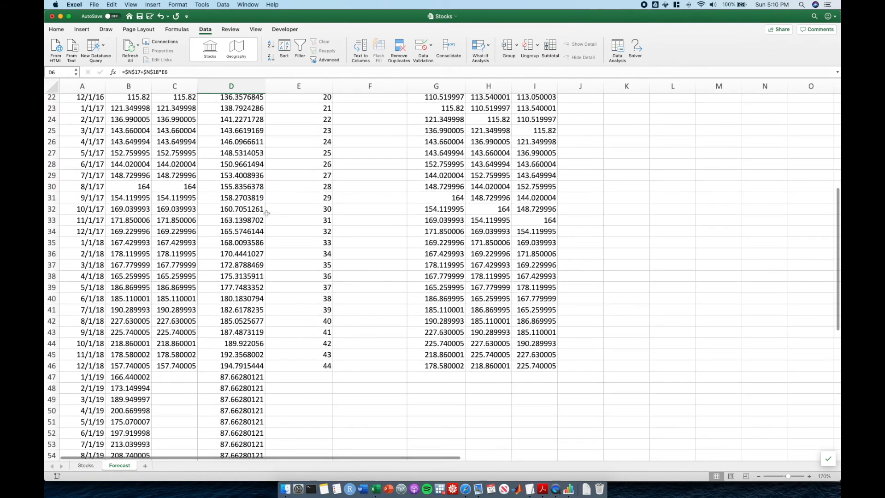
scroll(265, 212, "down", 3)
left_click_drag(239, 250, 233, 418)
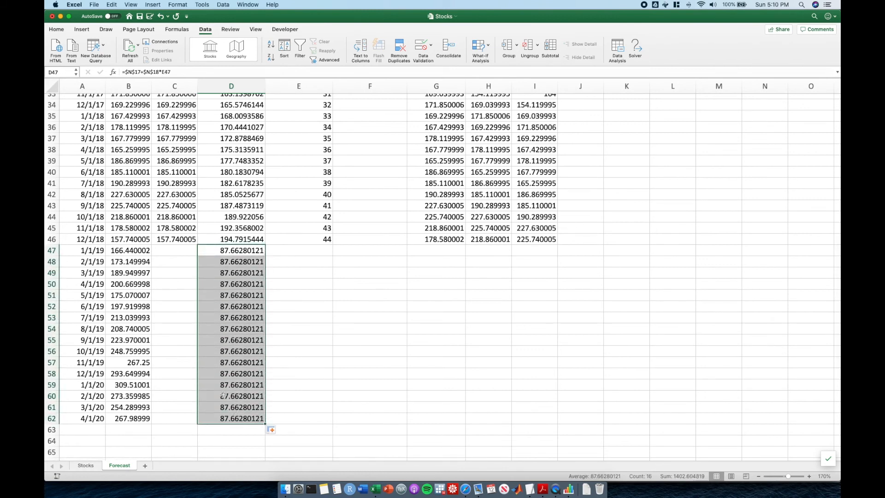
key("Delete")
left_click(289, 326)
left_click(244, 230)
Step: Compare the linear trend predictions with the actual AAPL closing prices down the sheet, especially for 12/1/18 and 3/1/18
scroll(243, 229, "up", 10)
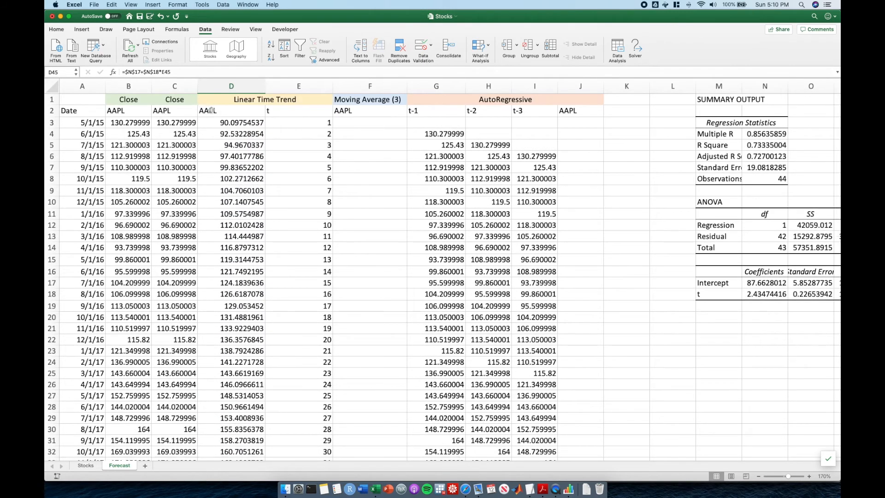
scroll(314, 210, "down", 7)
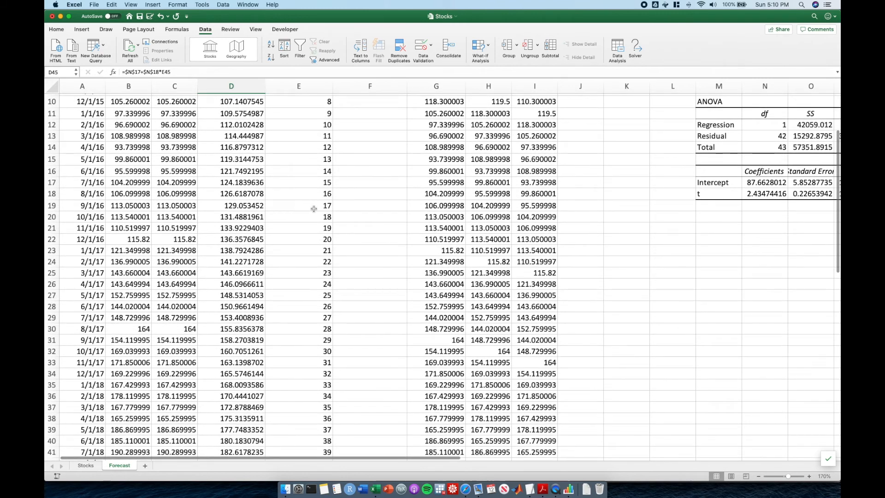
scroll(244, 273, "down", 1)
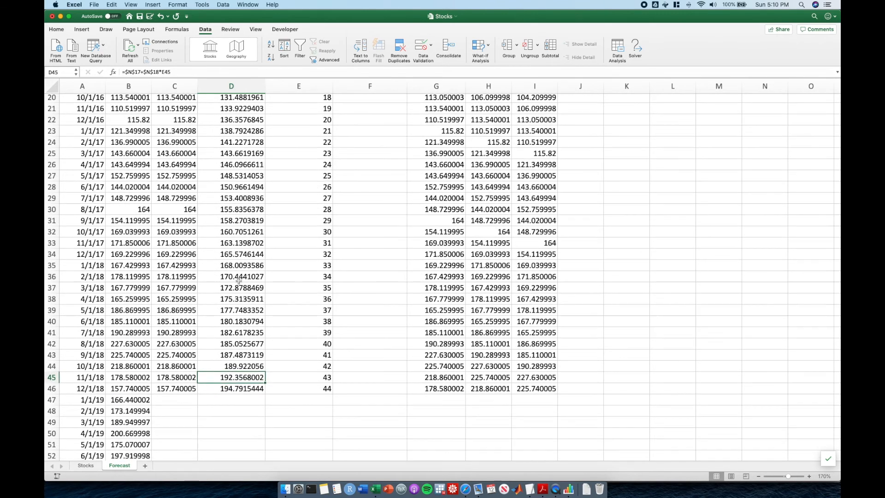
left_click(52, 388)
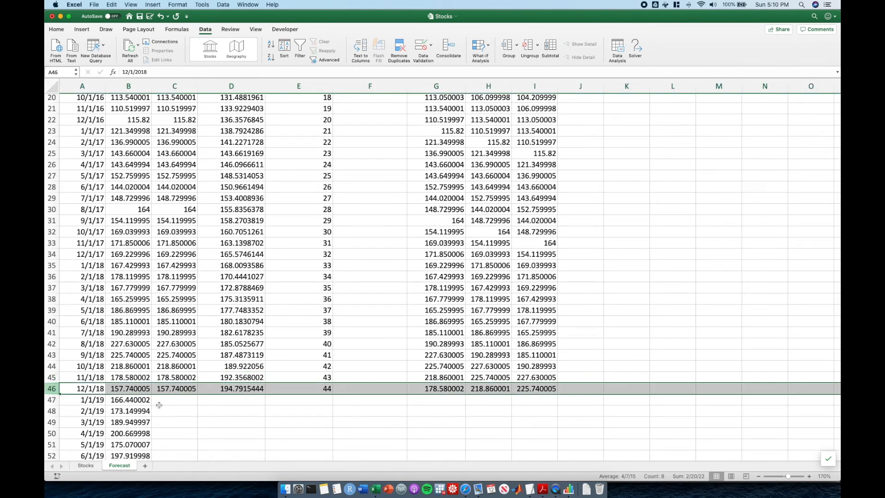
left_click(228, 390)
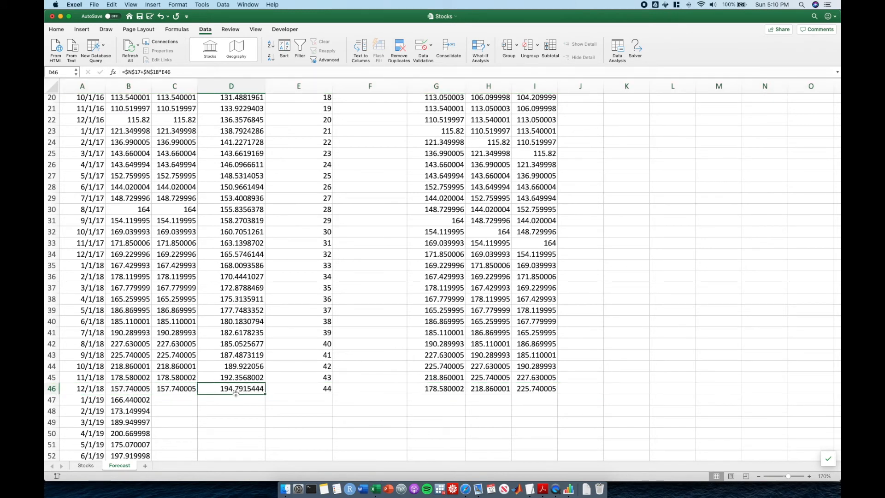
left_click(174, 389)
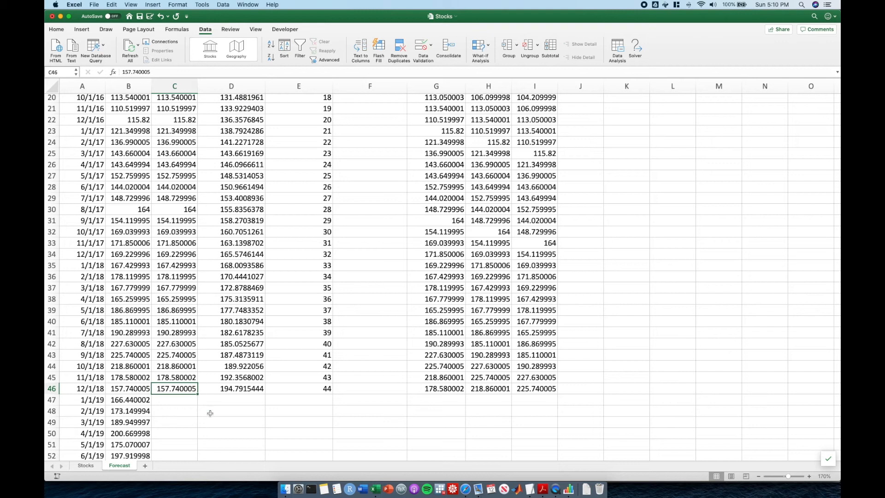
left_click_drag(201, 391, 184, 390)
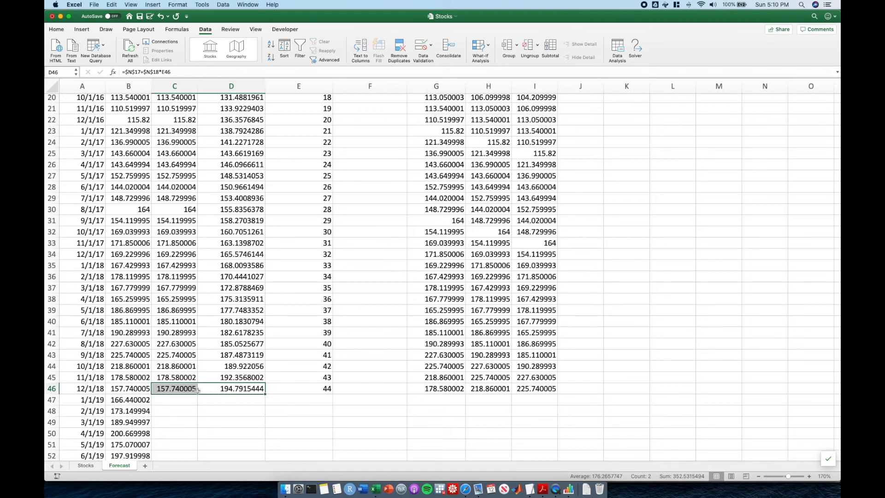
left_click_drag(180, 289, 208, 289)
left_click_drag(65, 288, 209, 290)
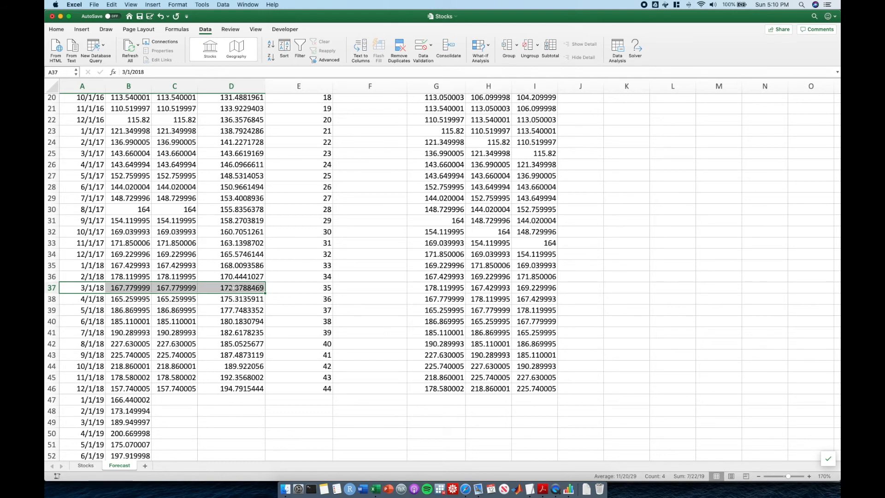
left_click(182, 291)
left_click(210, 290)
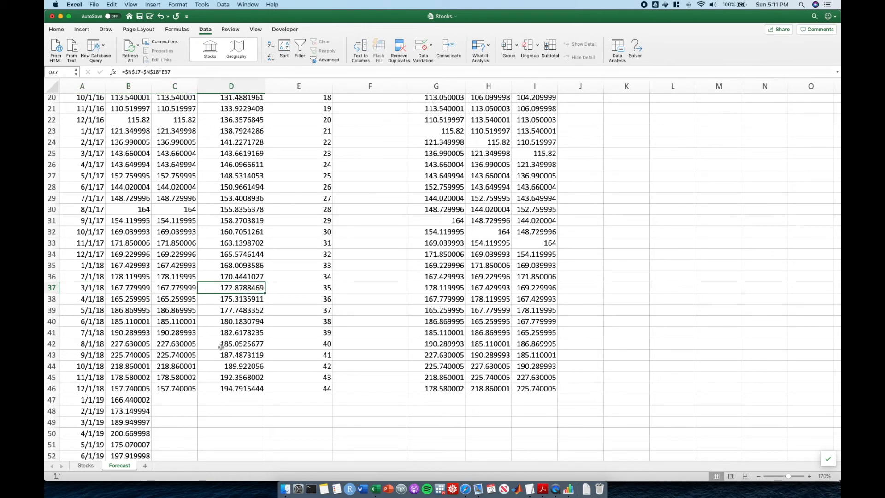
scroll(232, 395, "up", 10)
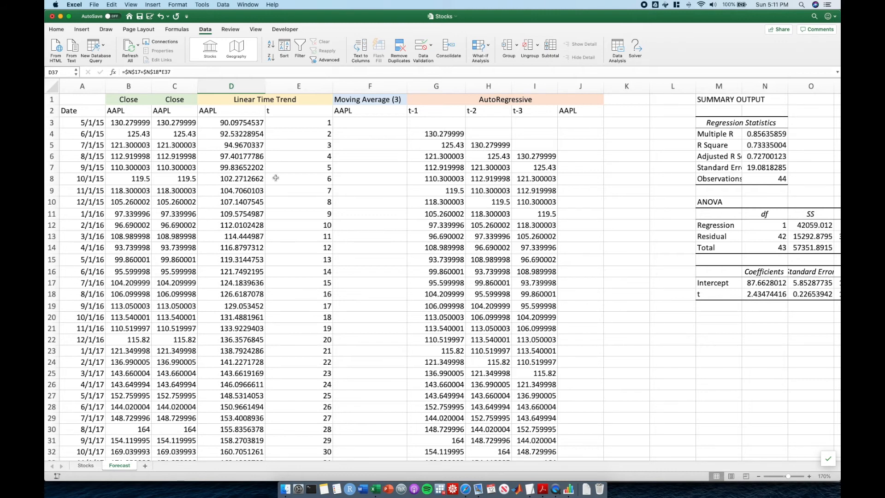
scroll(258, 190, "down", 4)
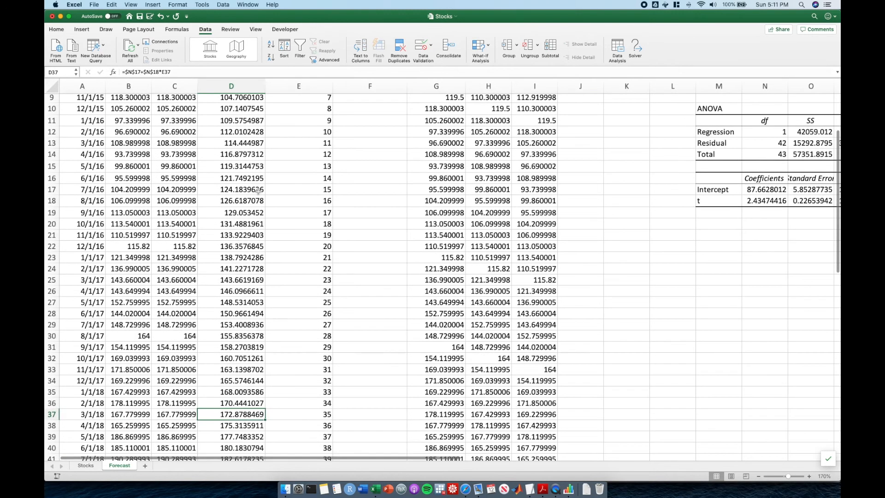
scroll(258, 190, "up", 4)
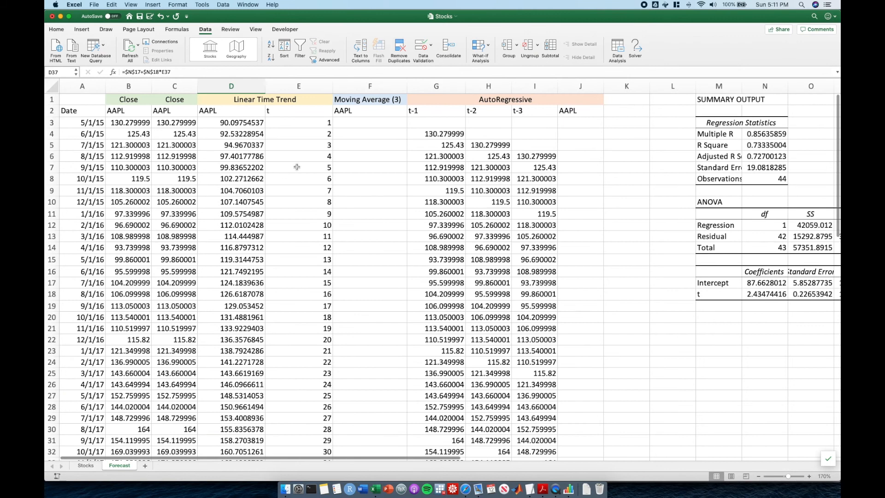
scroll(242, 222, "down", 1)
scroll(241, 223, "down", 2)
scroll(241, 222, "up", 2)
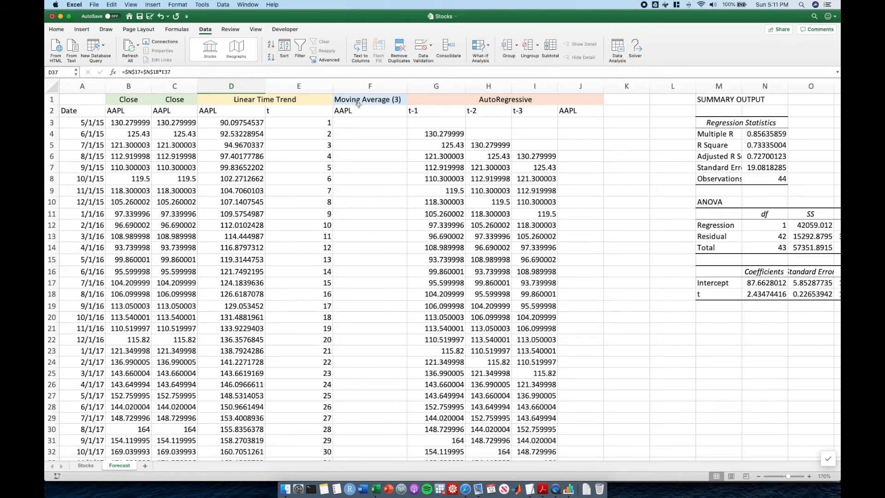
Step: Switch to the Personal Finance and Forecasting PDF in Acrobat Reader and read the moving average formula on page 32
key("super+Tab")
key("Right")
key("Right")
key("Right")
key("Right")
key("Right")
key("Right")
key("Right")
key("Right")
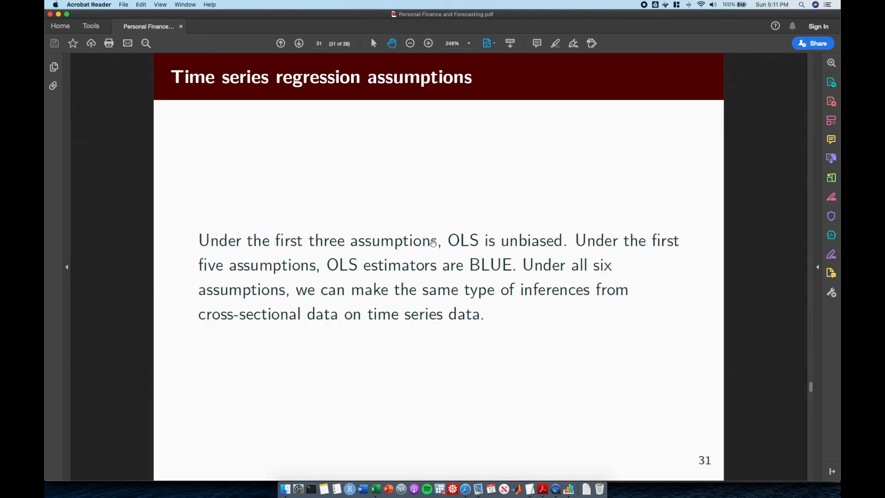
key("Left")
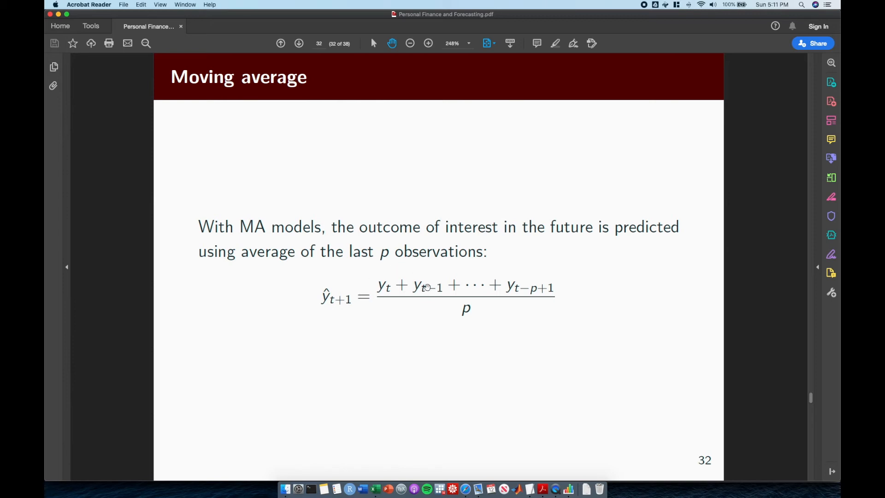
Step: Return to the Stocks workbook in Excel and select F3, the first AAPL data cell under Moving Average (3)
key("super+Tab")
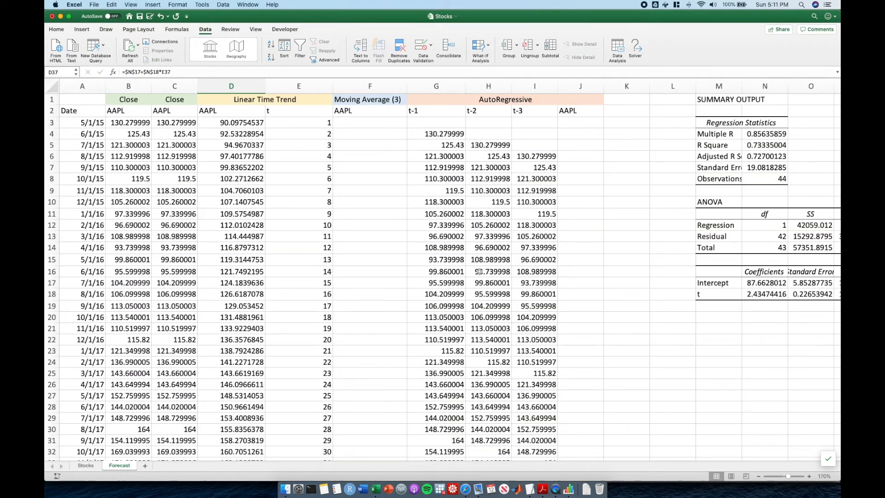
left_click(385, 100)
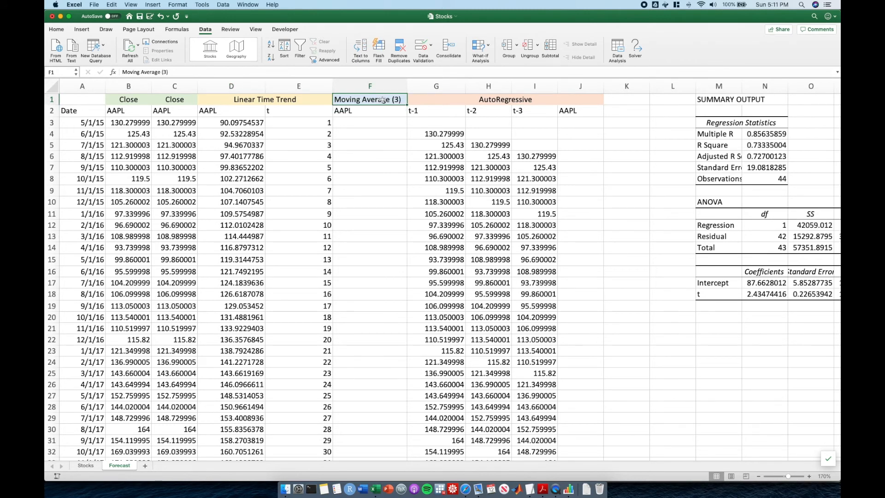
left_click(358, 114)
left_click(372, 99)
left_click(366, 122)
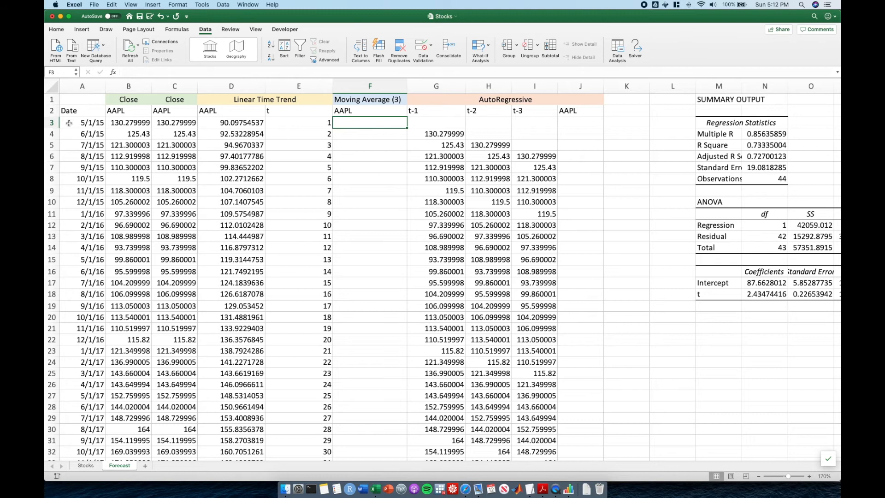
Step: Enter =AVERAGE(C3:C5) in cell F6 to start the three-period moving average forecast for AAPL
key("Down")
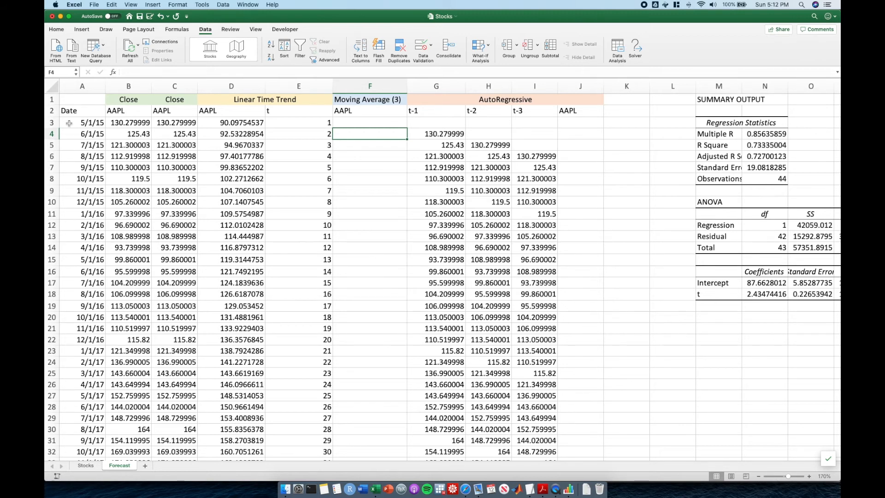
key("Down")
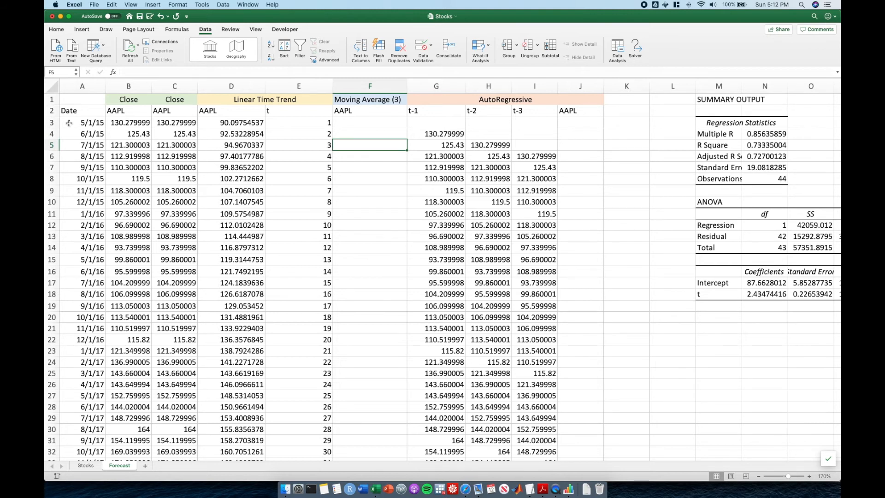
key("Down")
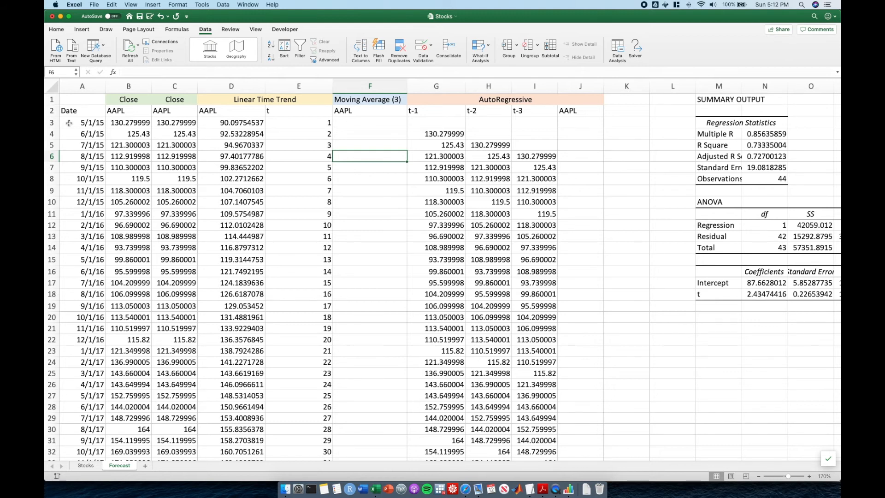
type("=")
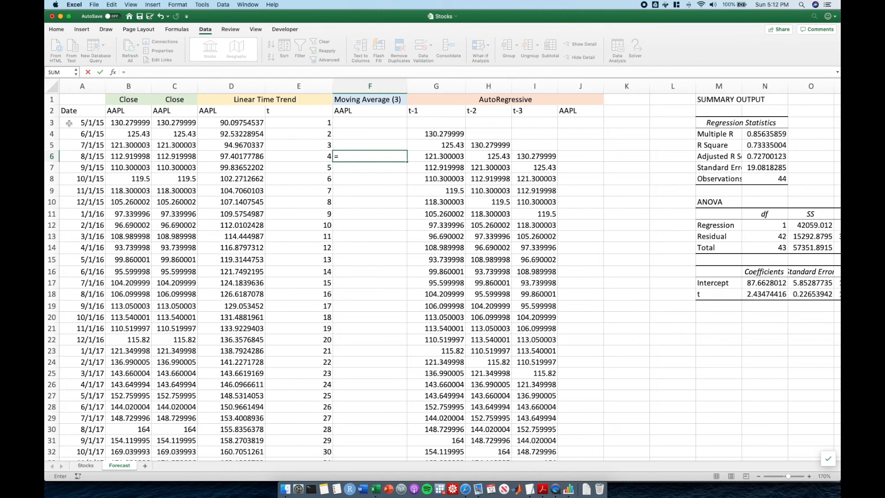
type("AVERAGE(")
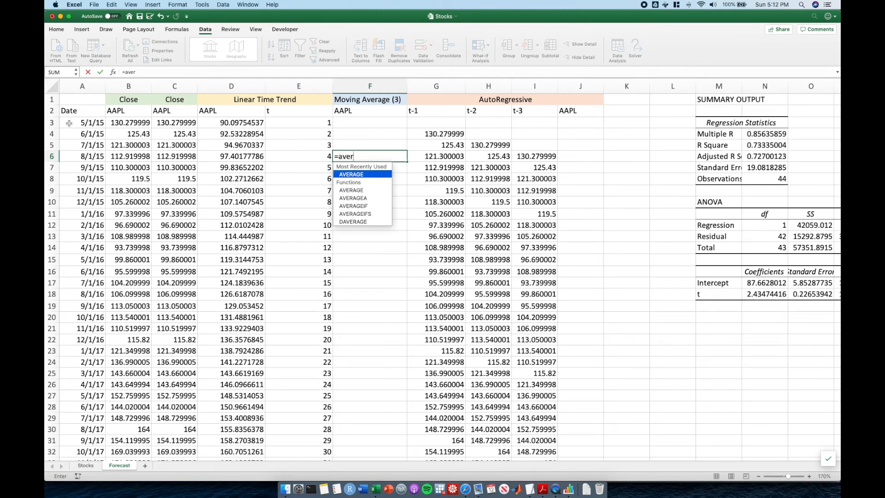
key("Left")
key("Left")
key("Left")
key("Left")
key("Right")
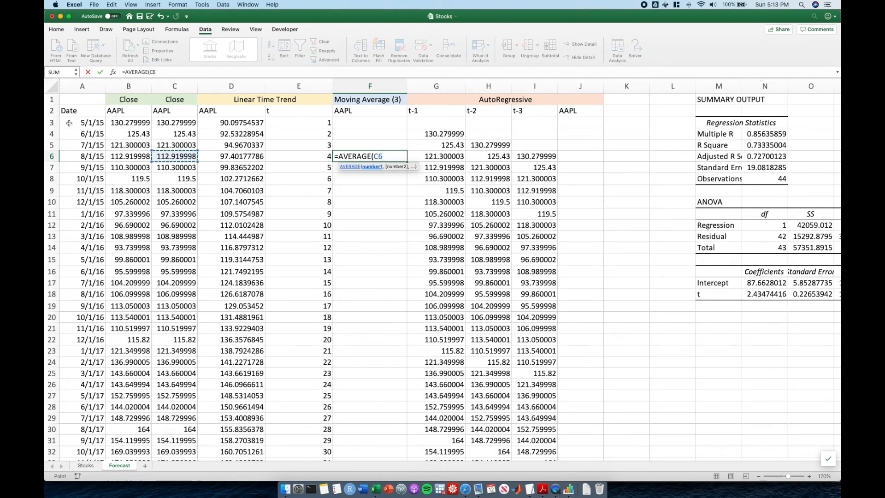
key("Up")
key("shift+Up")
key("shift+Up")
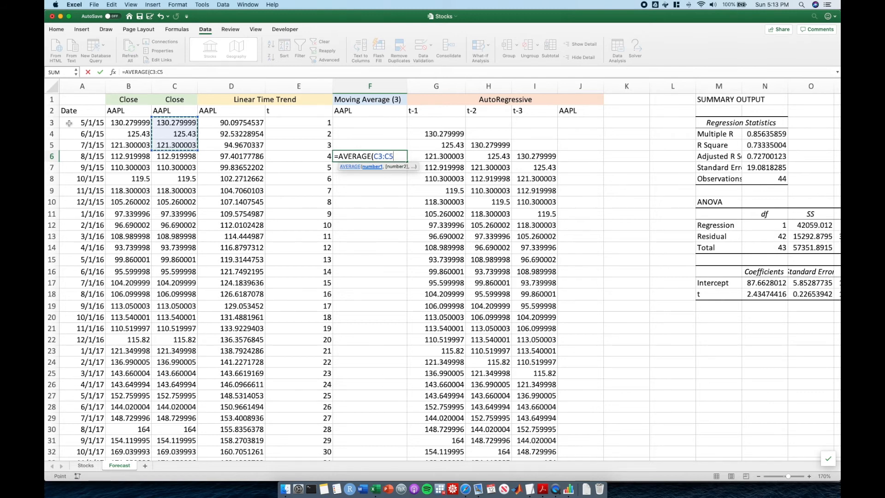
type(")")
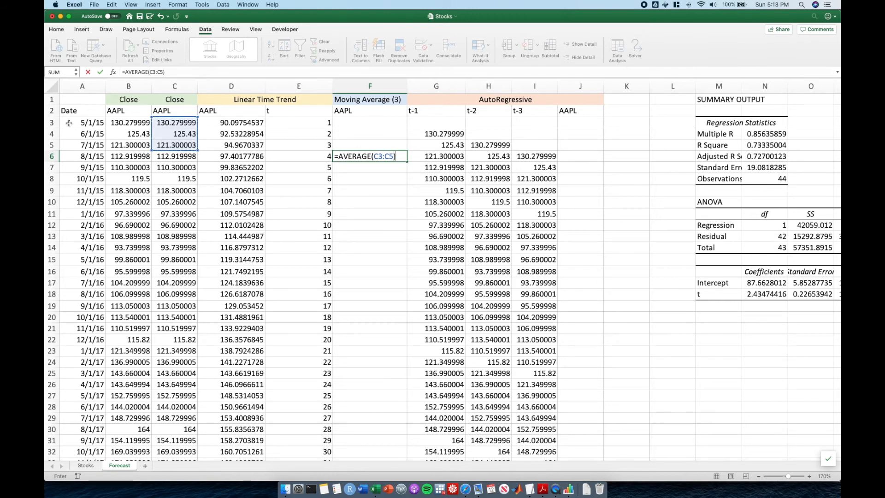
key("ctrl+Return")
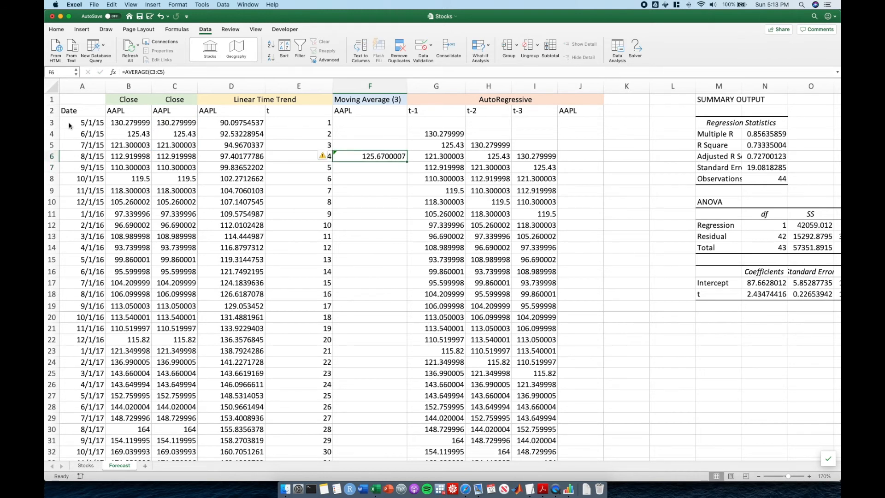
Step: Copy the moving average formula from F6 into F7 and check which closing prices the copy references
key("Left")
key("Left")
key("Left")
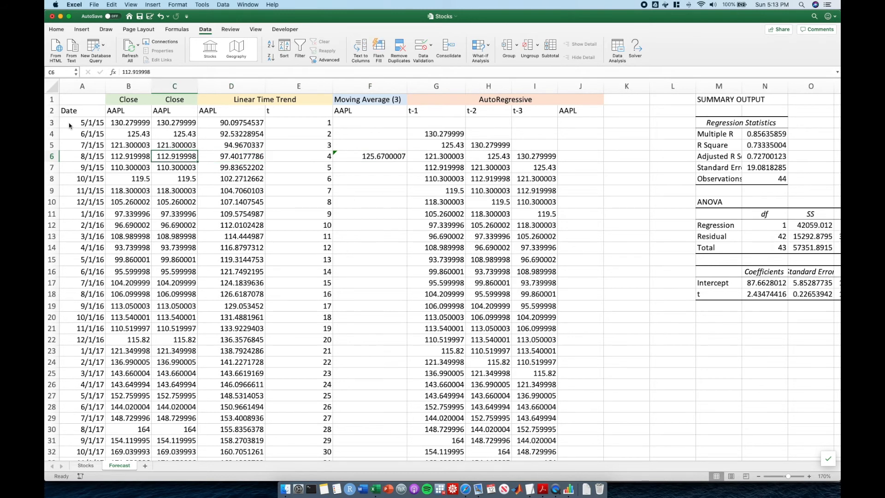
key("Right")
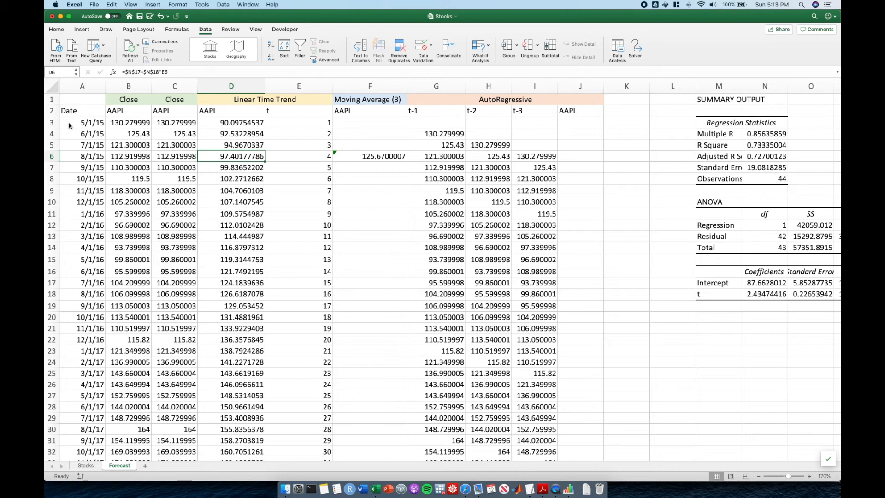
key("Right")
key("Right")
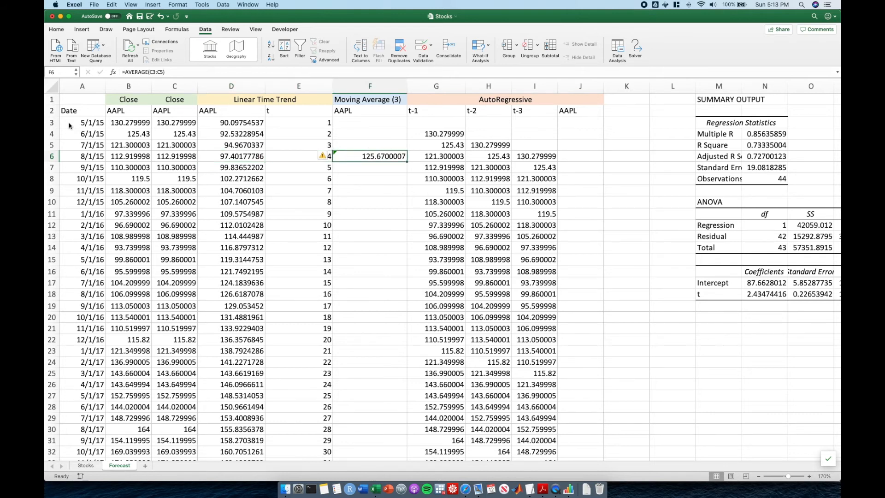
key("super+c")
key("Down")
key("super+v")
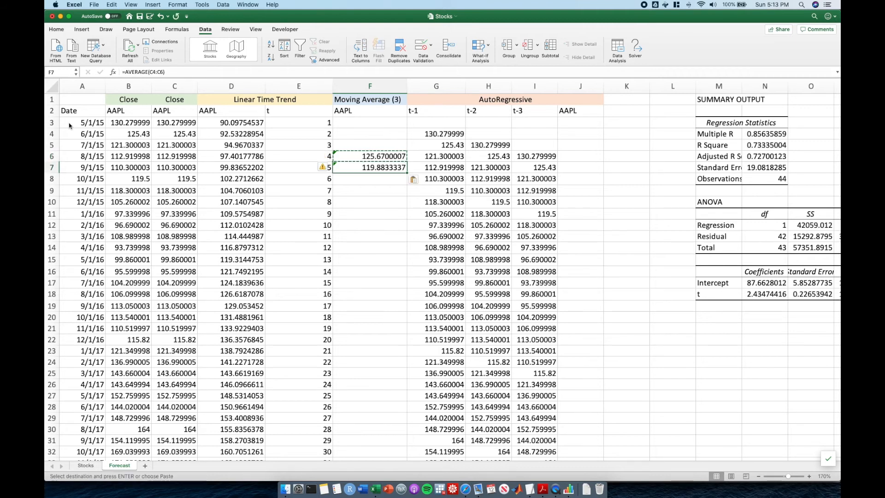
key("Return")
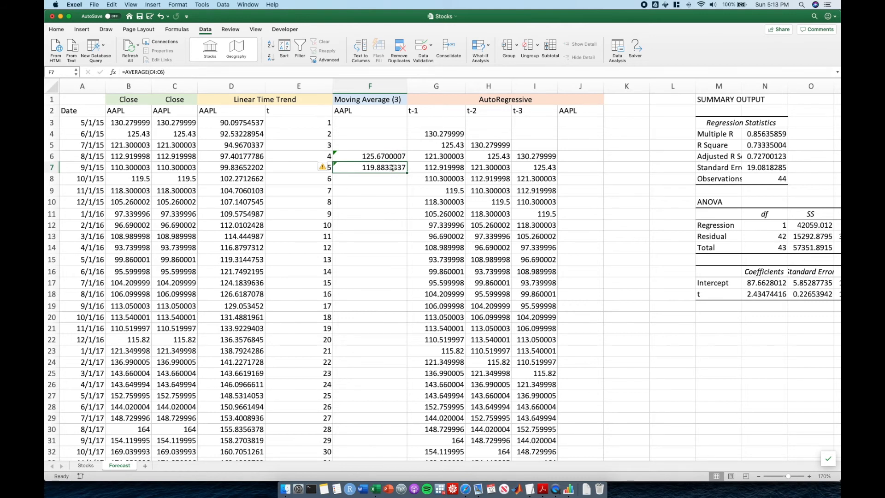
left_click(287, 74)
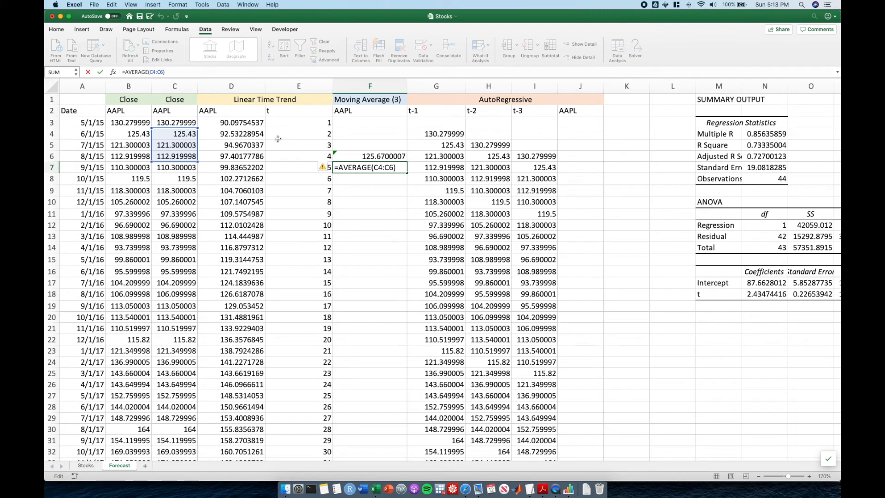
key("ctrl+Return")
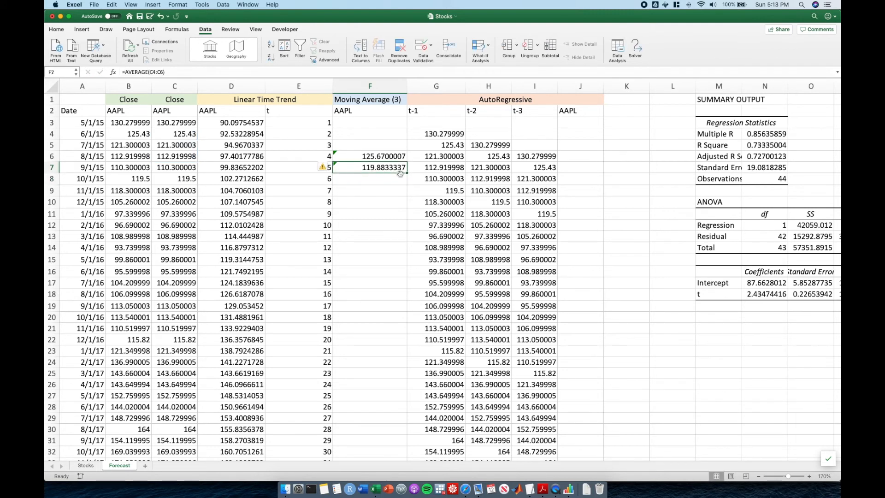
Step: Fill the moving average formula down column F from F7 and clear the surplus results below row 46
double_click(405, 174)
scroll(367, 284, "down", 10)
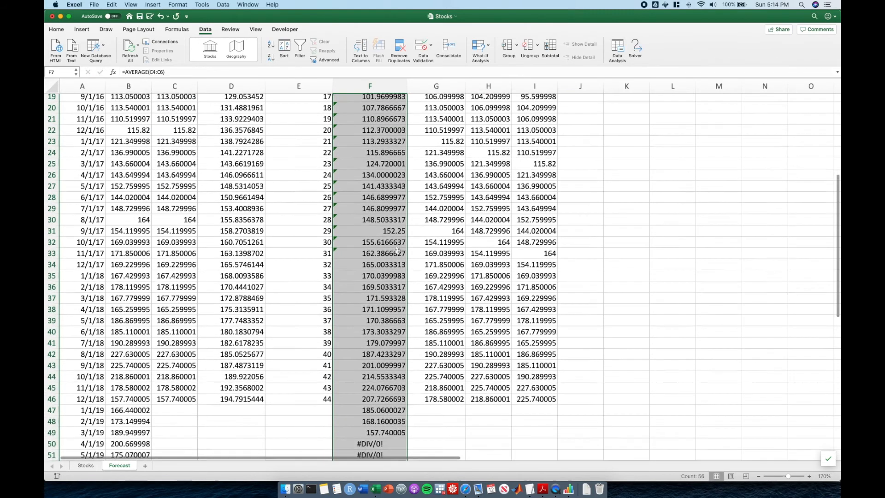
left_click_drag(363, 275, 350, 442)
key("Delete")
left_click(460, 388)
scroll(402, 283, "up", 5)
scroll(402, 282, "up", 4)
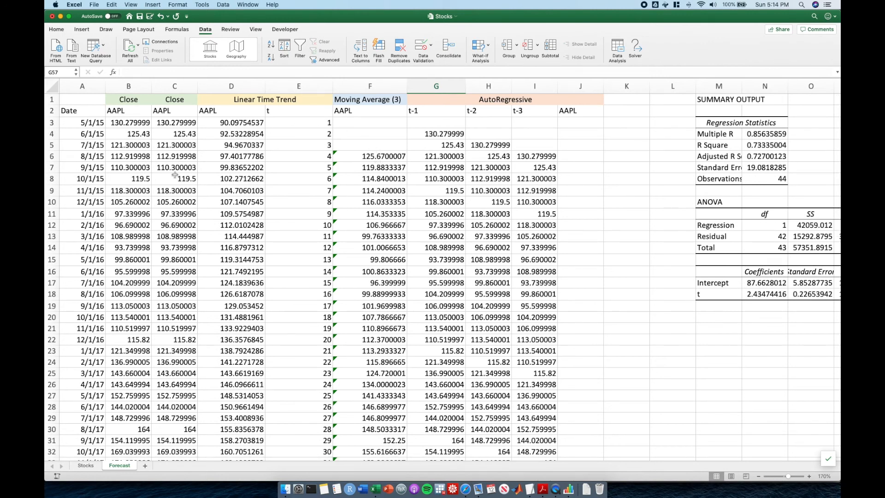
Step: Review the moving average forecasts down to row 46, comparing them with the closing prices and linear trend values in rows 46 and 37
scroll(383, 307, "down", 2)
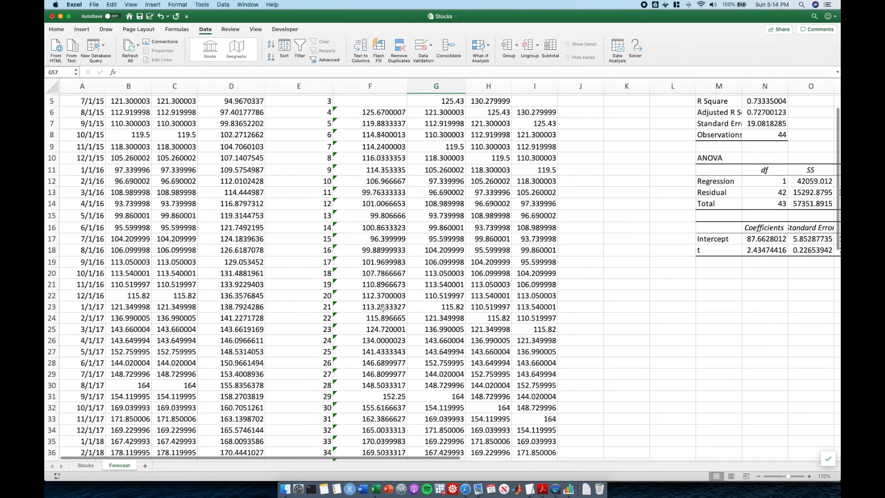
scroll(382, 302, "down", 4)
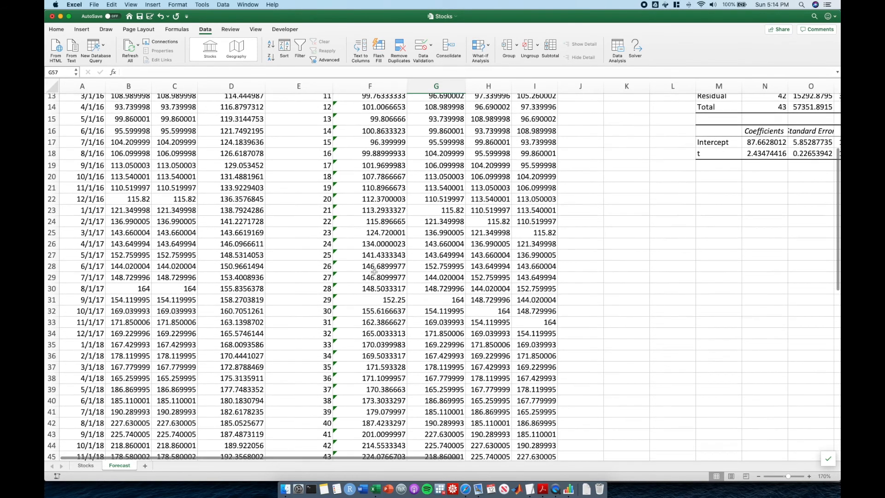
scroll(374, 271, "down", 5)
left_click(362, 358)
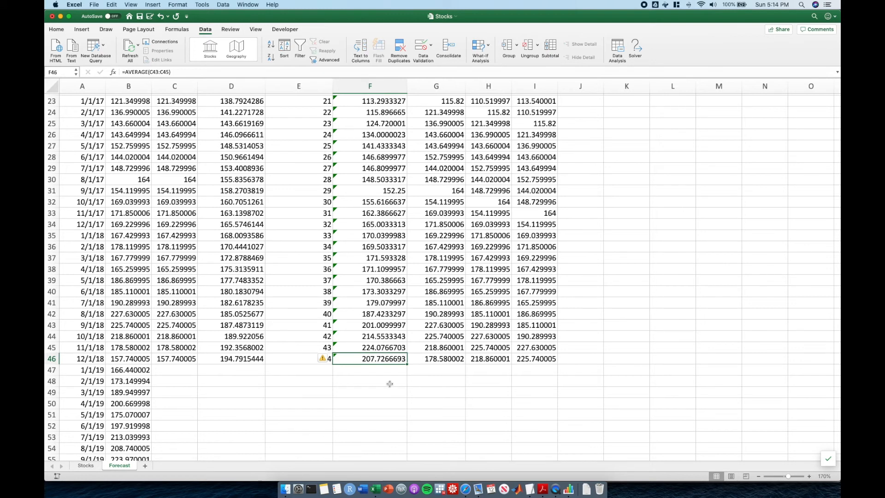
left_click(182, 360)
left_click(218, 361)
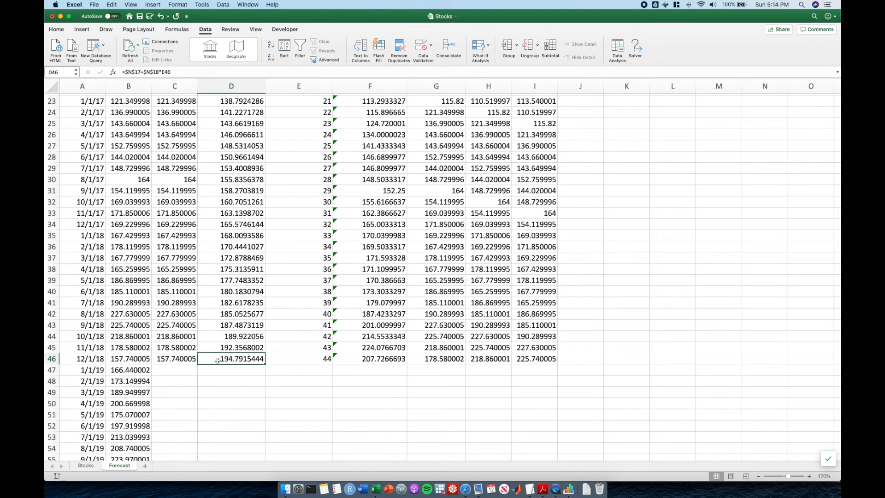
left_click(54, 359)
left_click(242, 361)
left_click(362, 362)
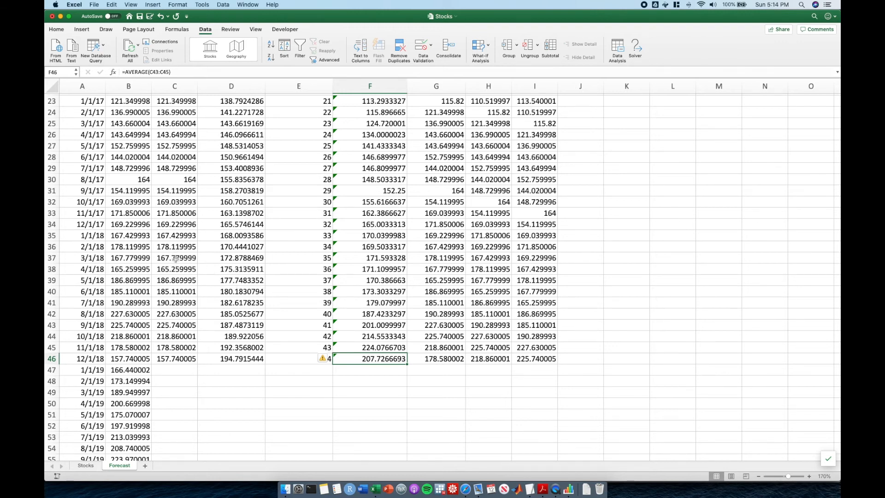
left_click_drag(176, 259, 358, 257)
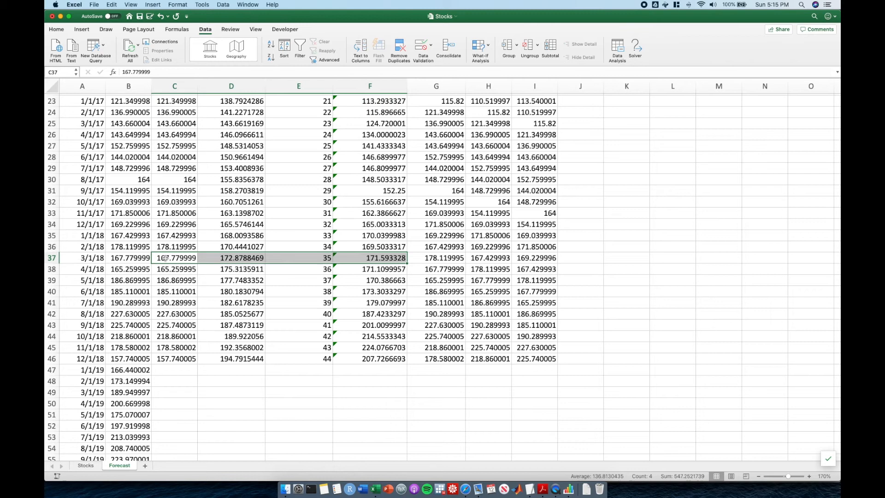
left_click(376, 297)
scroll(323, 241, "up", 3)
scroll(322, 240, "up", 15)
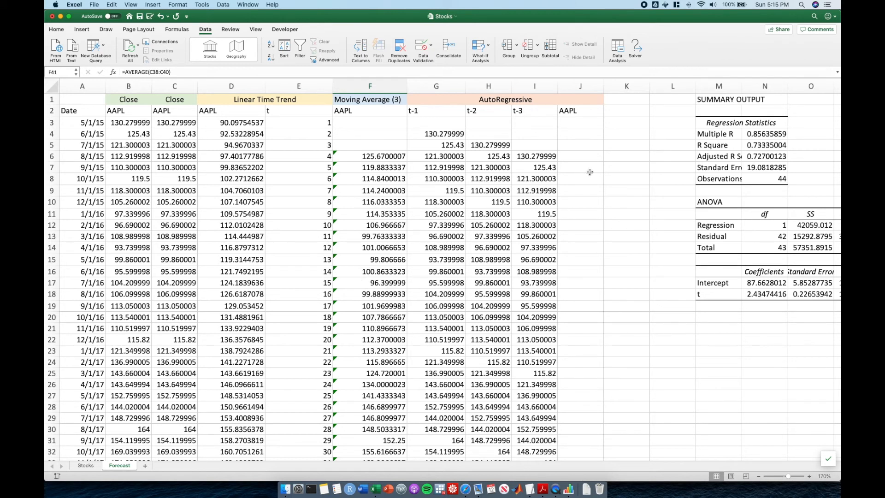
Step: Examine the AutoRegressive section's empty AAPL column and how its t-1 column relates to the closing prices in column C
left_click(581, 190)
left_click_drag(581, 134, 581, 282)
left_click(590, 228)
left_click(438, 97)
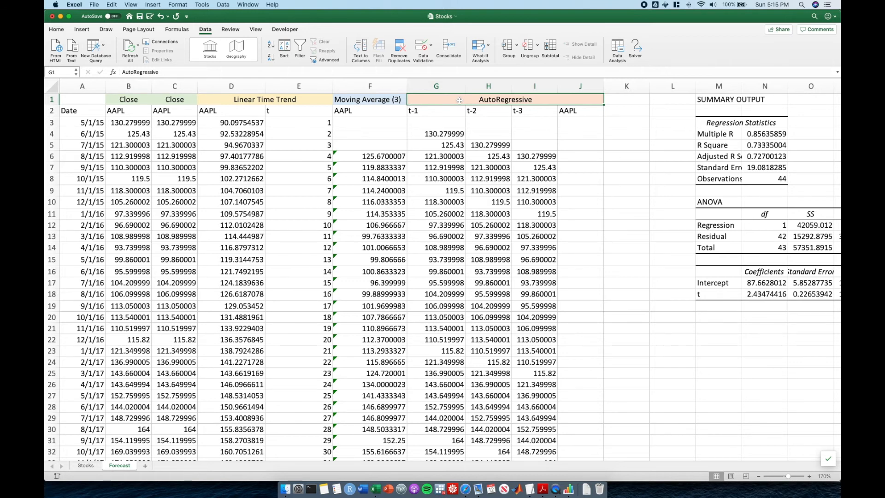
left_click(416, 110)
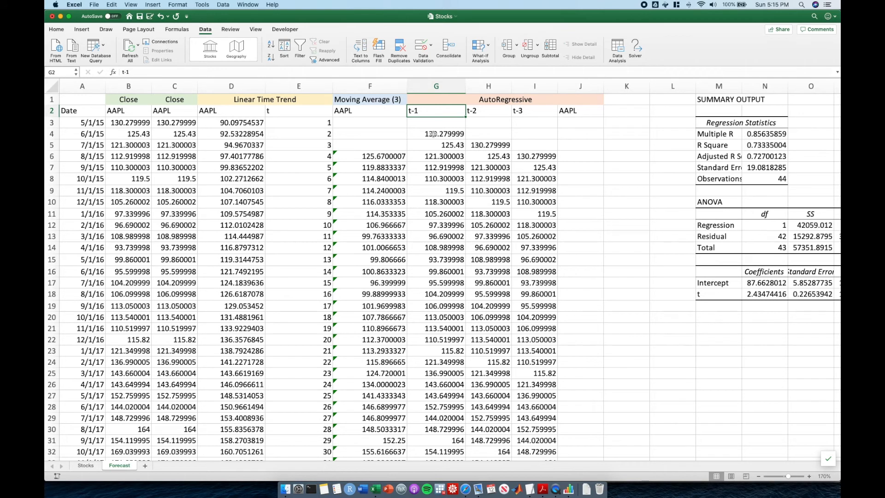
left_click_drag(433, 133, 70, 134)
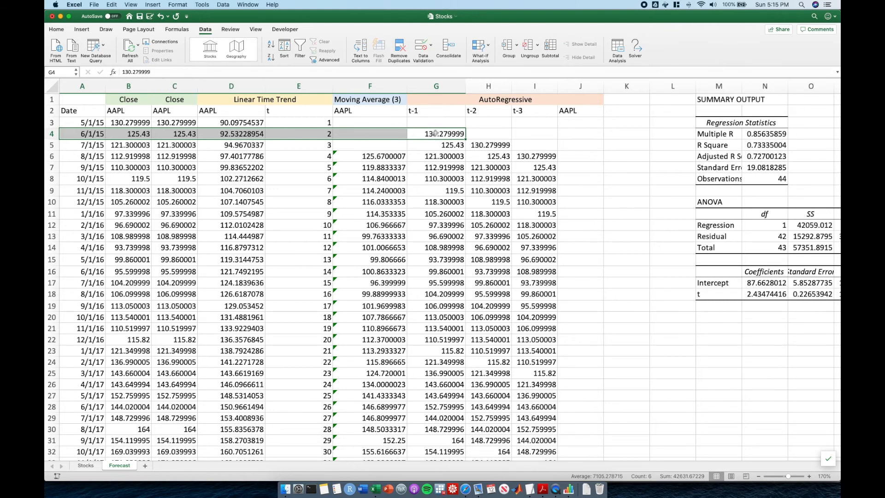
left_click(52, 134)
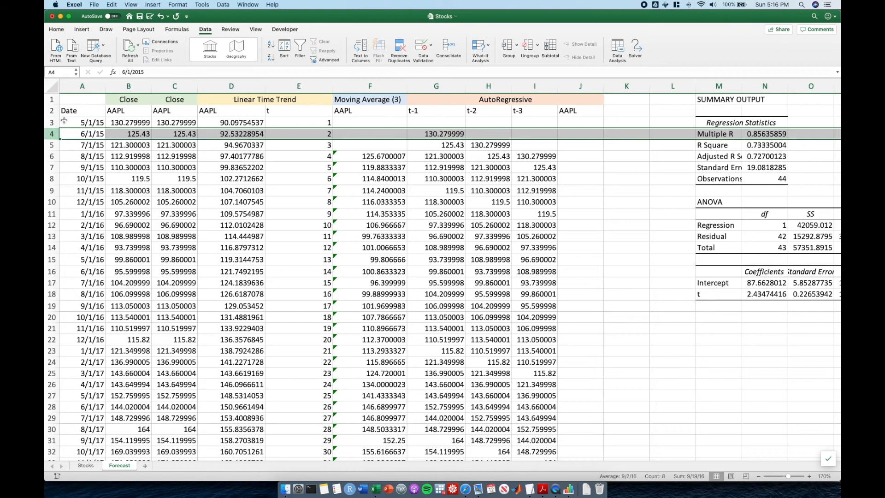
left_click(452, 137)
left_click_drag(177, 124, 176, 418)
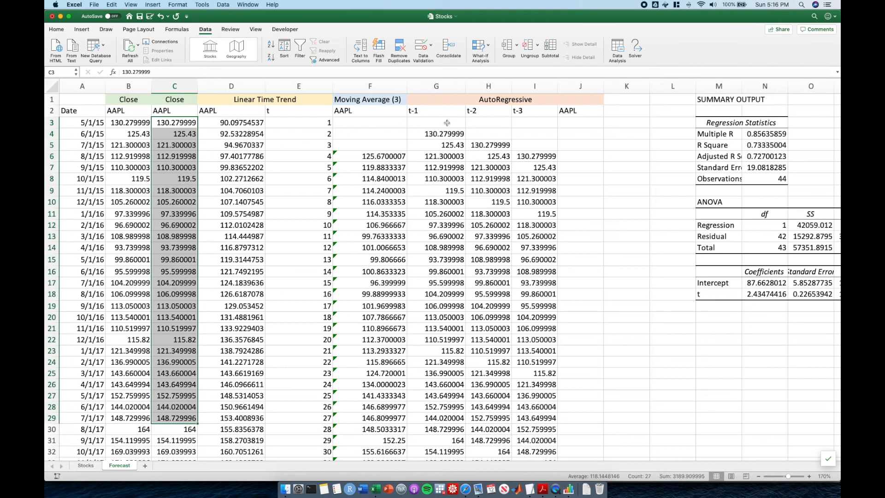
left_click(451, 166)
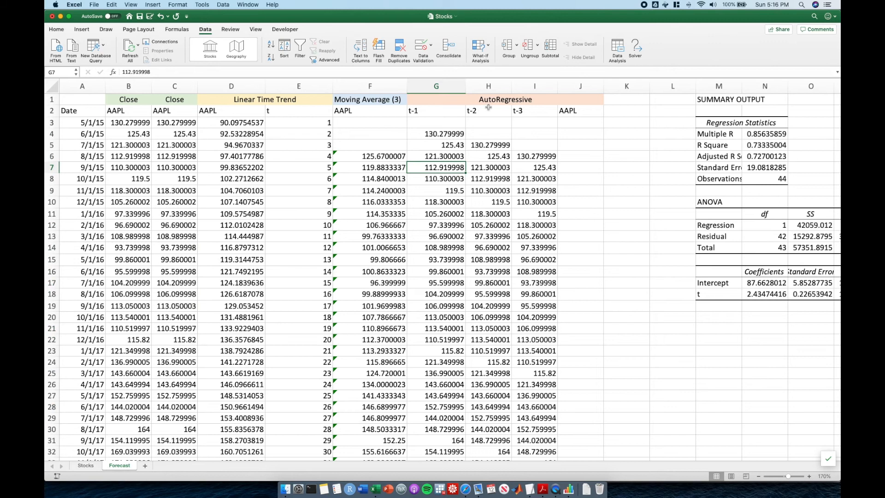
Step: Examine how the t-2 column lags the closing prices in column C, including its blank cells H3:H4
left_click(482, 145)
left_click(447, 132)
left_click(474, 145)
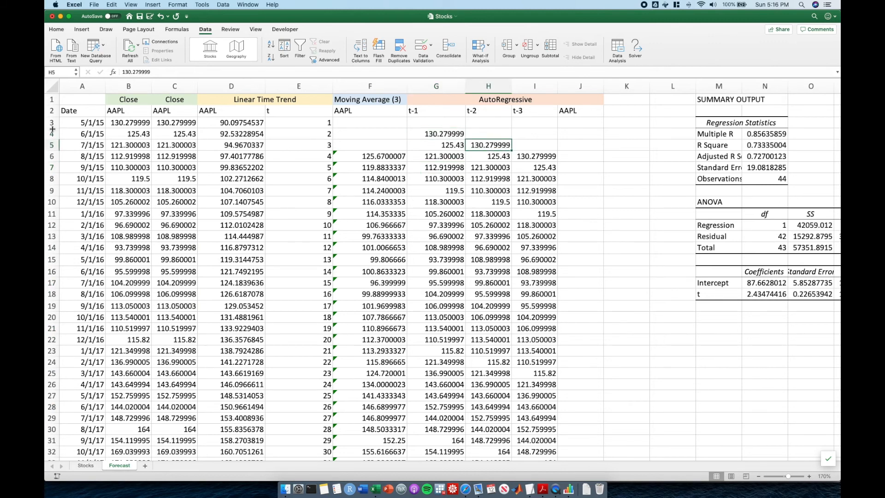
left_click(51, 144)
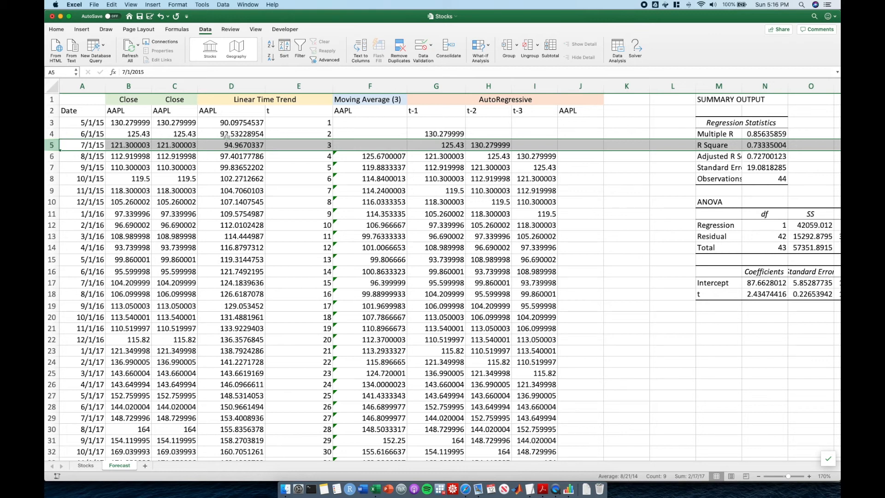
left_click(473, 166)
left_click_drag(172, 120, 175, 430)
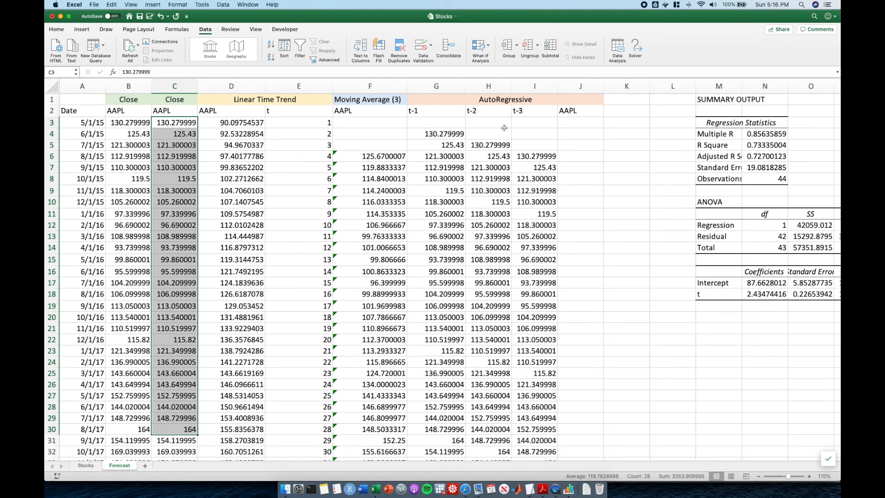
left_click(449, 125)
left_click_drag(482, 123, 481, 135)
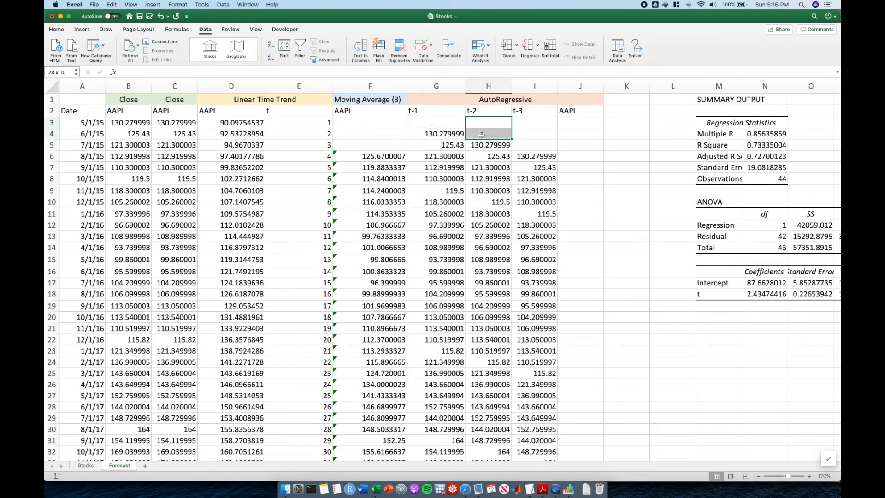
Step: Examine the blank t-3 cells I3:I5 and compare the t-1, t-2 and t-3 lag columns with the closing prices in column C
left_click_drag(539, 124, 535, 145)
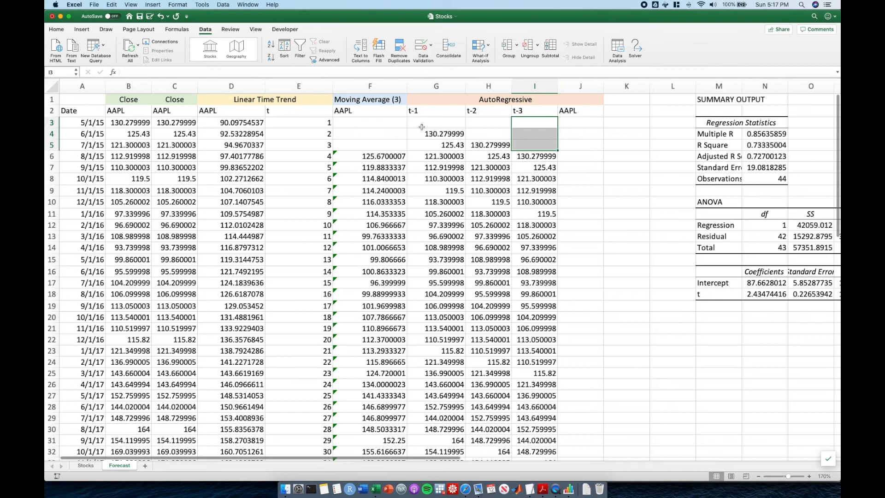
left_click_drag(421, 111, 534, 111)
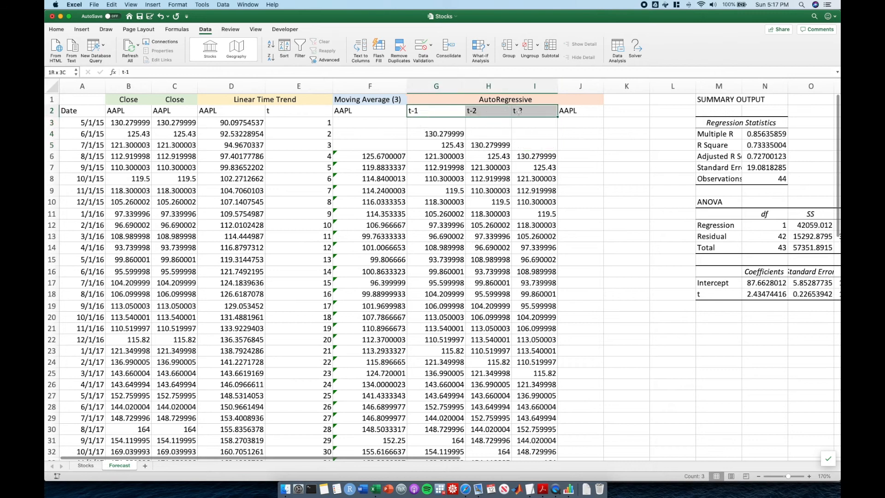
left_click(587, 180)
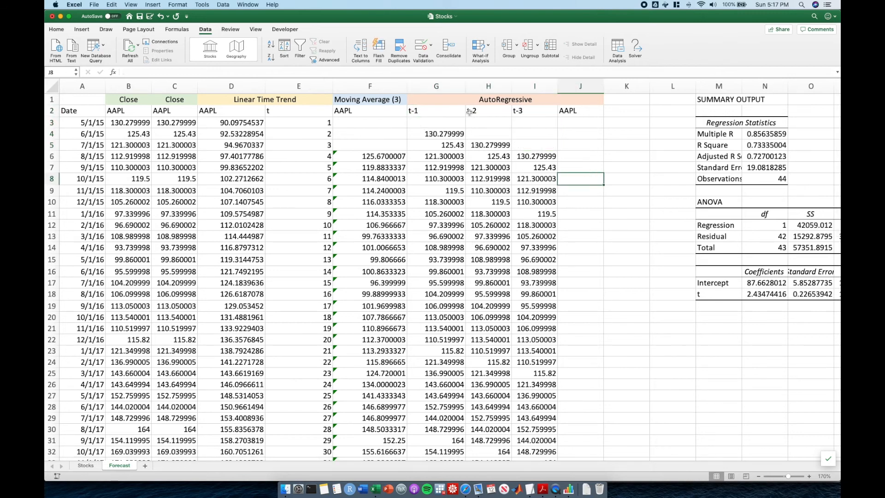
left_click_drag(433, 111, 551, 236)
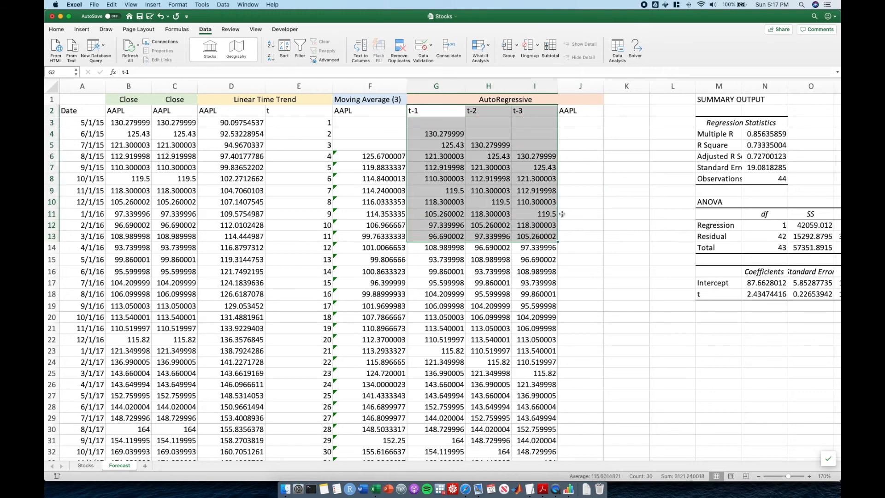
left_click(587, 203)
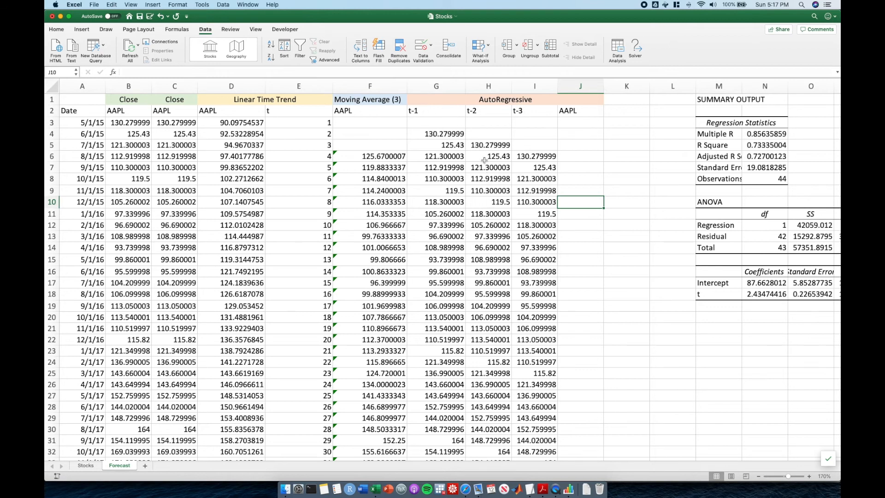
left_click_drag(449, 123, 505, 126)
left_click(535, 204)
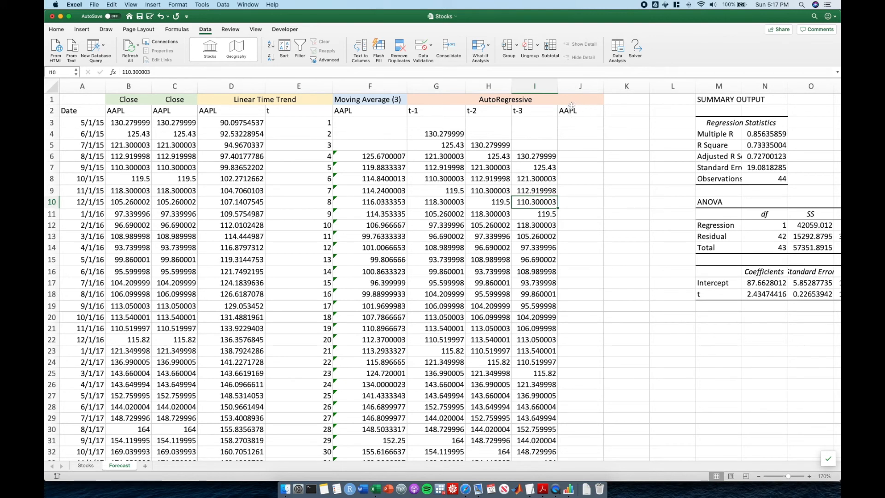
left_click_drag(165, 121, 166, 383)
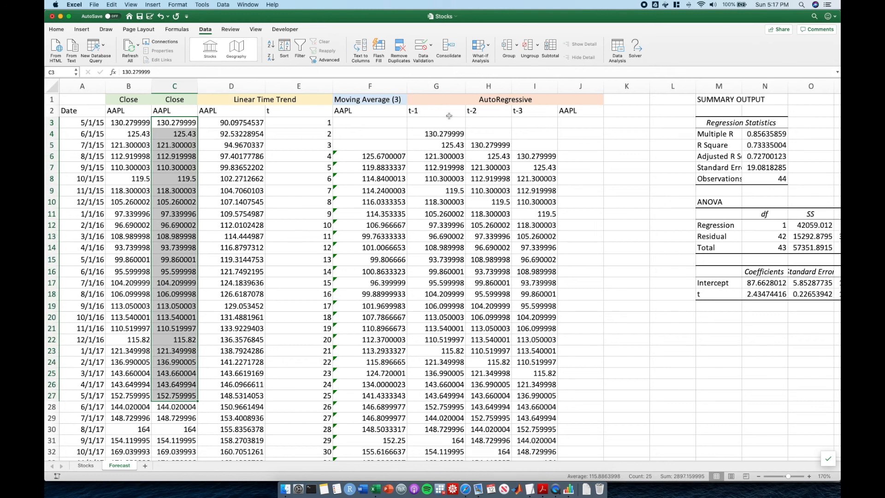
left_click_drag(431, 112, 574, 213)
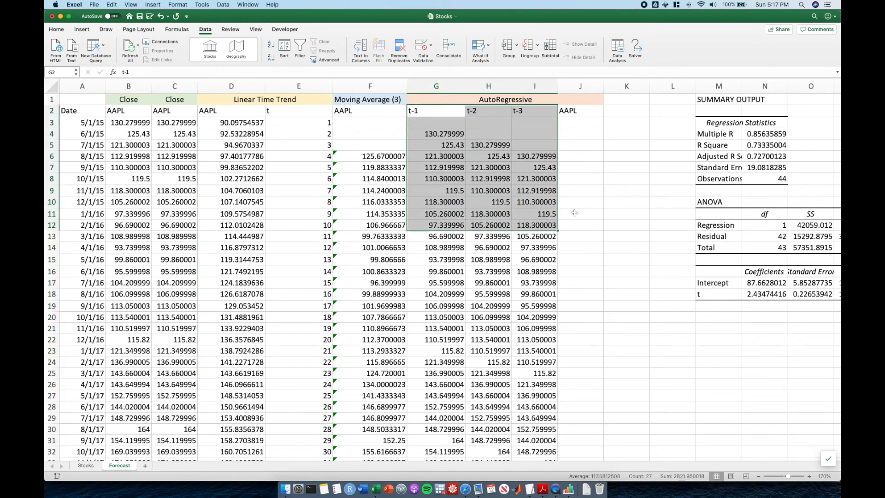
left_click(575, 212)
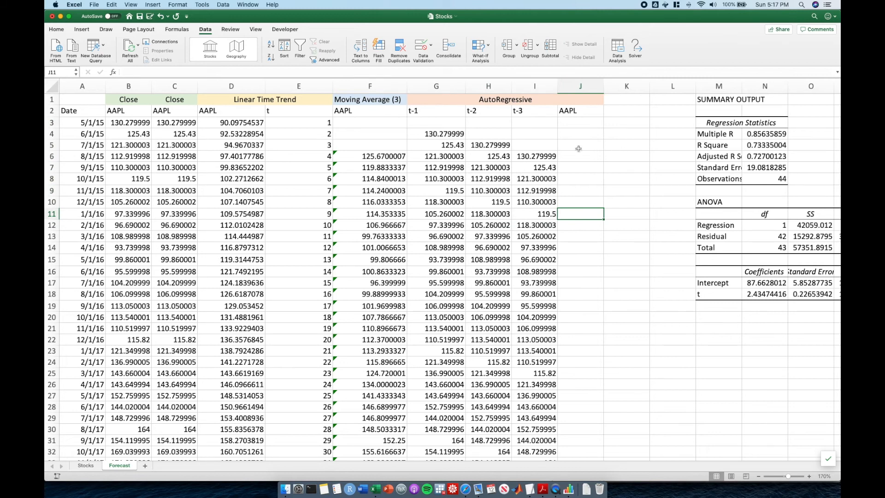
Step: Set up a Regression with Y range C2:C46 and the three lag columns G2:I46 as X range
left_click(623, 50)
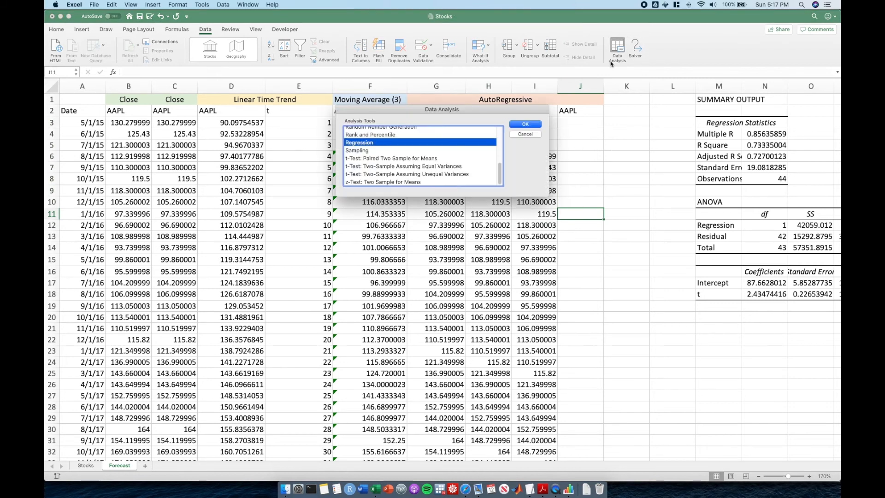
left_click(530, 126)
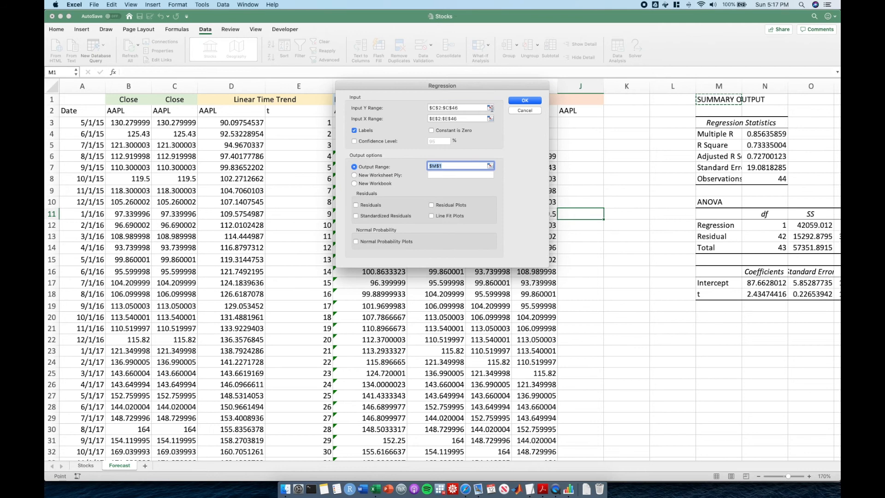
left_click(490, 108)
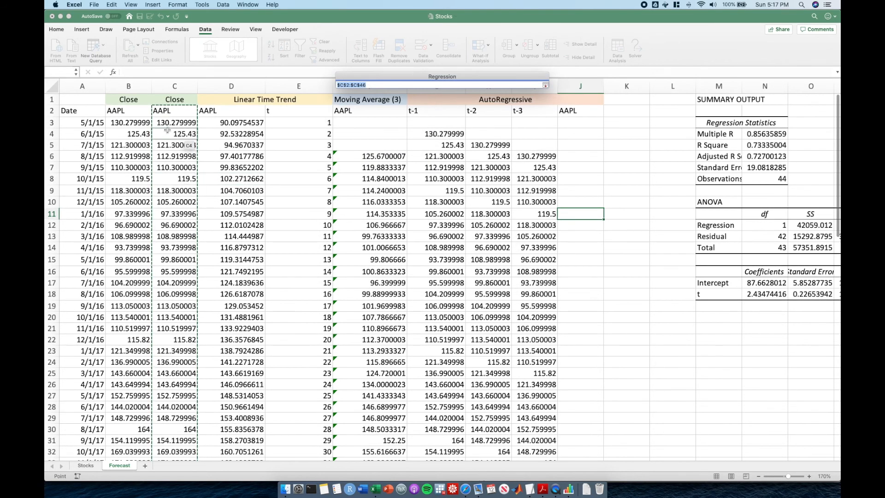
left_click(545, 84)
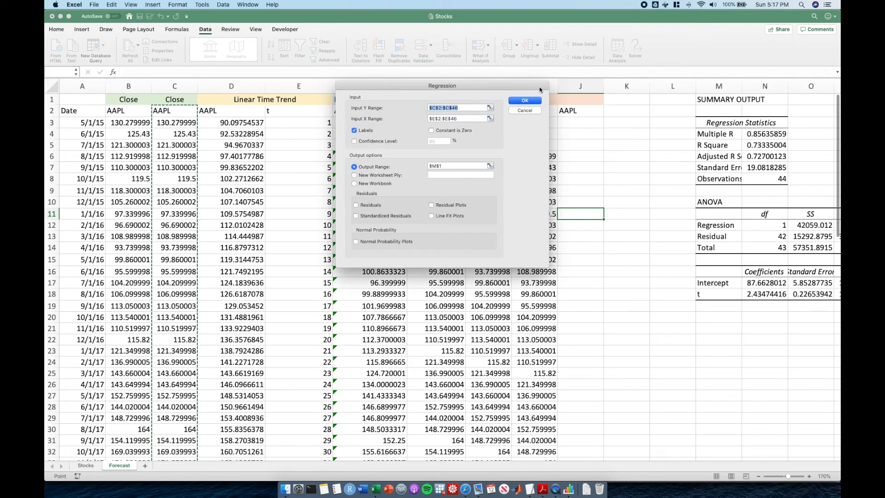
left_click(490, 118)
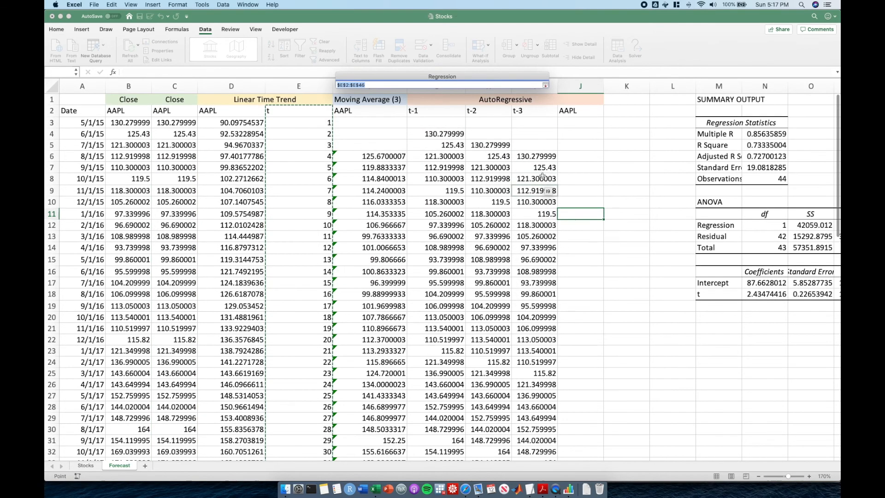
left_click_drag(440, 111, 519, 114)
key("super+shift+Down")
key("super+shift+Down")
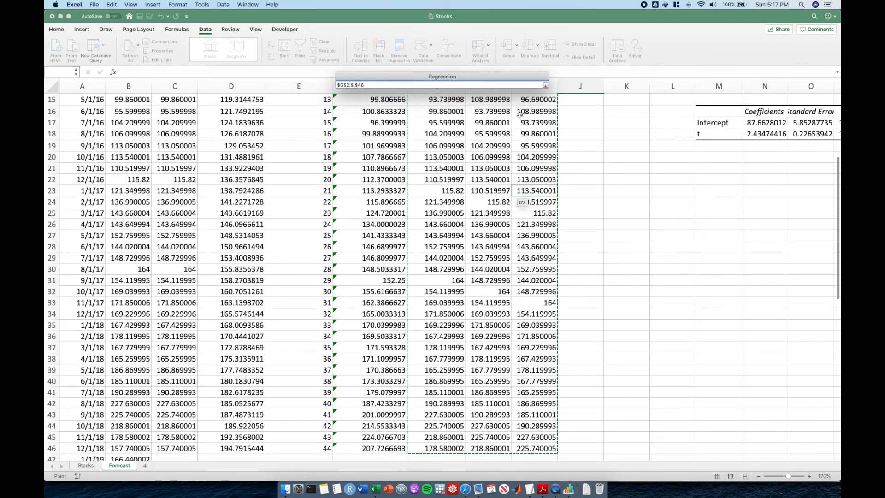
left_click(544, 86)
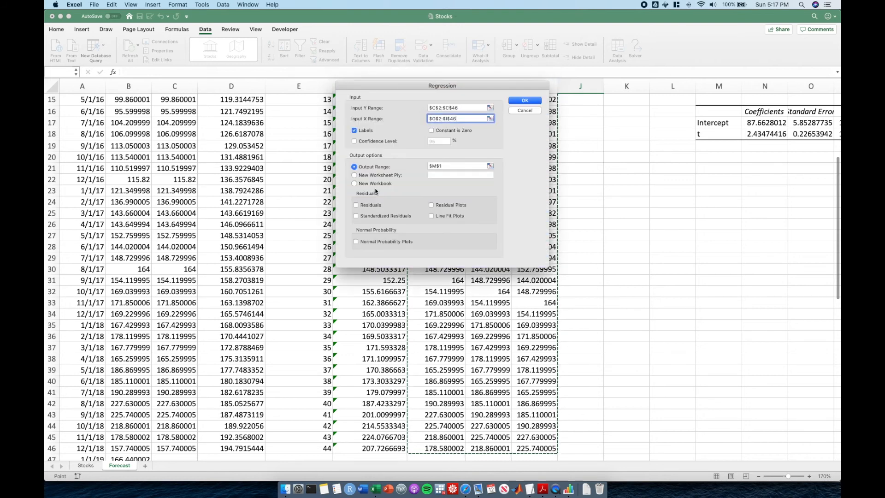
Step: Try to run the regression with its output range at M22, and leave the analysis dialogs
left_click(490, 165)
left_click(719, 339)
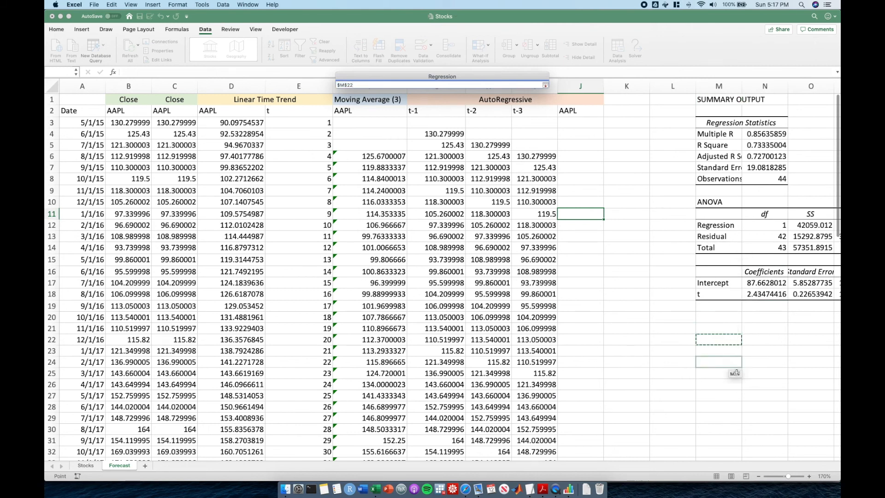
left_click(546, 86)
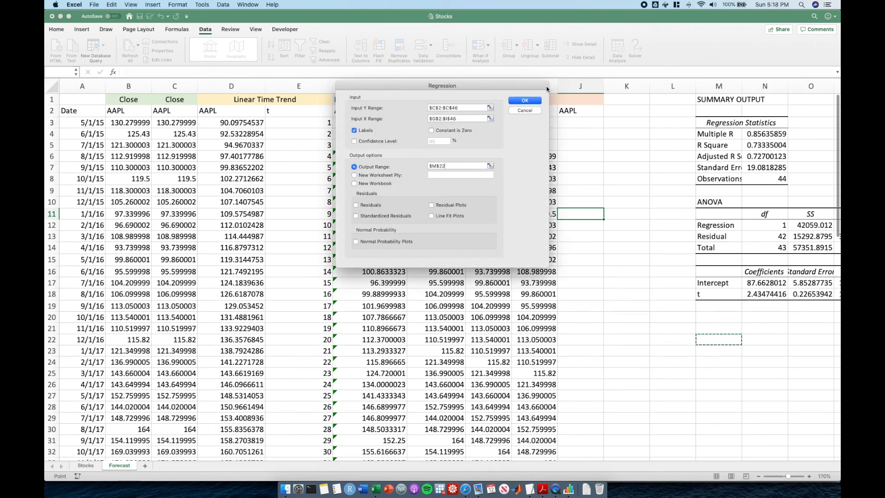
left_click(533, 100)
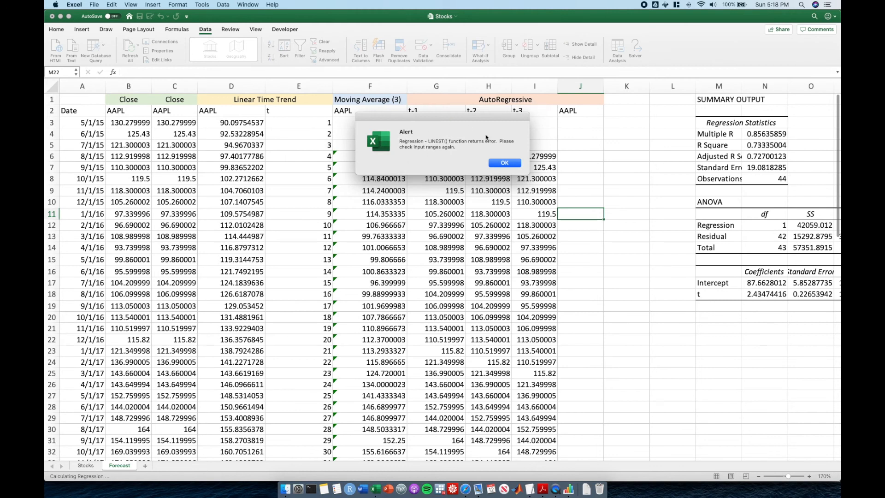
left_click(501, 163)
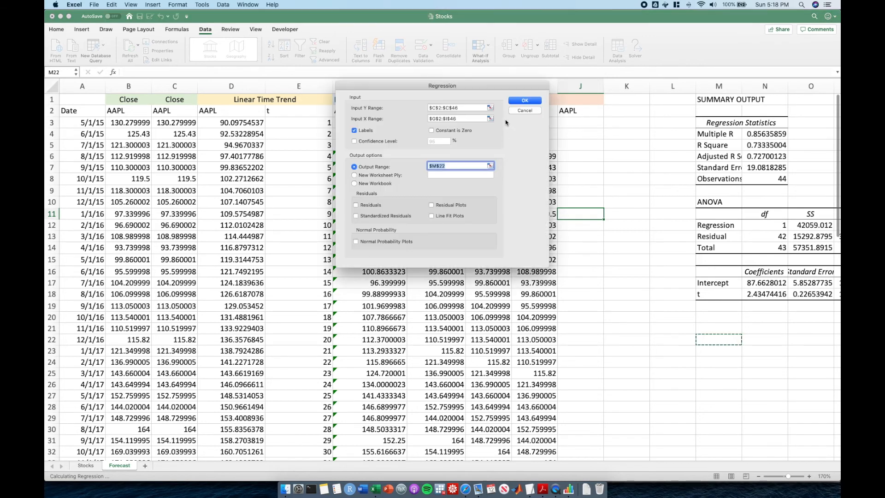
left_click_drag(497, 85, 511, 225)
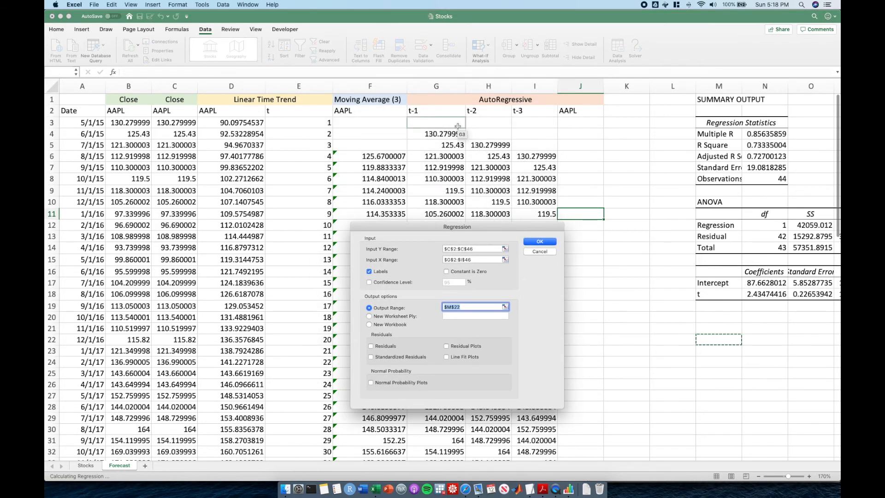
left_click(540, 251)
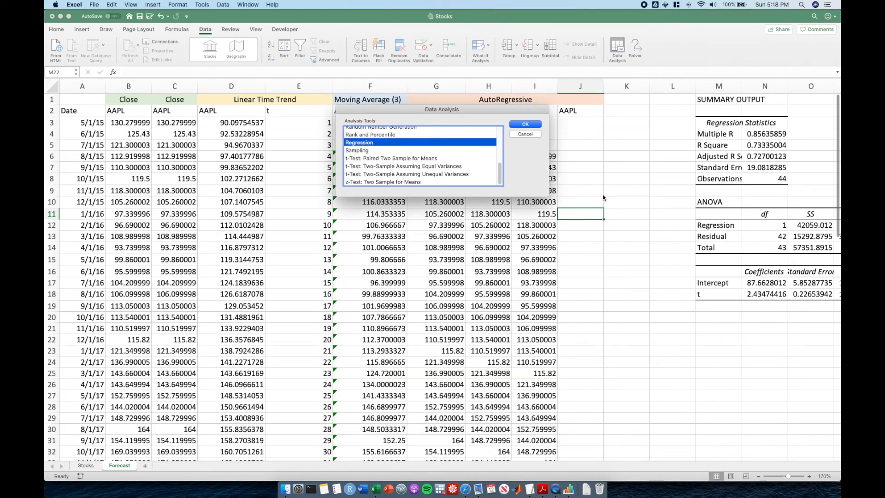
left_click(534, 137)
Step: Inspect the blank cells at the start of the lag columns and the complete lag data from G6:I6 downward
left_click(607, 164)
mouse_move(528, 147)
left_mouse_down()
mouse_move(525, 134)
mouse_move(450, 124)
left_mouse_up()
left_click(615, 166)
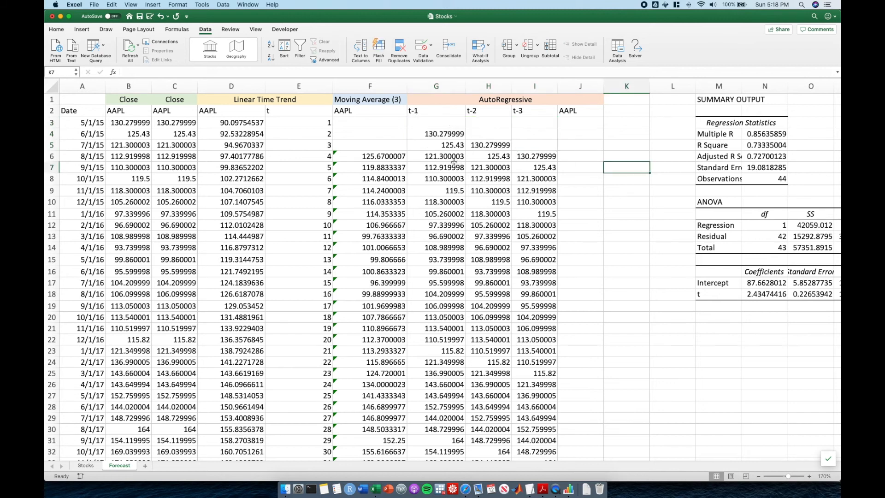
left_click_drag(436, 156, 544, 459)
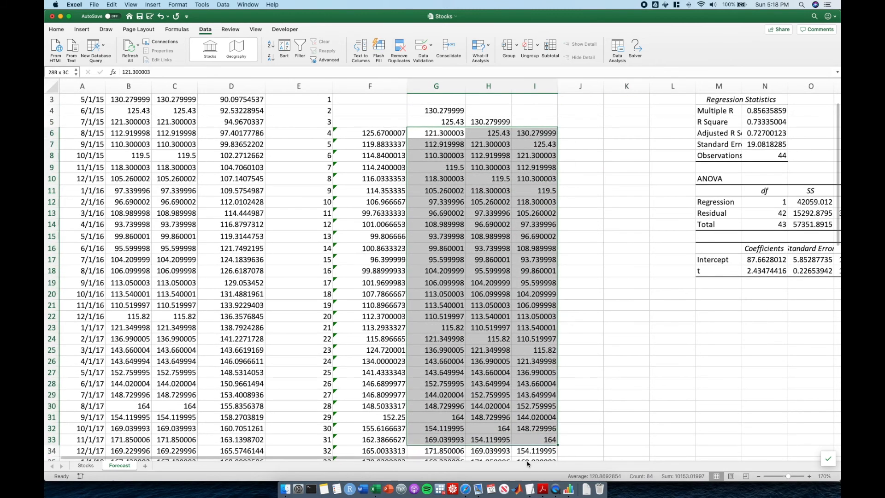
left_click(500, 260)
scroll(500, 261, "up", 2)
left_click(542, 143)
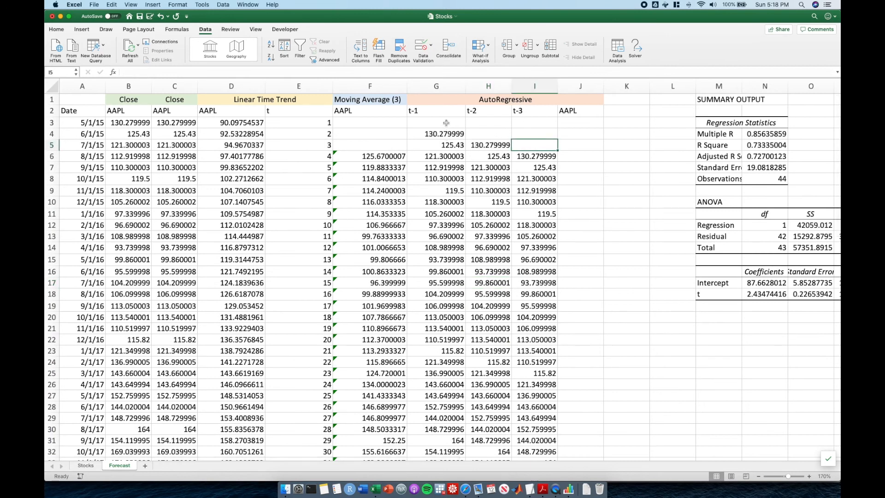
Step: Compare rows 3 to 5 with row 6 to check where all three lag values G6:I6 are available
left_click_drag(56, 126, 56, 145)
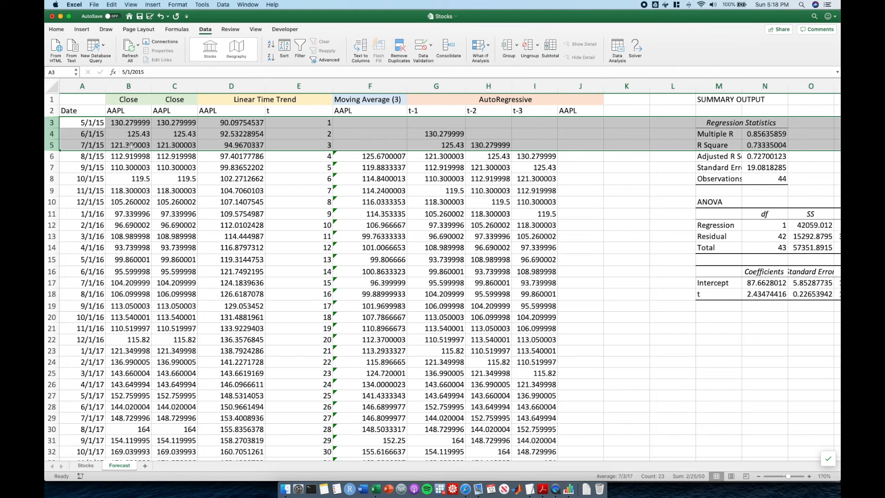
left_click(447, 126)
left_click_drag(480, 123, 527, 134)
left_click(446, 125)
left_click(525, 122)
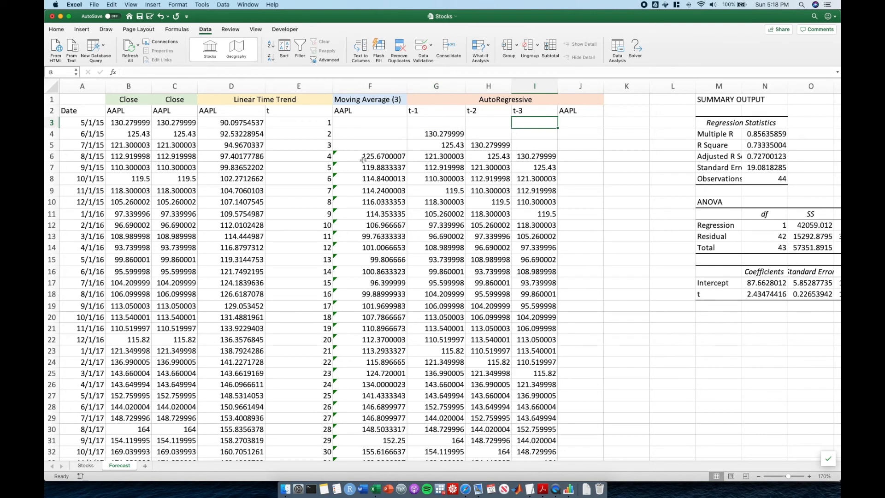
left_click_drag(52, 156, 97, 157)
left_click_drag(404, 159, 406, 159)
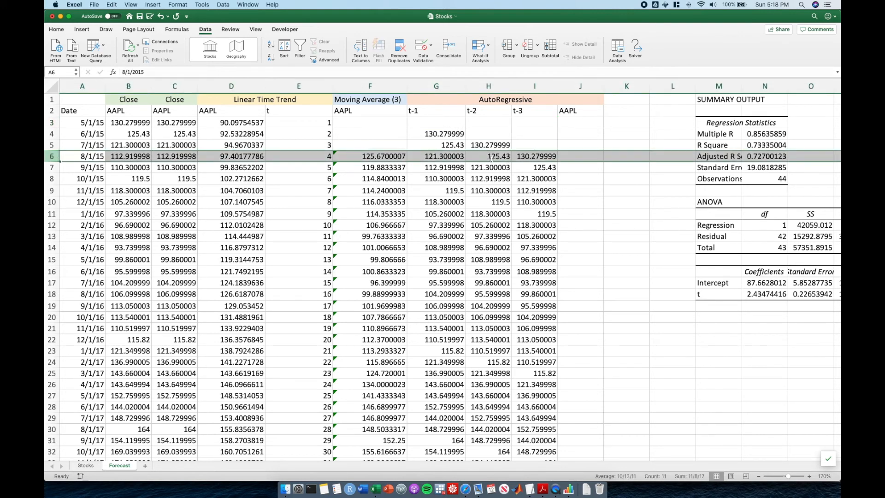
left_click(490, 158)
left_click_drag(442, 156, 520, 158)
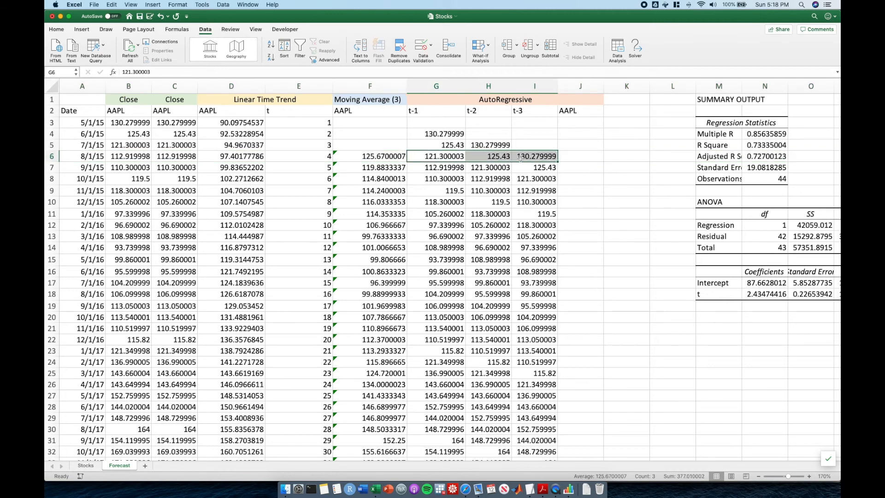
left_click(539, 155)
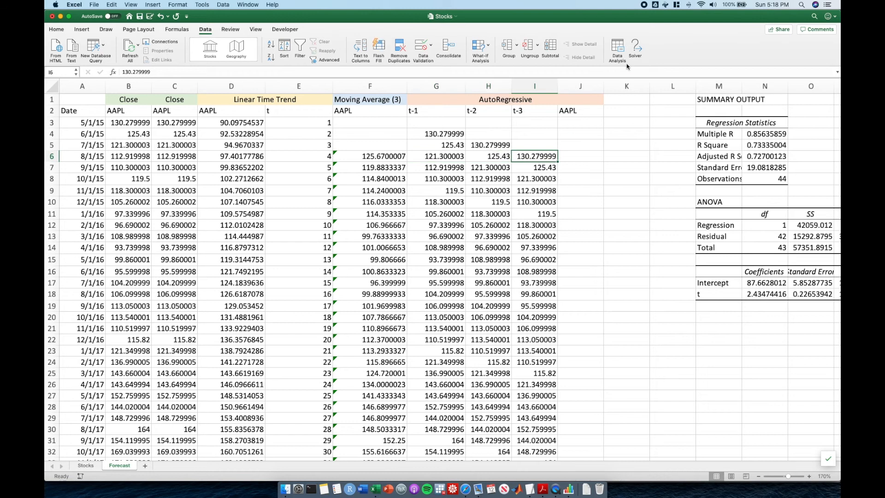
Step: Reopen the Regression analysis and set its Y range to the closing prices in C6:C46
left_click(619, 48)
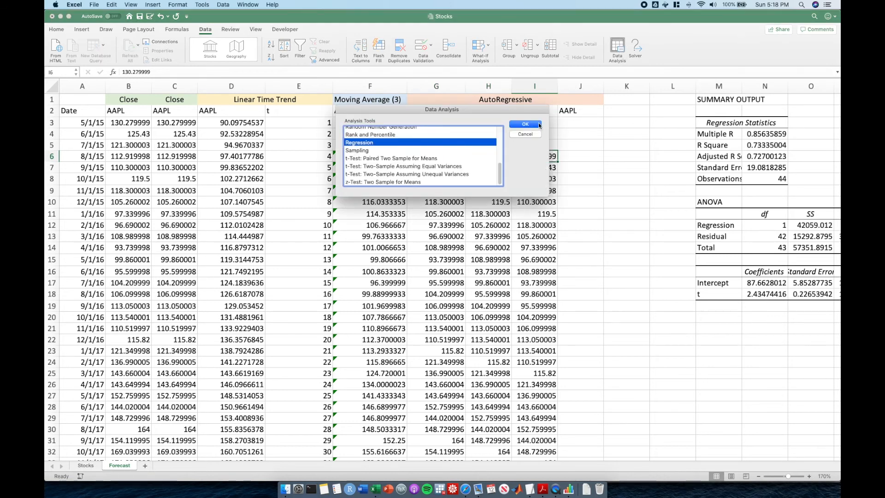
left_click(539, 125)
left_click(493, 108)
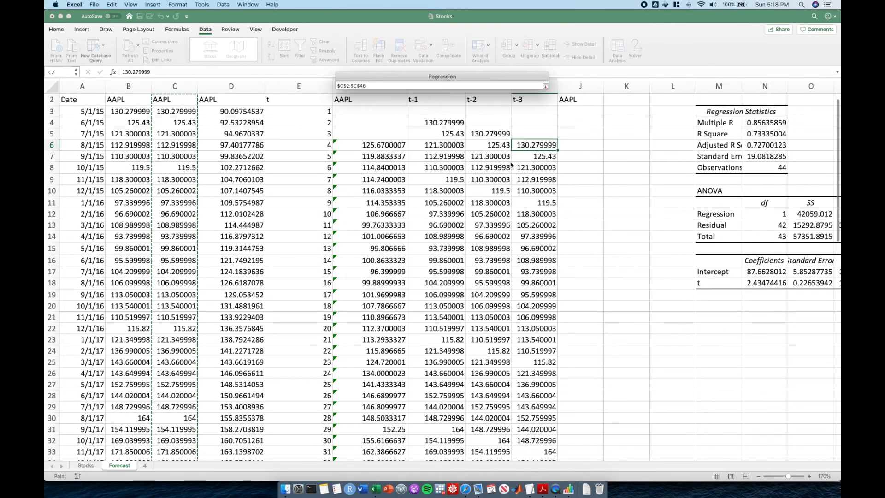
scroll(454, 195, "up", 1)
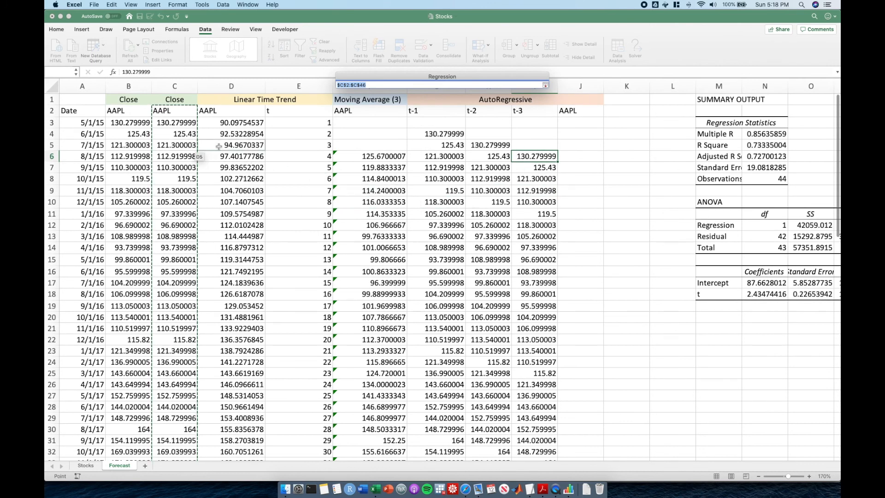
left_click(178, 156)
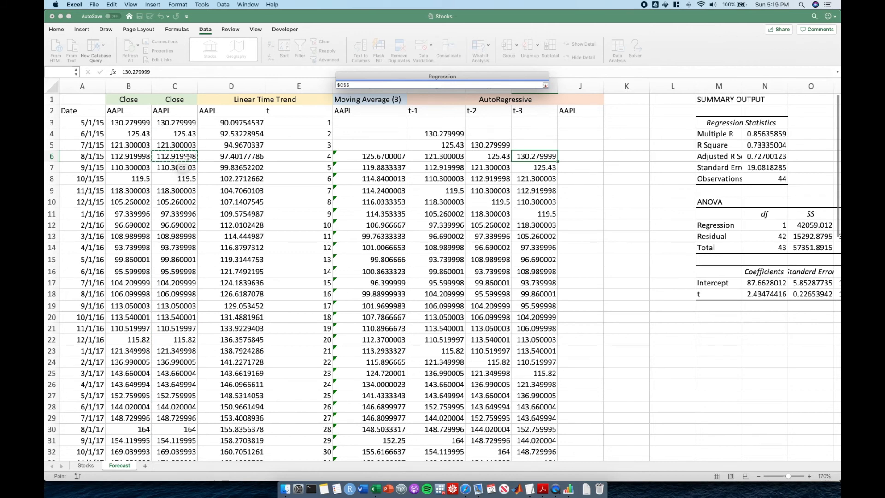
key("super+shift+Down")
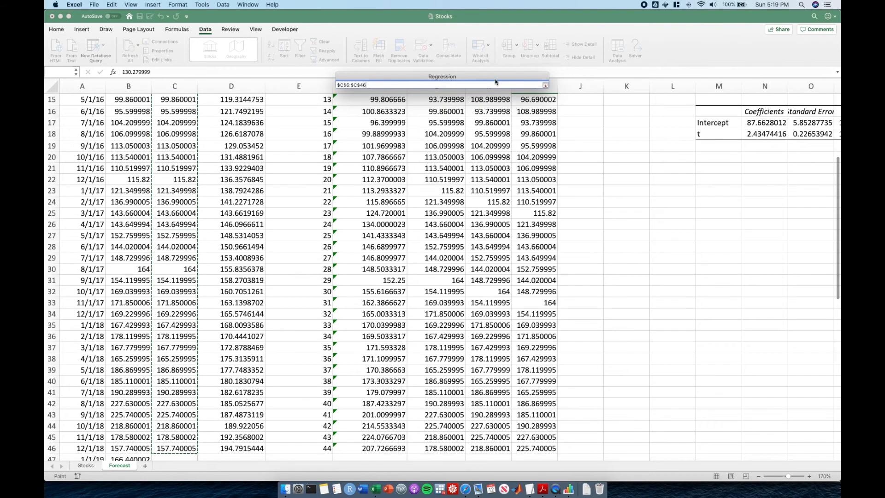
left_click(544, 84)
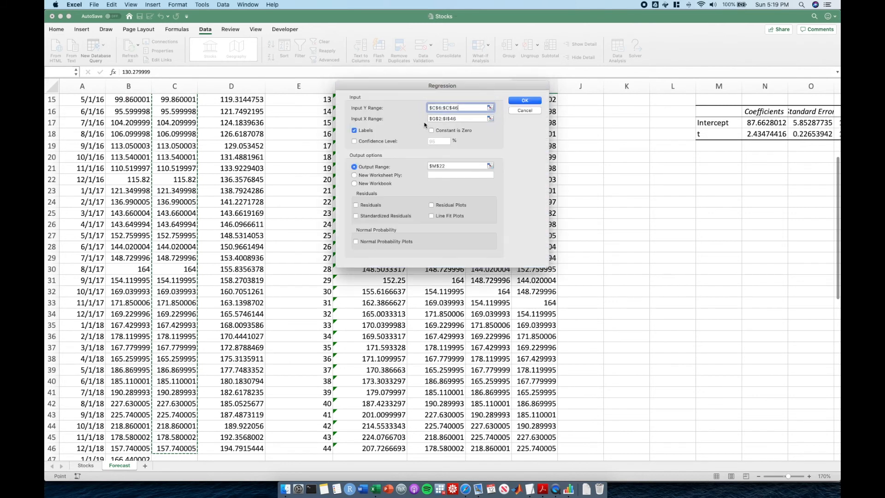
Step: Set the regression's X range to the three lag columns G6:I46 and run it with output at M22
left_click(490, 119)
scroll(445, 184, "up", 1)
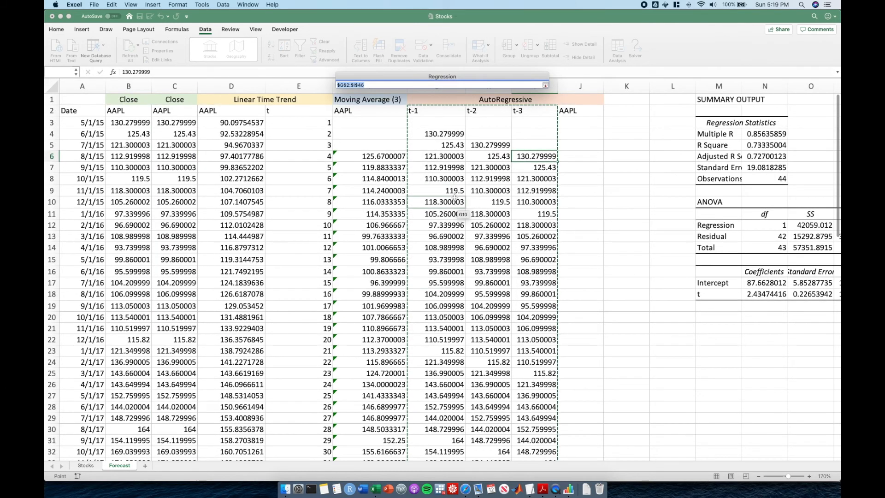
left_click(445, 157)
key("shift+Right")
key("shift+Right")
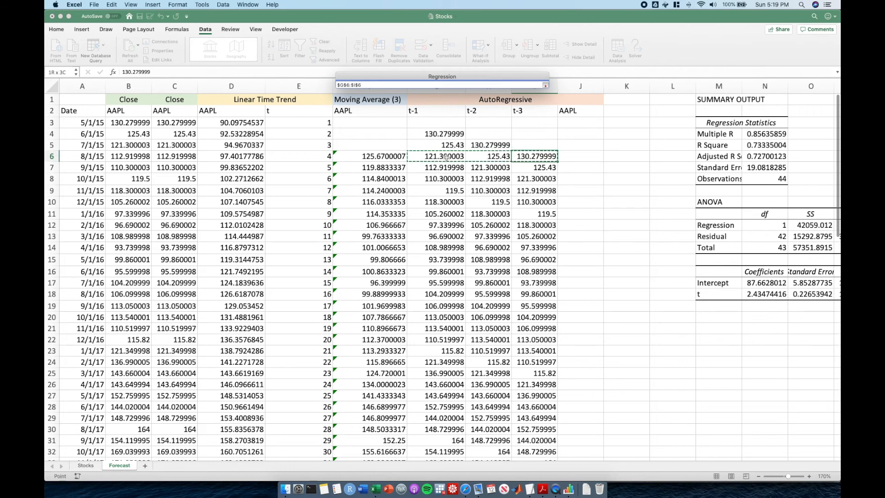
key("ctrl+shift+Down")
key("Return")
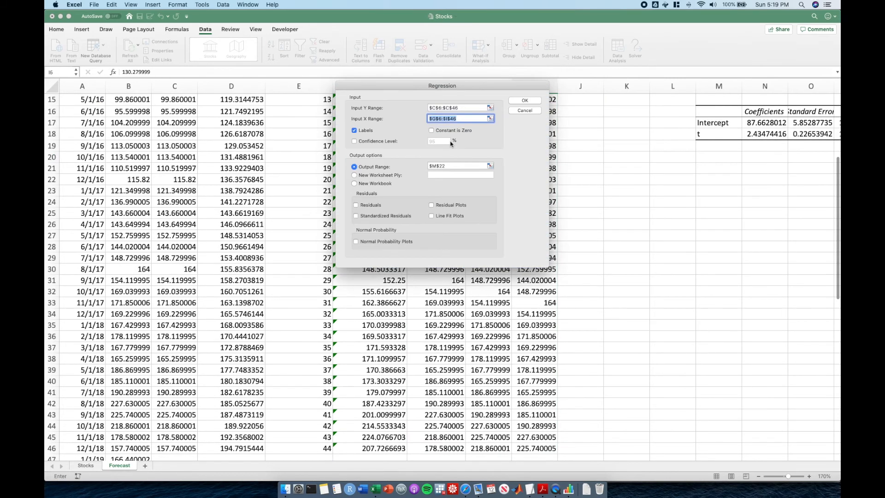
left_click(523, 101)
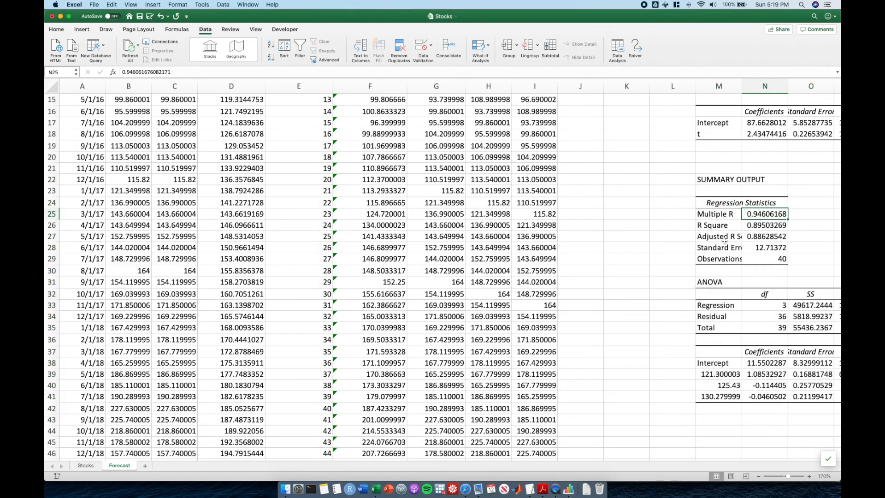
Step: Check the labels of the lag coefficients in the new regression output, and clear the whole output block M22:U41
left_click_drag(281, 458, 456, 458)
left_click(372, 375)
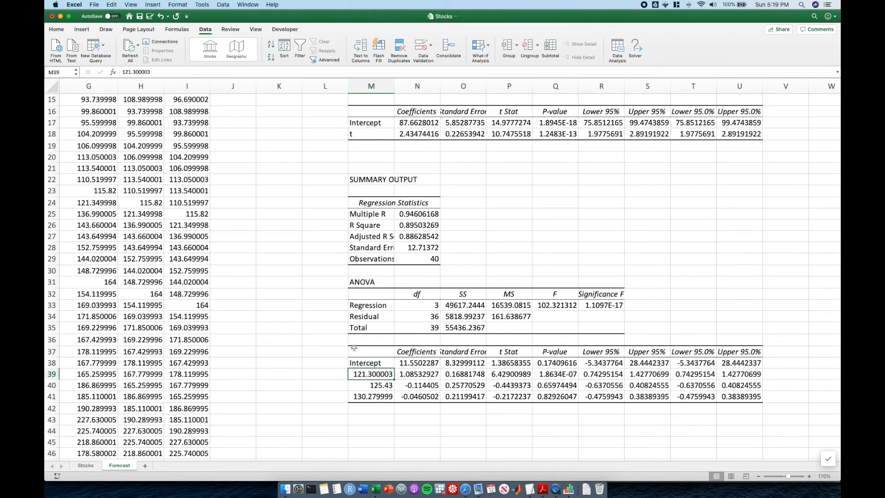
scroll(353, 350, "up", 5)
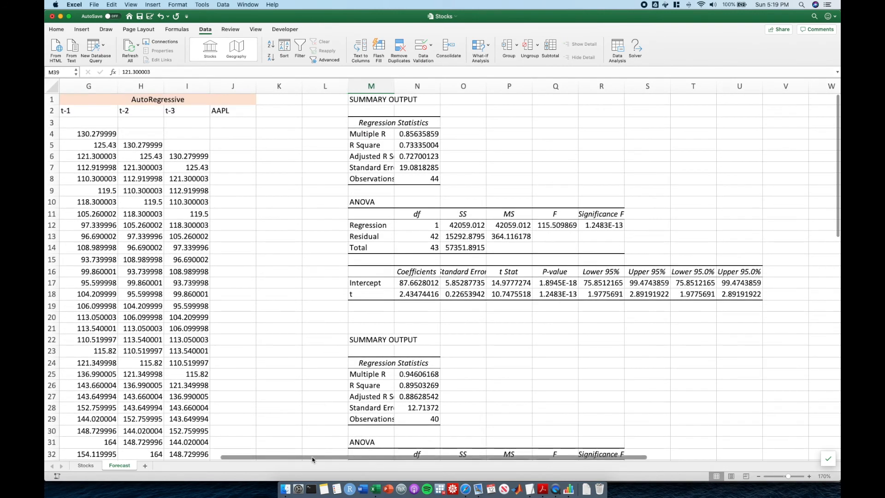
scroll(313, 436, "left", 2)
scroll(434, 260, "down", 4)
left_click_drag(438, 215, 805, 419)
left_click_drag(831, 377, 832, 388)
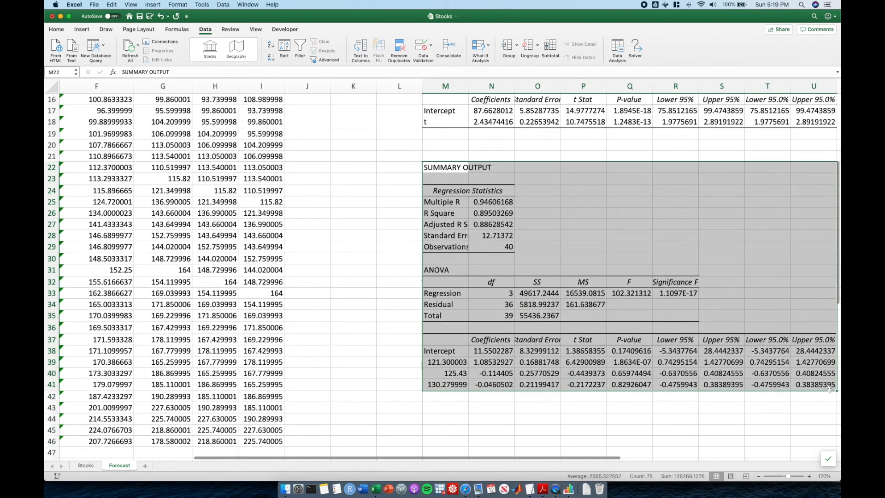
key("Delete")
Step: Rerun the regression of C6:C46 on G6:I46 with Labels turned off and the output range at M22
left_click(624, 46)
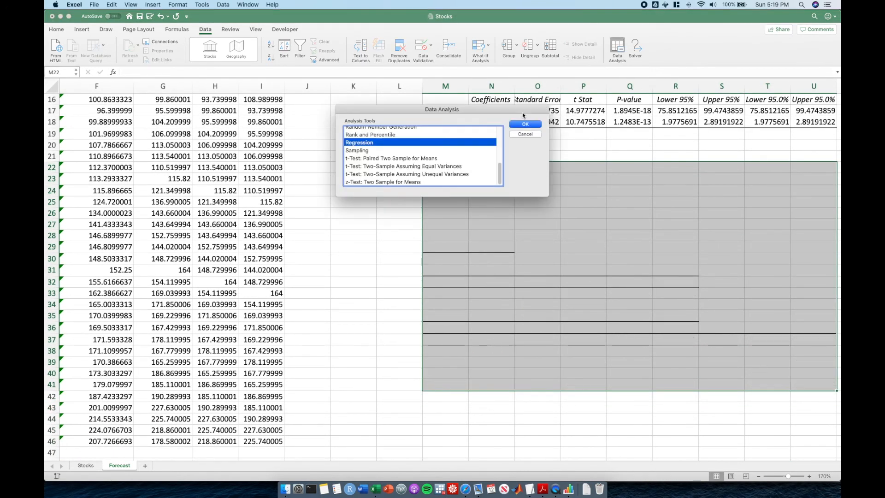
left_click(526, 124)
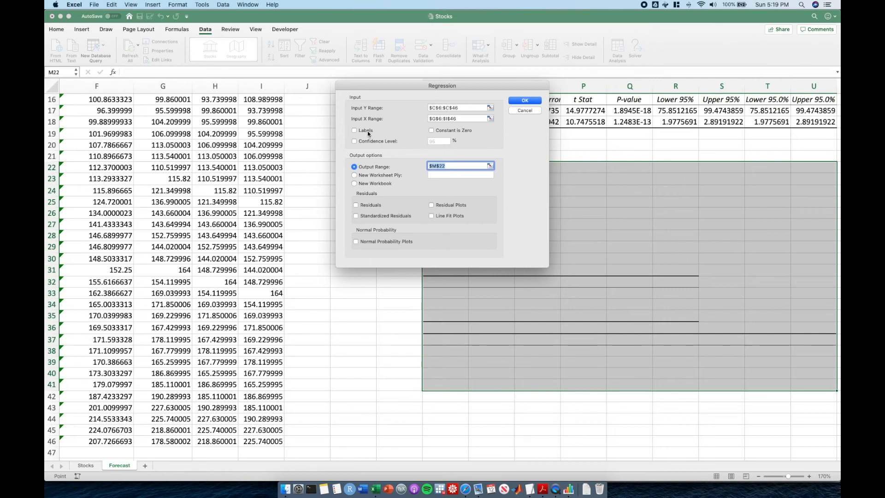
left_click(515, 99)
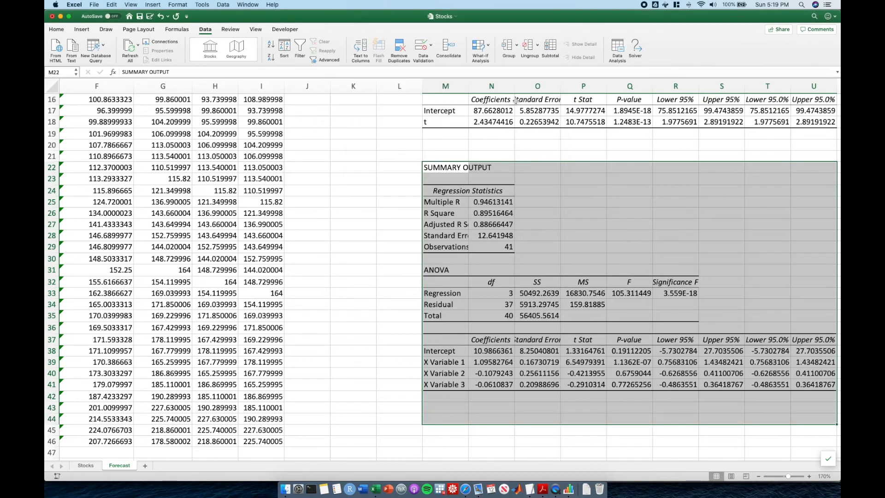
Step: Rename the three X variables in the second regression's coefficient table (M39:M41) as t-1, t-2 and t-3
scroll(454, 332, "up", 5)
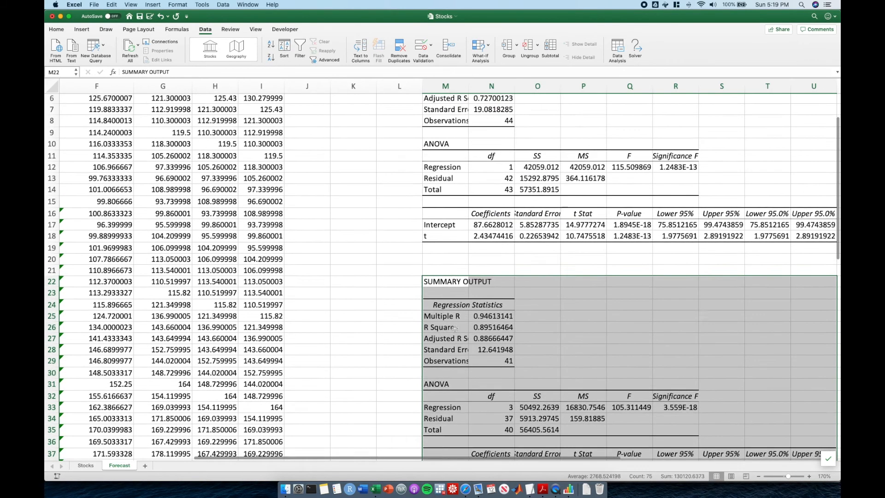
scroll(455, 333, "down", 3)
left_click(487, 358)
scroll(487, 326, "down", 4)
left_click(454, 375)
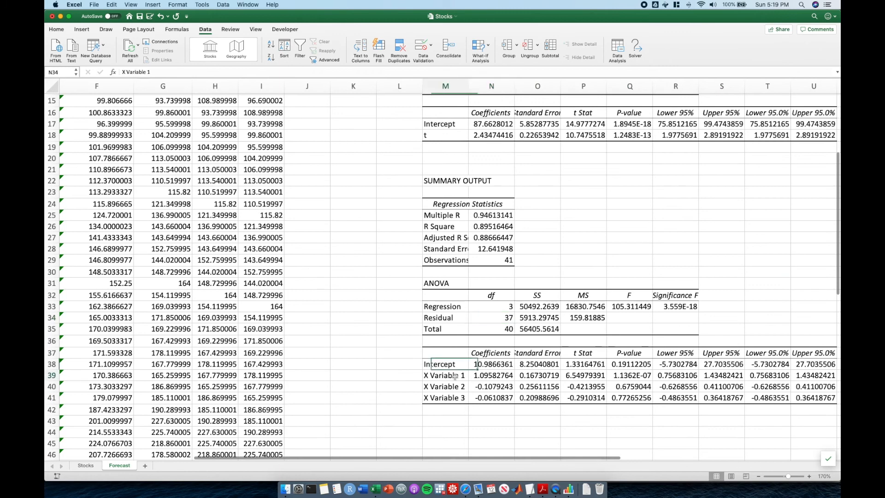
type("t-1")
key("Return")
type("t-2")
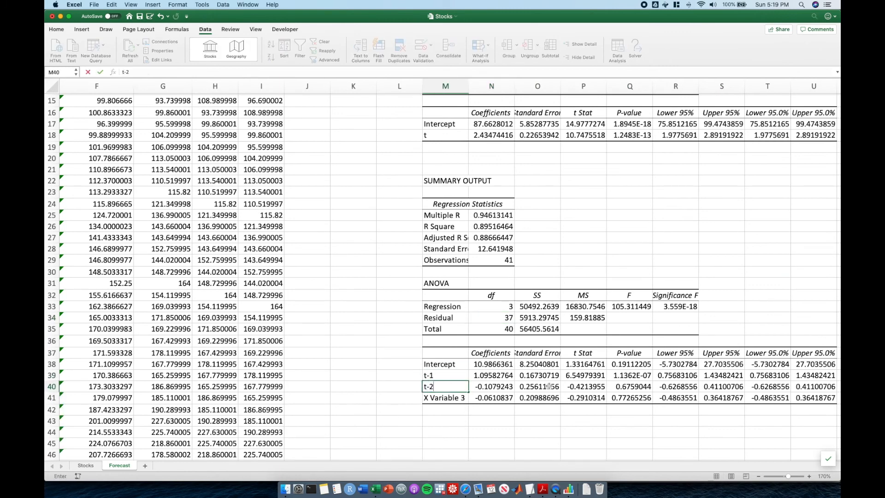
key("Return")
type("t-3")
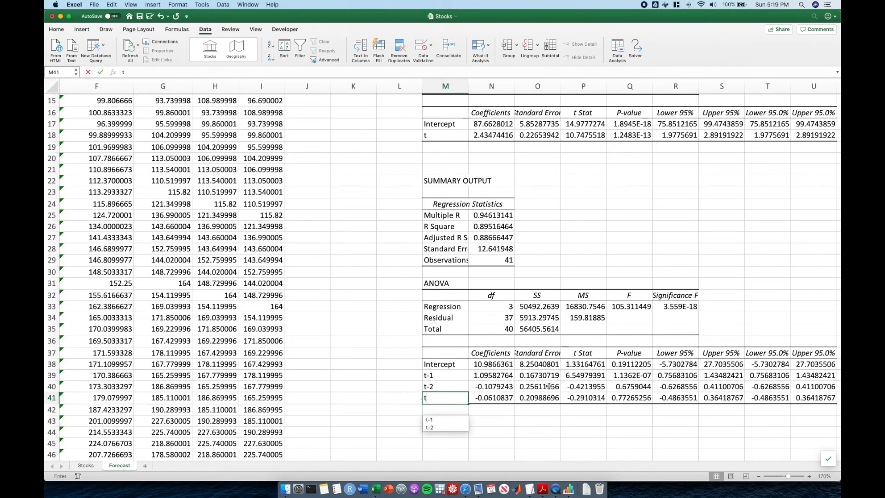
key("Return")
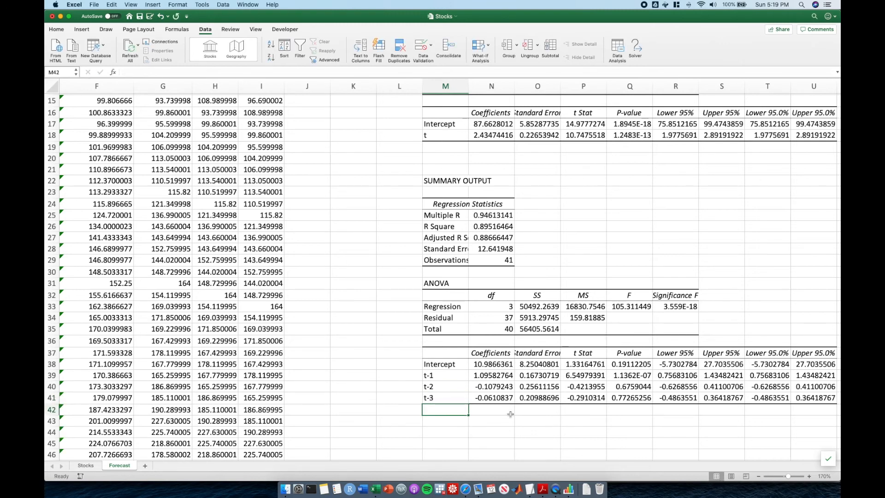
Step: Examine the autoregressive output's R Square, Adjusted R Square and Significance F, and the coefficients and P-values of the Intercept and each lag
left_click(488, 226)
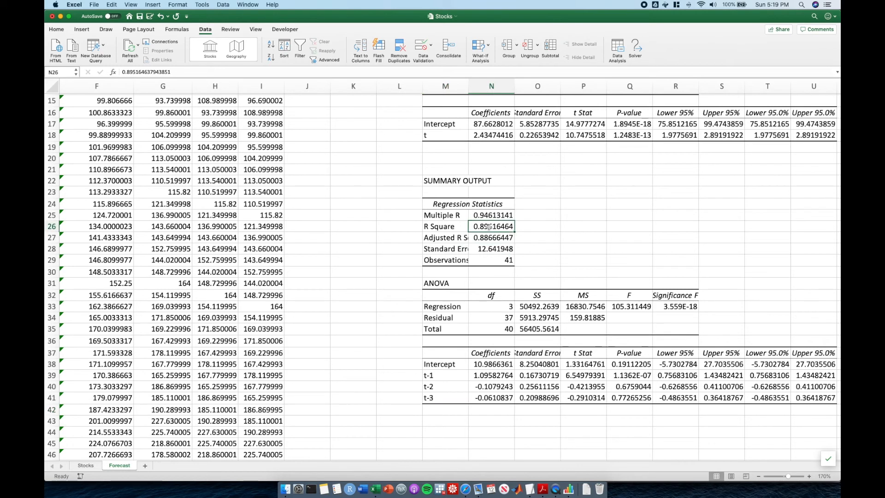
left_click_drag(442, 237, 493, 239)
left_click(673, 306)
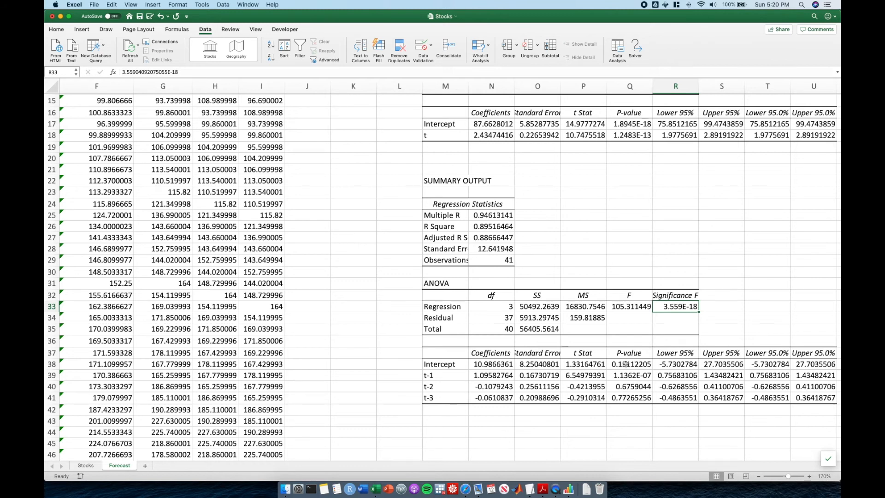
left_click_drag(445, 364, 628, 364)
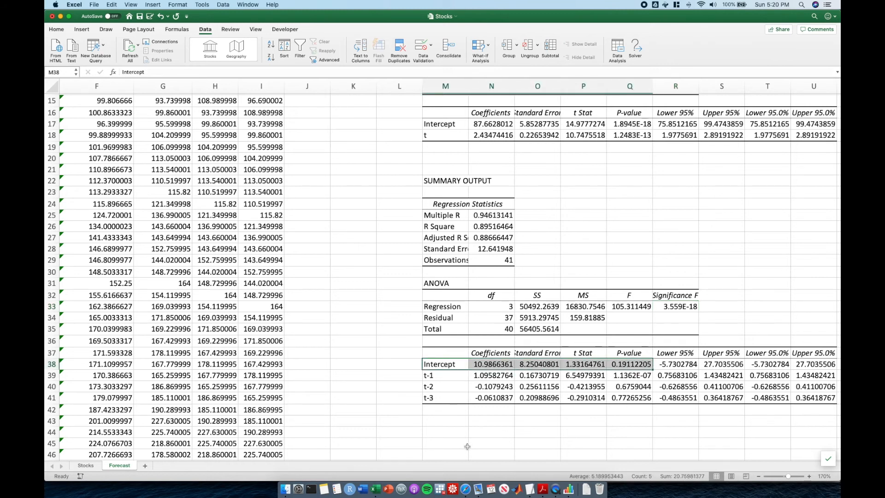
left_click_drag(436, 374, 615, 375)
left_click_drag(440, 387, 624, 388)
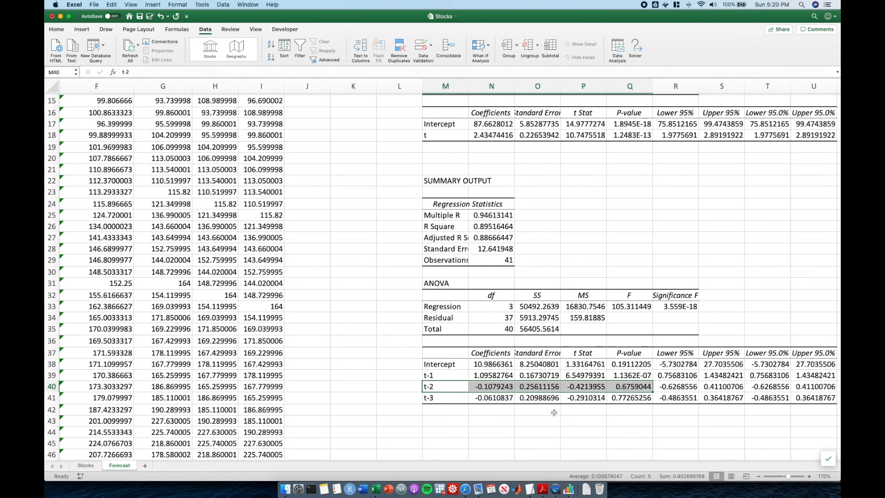
left_click_drag(441, 397, 628, 399)
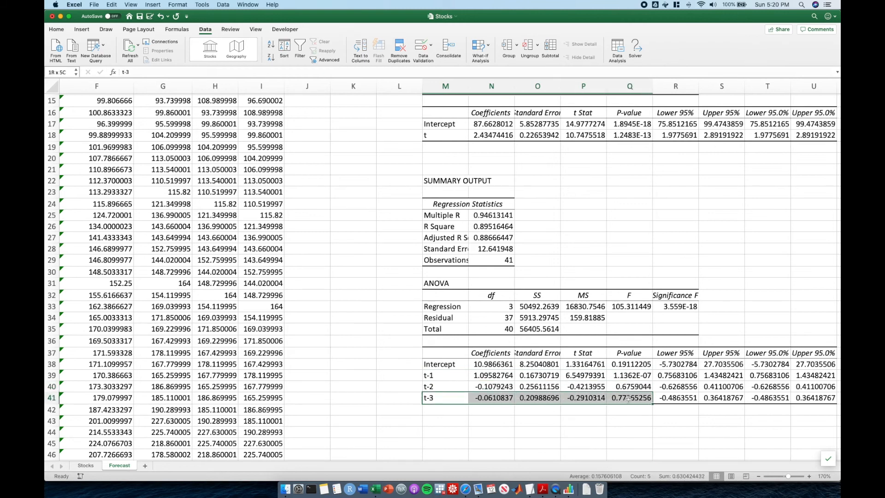
left_click(569, 429)
left_click(481, 239)
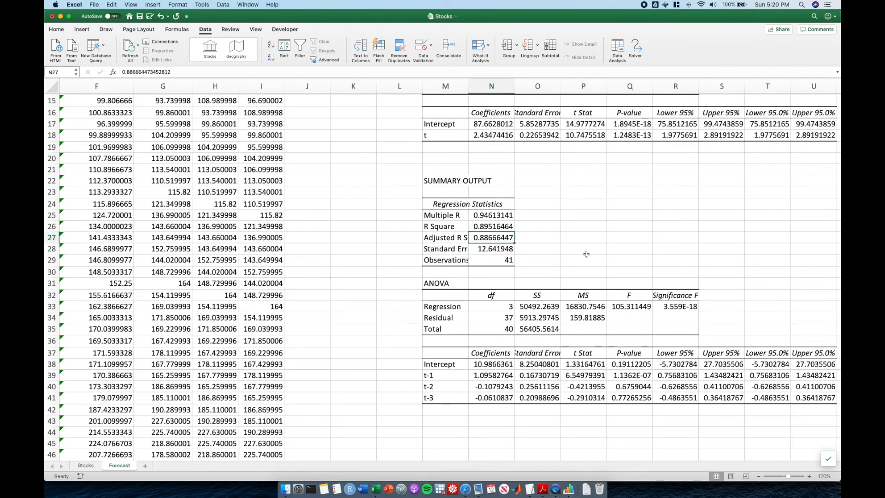
left_click_drag(432, 376, 620, 375)
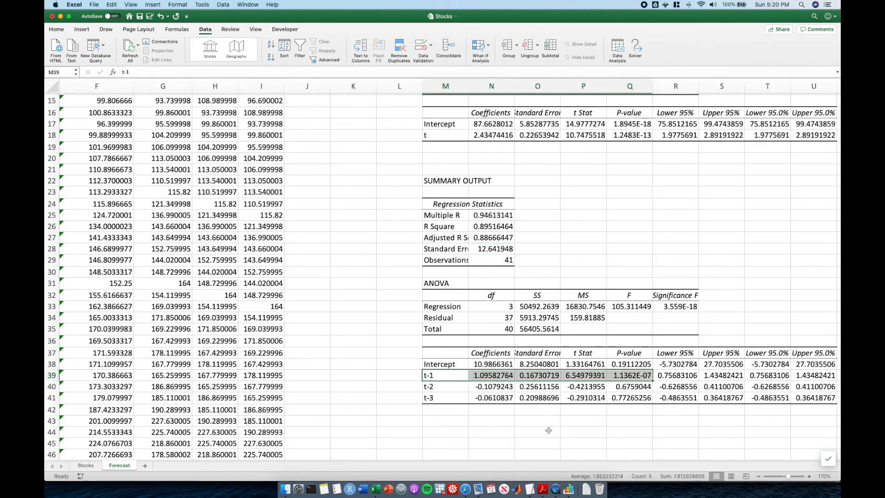
Step: Compare the linear trend and autoregressive regression outputs, and review the empty AutoRegressive AAPL column from J3 alongside the t-1 coefficient row
scroll(548, 430, "up", 5)
scroll(571, 428, "down", 4)
scroll(571, 426, "up", 4)
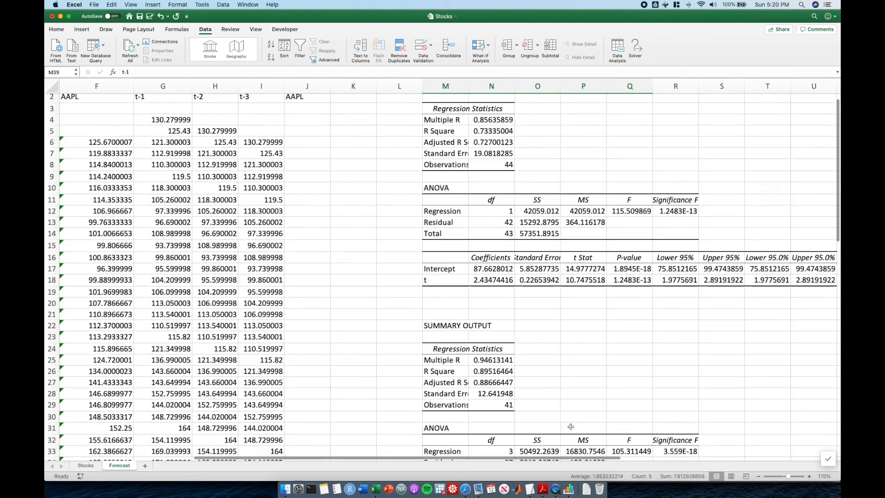
scroll(570, 426, "up", 1)
left_click_drag(348, 456, 327, 454)
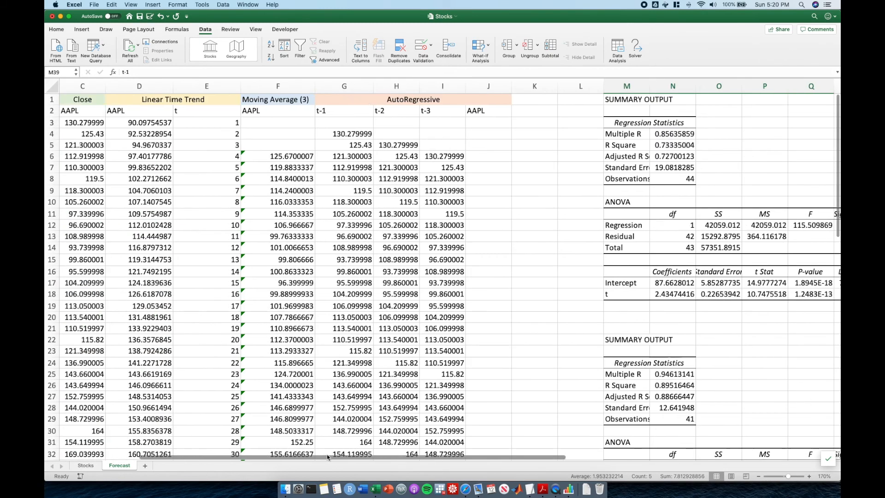
left_click(481, 123)
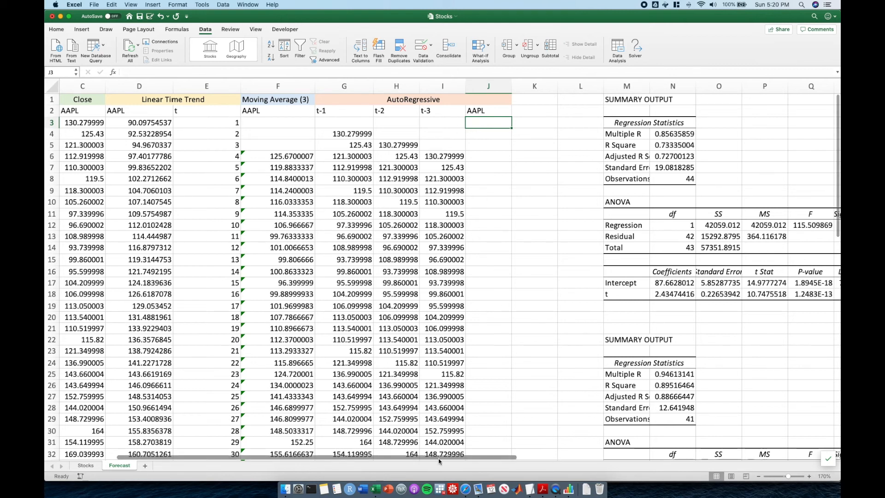
scroll(438, 458, "right", 8)
scroll(323, 276, "left", 2)
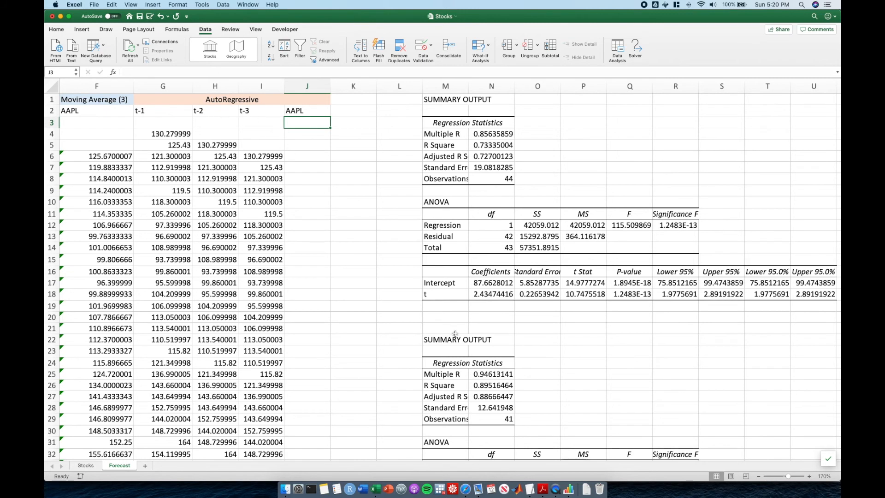
scroll(541, 325, "down", 6)
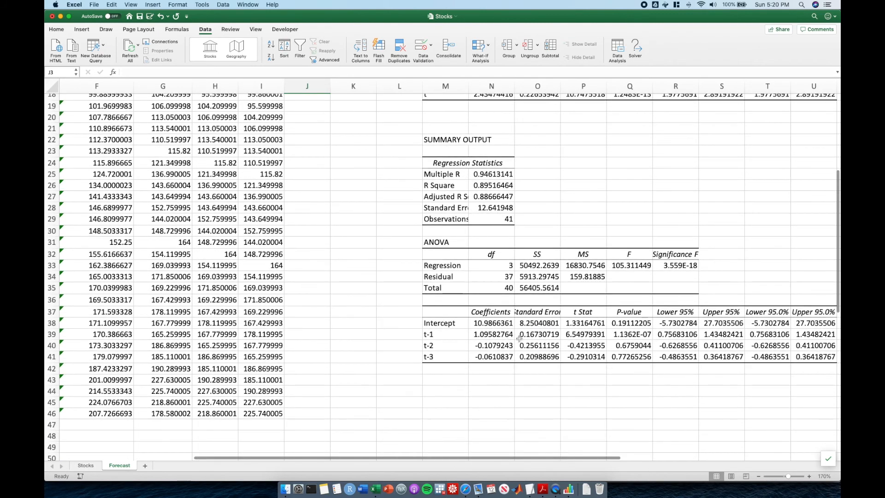
left_click_drag(461, 337, 631, 335)
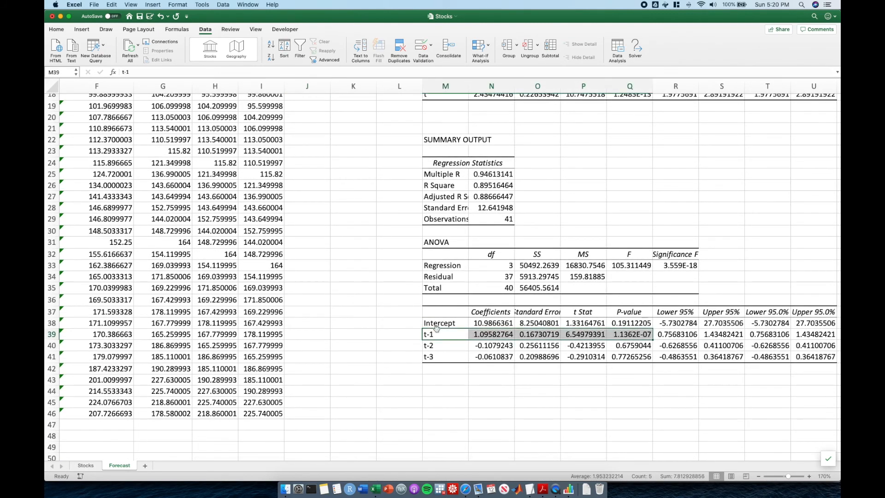
left_click(384, 317)
scroll(383, 317, "up", 6)
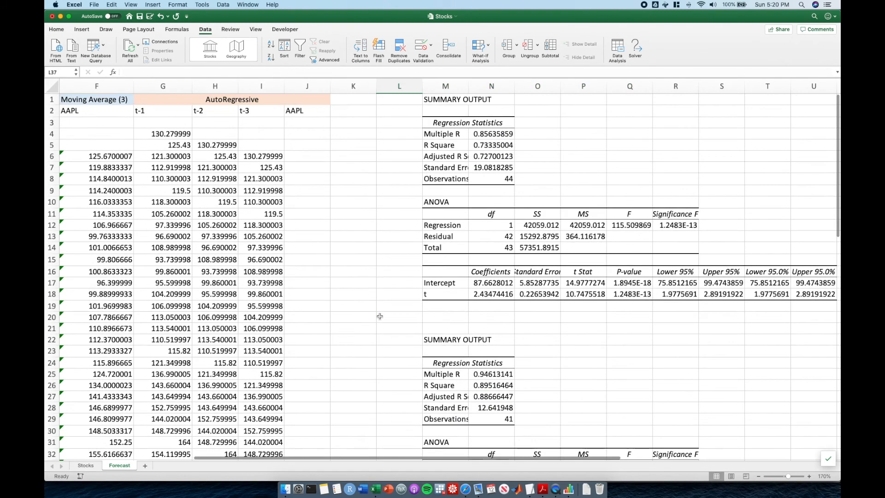
Step: Enter the formula =$N$39*G3 in J3 of the AutoRegressive AAPL column, multiplying the fixed t-1 coefficient by the t-1 value
left_click(309, 122)
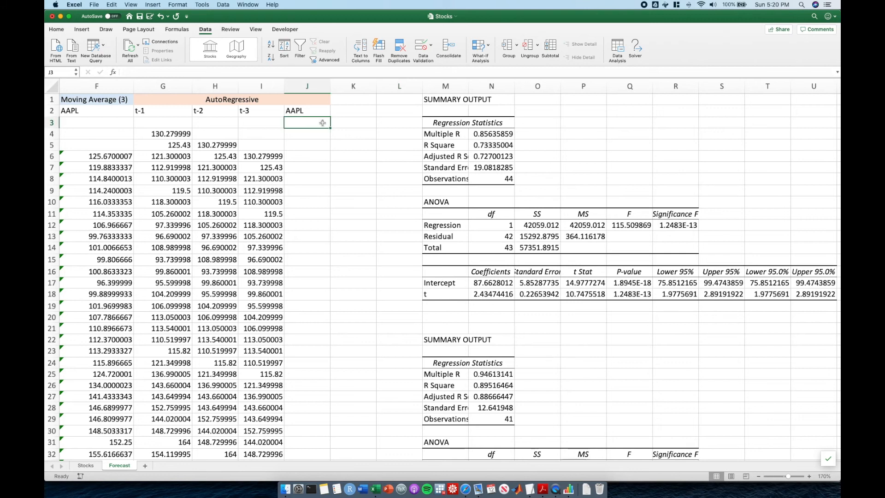
type("=")
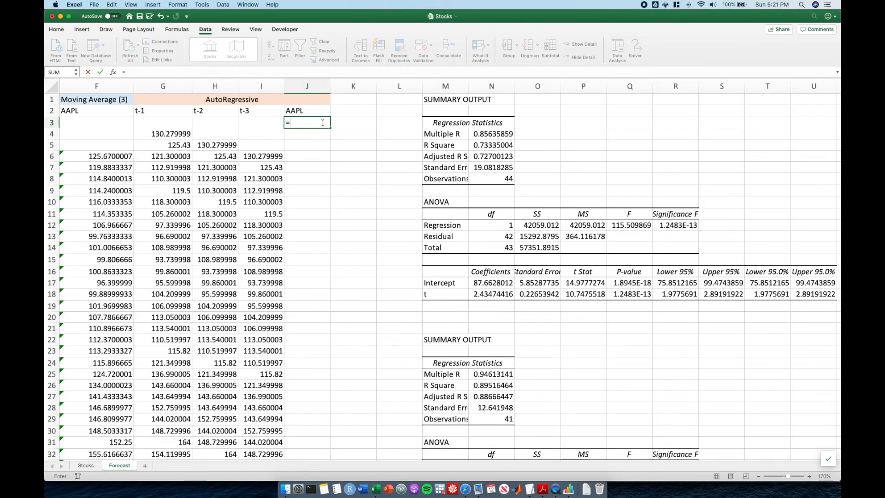
scroll(392, 258, "down", 4)
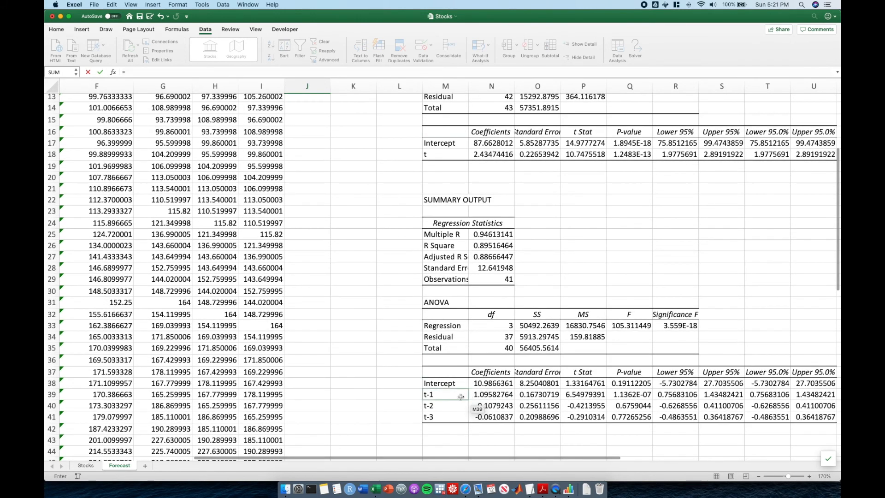
left_click(480, 395)
key("F4")
scroll(481, 395, "up", 4)
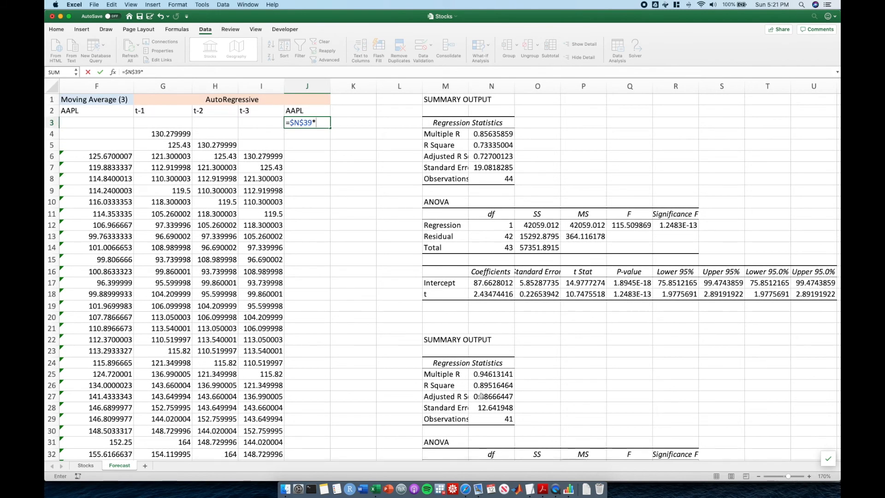
type("*")
left_click(179, 123)
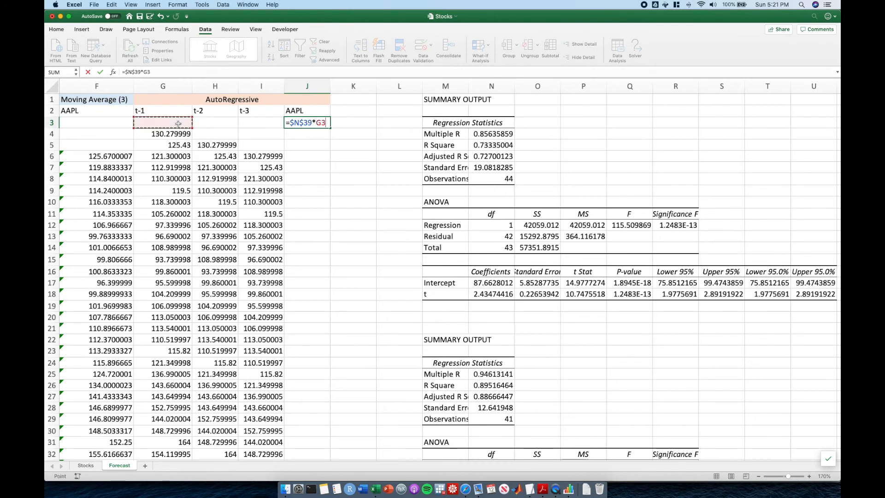
key("Return")
key("Up")
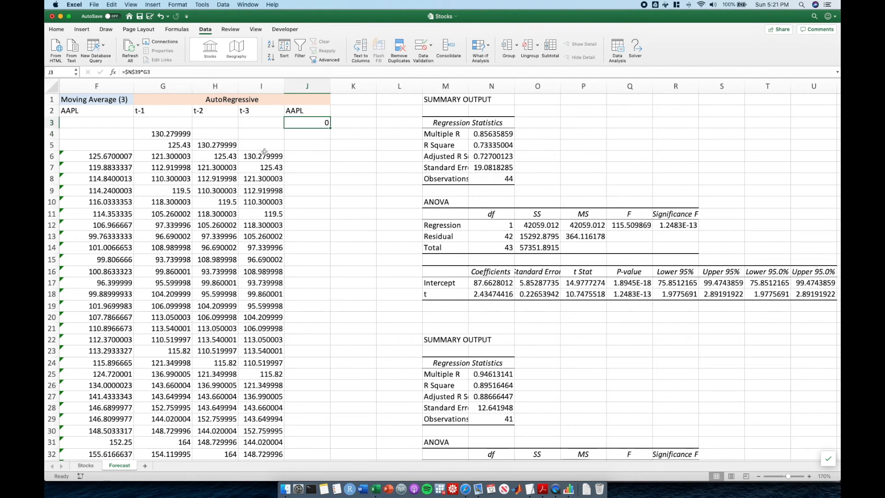
Step: Fill the J3 formula down column J and clear the surplus results below row 46, starting at J47
double_click(331, 128)
scroll(307, 290, "down", 10)
left_click_drag(305, 286, 298, 413)
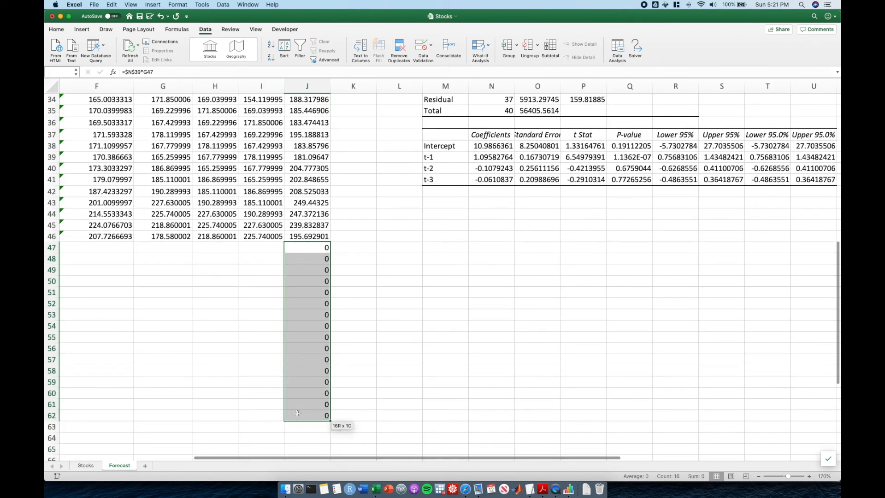
scroll(336, 369, "up", 10)
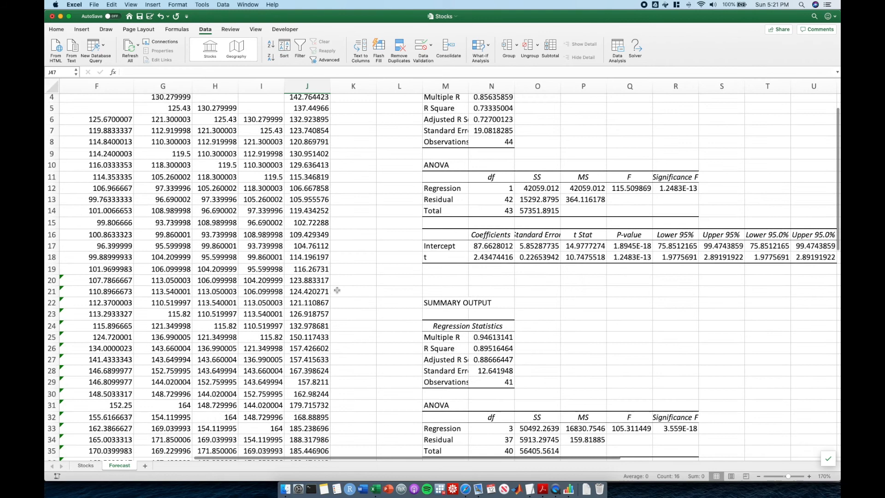
scroll(337, 290, "up", 3)
left_click(317, 239)
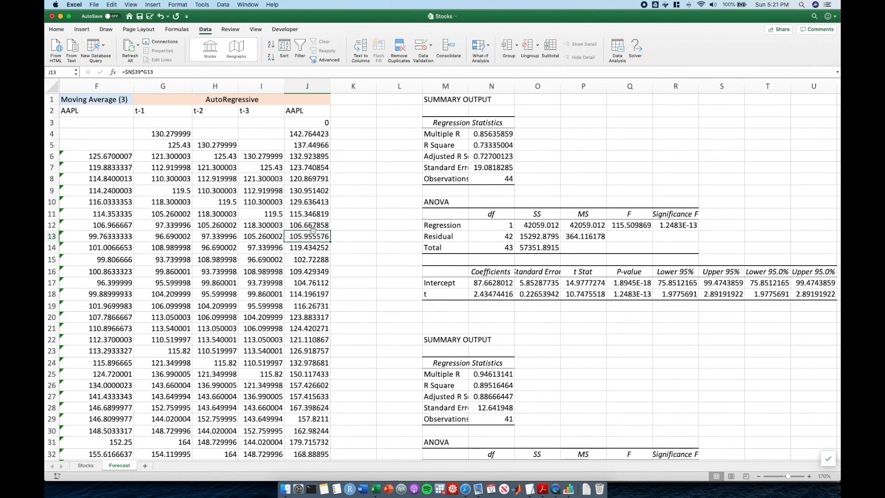
Step: Compare the actual AAPL closes in column C with the autoregressive forecasts in column J over the first rows
left_click_drag(373, 458, 282, 456)
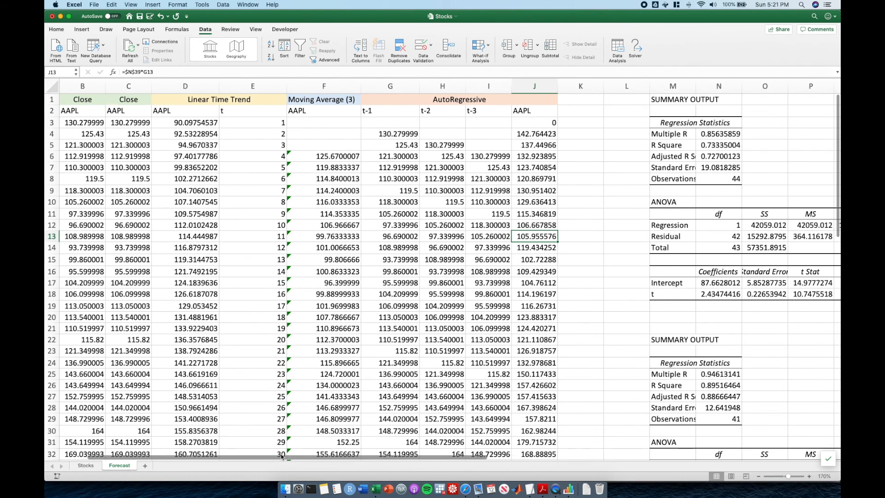
left_click_drag(127, 122, 131, 271)
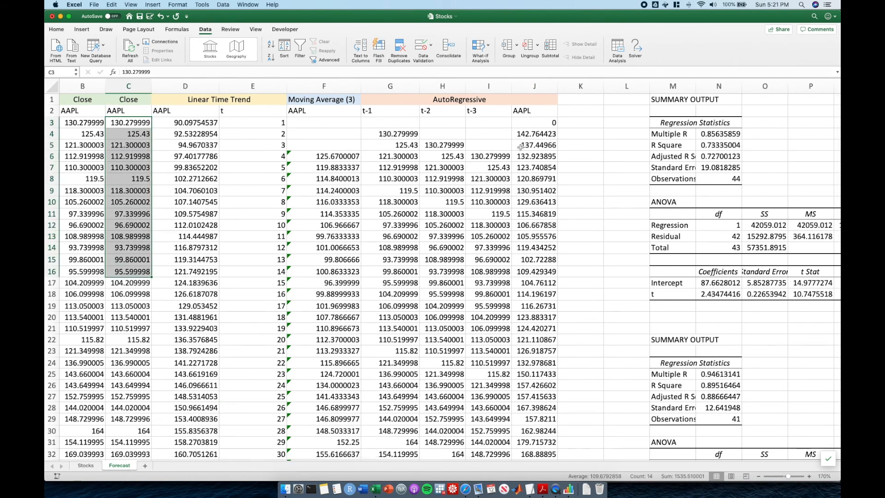
left_click_drag(531, 133, 544, 312)
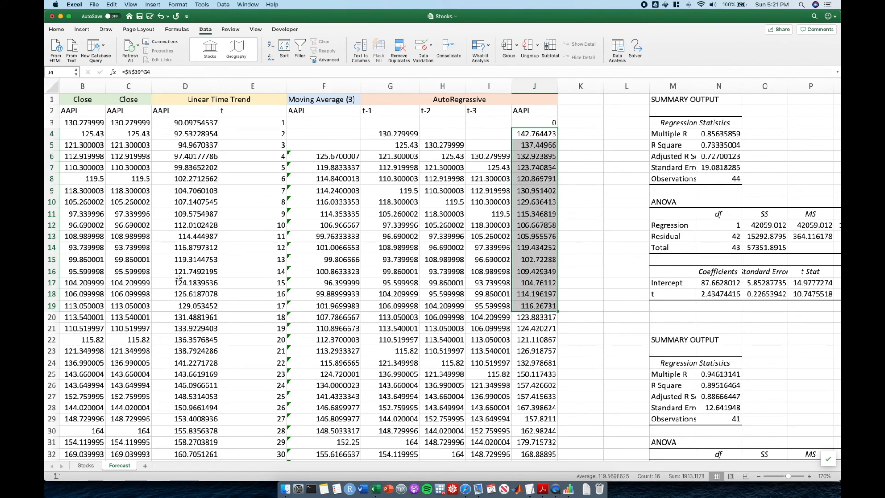
Step: Compare the row 46 actual close with the linear trend, moving average and autoregressive forecasts in D46, F46 and J46
scroll(285, 298, "down", 7)
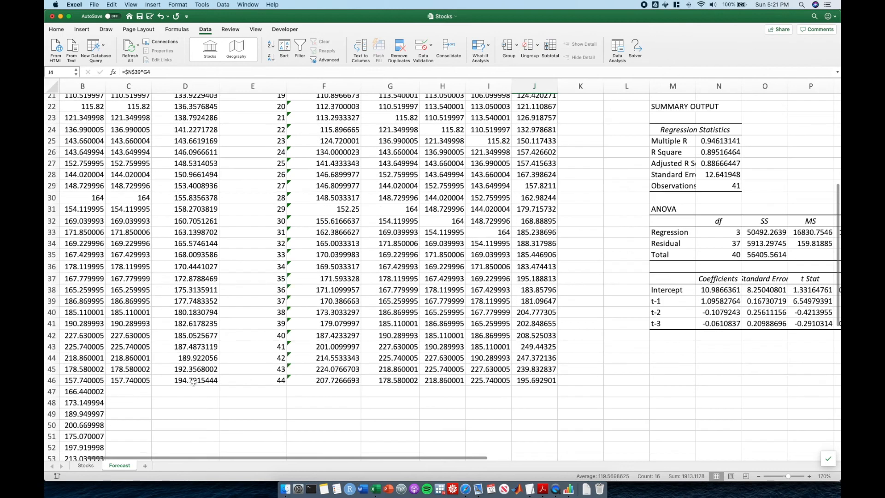
left_click(57, 380)
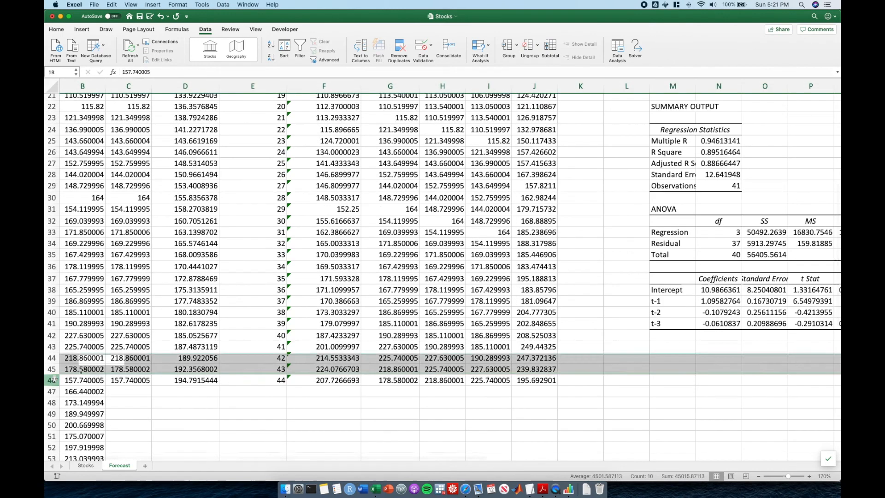
left_click(165, 380)
left_click(143, 381)
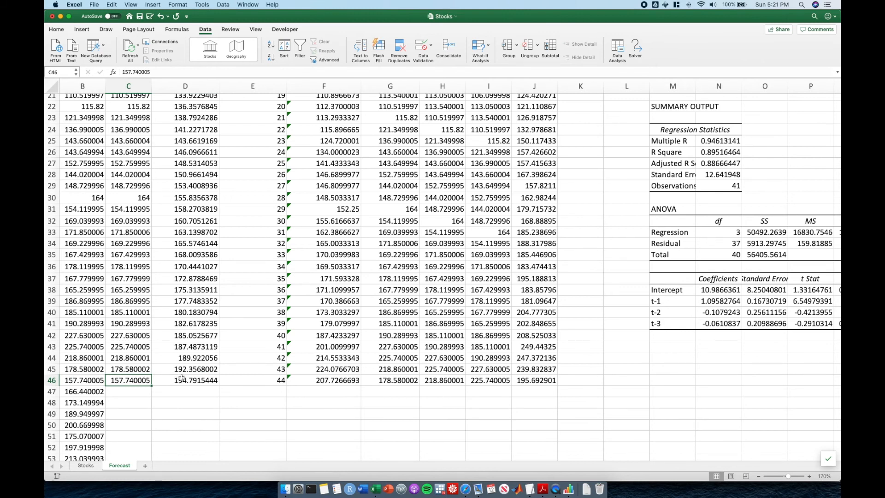
left_click(196, 379)
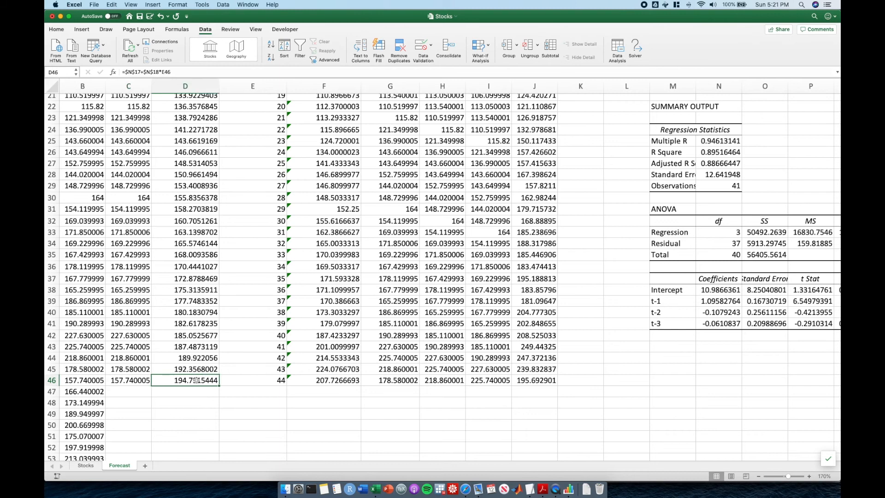
left_click(310, 380)
left_click(526, 382)
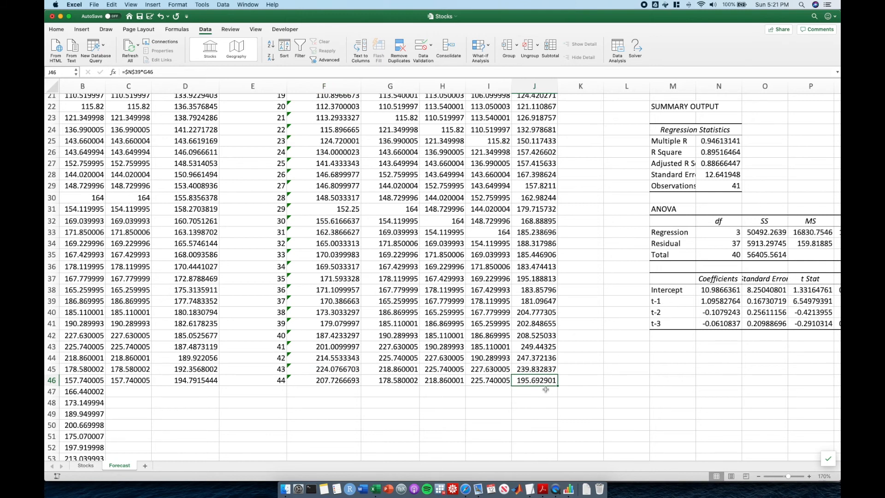
left_click_drag(540, 380, 73, 382)
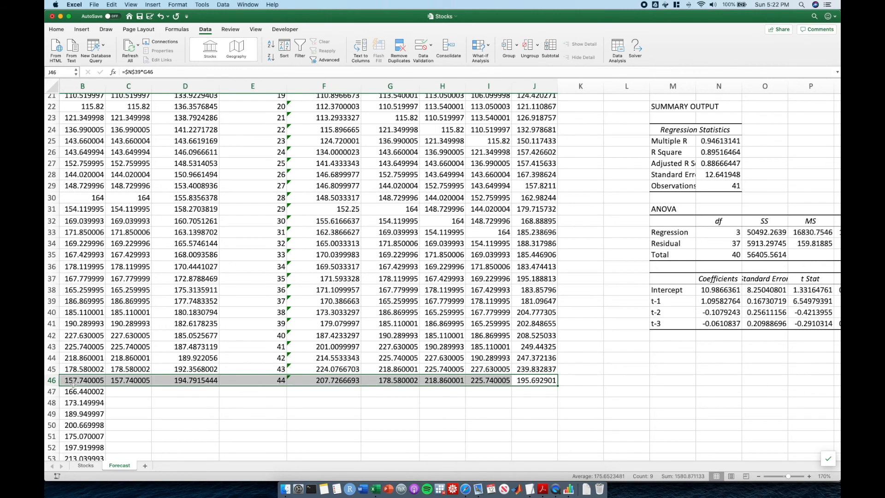
left_click(187, 383)
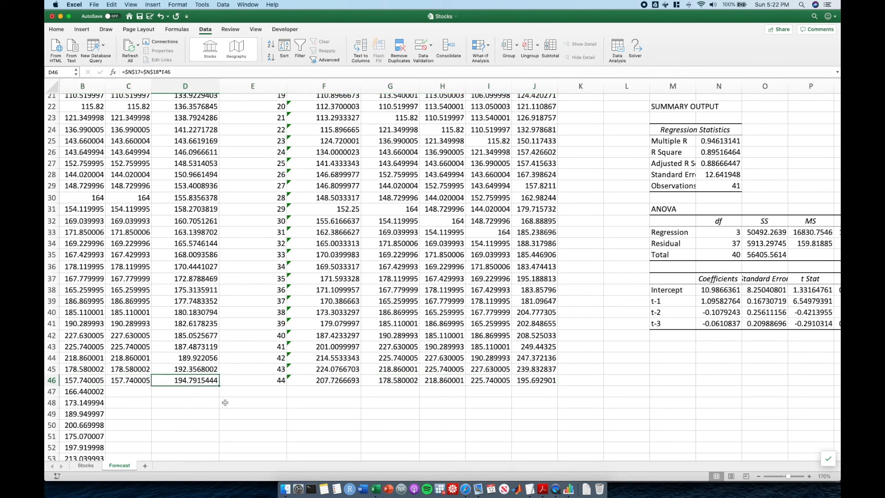
left_click_drag(195, 382, 523, 383)
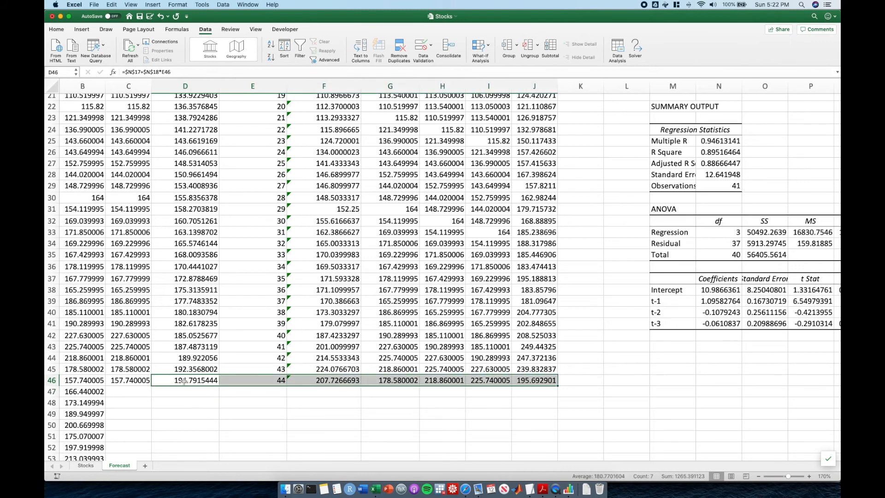
left_click(186, 381)
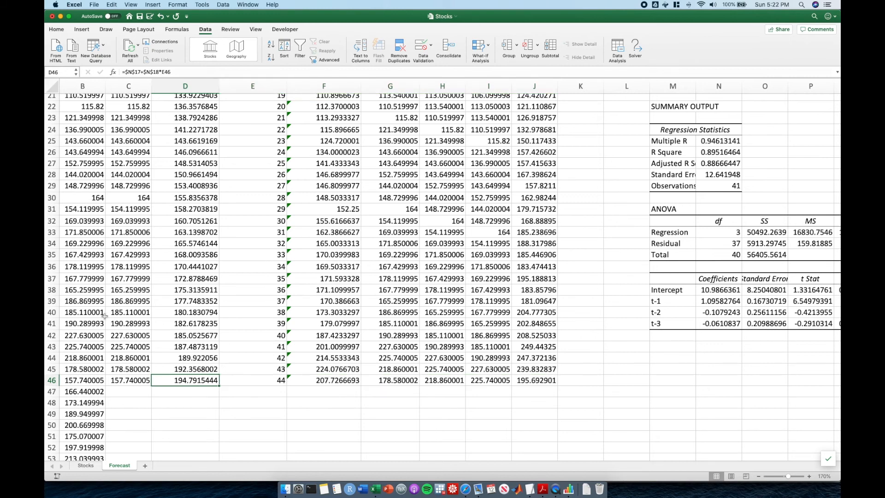
Step: Review the forecasts against their dates, including the 3/1/18 row, and the forecasting model headings in row 1
scroll(103, 304, "up", 4)
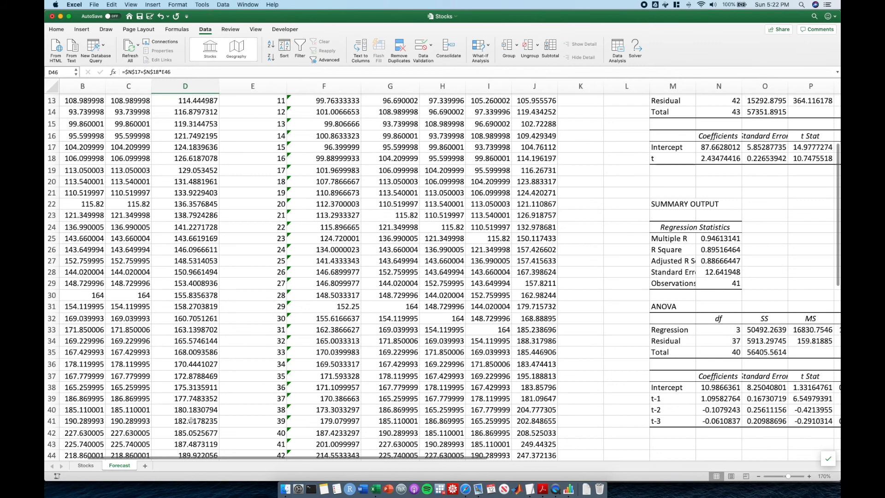
scroll(206, 461, "left", 2)
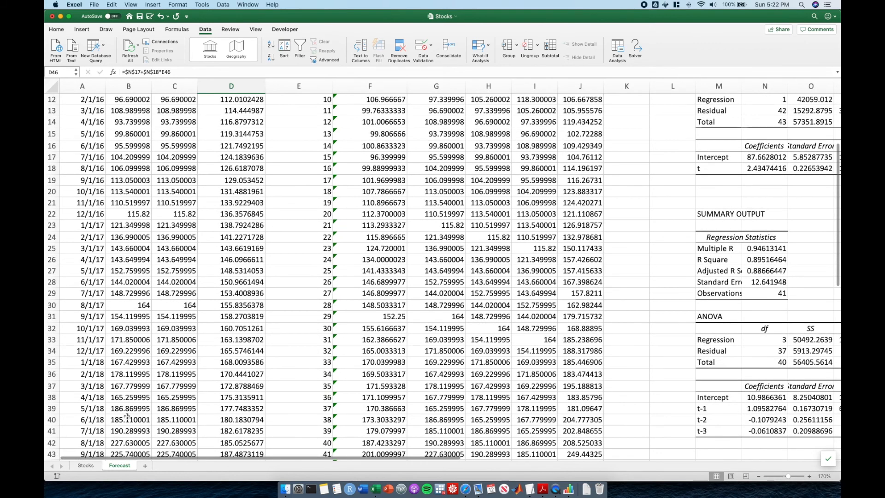
left_click(52, 380)
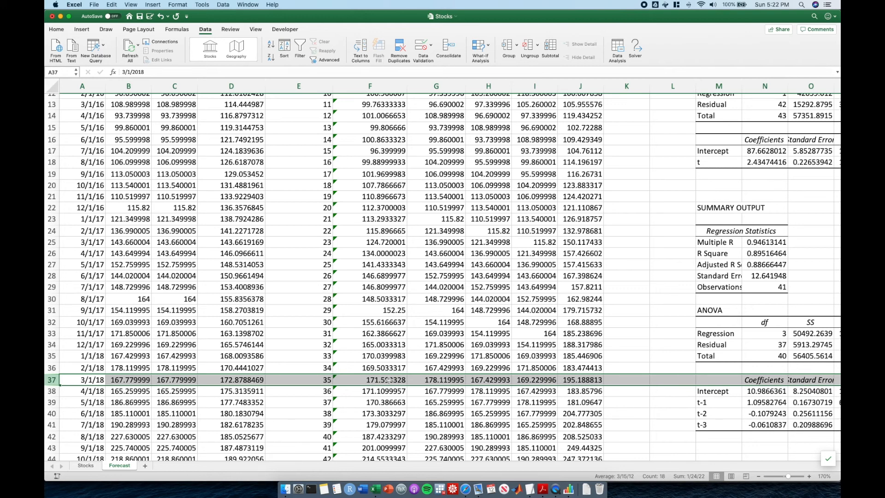
scroll(509, 242, "up", 5)
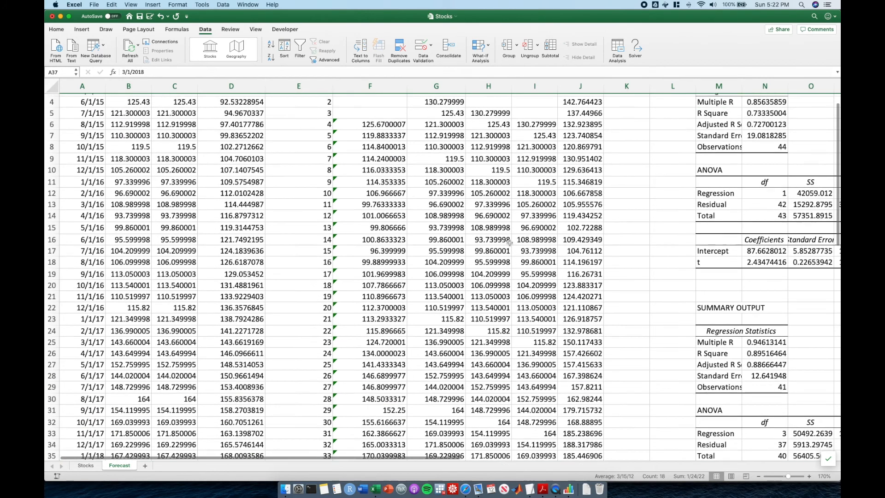
scroll(509, 242, "up", 2)
left_click_drag(256, 99, 580, 99)
left_click(488, 202)
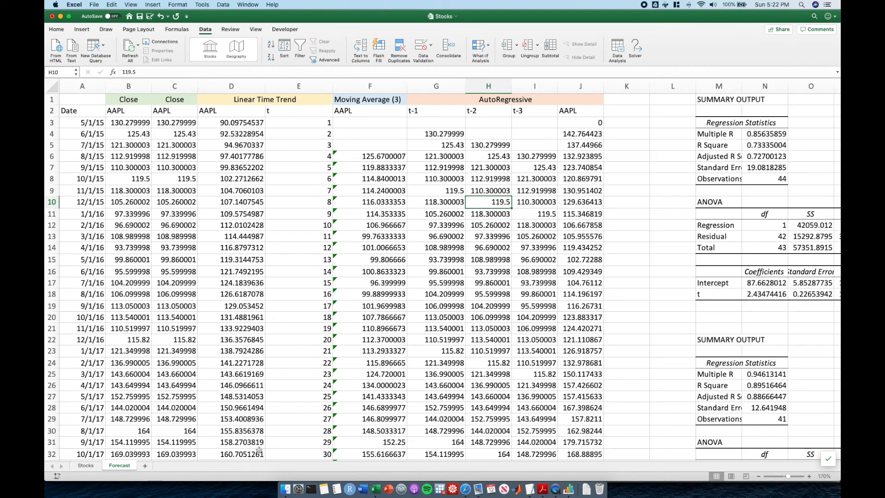
Step: Compare the linear trend regression's R Square with the autoregressive regression's Adjusted R Square
left_click_drag(153, 460, 171, 461)
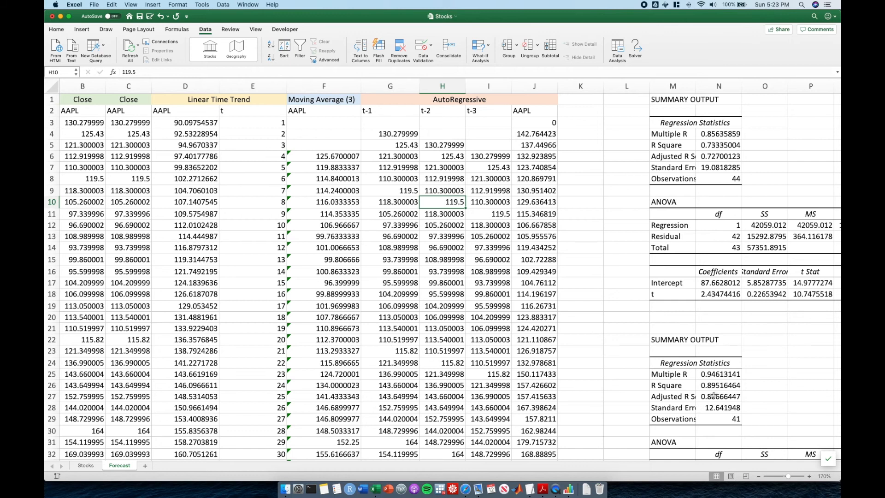
left_click_drag(683, 146, 730, 145)
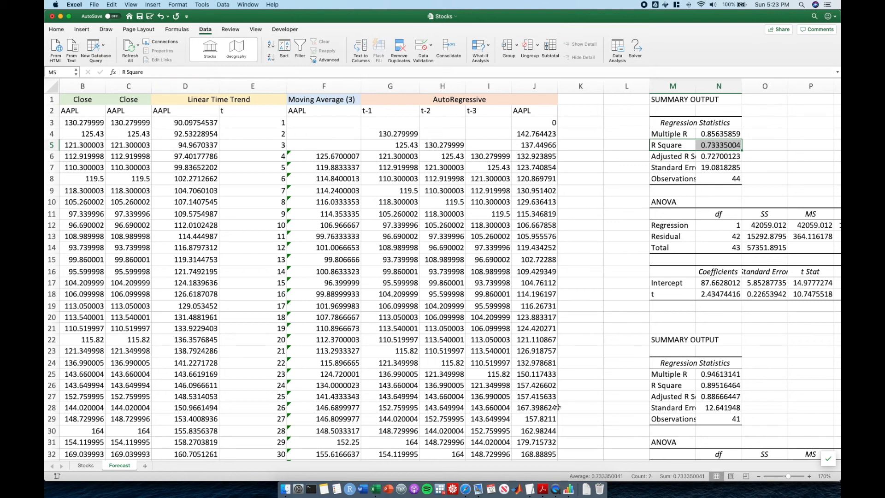
left_click_drag(679, 396, 716, 394)
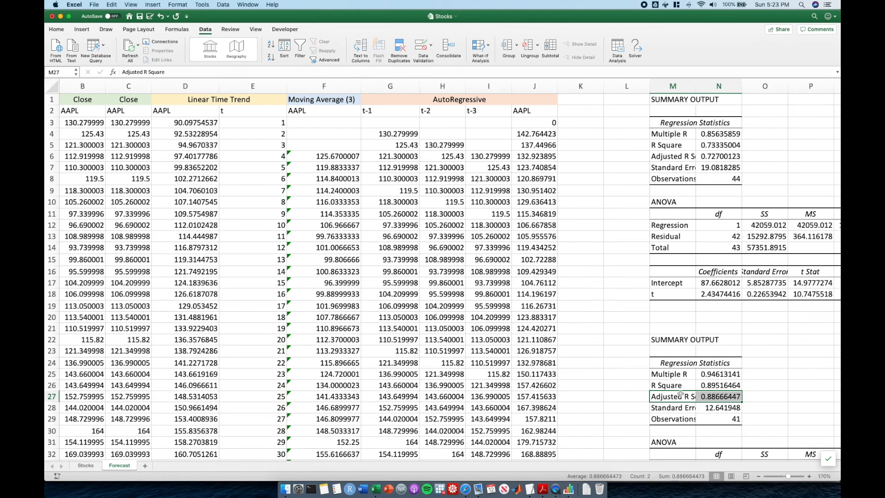
left_click(763, 397)
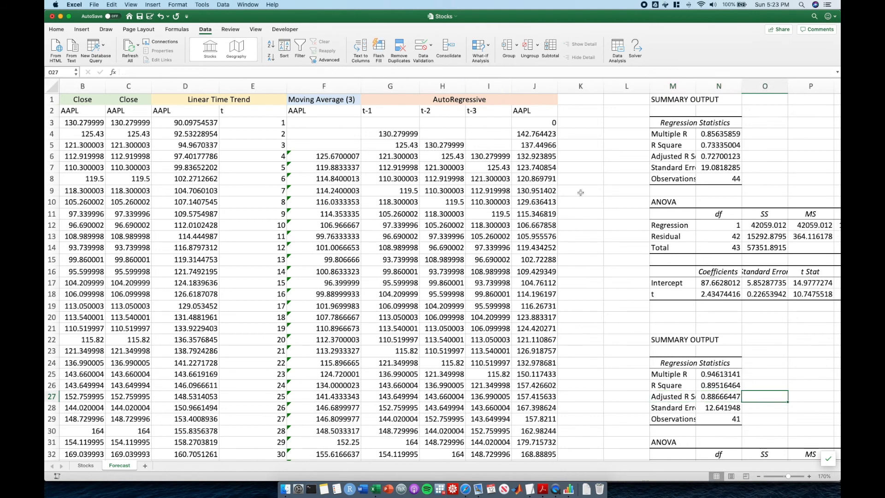
left_click_drag(687, 397, 712, 397)
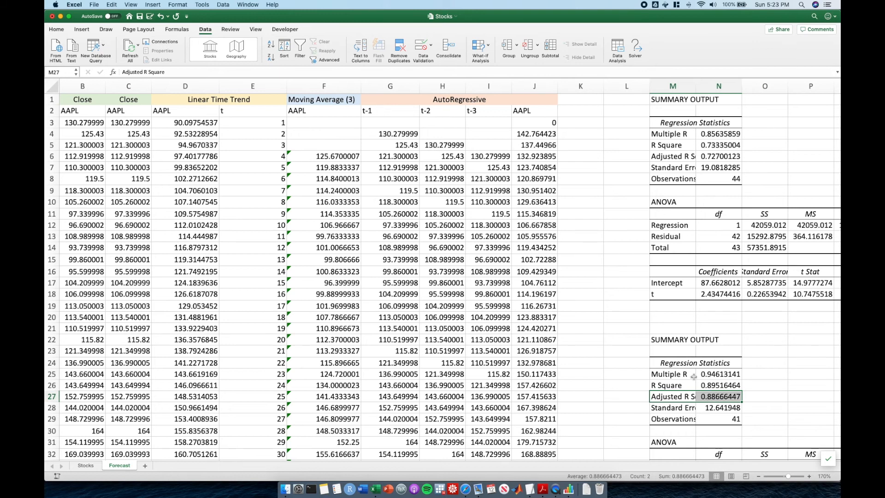
left_click(633, 399)
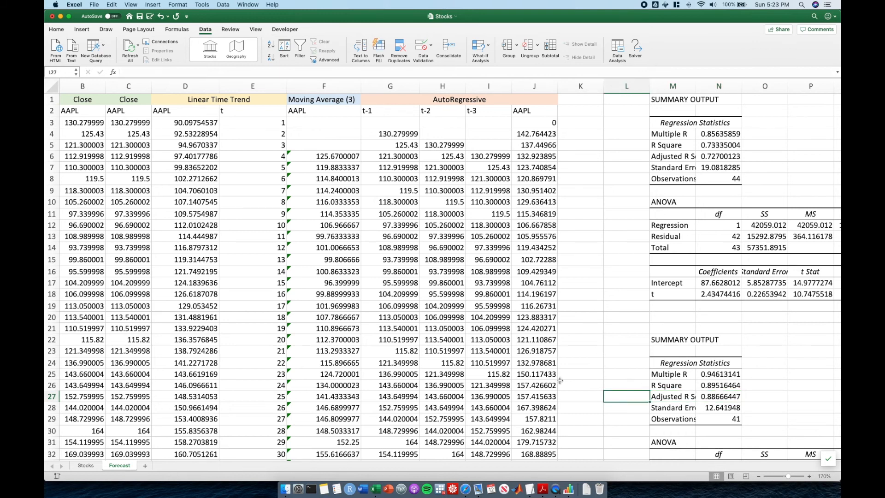
scroll(559, 381, "down", 4)
scroll(576, 375, "up", 4)
Step: Switch to Adobe Acrobat Reader, read the mean-squared error definition on slide 37 of Personal Finance and Forecasting.pdf, and return to Excel
key("super+Tab")
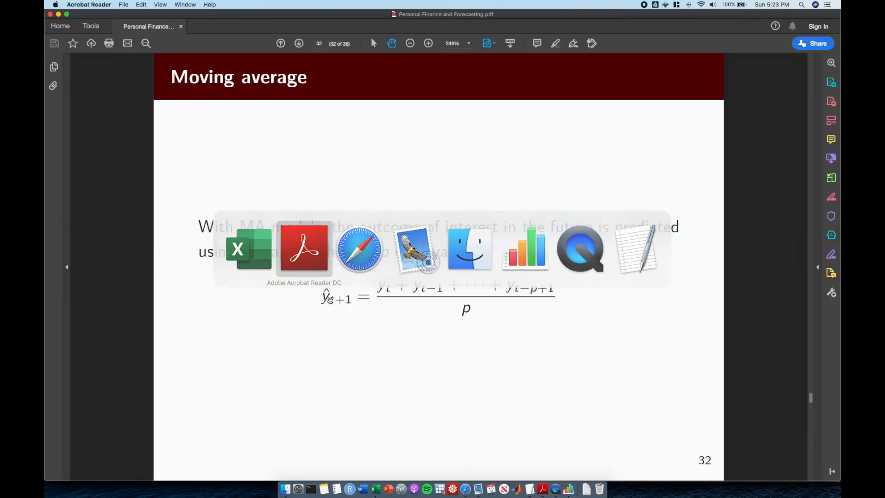
scroll(458, 299, "down", 6)
scroll(458, 300, "up", 1)
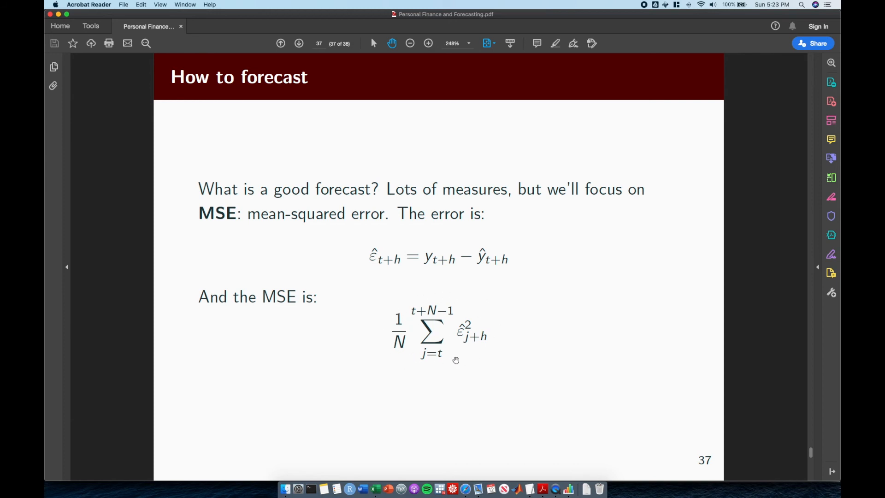
key("super+Tab")
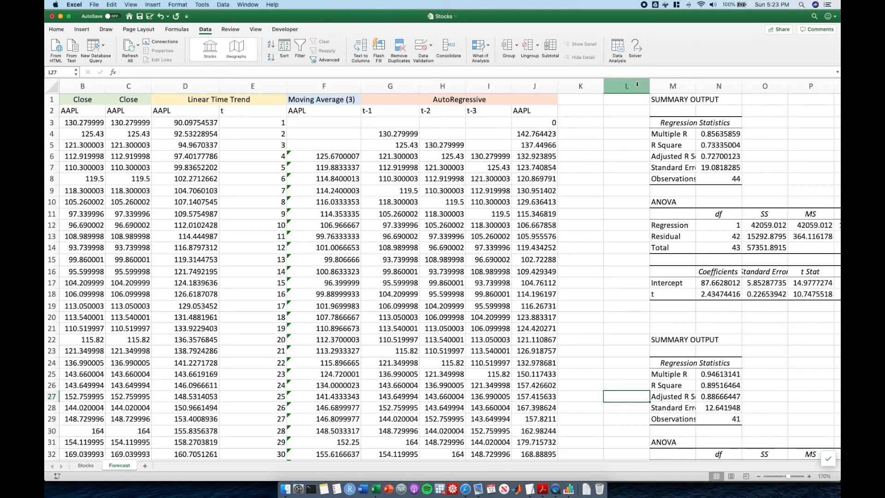
Step: Insert three blank columns at column L, ahead of the regression summary output
left_click(626, 86)
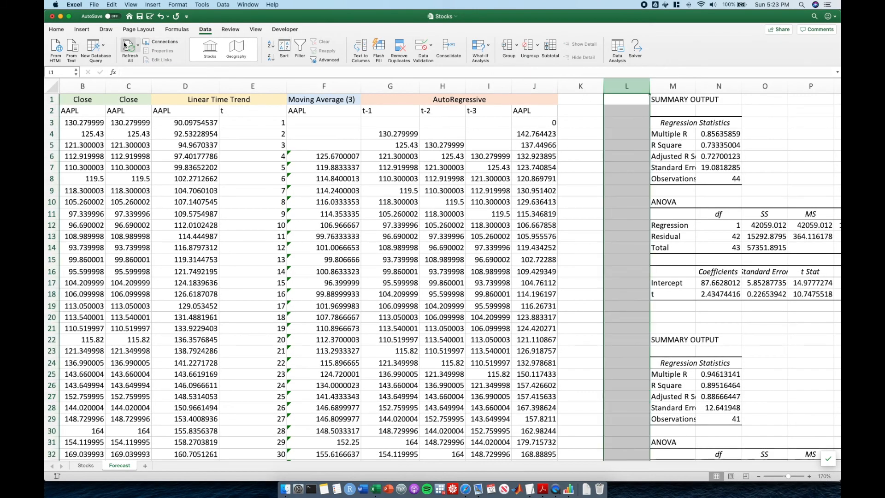
left_click(56, 29)
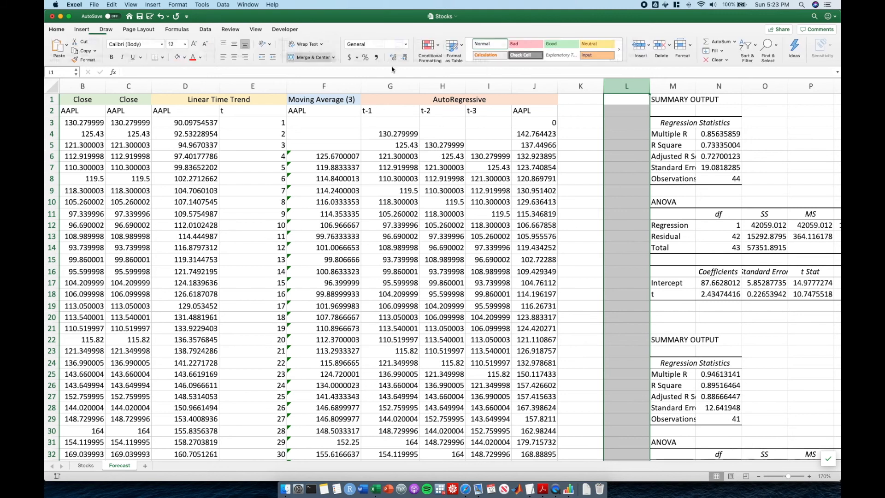
left_click(641, 47)
left_click(641, 47)
left_click(641, 47)
left_click(664, 170)
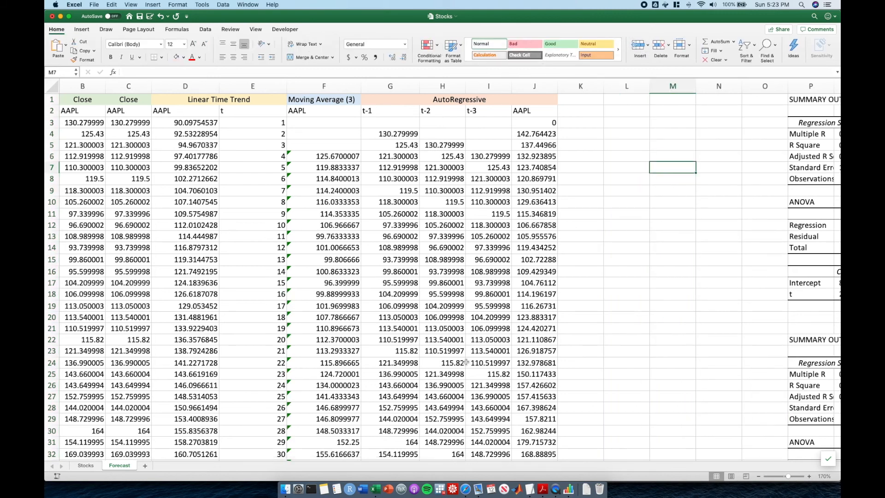
Step: Copy the AAPL Close column with its headings from C1:C46 into column L, starting at L1
left_click(129, 98)
key("super+shift+Down")
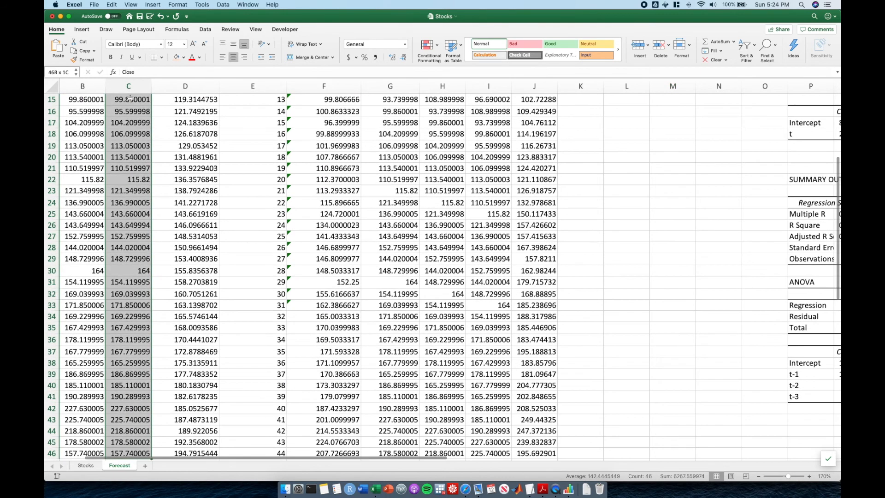
key("super+c")
key("Right")
key("Right")
key("Right")
key("Right")
key("Right")
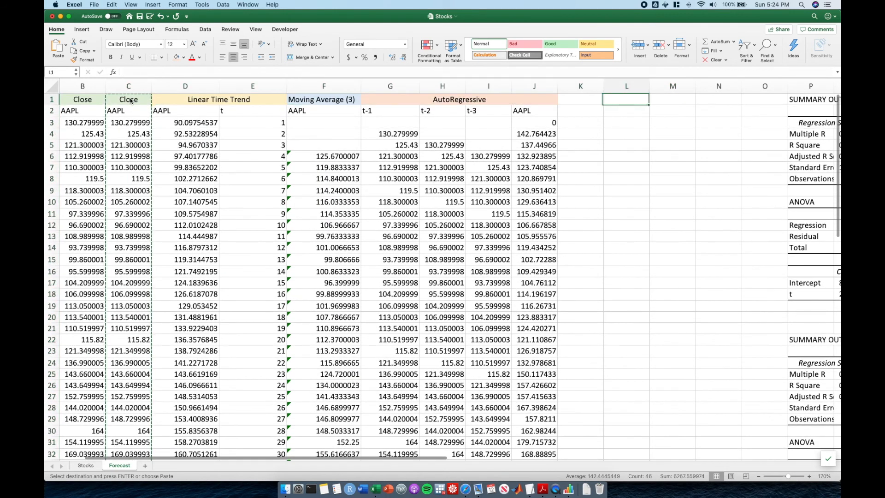
key("super+v")
Step: Copy the linear trend forecasts with their AAPL heading from D2:D46 and paste them as values starting at M2
key("Left")
key("Left")
key("Left")
key("Left")
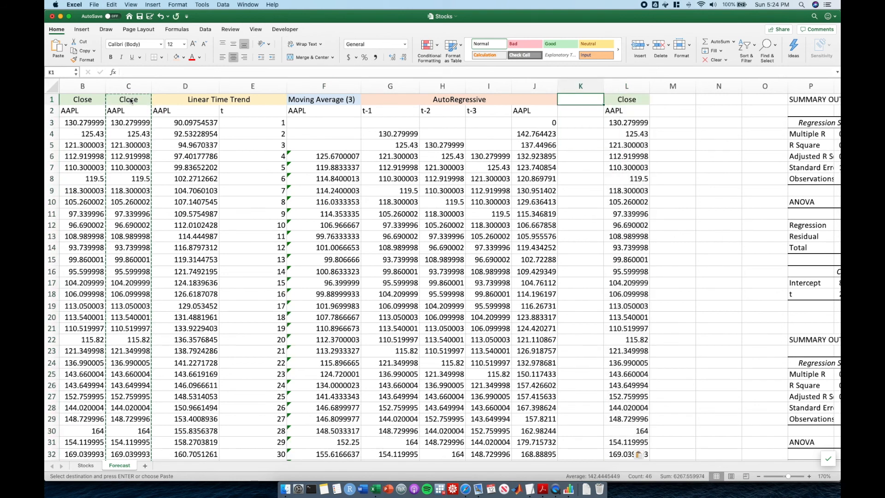
key("Down")
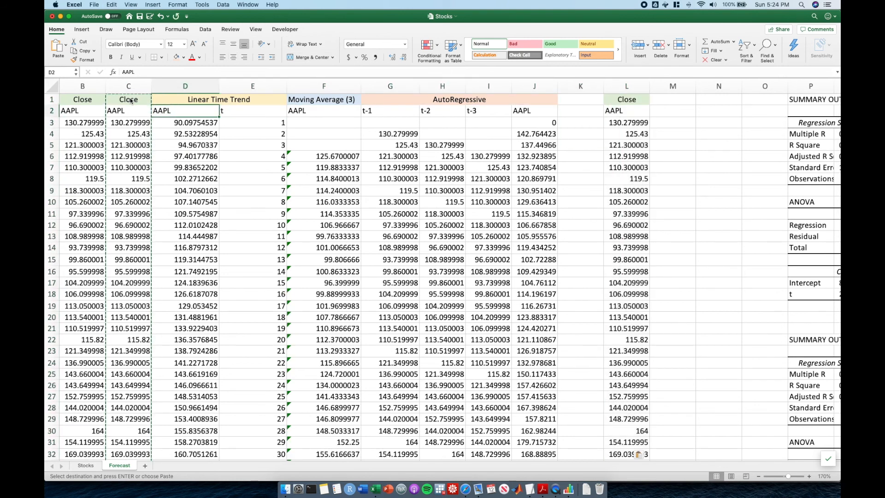
key("super+shift+Down")
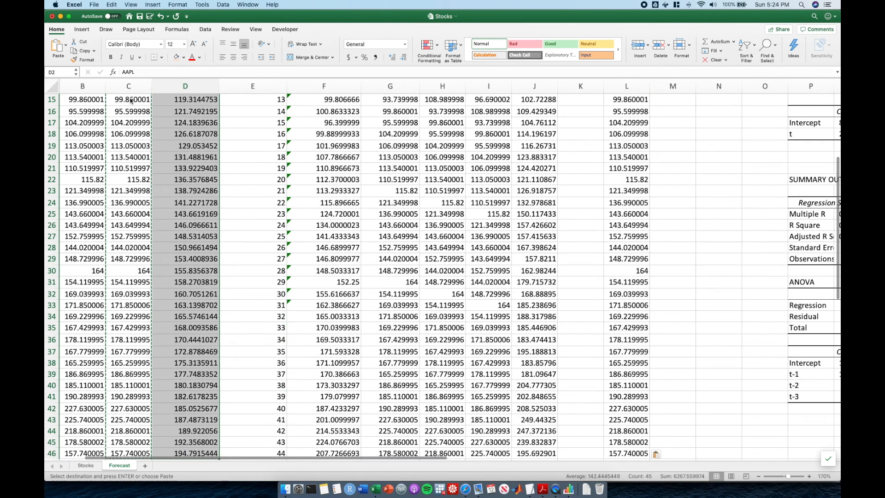
key("super+c")
key("Right")
key("Right")
key("Right")
key("Right")
key("Right")
key("Right")
key("Right")
key("Right")
key("Right")
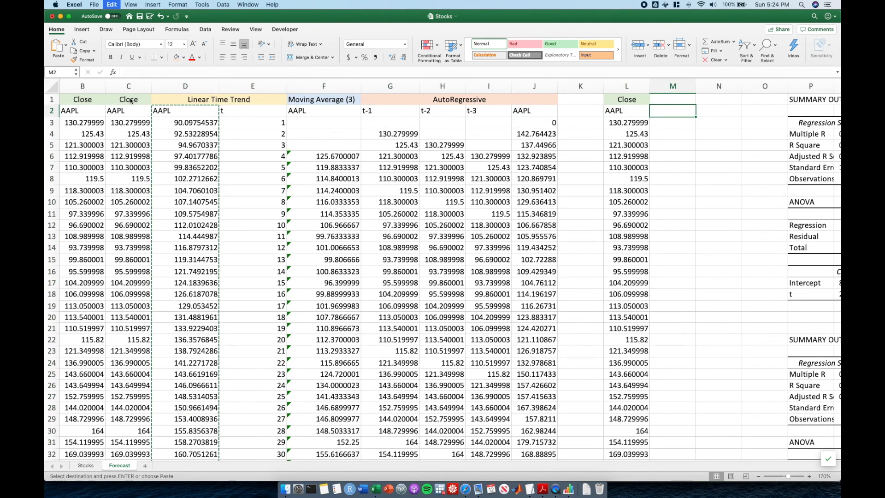
key("super+v")
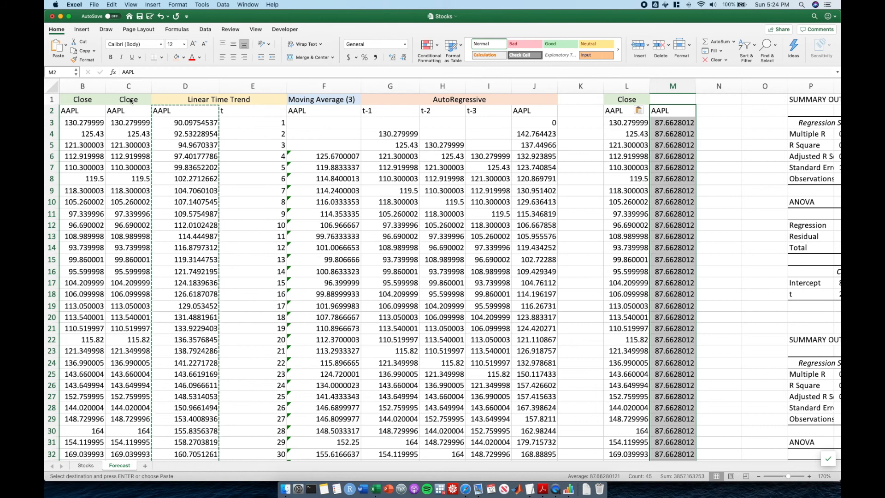
key("super+z")
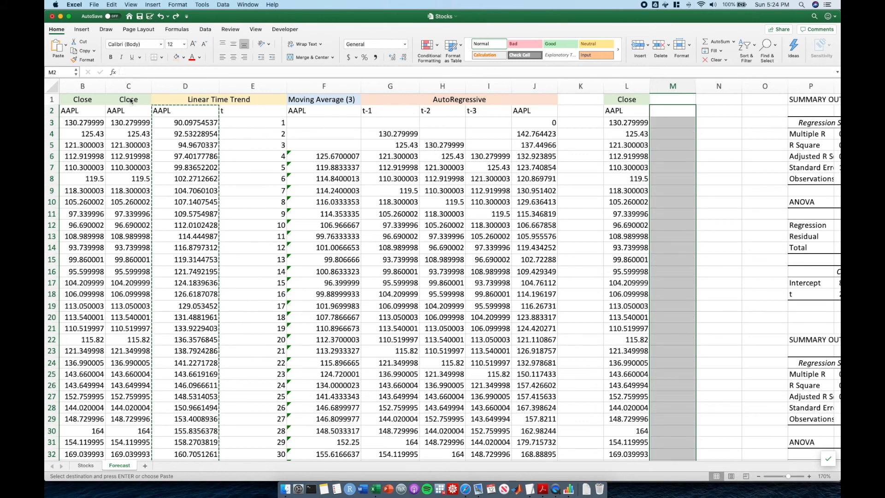
key("ctrl+super+v")
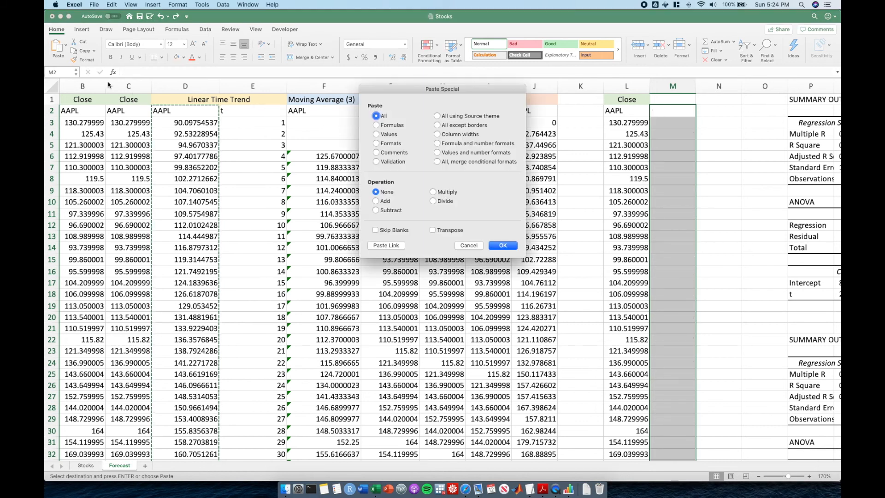
left_click(388, 134)
left_click(497, 243)
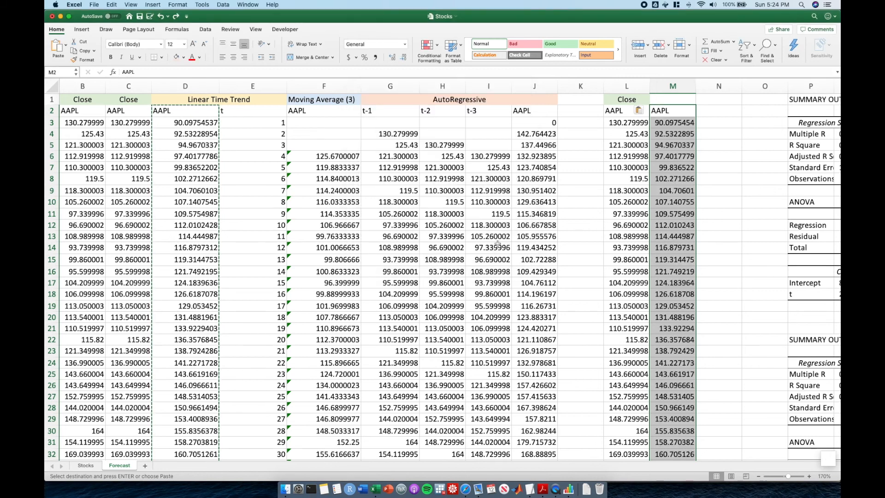
Step: Enter the heading LTT in M1
left_click(676, 99)
type("LTT")
key("Return")
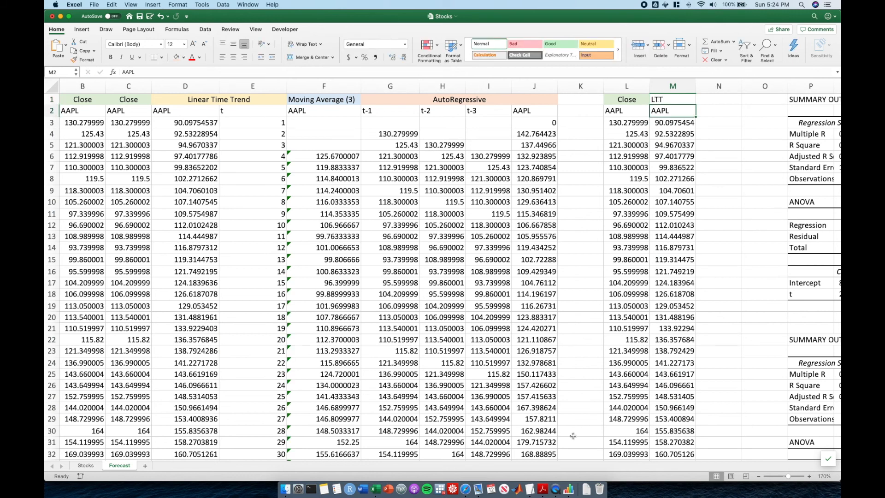
Step: Clear the pasted linear trend values from M3:M46, keeping the two heading cells above them
left_click(710, 99)
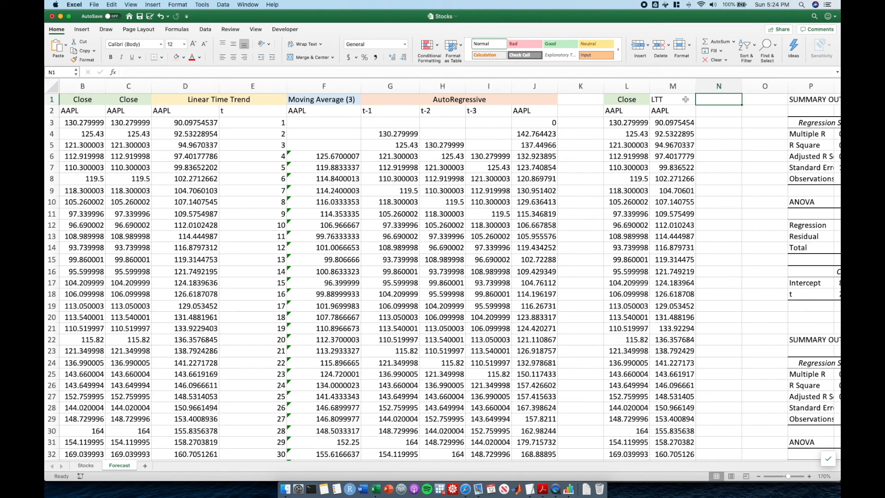
left_click(672, 124)
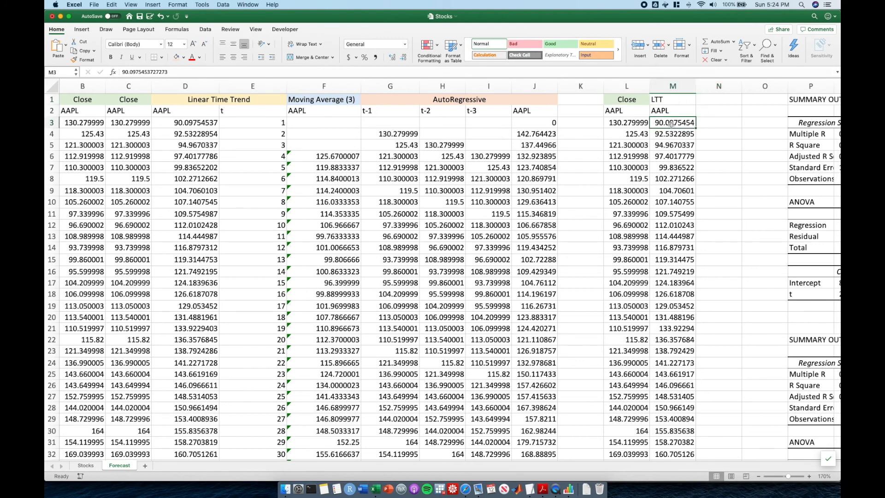
key("super+shift+Down")
key("Delete")
key("Up")
key("Up")
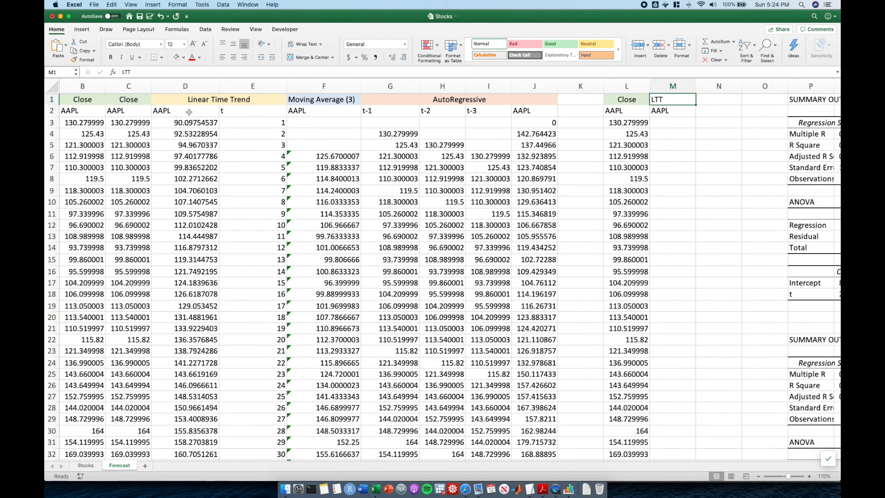
Step: Enter the squared-error headings SE LTT, SE MA and SE AR in M1, N1 and O1
left_click(175, 133)
left_click(671, 102)
type("SE")
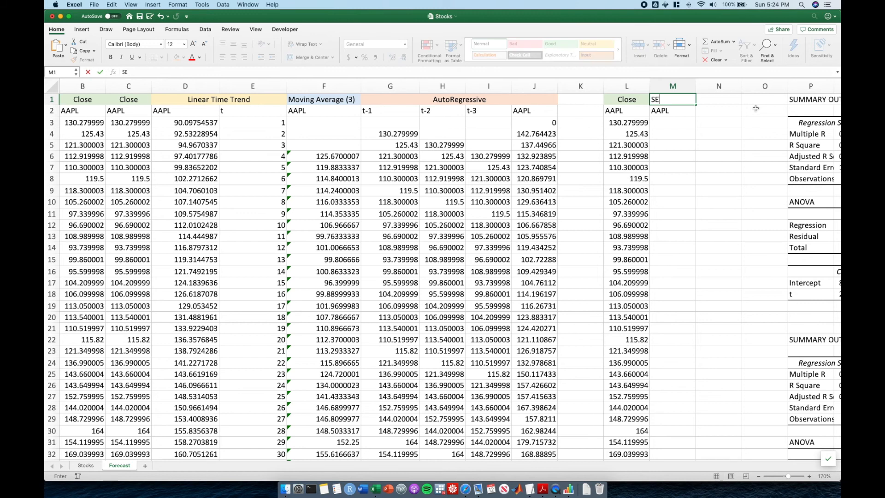
type(" LTT")
key("Tab")
type("SE MA")
key("Tab")
type("SE")
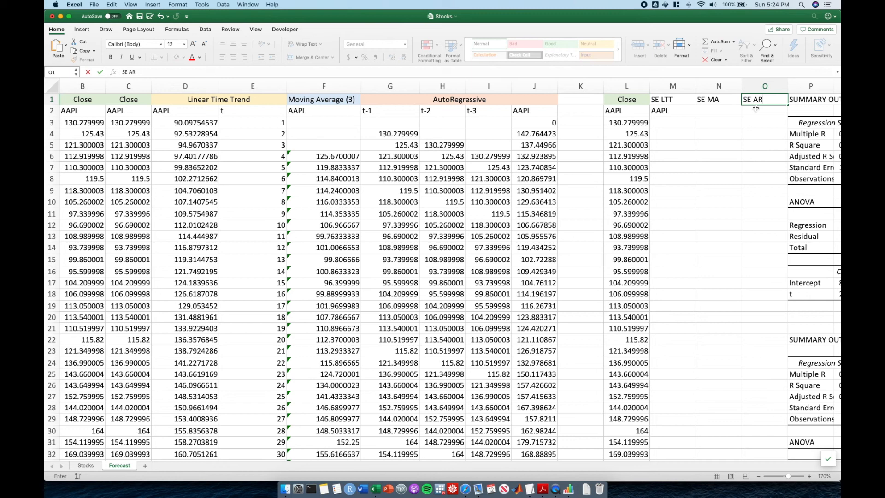
type(" AR")
key("Return")
Step: Insert a blank column at column P to separate the squared-error columns from the regression summary output
left_click(810, 87)
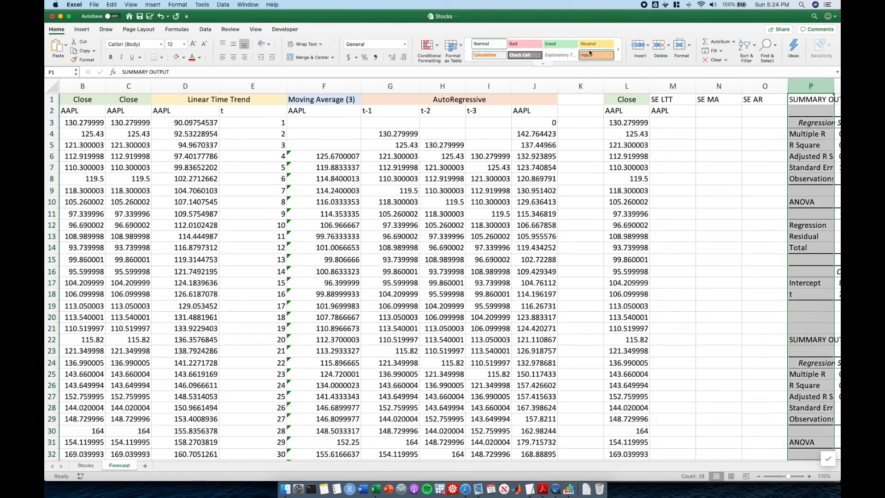
left_click(641, 46)
left_click(721, 157)
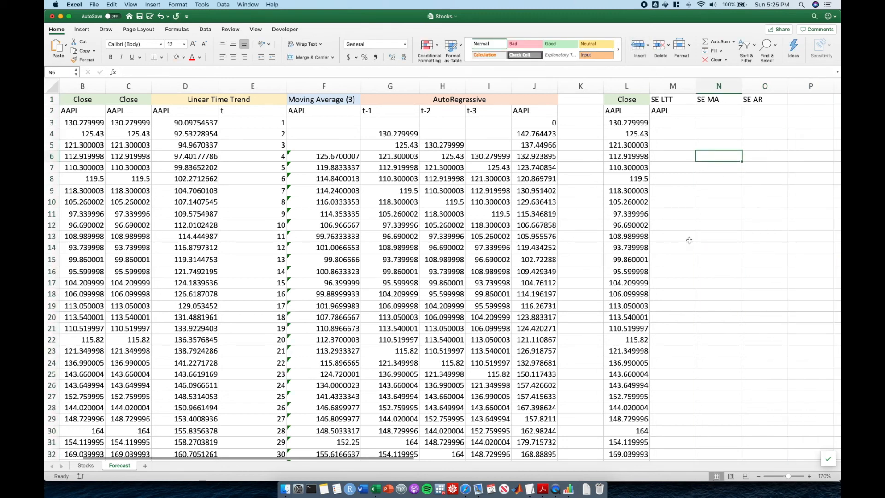
Step: Begin a formula in M3, the first data cell under the SE LTT heading
left_click(669, 111)
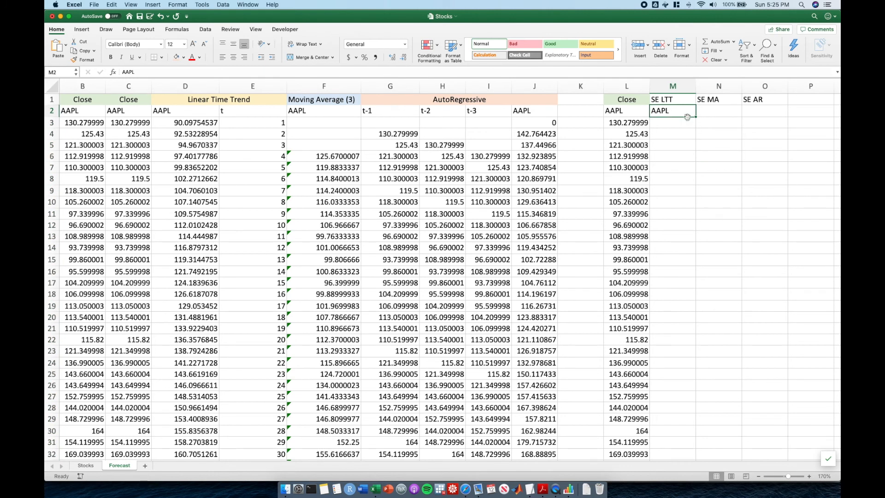
left_click(677, 99)
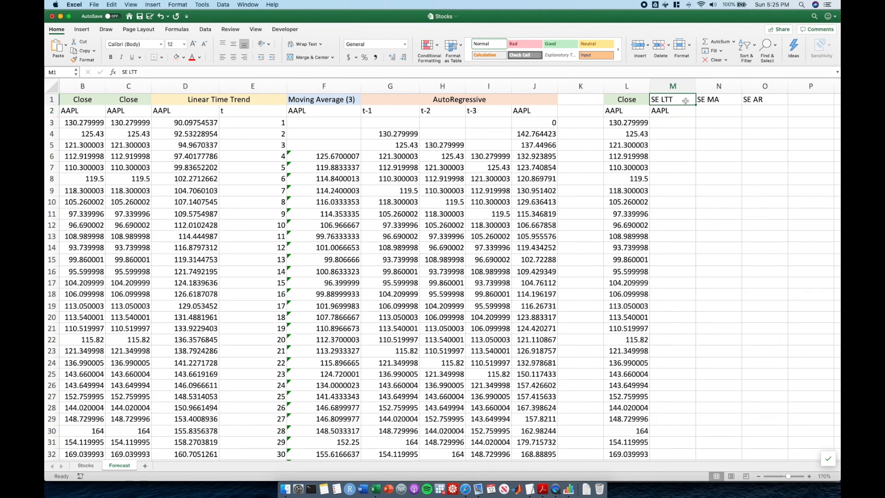
left_click(678, 123)
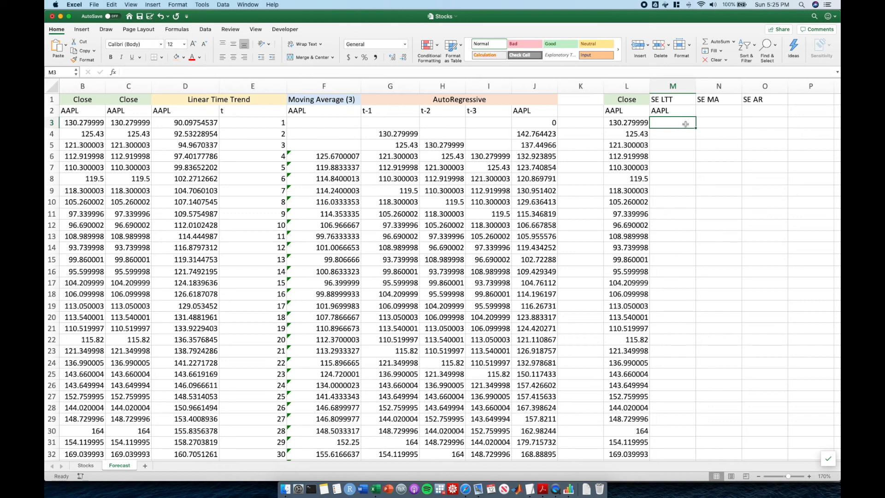
type("=")
key("Left")
key("Left")
key("Left")
key("Left")
key("Left")
key("Left")
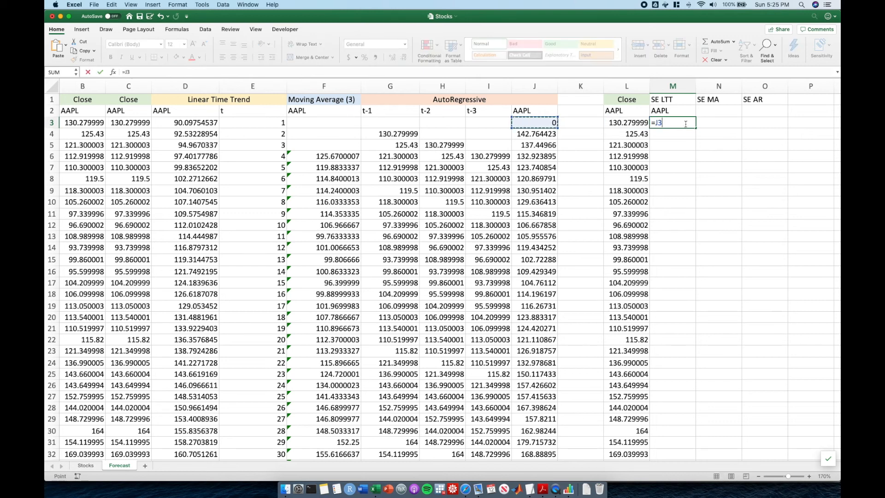
key("Left")
key("Left")
key("Left")
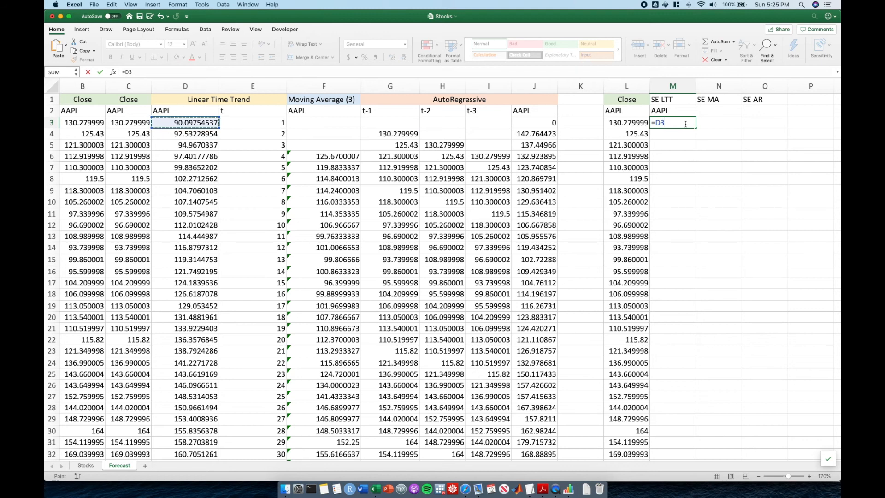
type("-")
key("Left")
key("Left")
key("Left")
key("Left")
key("Left")
key("Left")
key("Left")
key("Left")
key("Left")
key("Left")
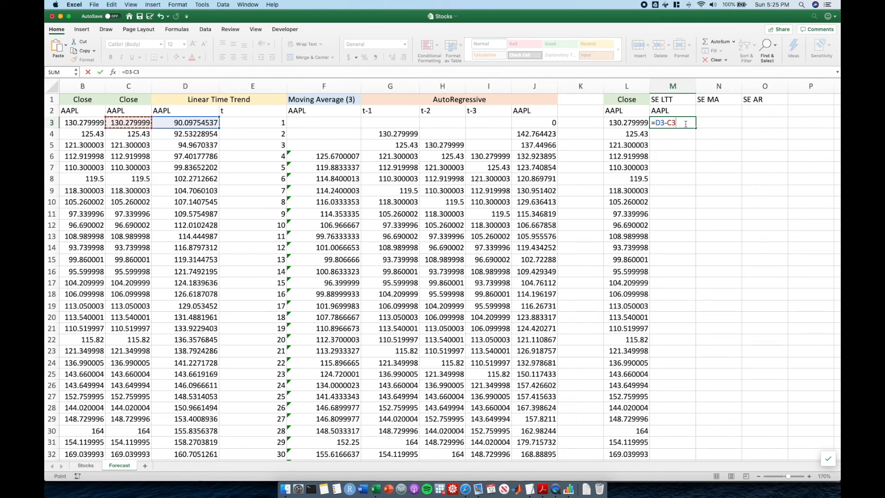
key("BackSpace")
key("BackSpace")
key("BackSpace")
key("BackSpace")
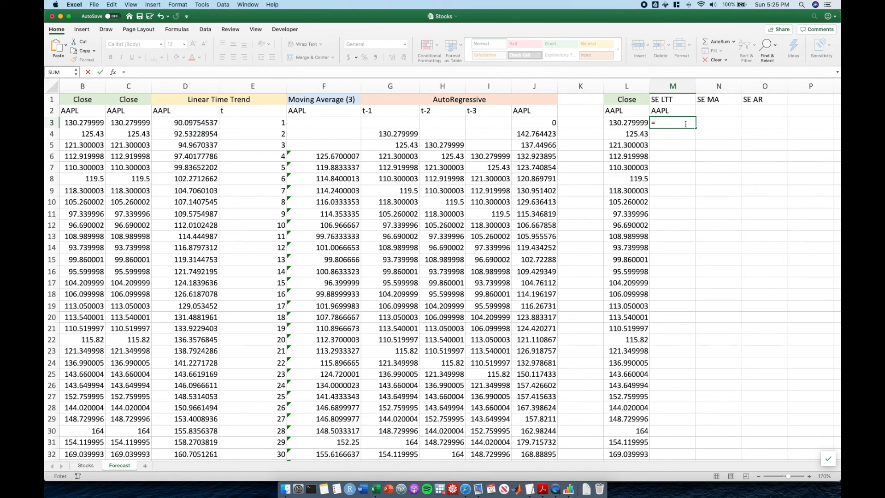
Step: Complete the M3 formula as =(D3-C3)^2, squaring the difference between the linear trend forecast and the actual close
key("Left")
key("Left")
key("Left")
key("Left")
key("Left")
key("Left")
key("Left")
key("Left")
key("Left")
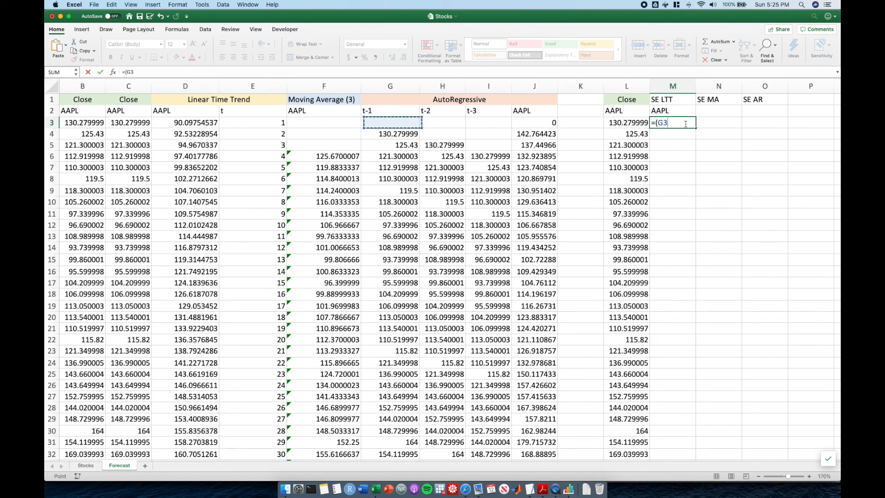
type("-")
key("Left")
key("Left")
key("Left")
key("Left")
key("Left")
key("Left")
key("Left")
key("Left")
key("Left")
key("Left")
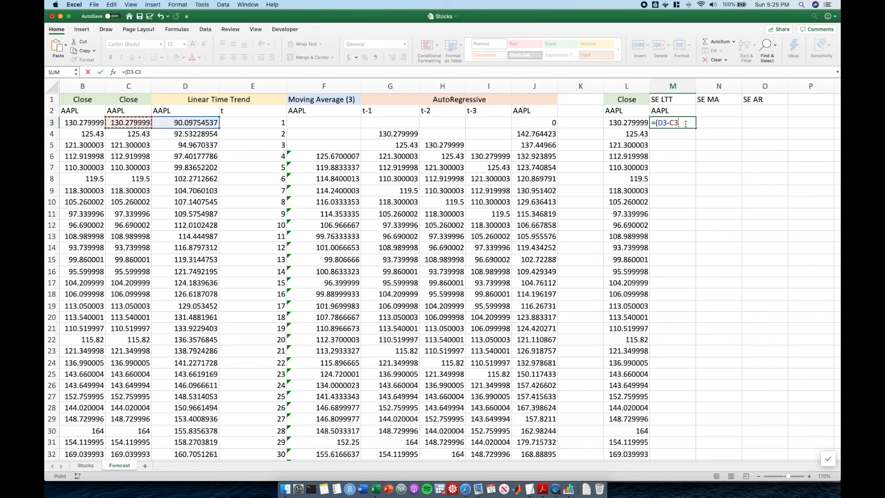
type(")^2")
key("Return")
Step: Fill the squared-error formula from M3 down through the last data row of the SE LTT column
left_click(686, 126)
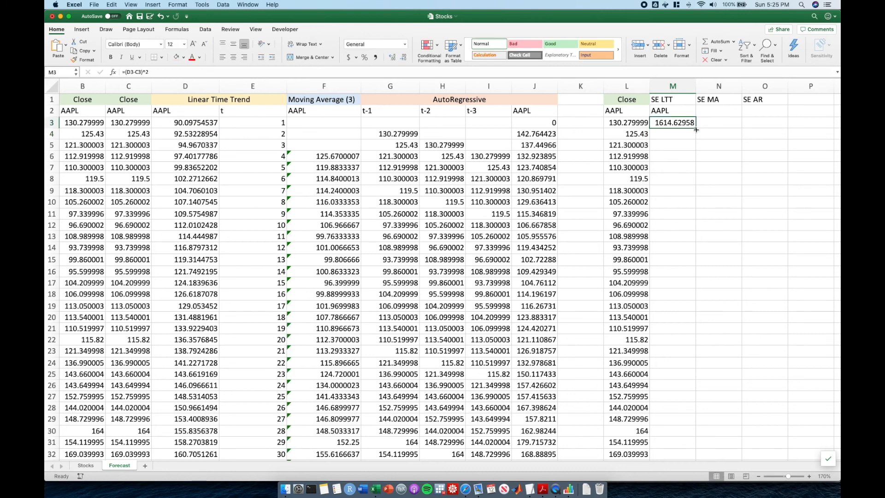
double_click(696, 130)
scroll(717, 172, "down", 10)
scroll(716, 172, "up", 5)
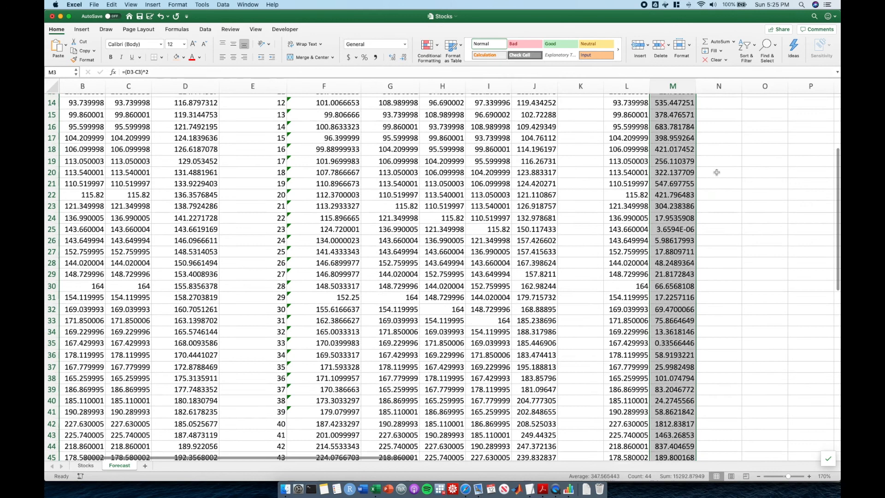
scroll(716, 172, "up", 5)
Step: Locate the first moving average forecast in F6 and select N6, the SE MA cell in the same row
left_click(714, 109)
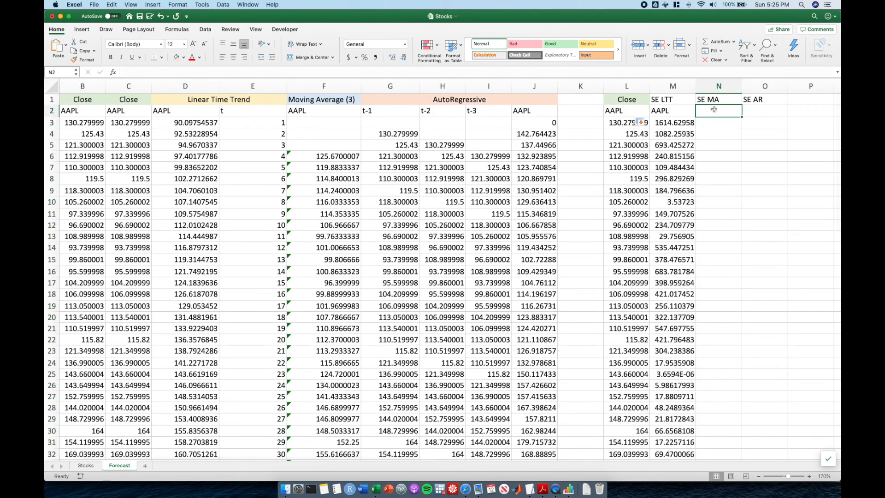
left_click(714, 121)
key("Left")
key("Left")
key("Left")
key("Left")
key("Left")
key("Left")
key("Left")
key("Left")
key("Down")
key("Down")
key("Down")
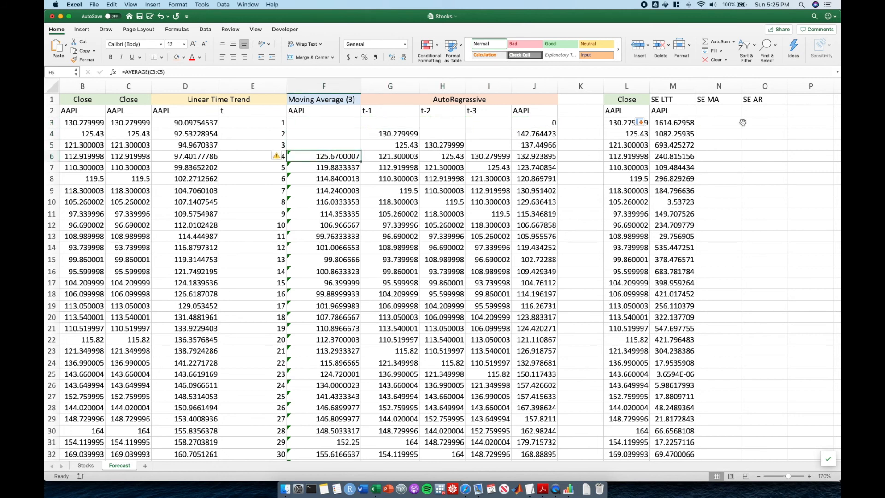
key("Right")
key("Right")
key("Right")
key("Right")
key("Right")
key("Right")
key("Right")
key("Right")
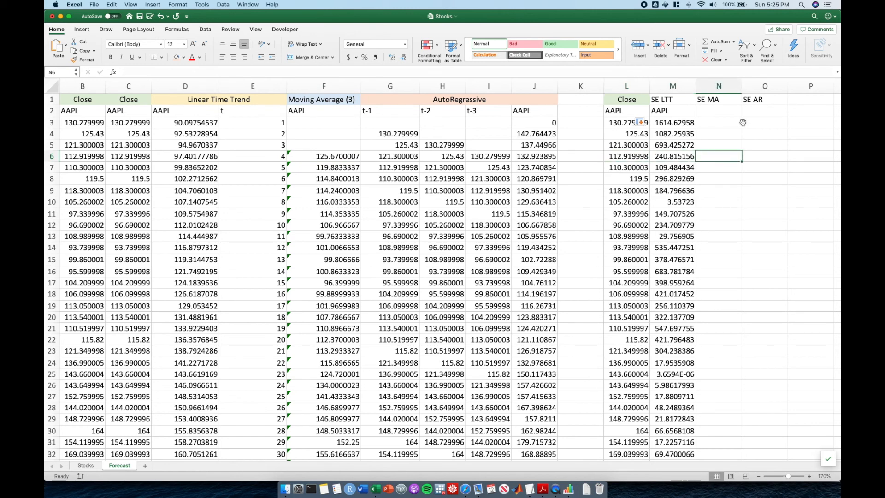
Step: Enter =(F6-C6)^2 in N6 and fill it down through the last data row of the SE MA column
type("=")
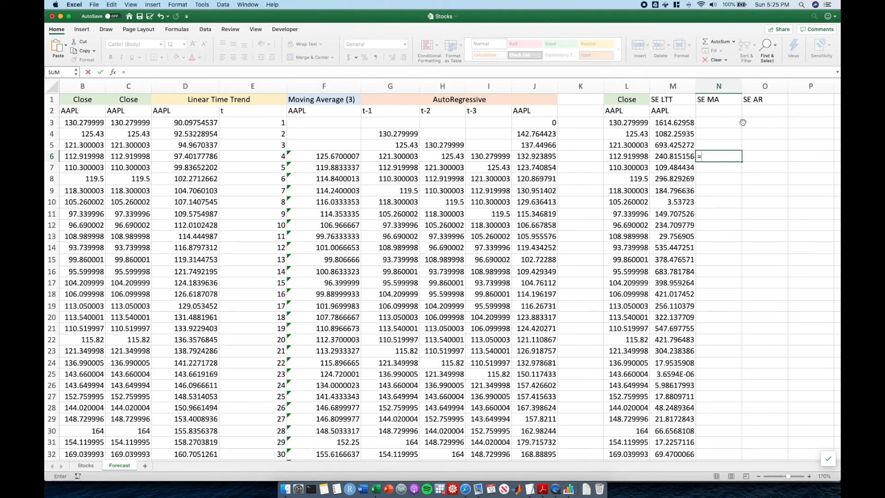
type("(")
key("Left")
key("Left")
key("Left")
key("Left")
key("Left")
key("Left")
key("Left")
key("Left")
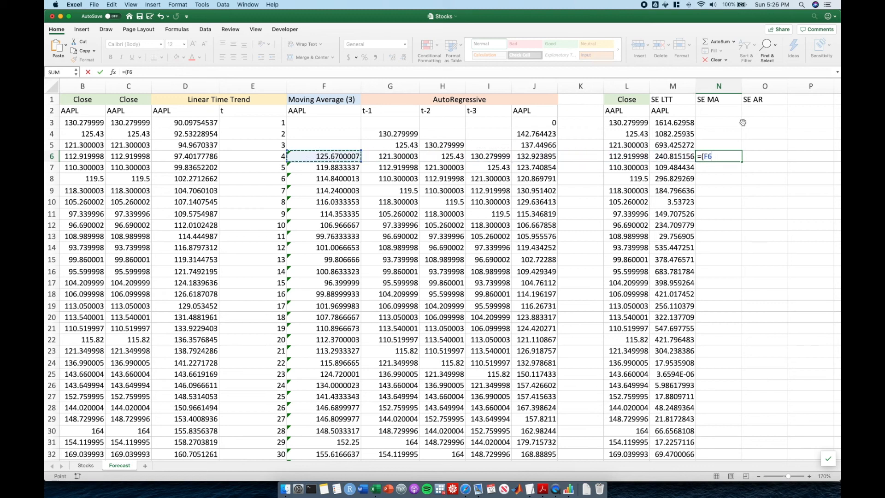
type("-")
key("Left")
key("Left")
key("Left")
key("Left")
key("Left")
key("Left")
key("Left")
key("Left")
key("Left")
key("Left")
key("Left")
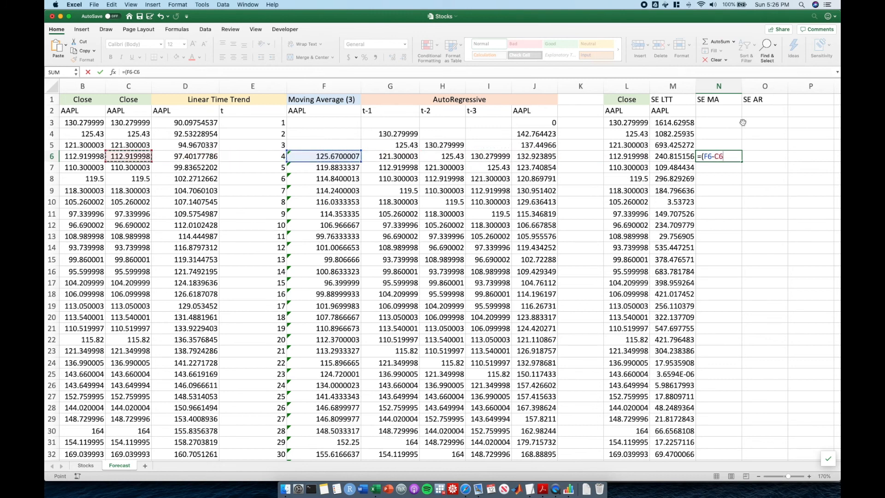
type(")^2")
key("Return")
left_click(726, 156)
double_click(742, 161)
Step: Enter =(J4-C4)^2 in O4, the SE AR cell in the row of the first nonzero autoregressive forecast
left_click(766, 157)
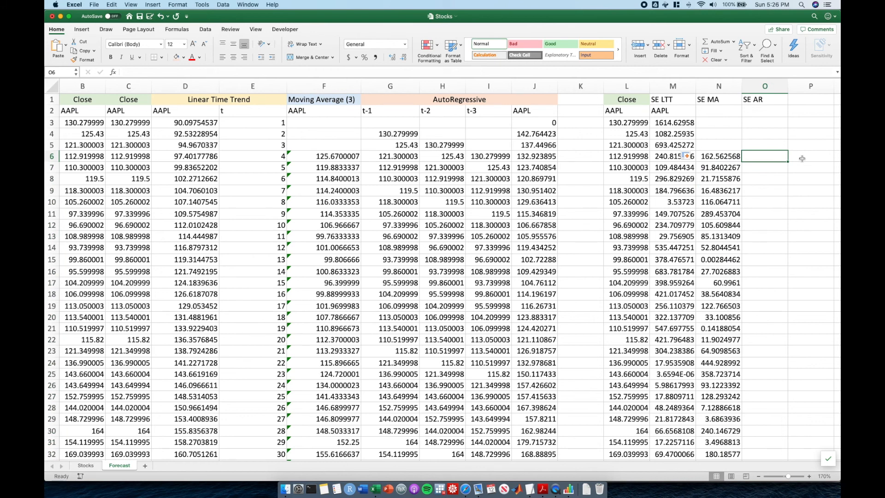
key("Up")
key("Up")
key("Up")
key("Up")
key("Left")
key("Left")
key("Left")
key("Left")
key("Left")
key("Down")
key("Down")
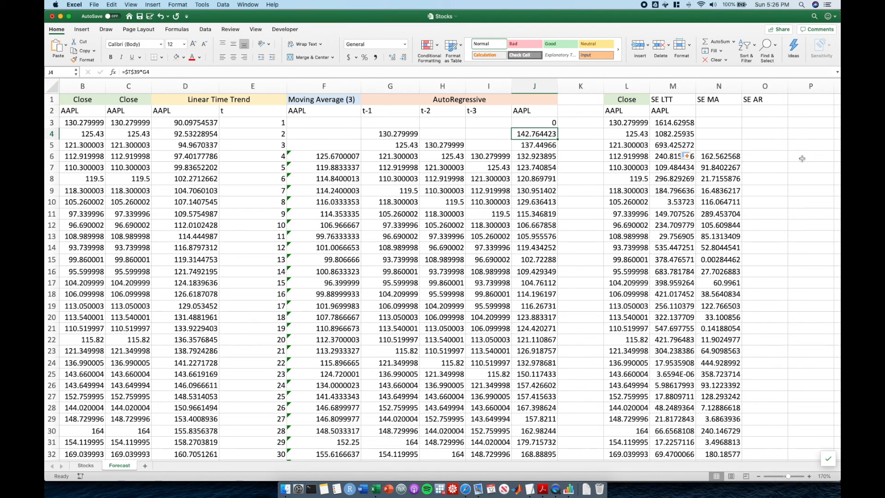
key("Right")
key("Right")
key("Right")
key("Right")
key("Right")
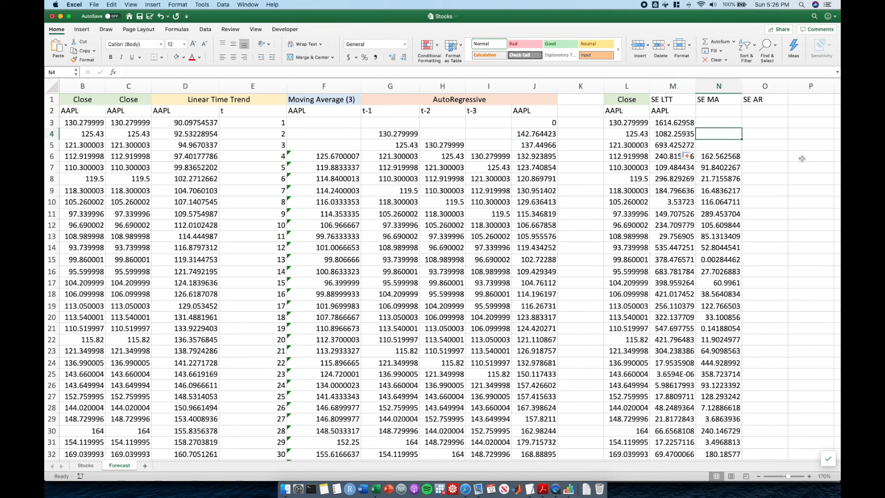
type("=")
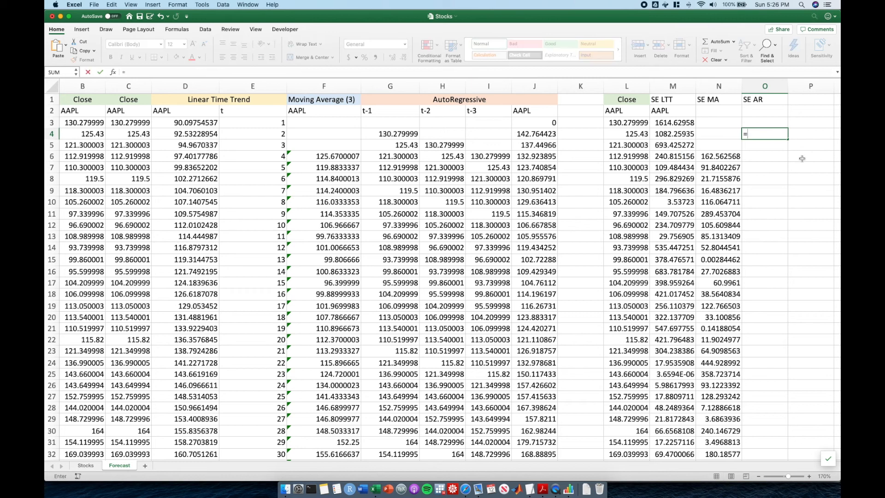
type("(")
key("Left")
key("Left")
key("Left")
key("Left")
key("Left")
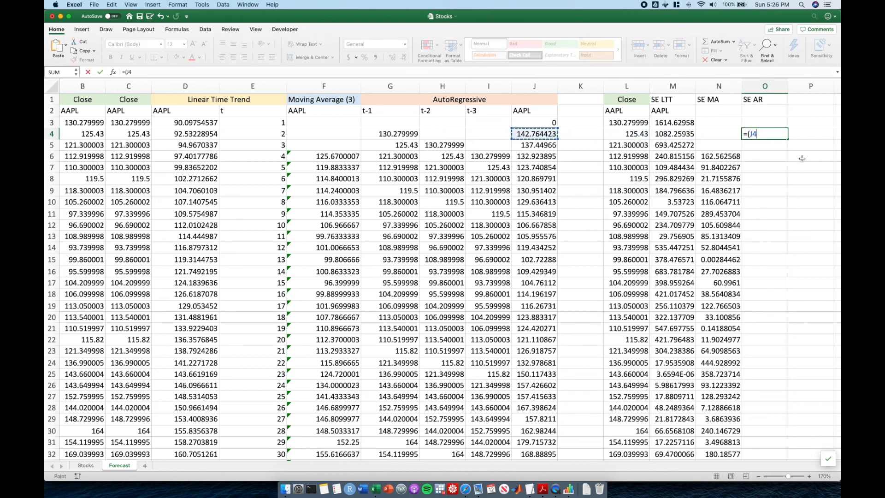
type("-")
key("Left")
key("Left")
key("Left")
key("Left")
key("Left")
key("Left")
key("Left")
key("Left")
key("Left")
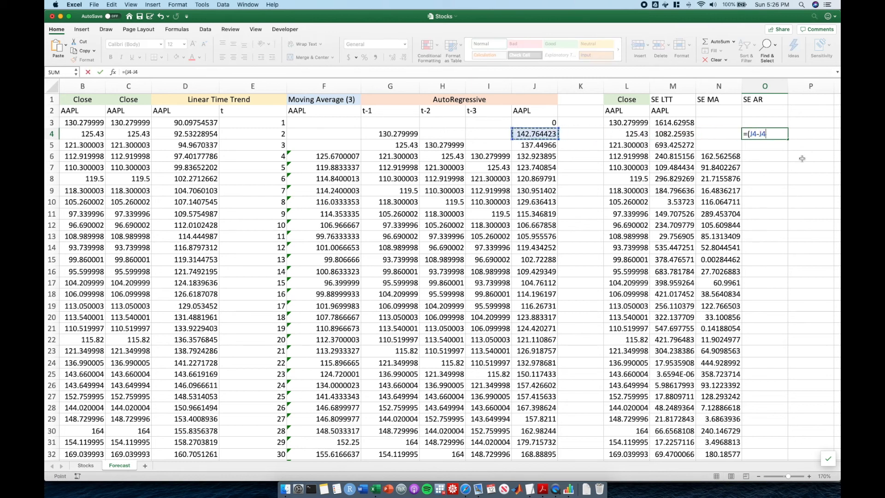
key("Left")
key("Left")
key("Left")
type(")")
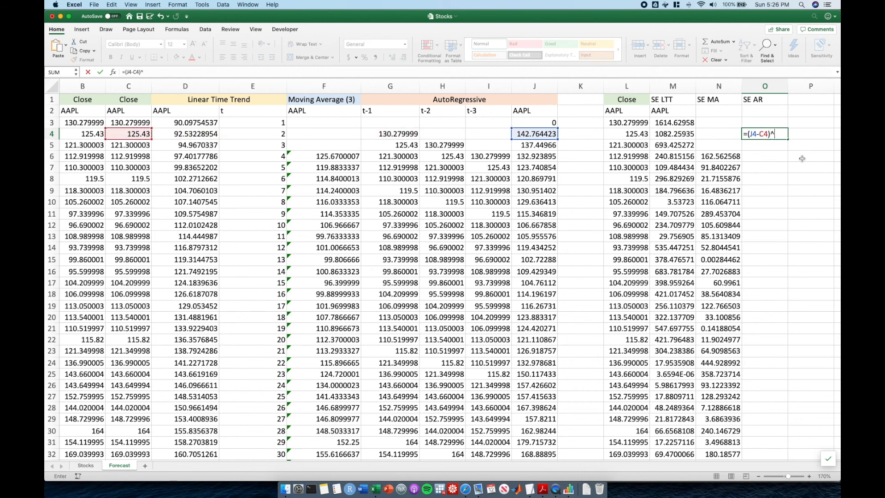
type("^2")
key("Return")
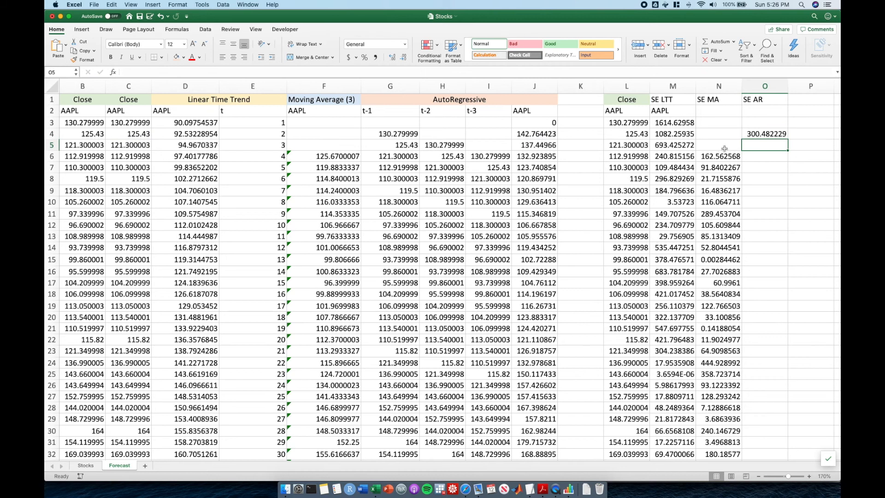
Step: Copy the squared-error formula from O4 down the SE AR column through row 46
left_click(766, 134)
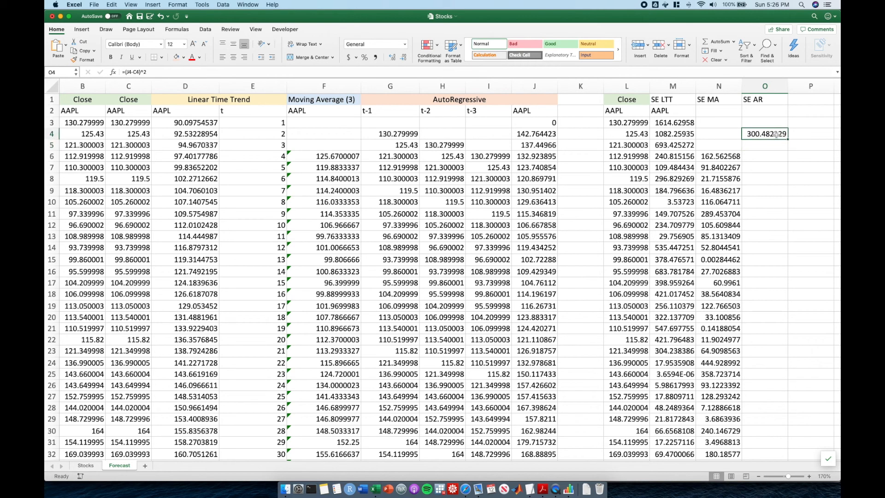
key("super+c")
key("Down")
key("shift+Down")
key("shift+Down")
key("shift+Down")
key("shift+Down")
key("shift+Down")
key("shift+Down")
key("shift+Down")
key("shift+Down")
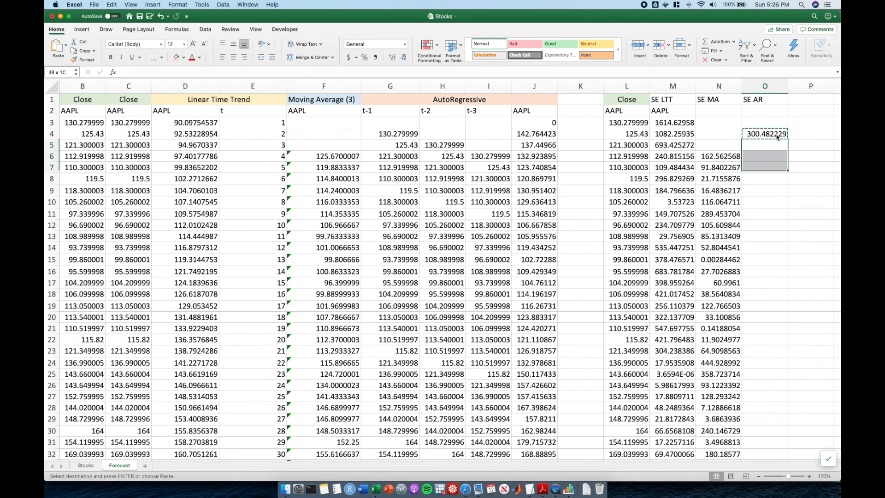
key("shift+Down")
key("shift+Down")
key("shift+Down")
key("shift+Down")
key("shift+Down")
key("shift+Down")
key("shift+Down")
key("shift+Down")
key("shift+Down")
key("shift+Down")
key("shift+Down")
key("shift+Down")
key("shift+Down")
key("shift+Down")
key("shift+Down")
key("shift+Down")
key("shift+Down")
key("shift+Down")
key("shift+Down")
key("shift+Down")
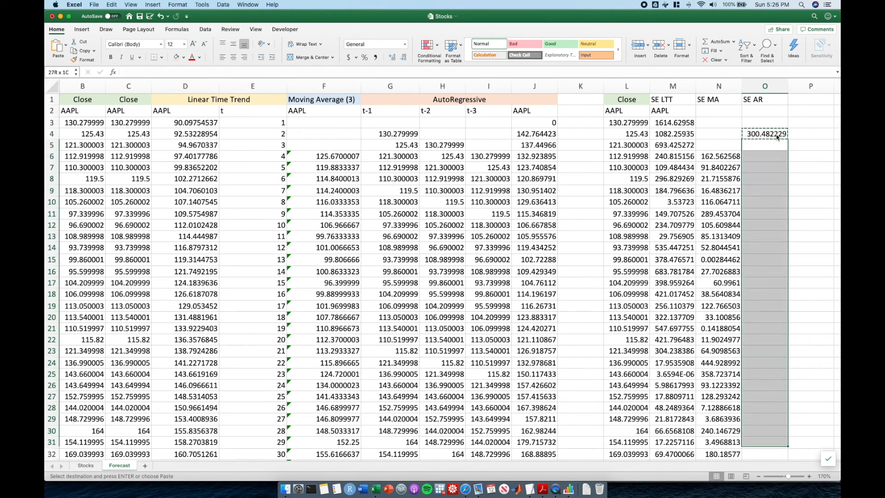
key("shift+Down")
key("shift+Down")
key("shift+Down")
key("shift+Down")
key("shift+Down")
key("shift+Down")
key("shift+Down")
key("shift+Down")
key("shift+Down")
key("shift+Down")
key("shift+Down")
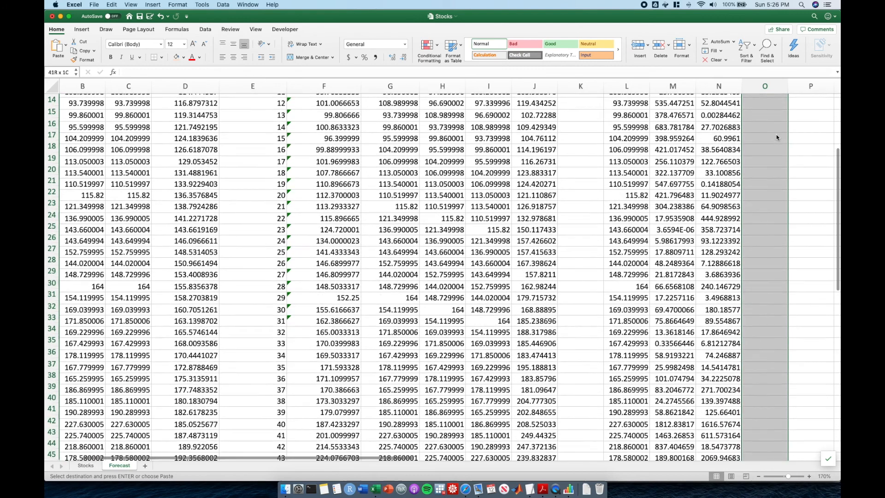
key("super+v")
scroll(776, 138, "up", 5)
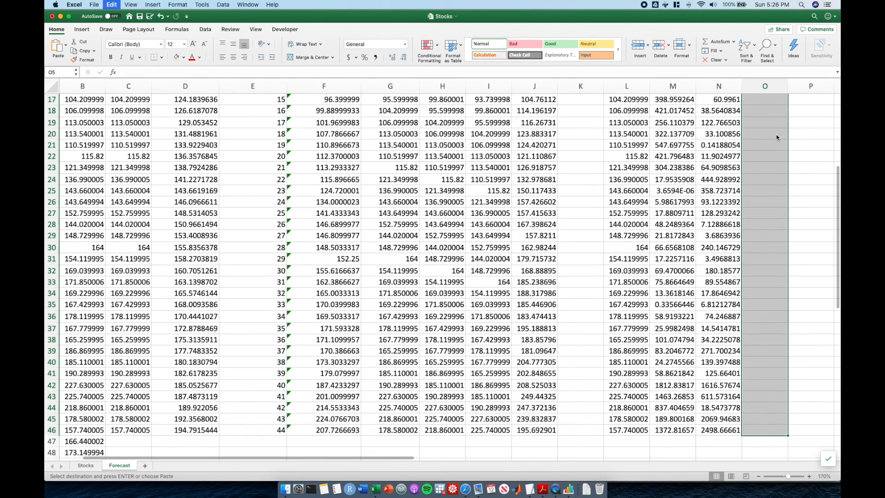
key("Escape")
key("Right")
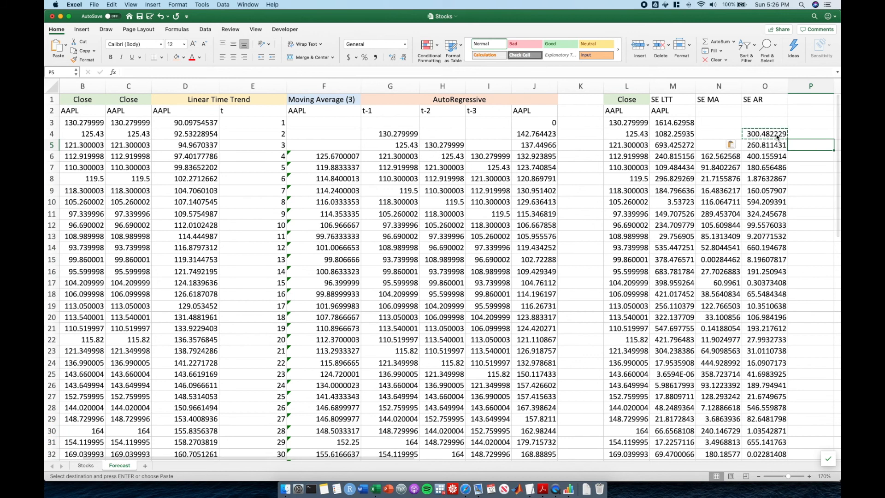
key("Left")
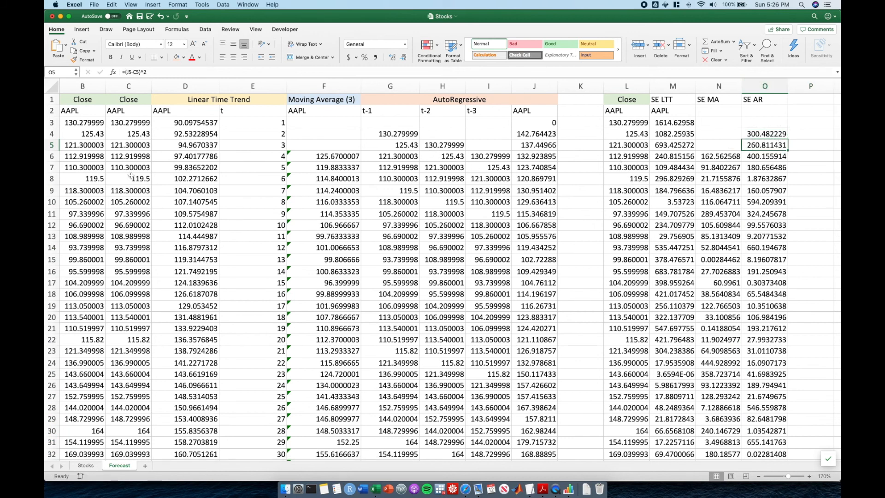
Step: Examine in which row the errors begin in each of the SE LTT, SE MA and SE AR columns
left_click_drag(241, 457, 217, 457)
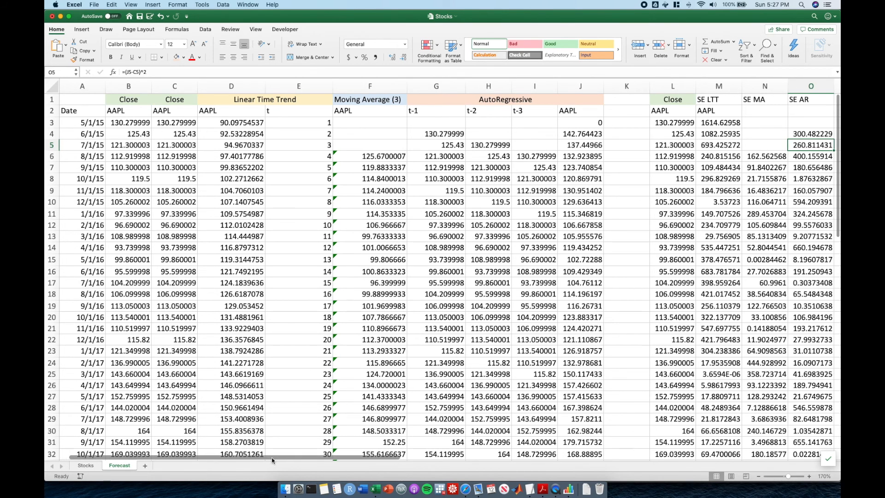
left_click_drag(272, 458, 309, 457)
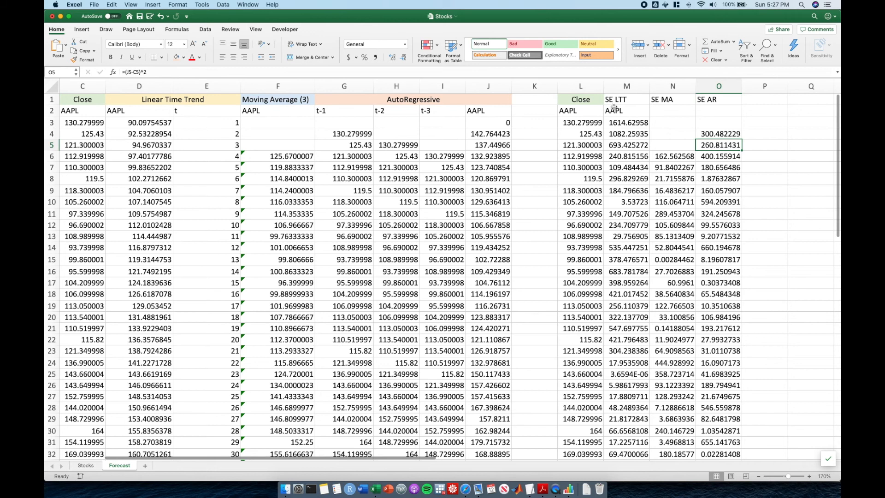
left_click_drag(616, 99, 721, 184)
left_click(704, 119)
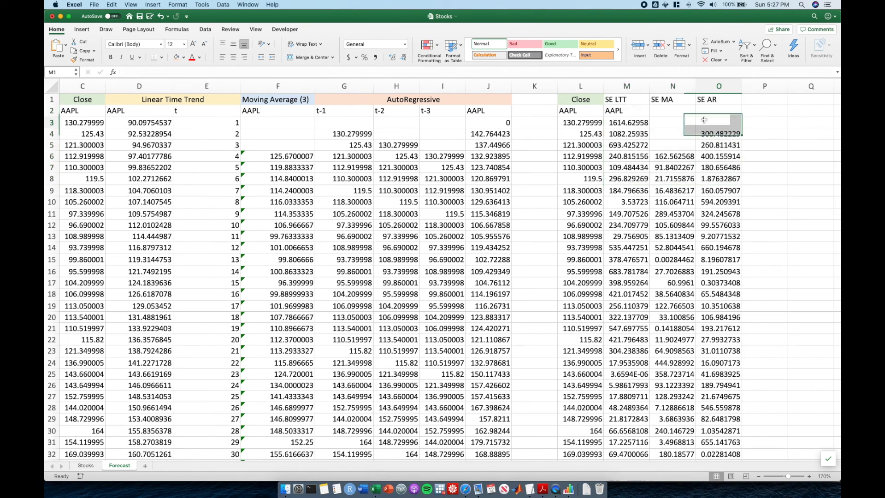
left_click(636, 111)
left_click(660, 156)
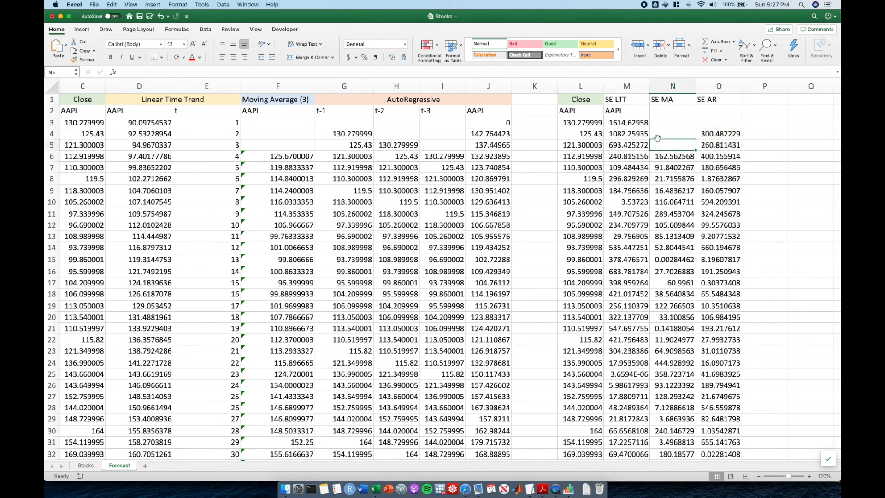
left_click(638, 114)
left_click(669, 156)
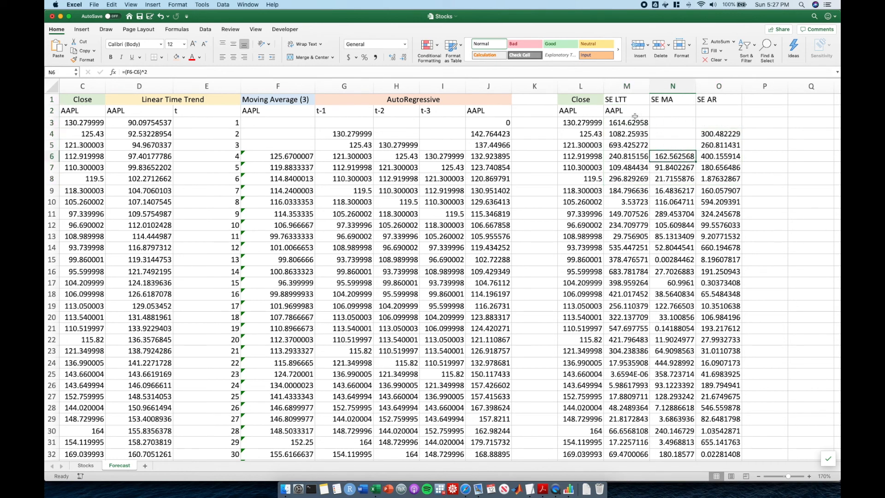
left_click(635, 122)
left_click_drag(666, 123, 667, 146)
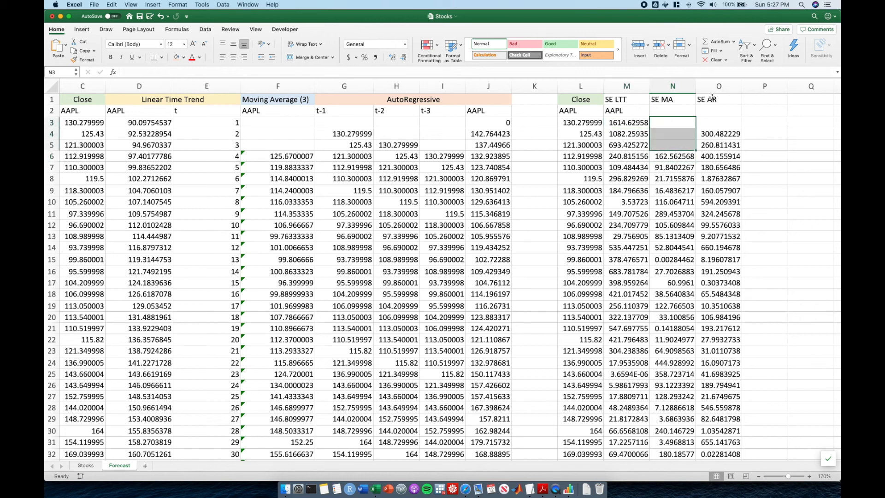
left_click(717, 122)
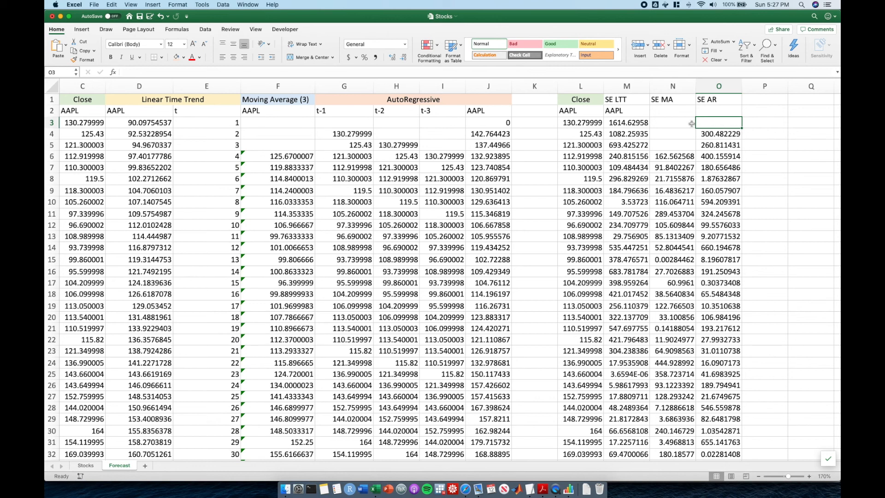
Step: Clear L3:O5 so that the Close copy and all three squared-error columns start in row 6
left_click_drag(584, 122, 713, 144)
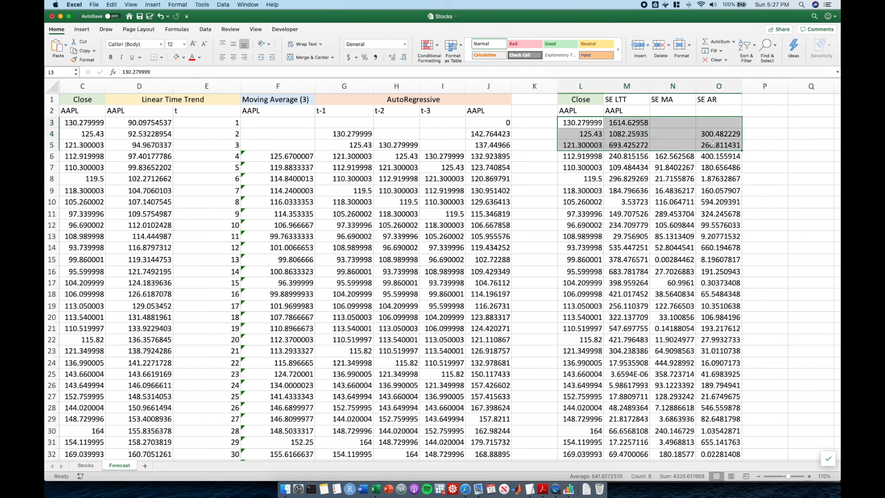
key("Delete")
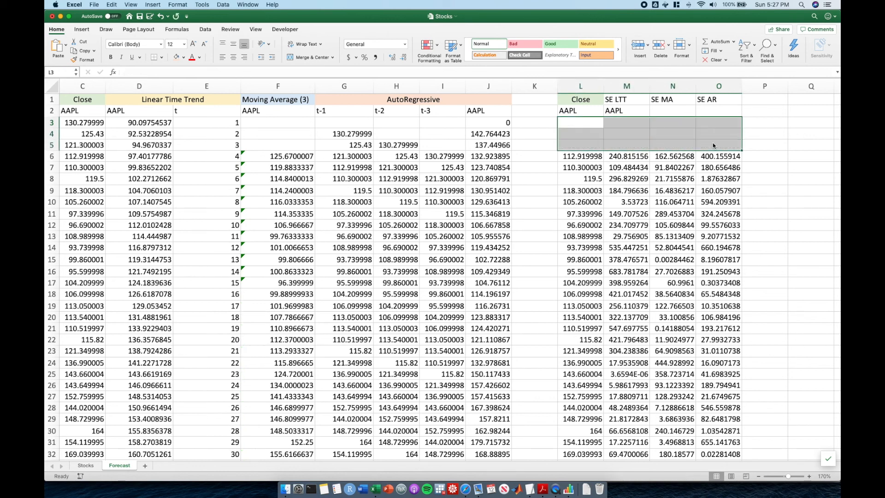
key("Down")
key("Down")
key("Right")
key("Down")
key("shift+Right")
key("shift+Right")
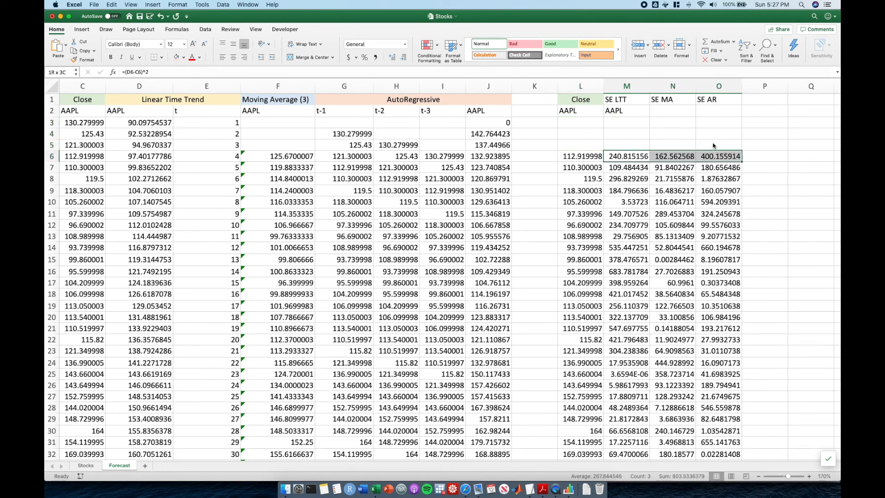
key("shift+Left")
key("shift+Left")
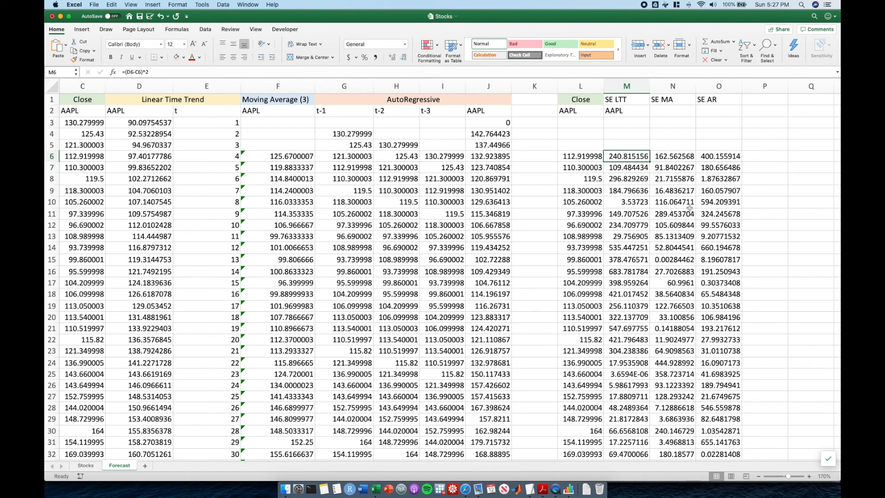
Step: Enter the label MSE in L49, below the Close copy beside the squared-error columns
scroll(690, 211, "down", 7)
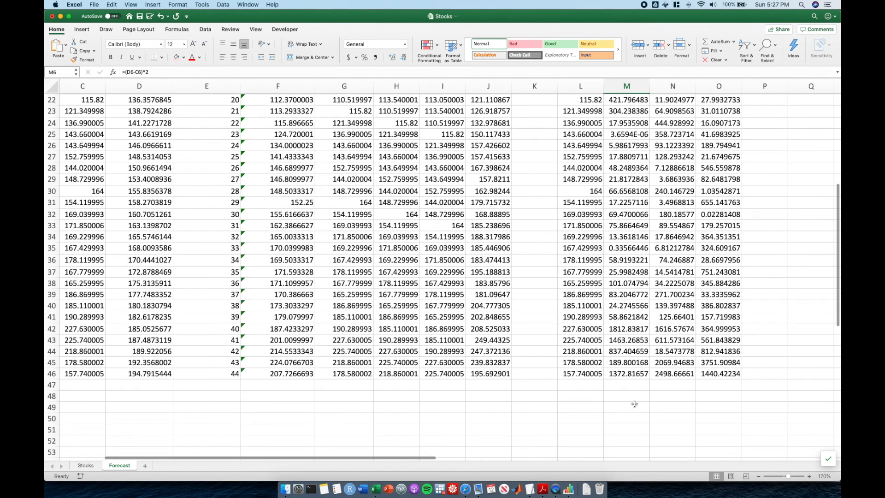
left_click(592, 407)
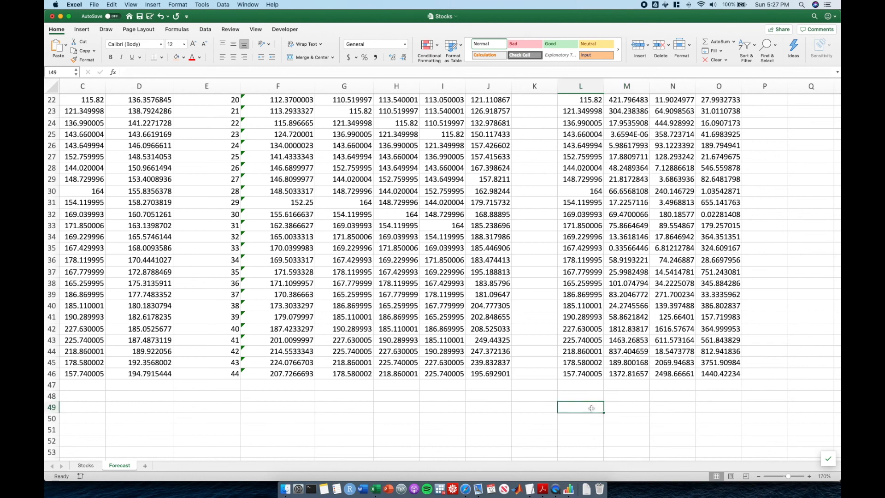
type("MSE")
key("Tab")
Step: Compute the linear trend model's MSE in M49 with the formula =AVERAGE(M6:M46)
type("=ave")
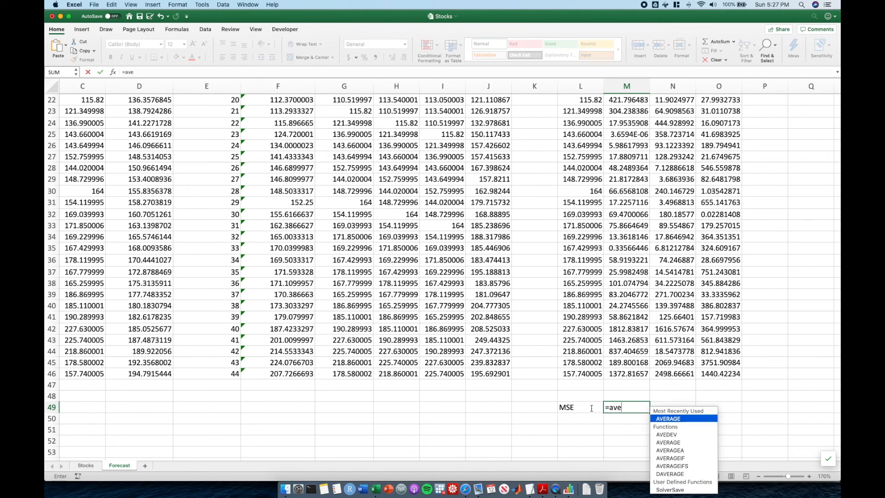
key("Tab")
key("Up")
key("Up")
key("Up")
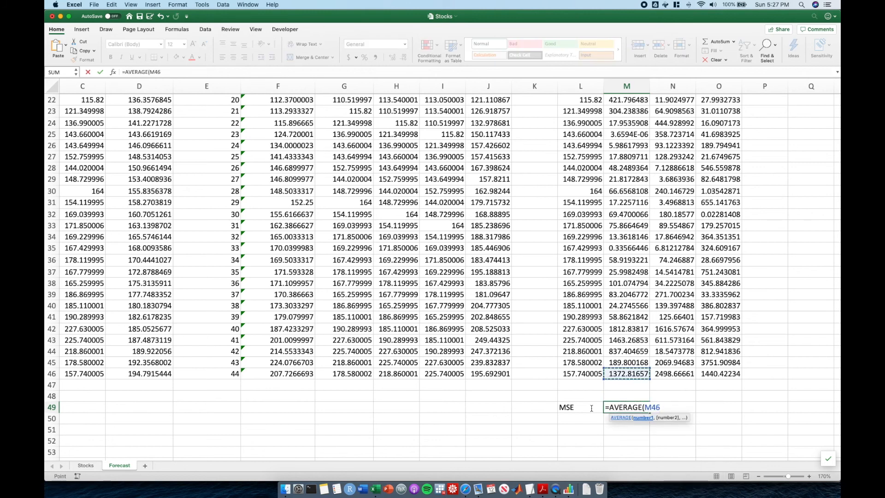
key("super+shift+Up")
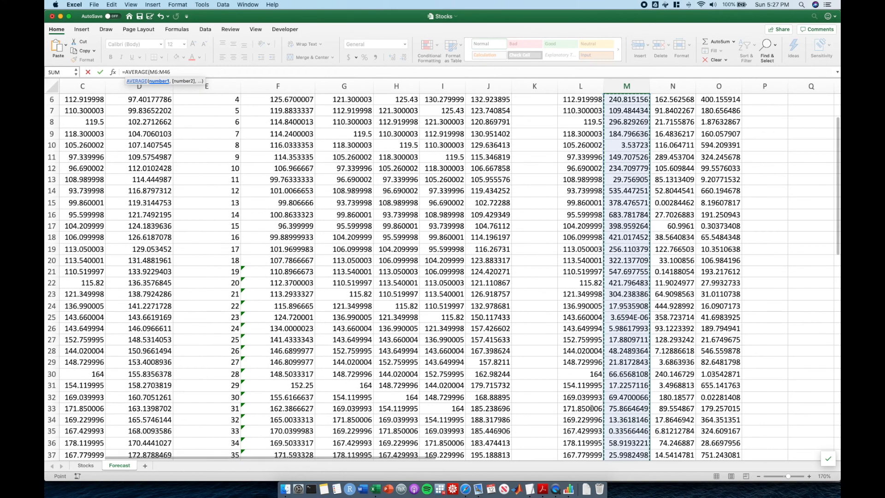
key("super+shift+Up")
key("shift+Down")
key("shift+Down")
key("shift+Down")
key("shift+Down")
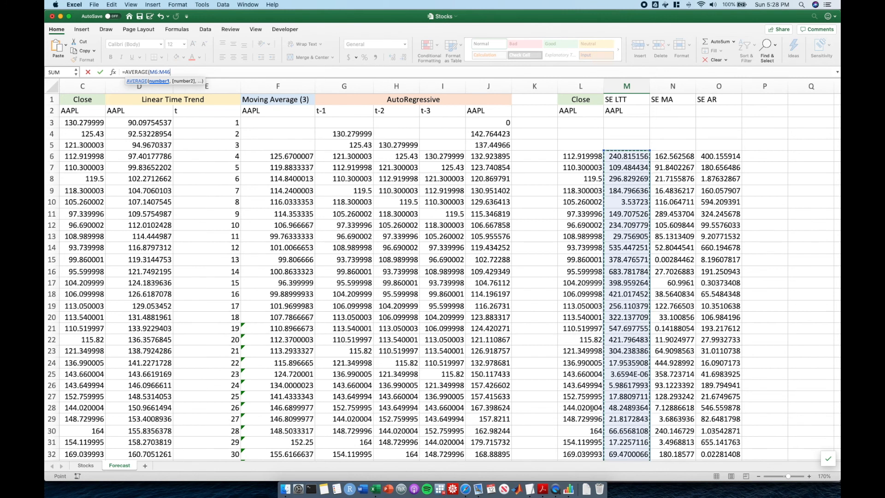
key("Return")
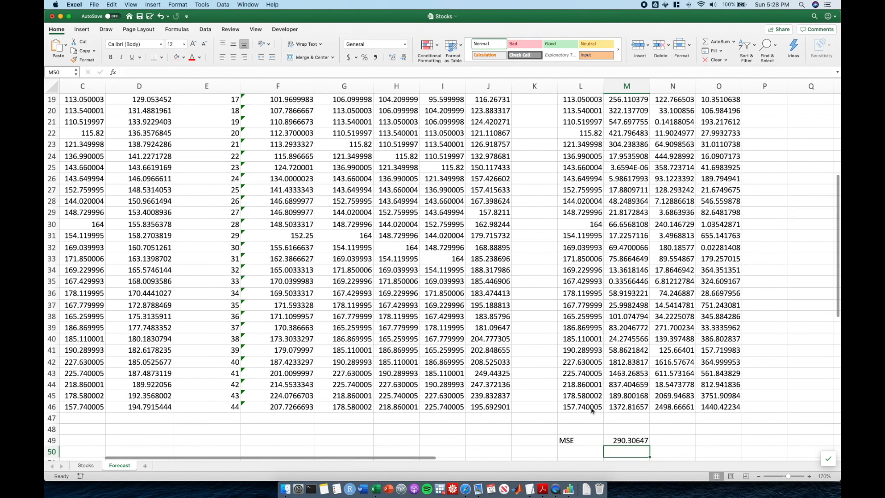
Step: Copy the average formula from M49 into N49 and O49 for the moving average and autoregressive models
key("Up")
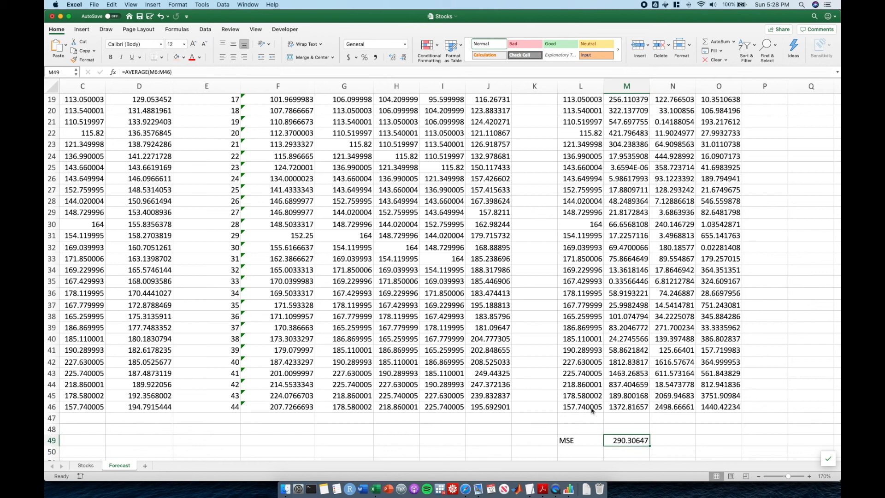
key("cmd+c")
key("Right")
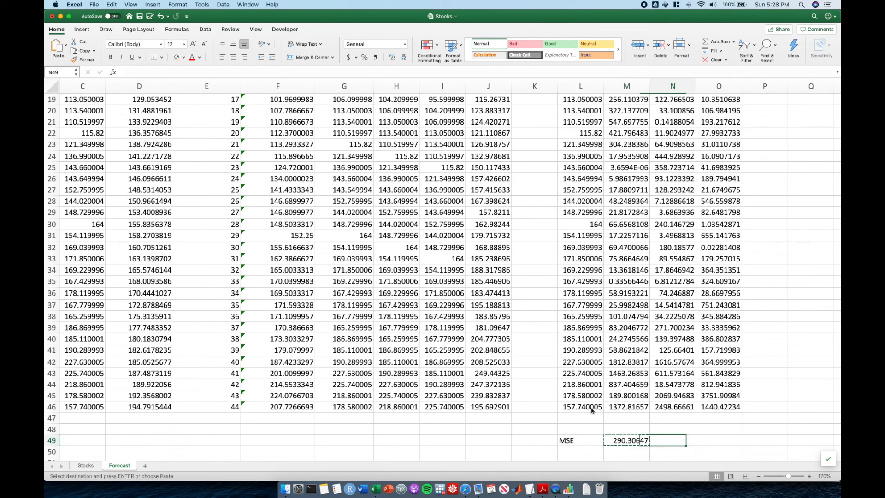
key("cmd+v")
key("Right")
key("cmd+v")
key("Right")
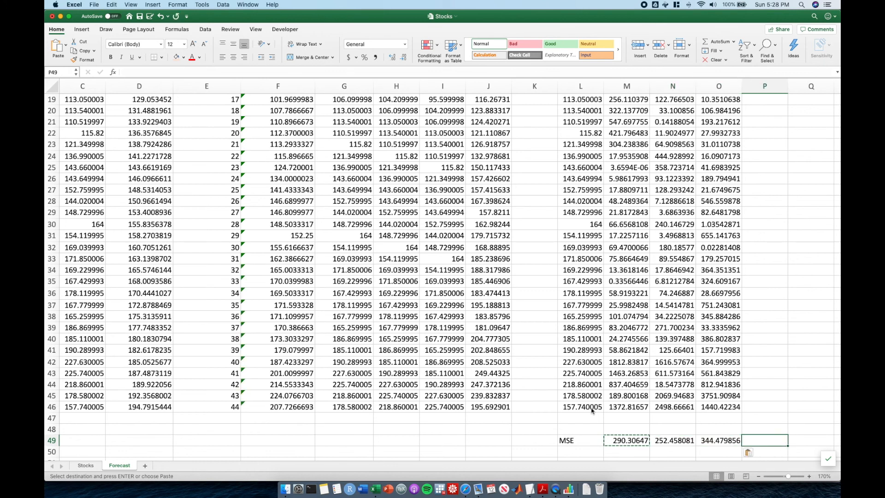
key("Escape")
Step: Compare the three MSE values in M49:O49 and check which model's squared-error column the lowest one belongs to
key("Left")
key("Left")
key("Left")
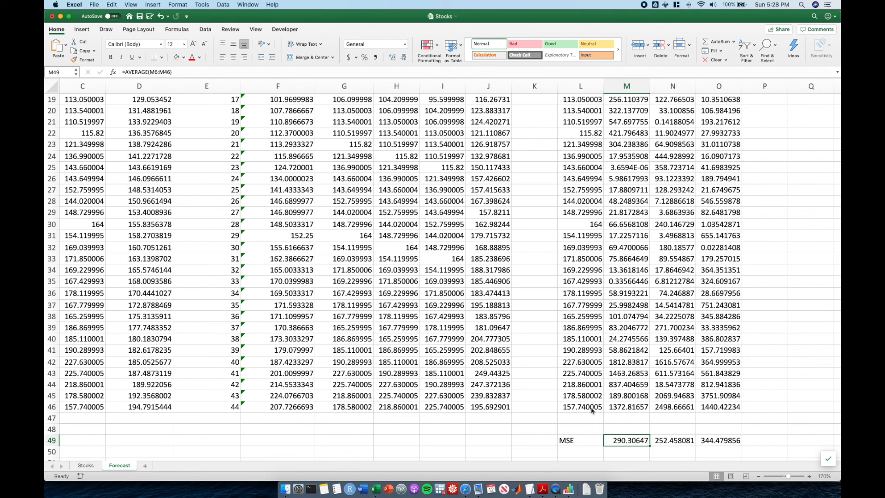
key("Right")
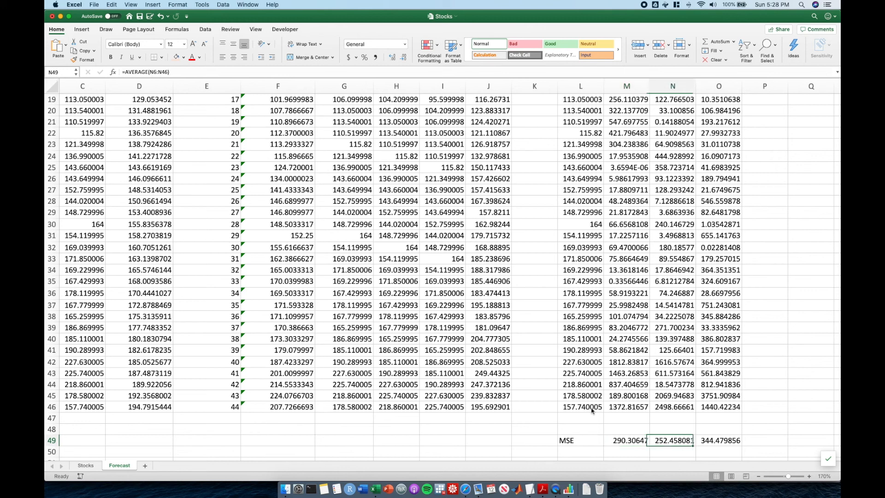
scroll(660, 350, "up", 6)
left_click(673, 102)
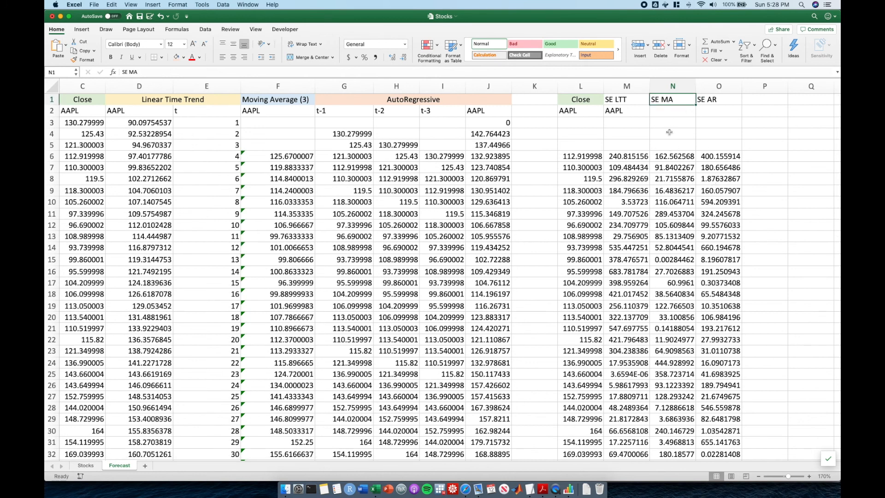
left_click(673, 87)
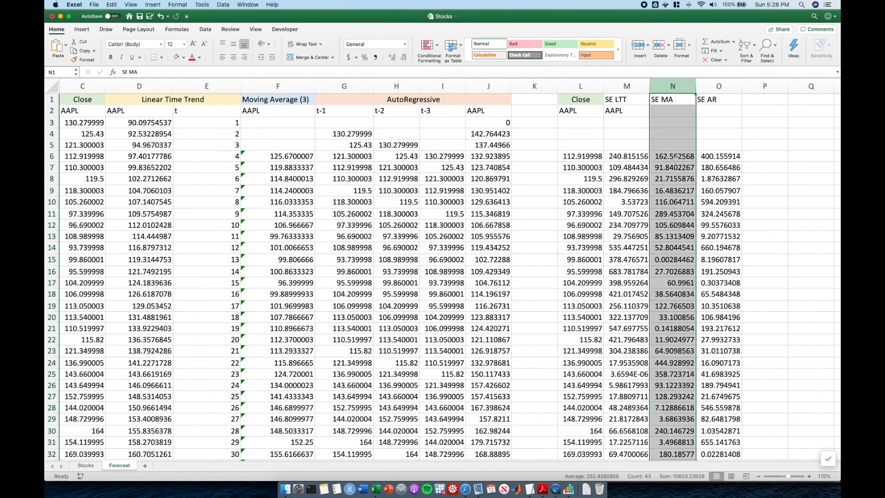
scroll(675, 159, "down", 10)
left_click(680, 280)
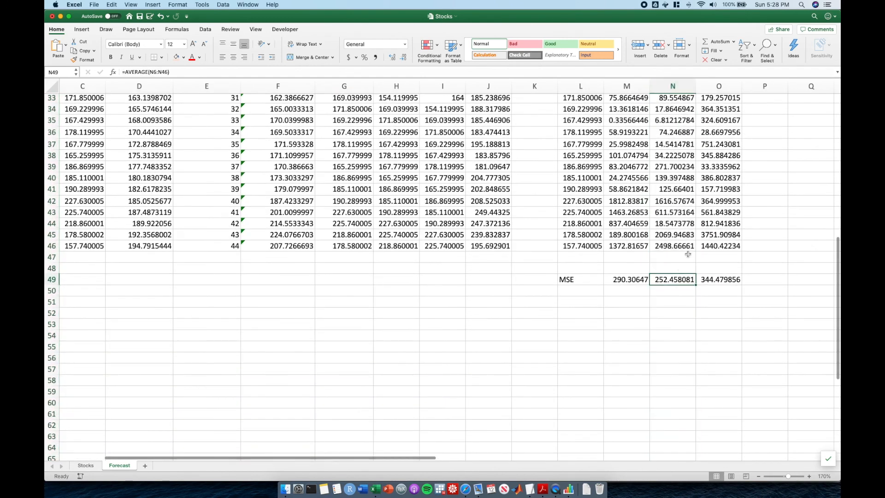
scroll(688, 254, "up", 3)
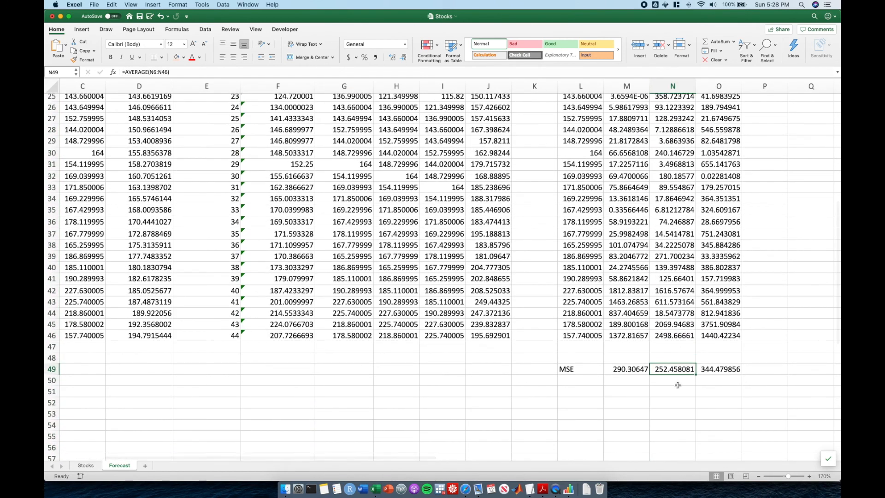
left_click(615, 367)
left_click(714, 368)
left_click(677, 369)
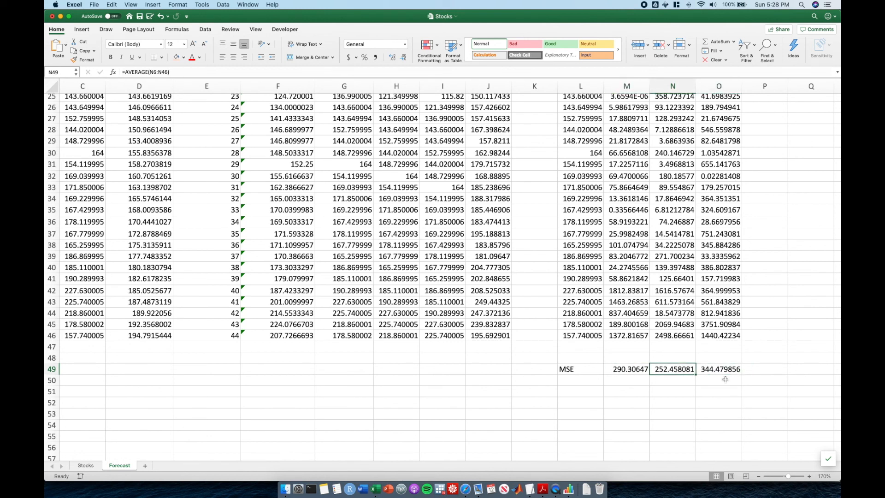
Step: Label L50 as sqrt(MSE) and compute the linear trend model's root in M50 with =SQRT(M49)
left_click(587, 382)
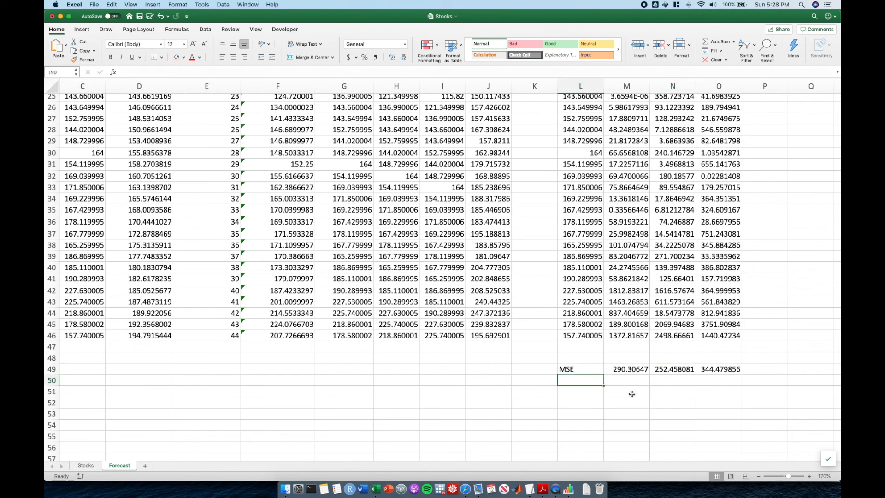
type("sqrt(MSE")
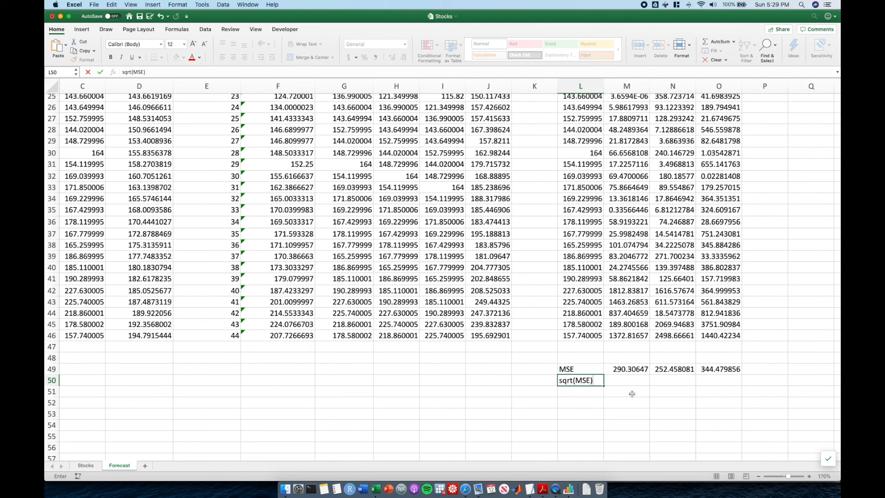
key("Tab")
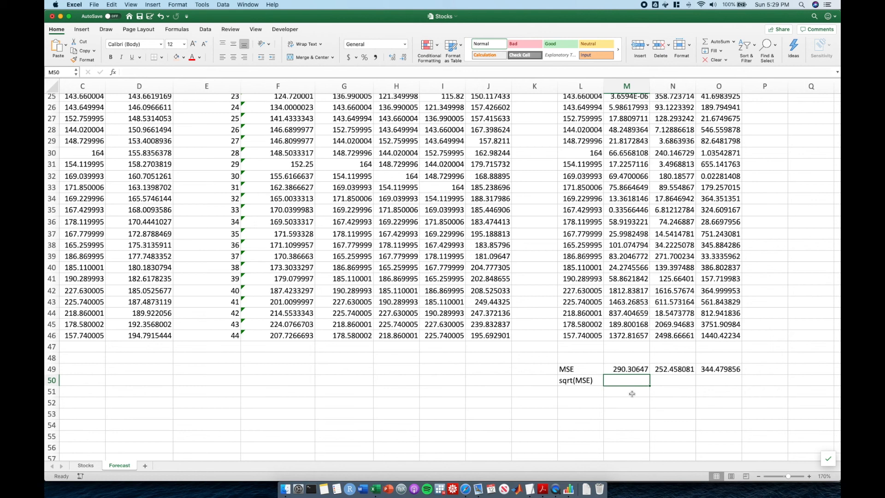
type("=")
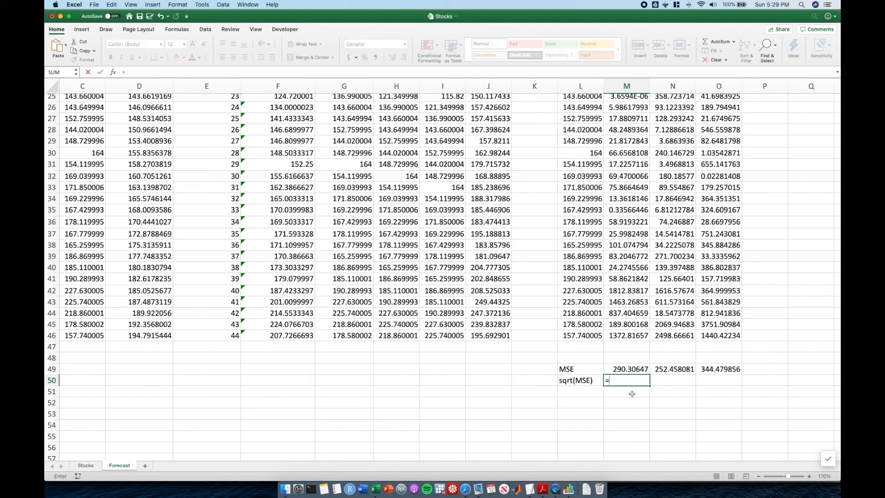
type("sqrt")
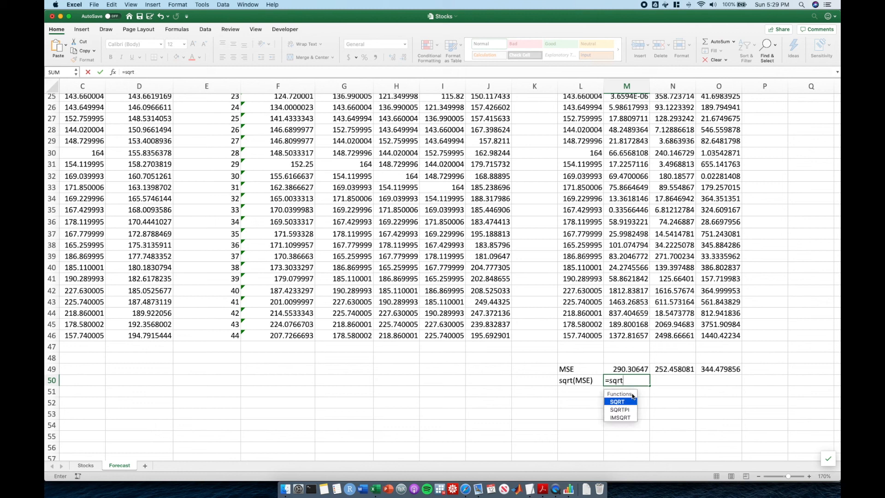
type("(M49)")
key("Return")
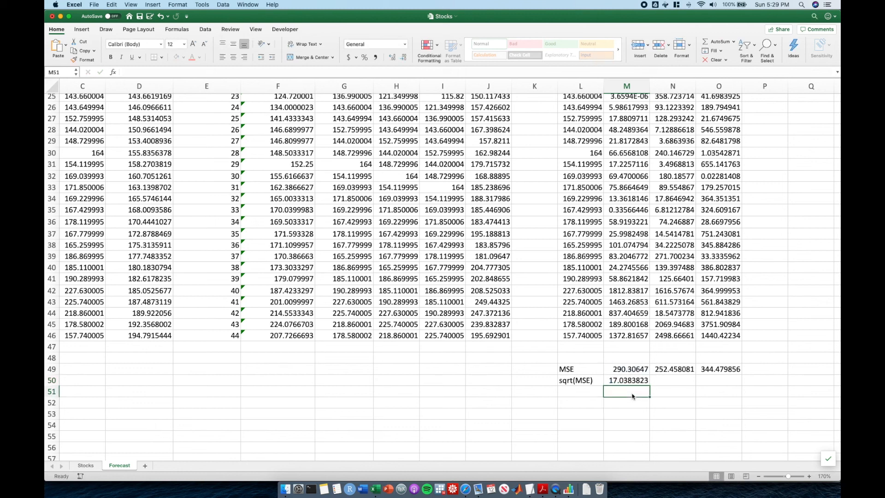
Step: Copy the square-root formula from M50 into N50:O50 for the other two models
key("Up")
key("super+c")
key("Right")
key("shift+Right")
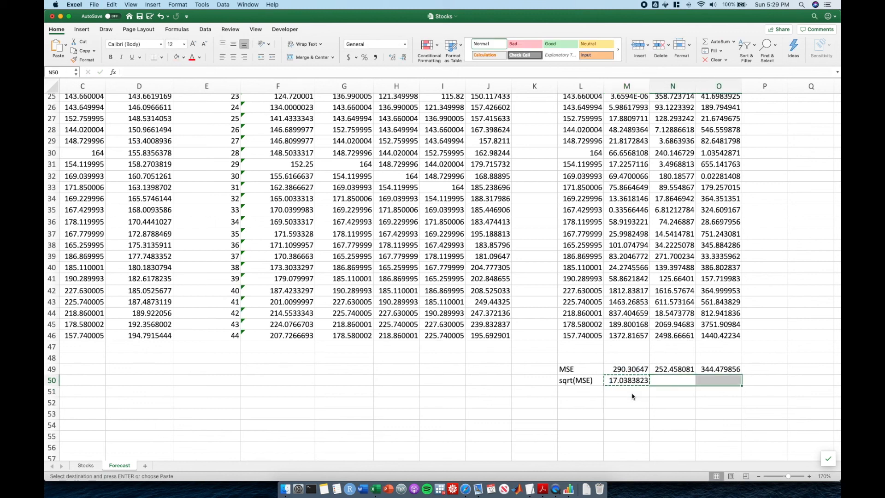
key("super+v")
key("Down")
key("Escape")
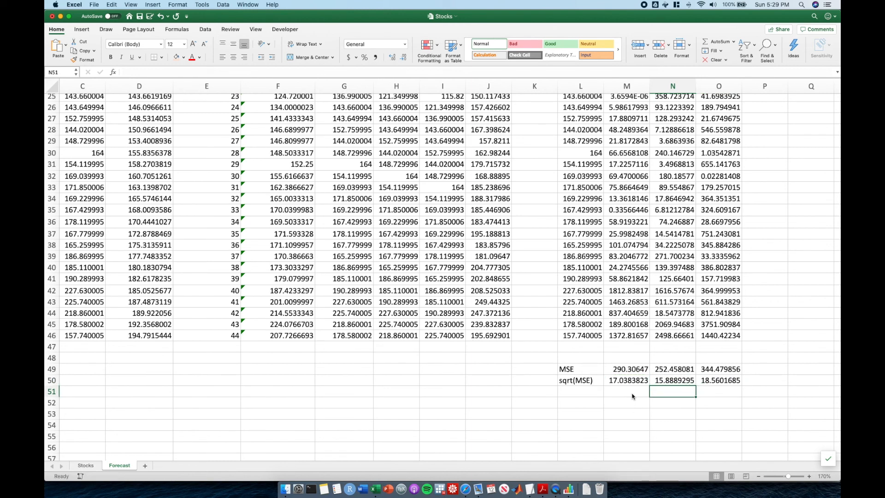
Step: Compare the sqrt(MSE) values in M50:O50 across the three models and against the MSE values above them
key("Up")
key("Left")
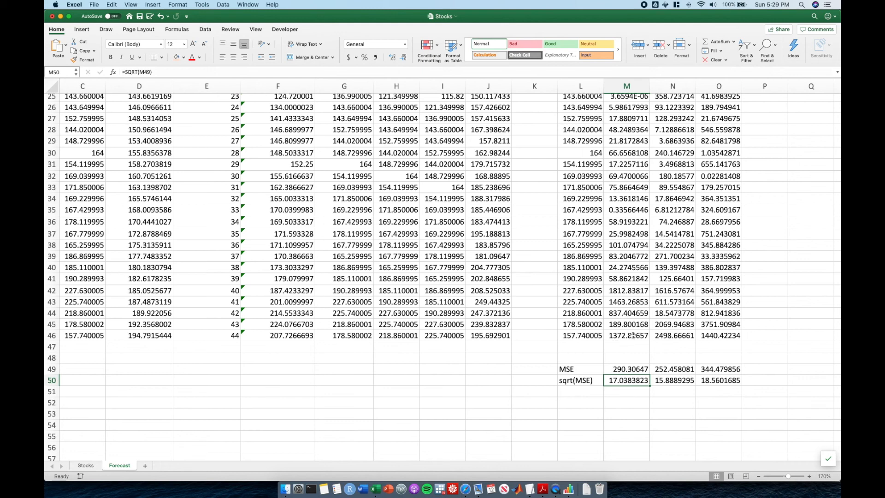
scroll(629, 325, "up", 10)
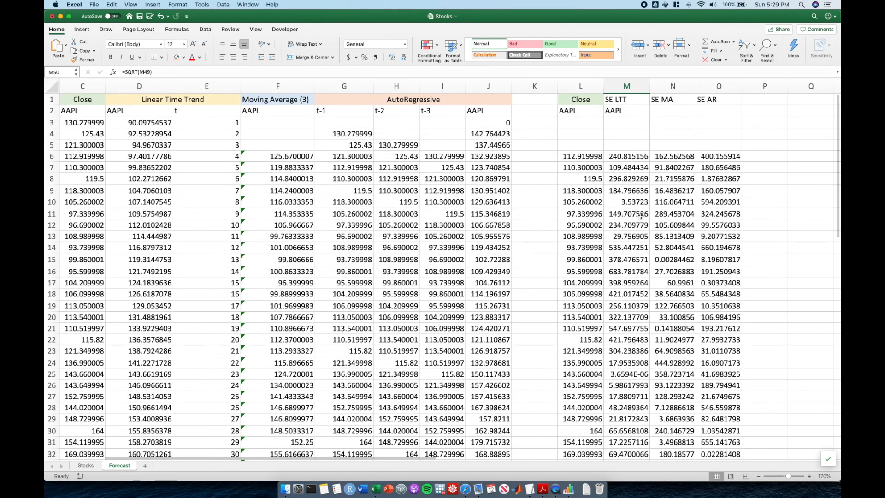
scroll(631, 225, "down", 8)
scroll(642, 225, "down", 4)
left_click(621, 326)
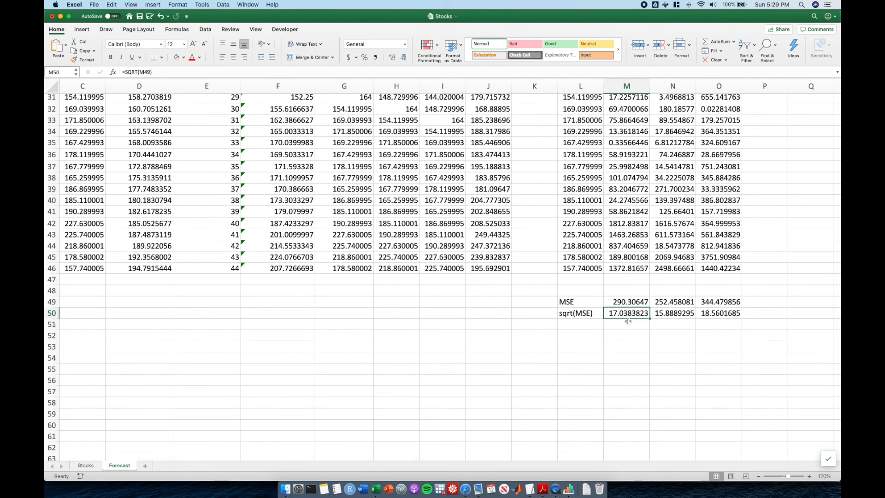
left_click(663, 317)
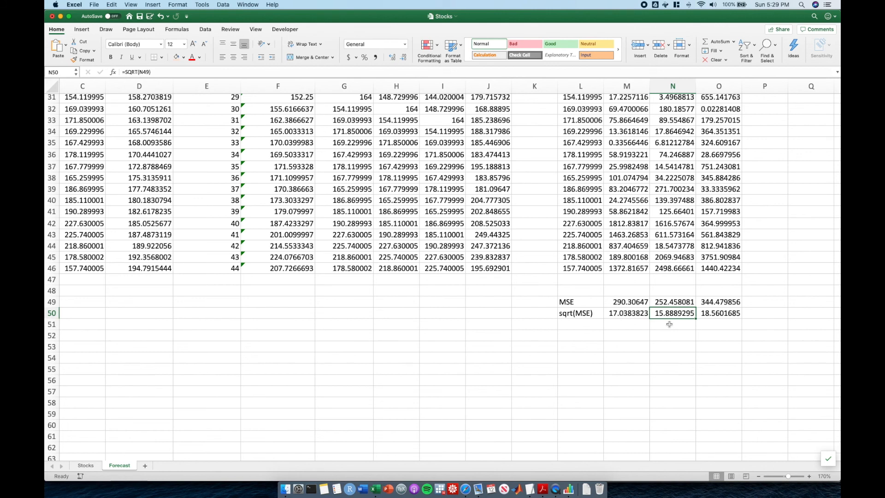
left_click(723, 314)
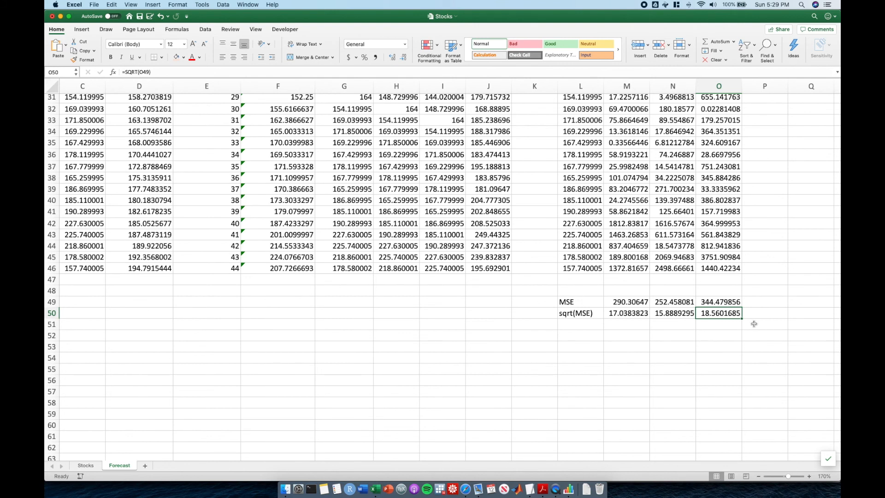
left_click(628, 313)
left_click_drag(581, 313, 728, 313)
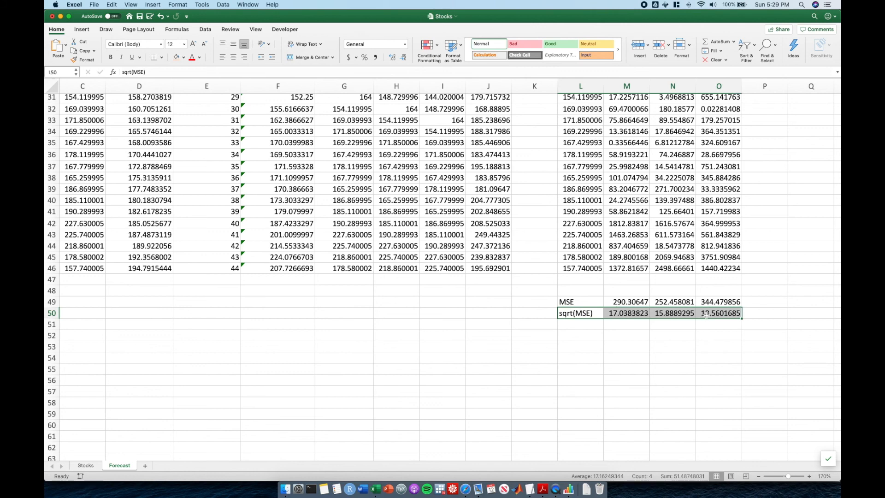
left_click_drag(628, 302, 704, 301)
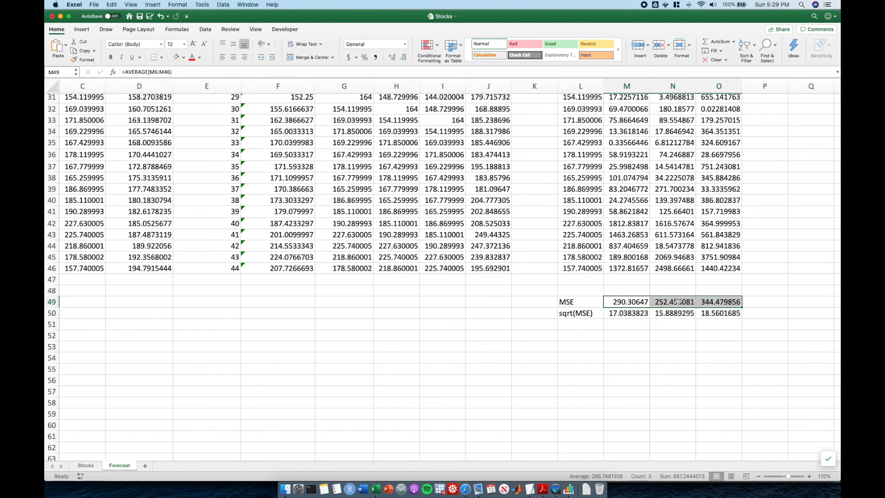
Step: Review the moving average MSE in N49 alongside the sheet's forecast and squared-error columns
left_click(673, 301)
scroll(791, 309, "up", 10)
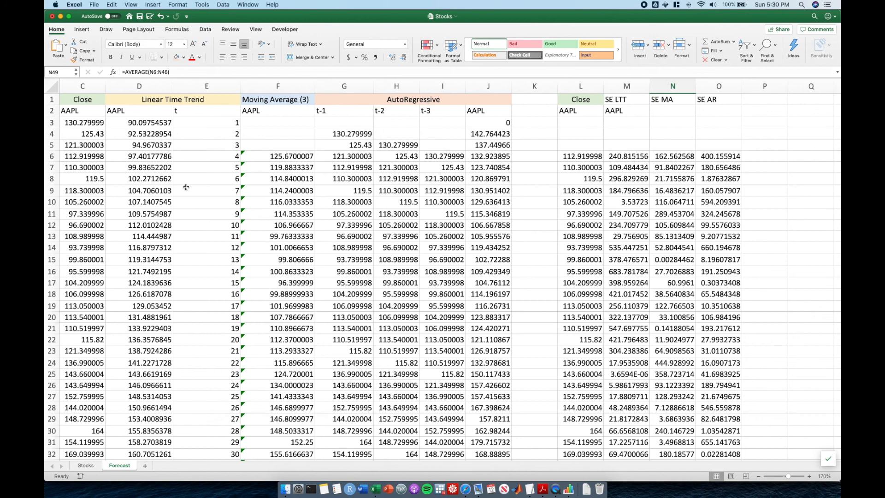
scroll(356, 452, "left", 4)
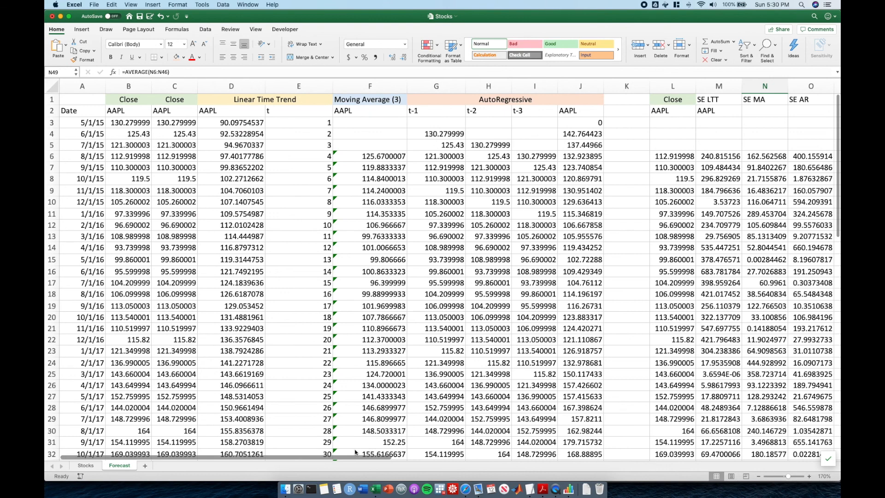
scroll(357, 452, "right", 5)
scroll(531, 295, "down", 5)
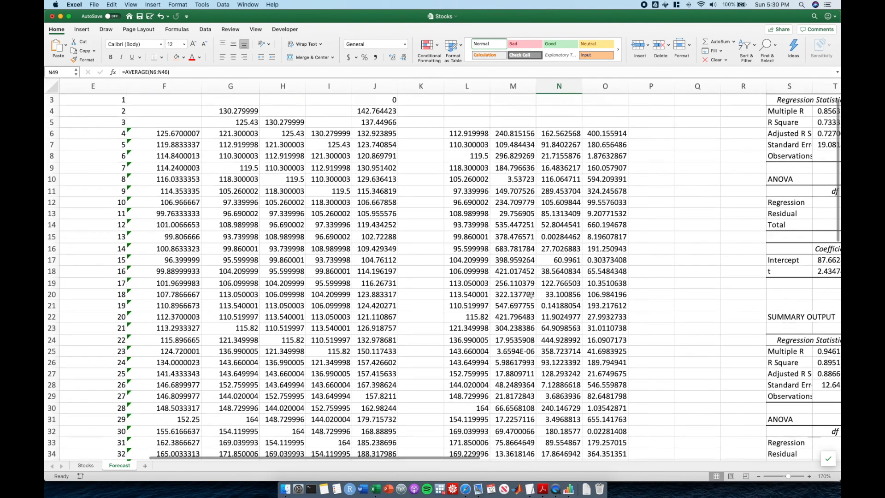
scroll(531, 296, "down", 5)
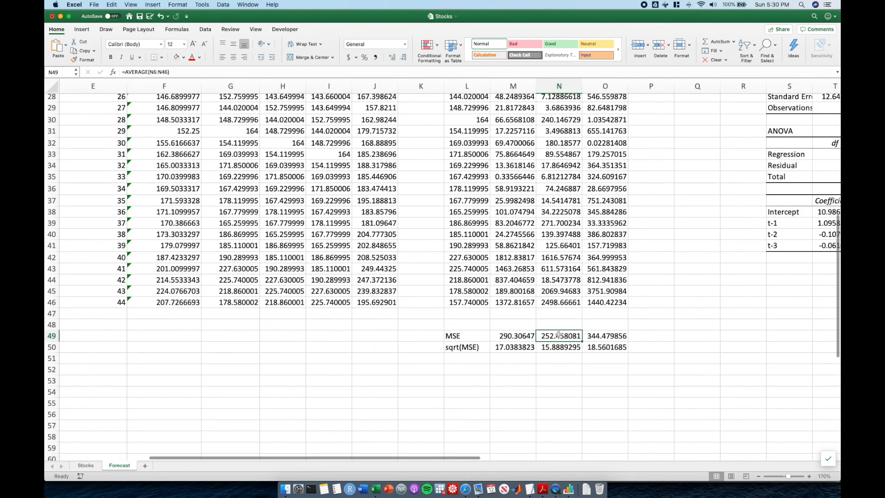
scroll(480, 326, "up", 9)
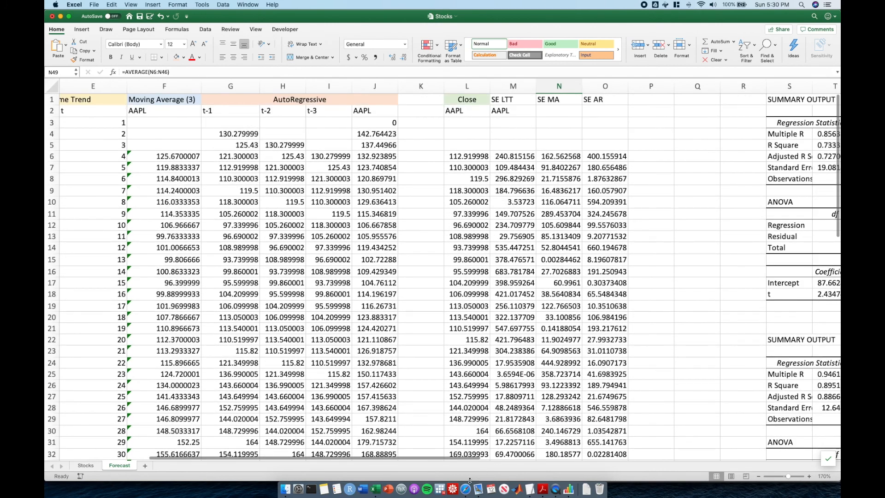
Step: Review the Forecast sheet's dates, closing prices, three model forecasts and error measures down to the months after 12/1/18
left_click_drag(472, 458, 382, 458)
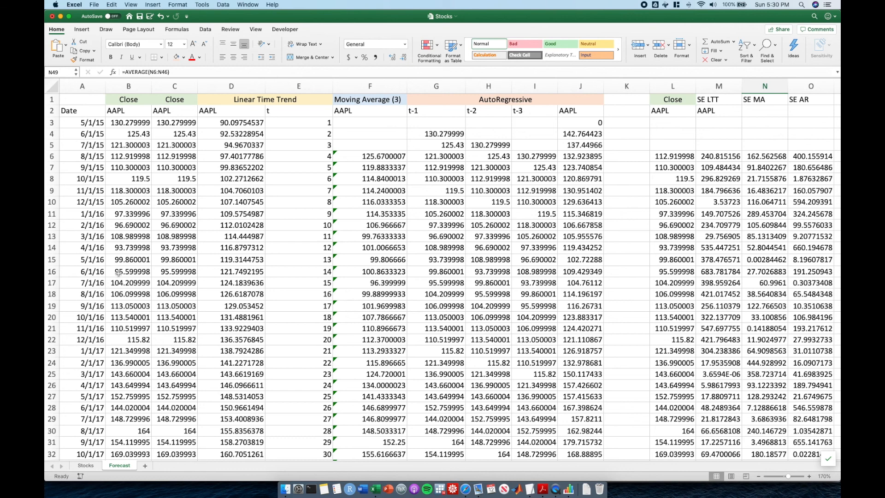
scroll(171, 351, "down", 3)
scroll(173, 351, "down", 6)
scroll(355, 128, "up", 9)
scroll(393, 180, "down", 5)
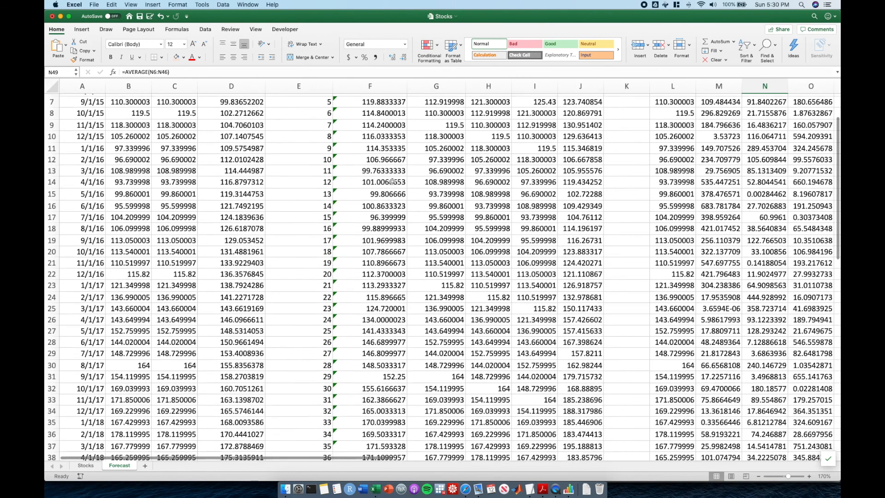
scroll(392, 180, "down", 3)
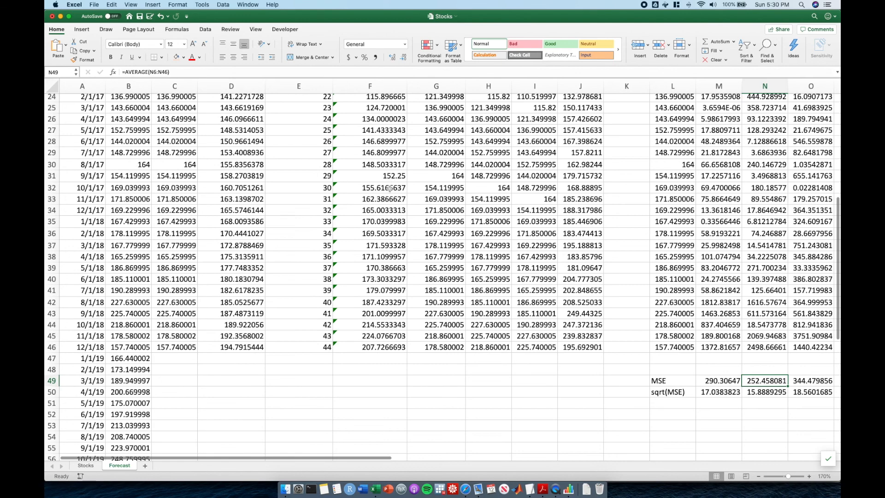
scroll(393, 240, "up", 7)
scroll(375, 208, "down", 4)
scroll(374, 208, "down", 3)
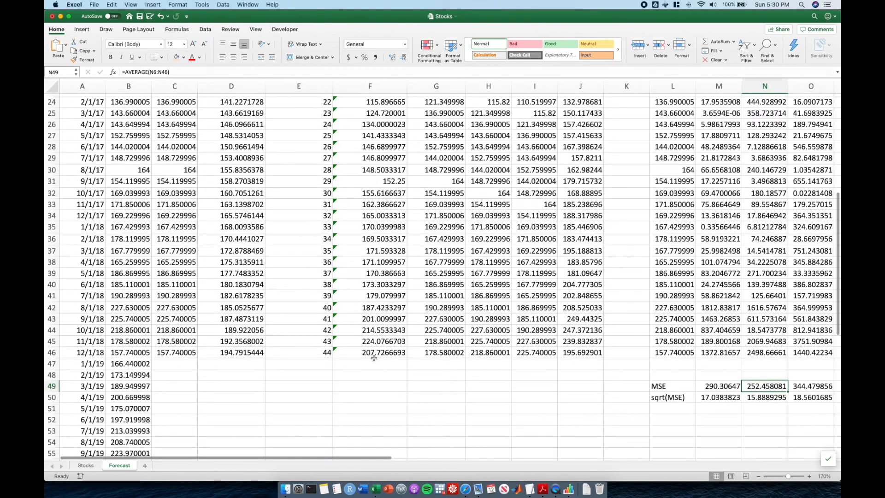
scroll(376, 356, "down", 2)
scroll(387, 291, "down", 1)
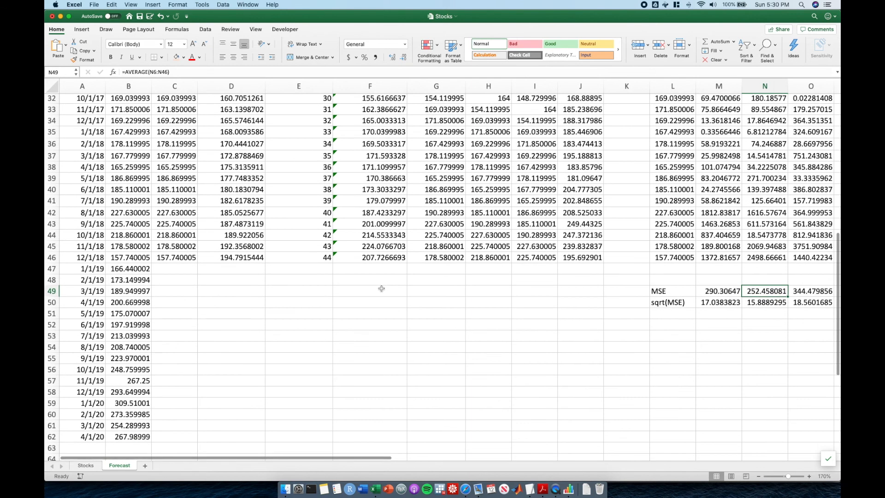
Step: Inspect the moving average formula in F46, then copy it into F47 to forecast 1/1/19
left_click(381, 258)
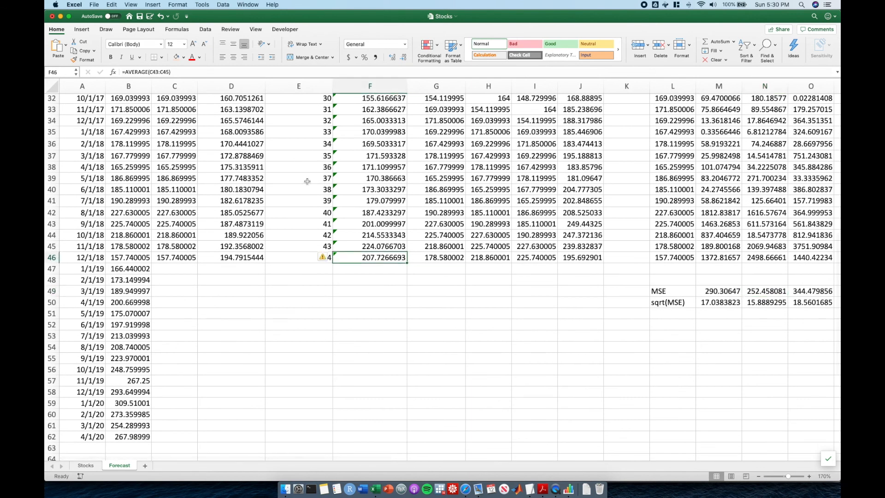
left_click(232, 73)
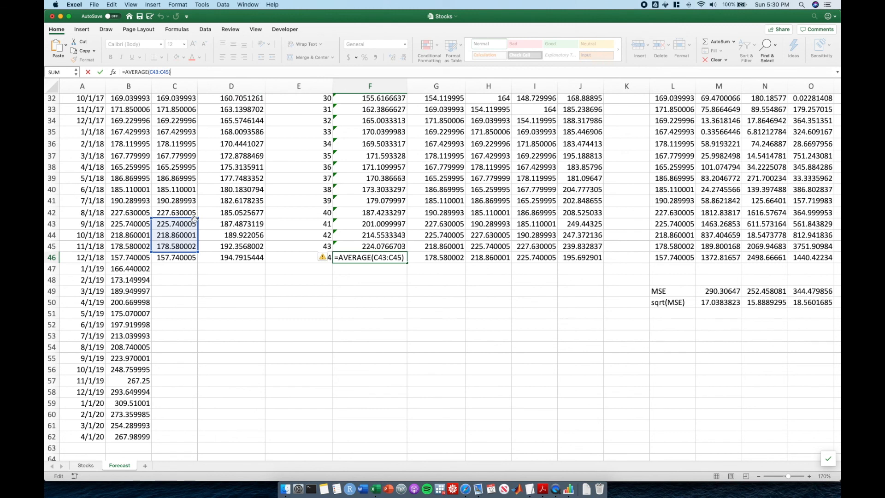
left_click(348, 282)
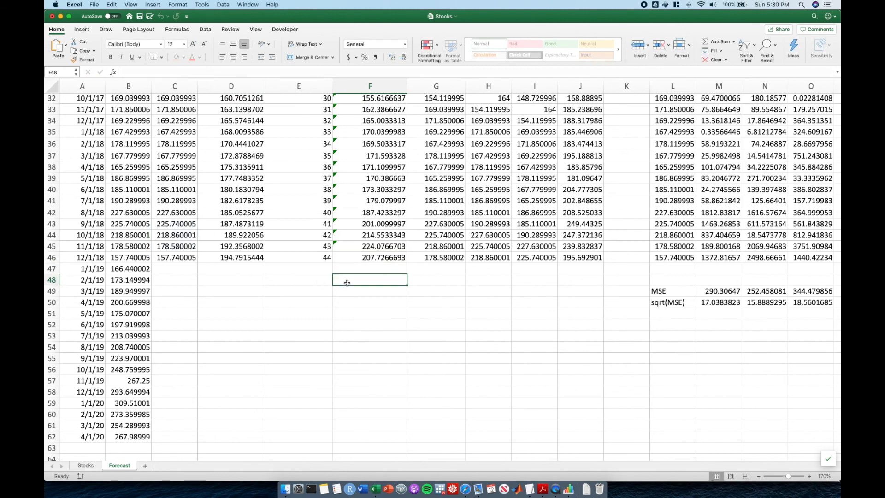
left_click(363, 258)
key("super+c")
left_click(382, 266)
key("super+v")
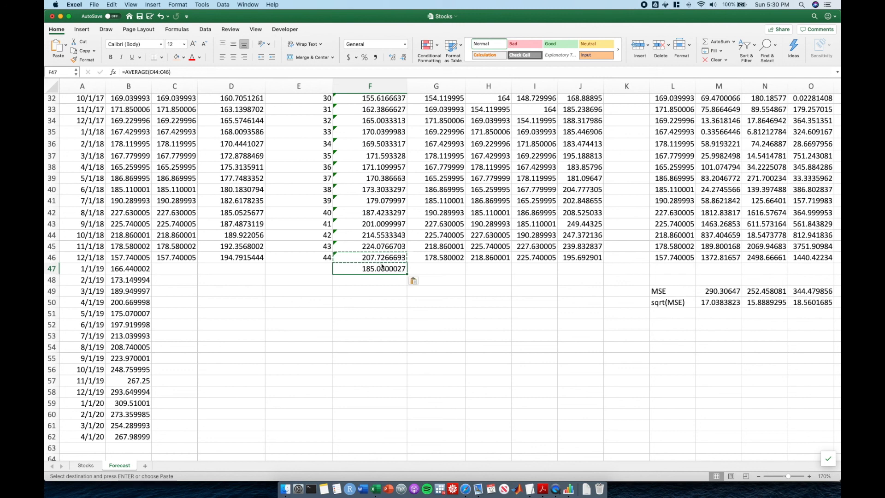
key("Escape")
Step: Trace the F47 forecast back to the closing prices in C44:C46 and check the neighbouring cell C47
key("Left")
key("Left")
key("Left")
key("Left")
key("Left")
key("Right")
key("Right")
key("Up")
key("Up")
key("Down")
key("Down")
key("Up")
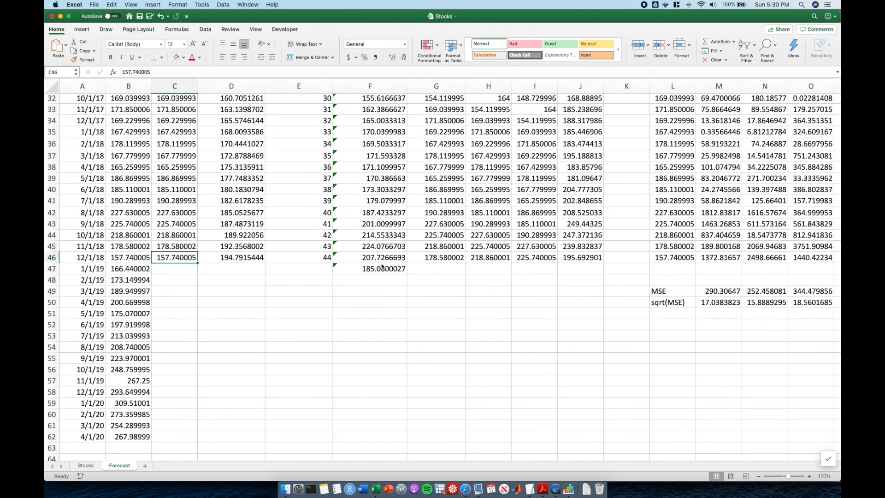
key("Down")
key("Right")
key("Right")
key("Right")
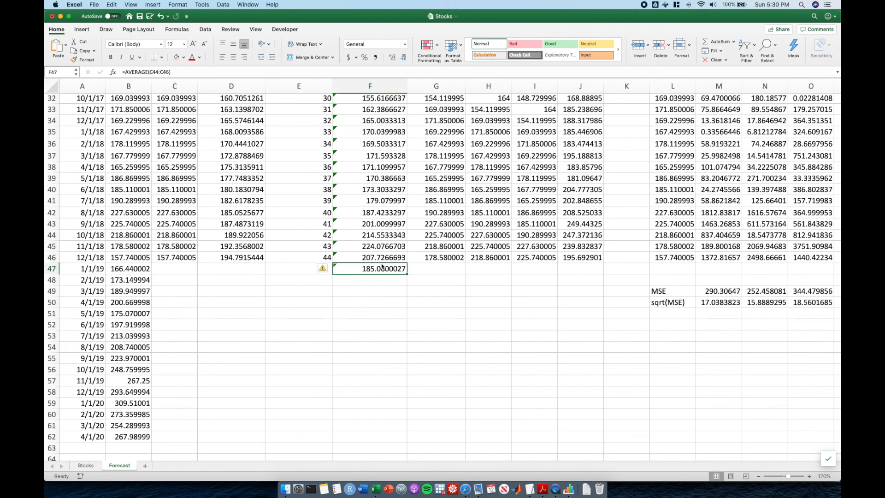
key("Left")
key("Left")
key("Left")
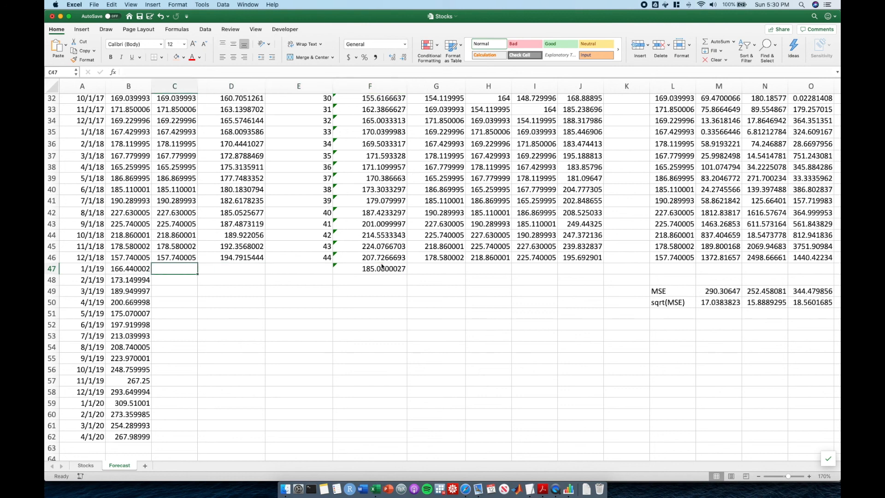
key("Right")
key("Right")
key("Right")
key("Right")
key("Left")
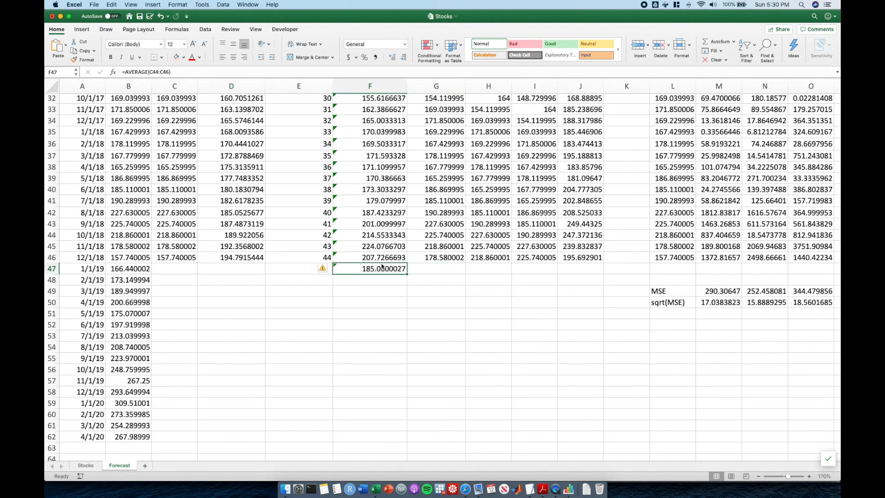
left_click(179, 71)
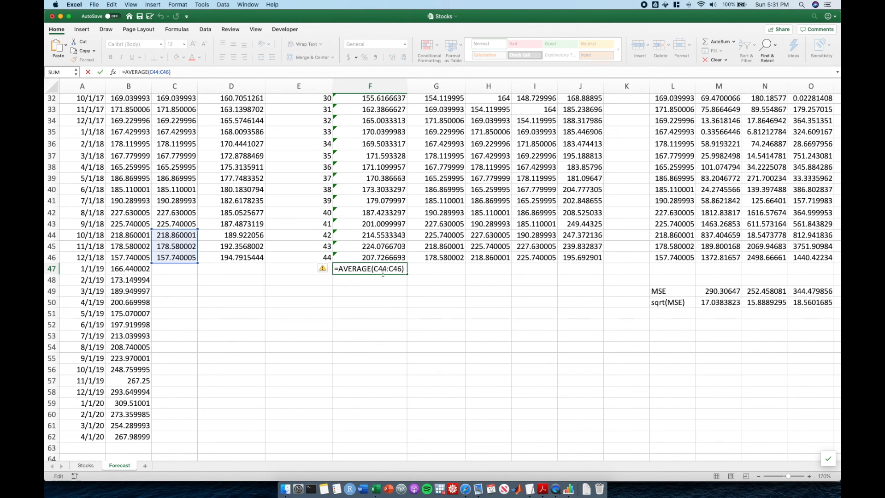
key("Return")
Step: Try copying the moving average formula from F47 into F48 and inspect its source range
key("Up")
key("super+c")
key("Down")
key("super+v")
key("Down")
key("Escape")
key("Up")
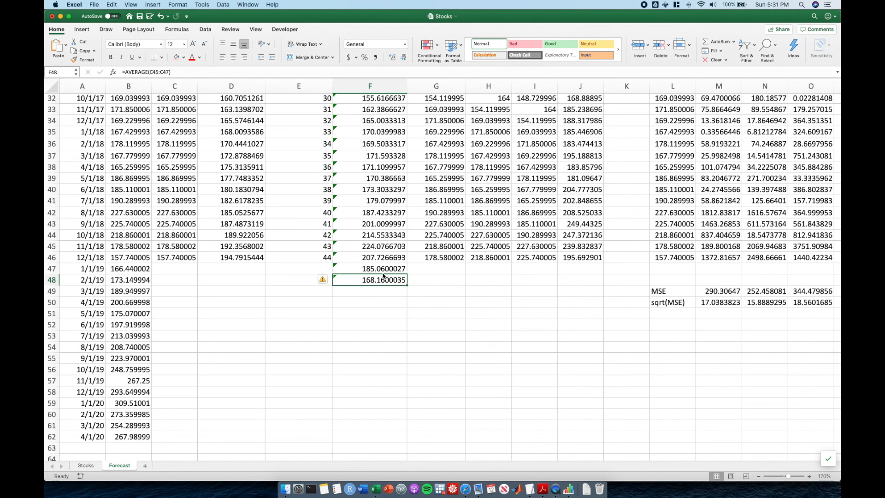
left_click(247, 72)
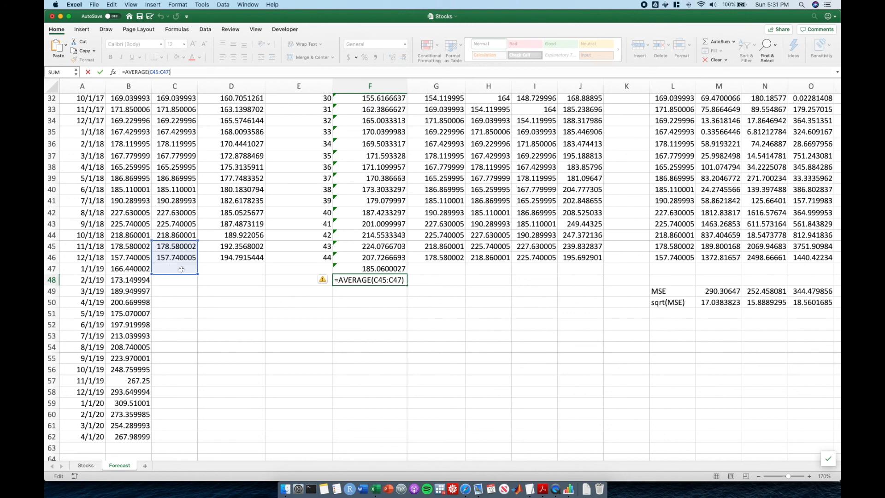
key("Return")
Step: Replace the F48 formula with =AVERAGE(C45:C46,F47), combining the last two closing prices with the first forecast
left_click(361, 300)
left_click(359, 279)
key("Delete")
type("=")
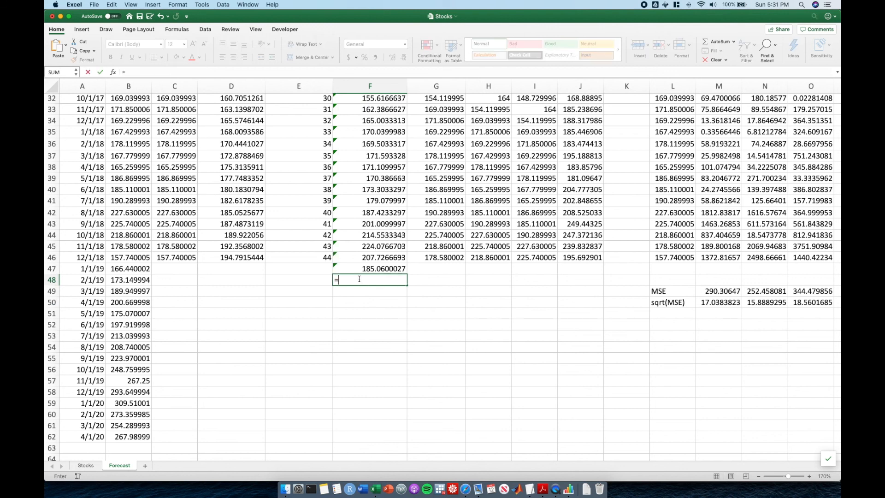
type("aver")
key("Tab")
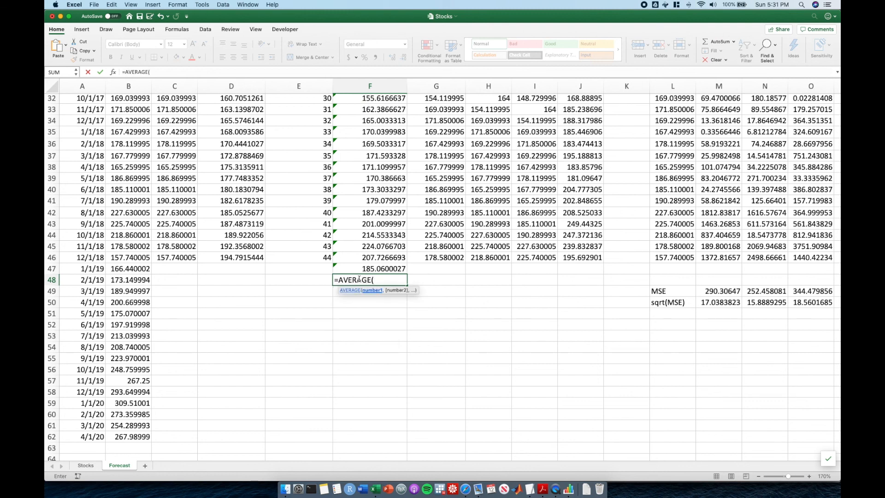
key("Left")
key("Left")
key("Left")
key("Up")
key("Up")
key("Up")
key("shift+Down")
type(",")
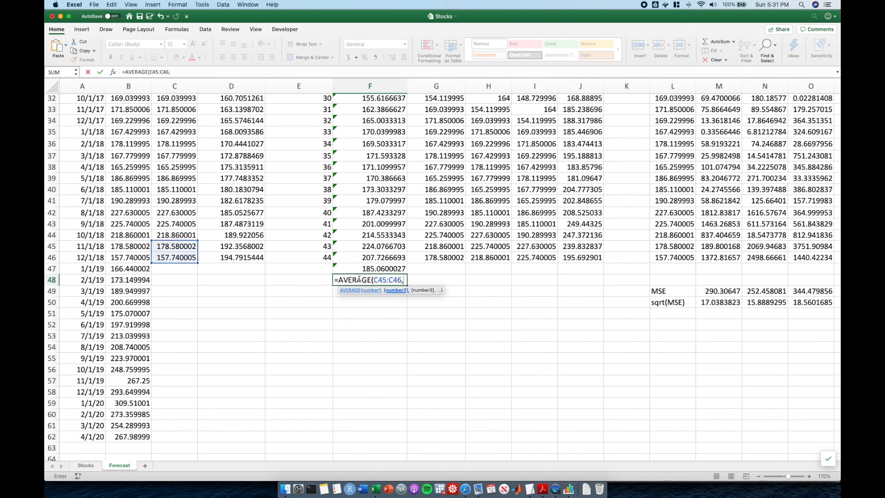
key("Up")
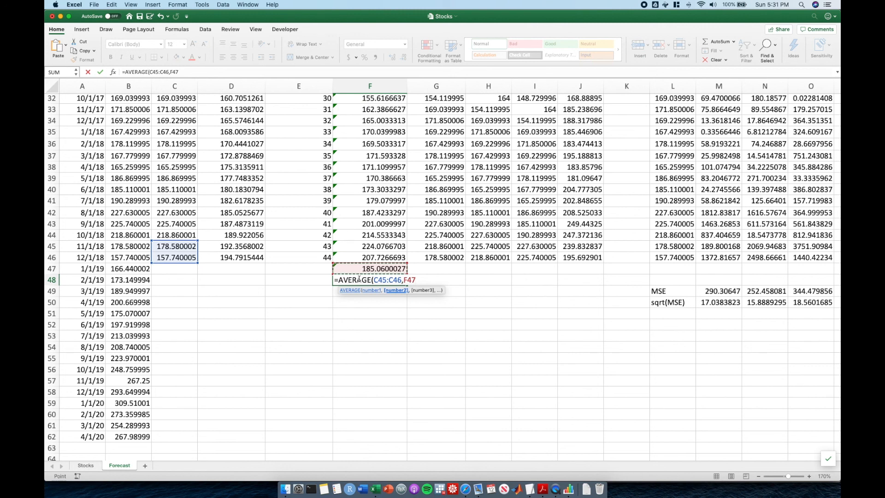
type(")")
key("Return")
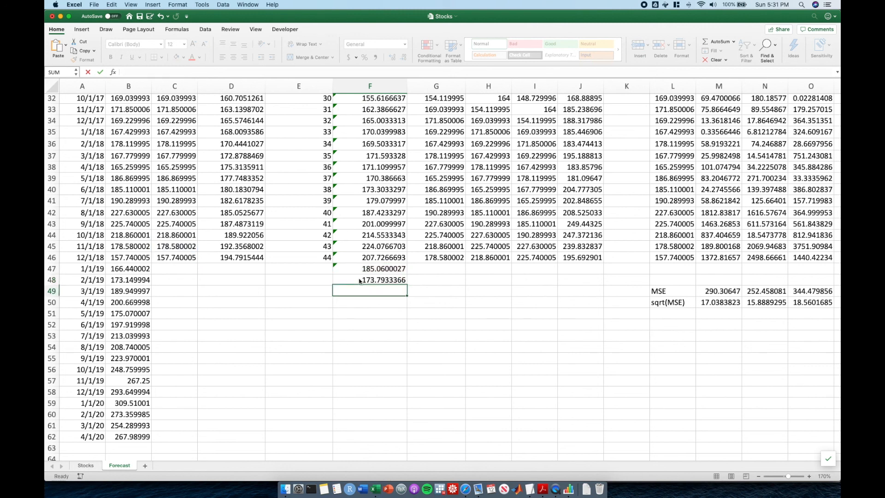
Step: Forecast 3/1/19 in F49 with =AVERAGE(F47:F48,C46), combining the two previous forecasts with the last closing price
left_click(359, 280)
key("Return")
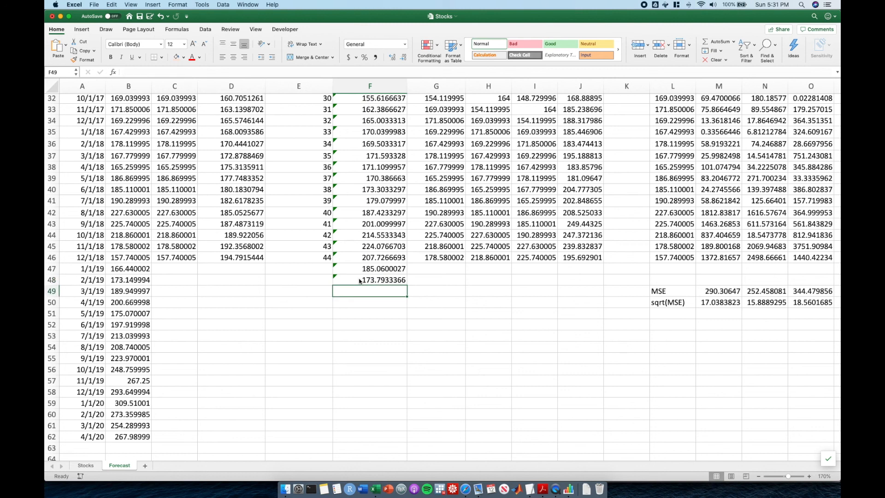
type("=aver")
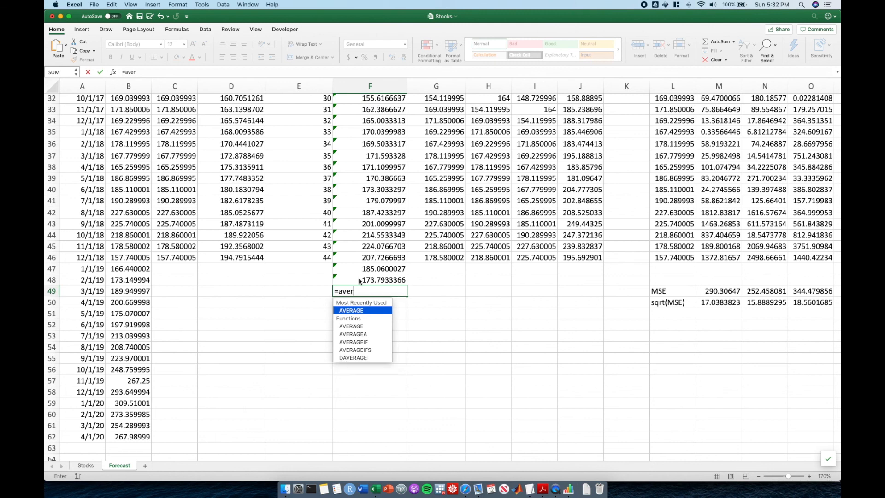
key("Tab")
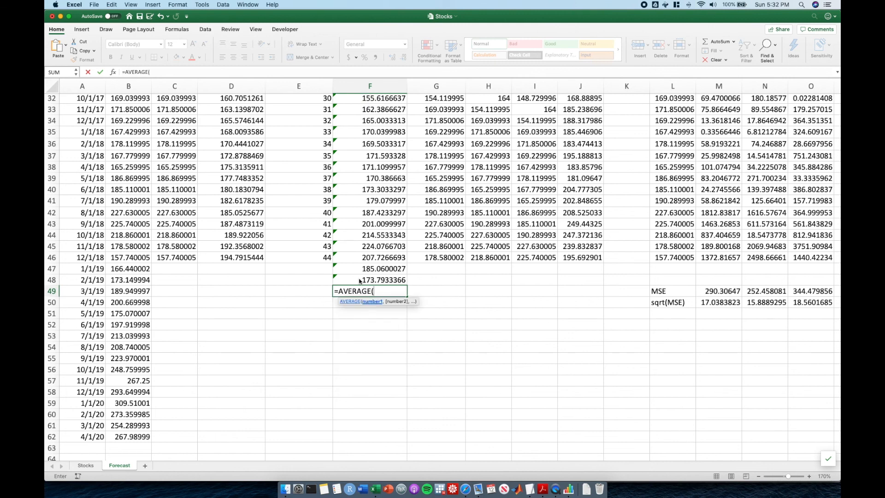
key("Up")
key("shift+Up")
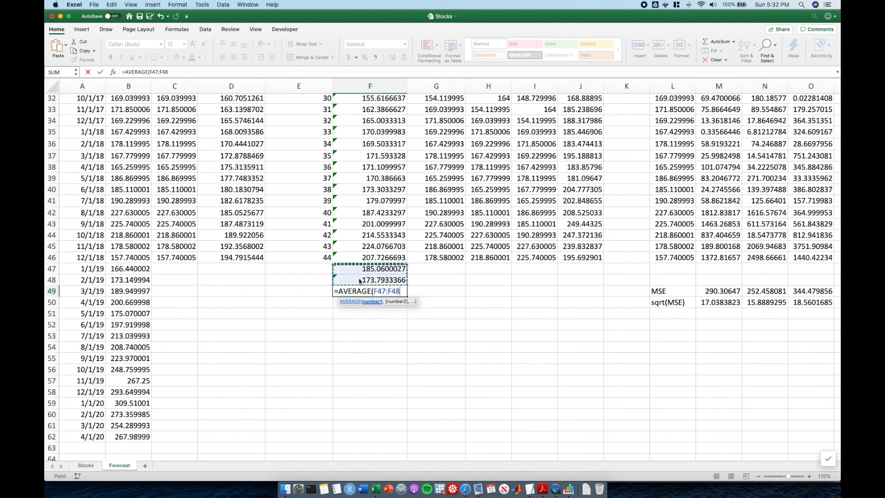
type(",")
key("Left")
key("Left")
key("Left")
key("Up")
key("Up")
key("Up")
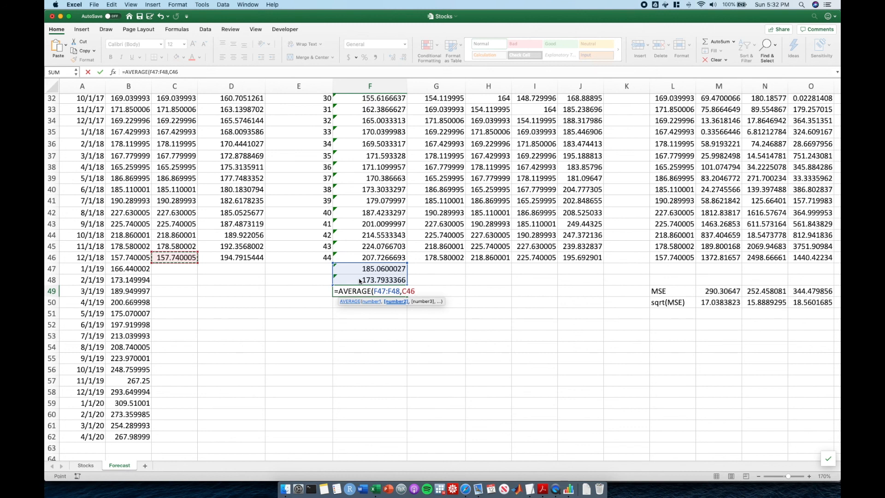
type(")")
key("Return")
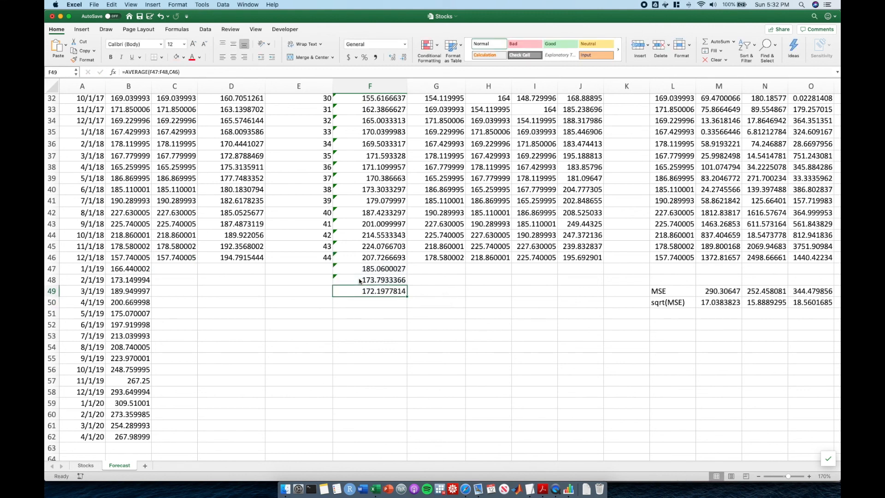
Step: Forecast 4/1/19 in F50 with =AVERAGE(F47:F49), using only the three previous forecasts
key("Down")
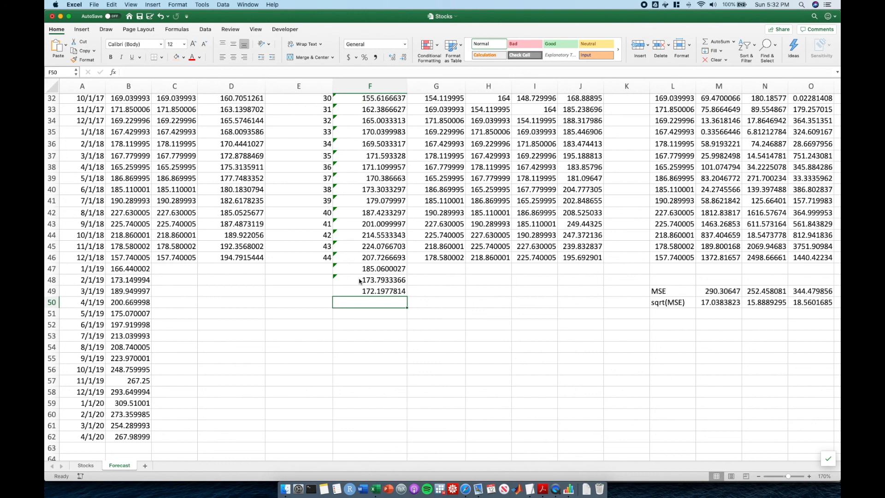
type("=ave")
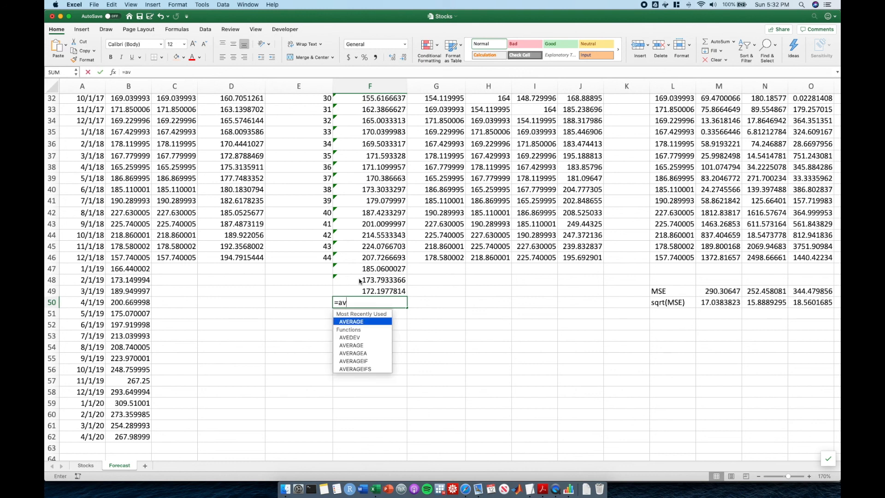
key("Tab")
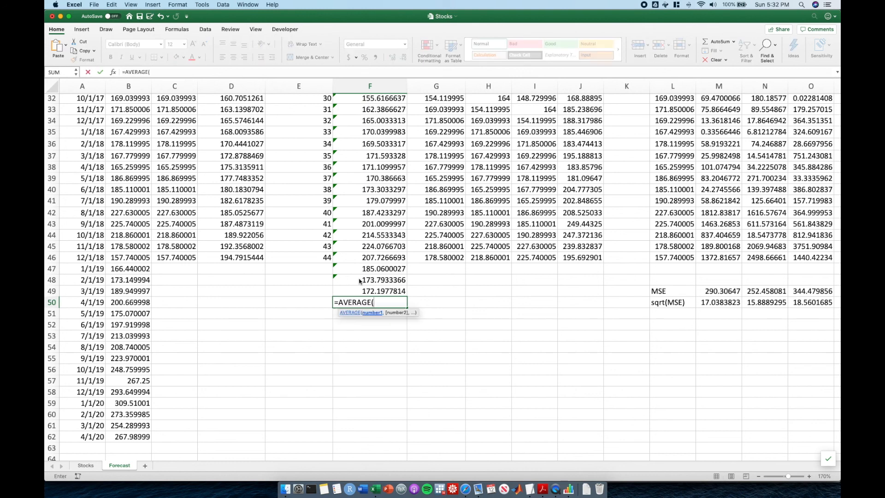
key("Up")
key("shift+Up")
key("shift+Up")
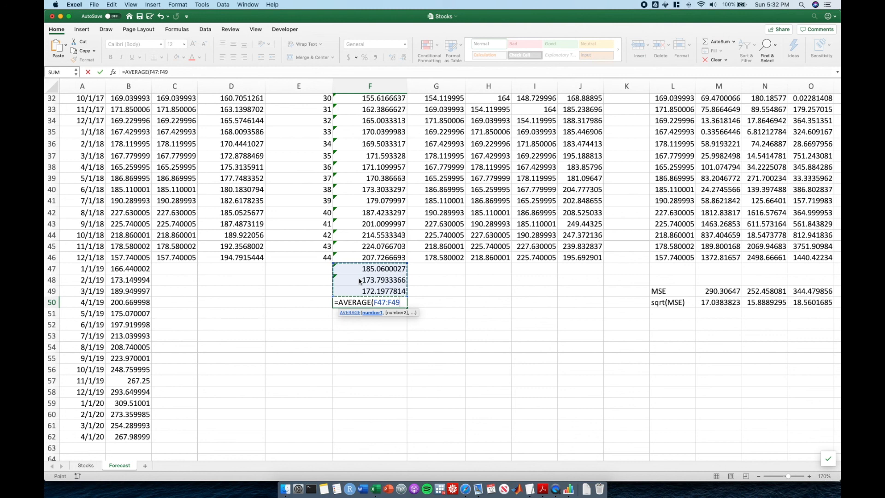
type(")")
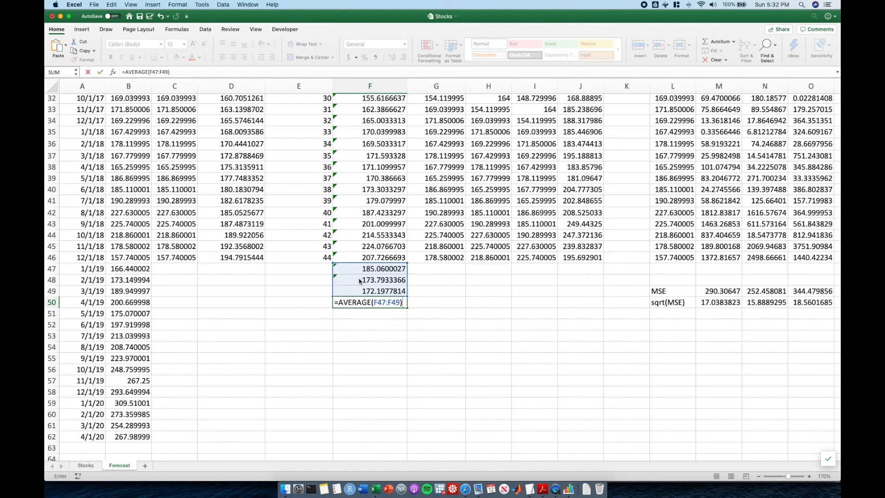
key("Return")
Step: Copy the moving average formula from F50 into F51:F54 and open the F54 formula to check its source range
key("Up")
key("Down")
key("Up")
key("super+c")
key("Down")
key("super+v")
key("Down")
key("super+v")
key("Down")
key("super+v")
key("Down")
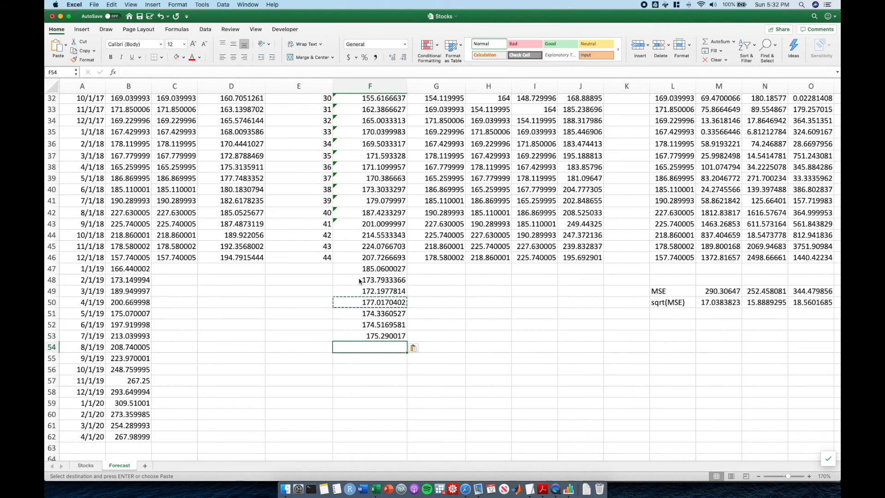
key("super+v")
key("Escape")
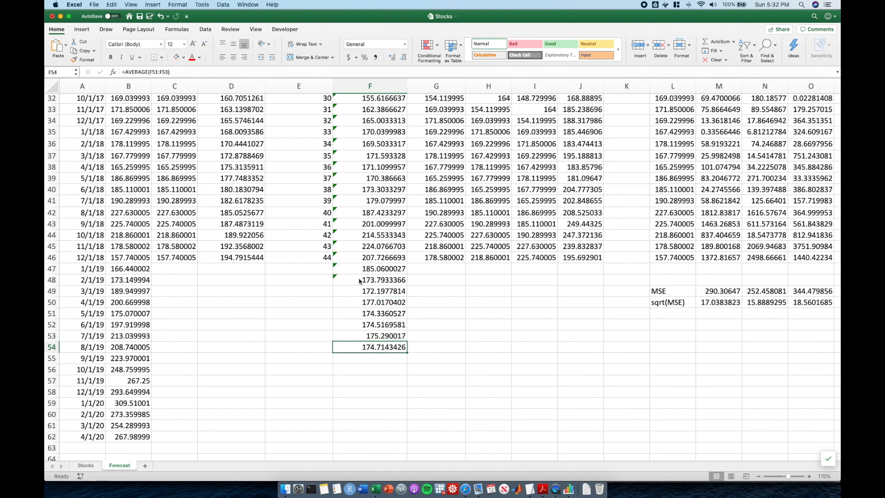
key("F2")
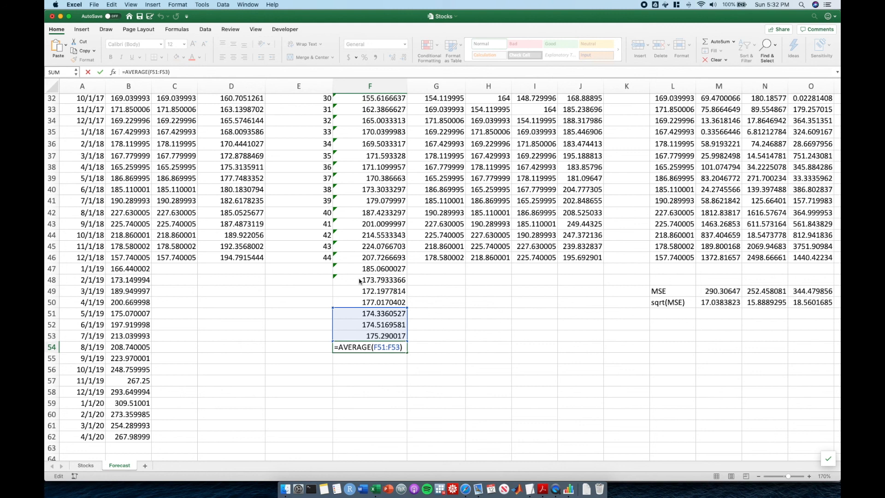
Step: Copy the moving average formula from F54 down into F55:F82
key("Return")
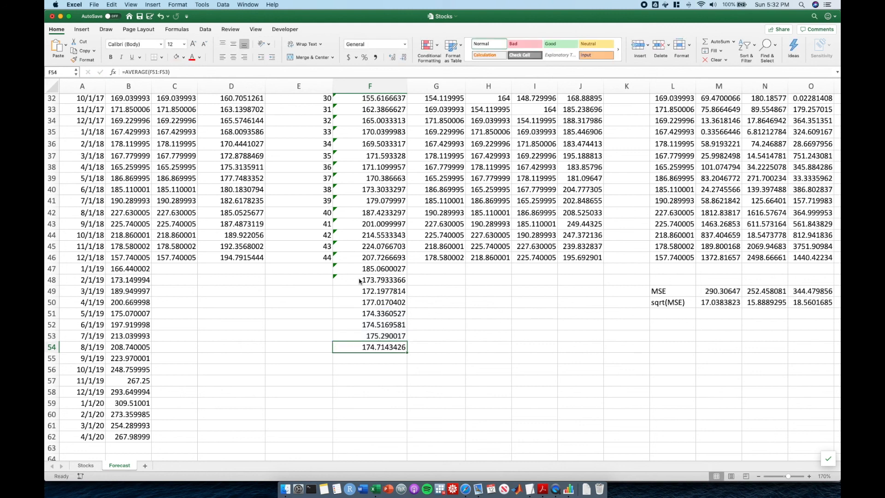
key("super+c")
key("Down")
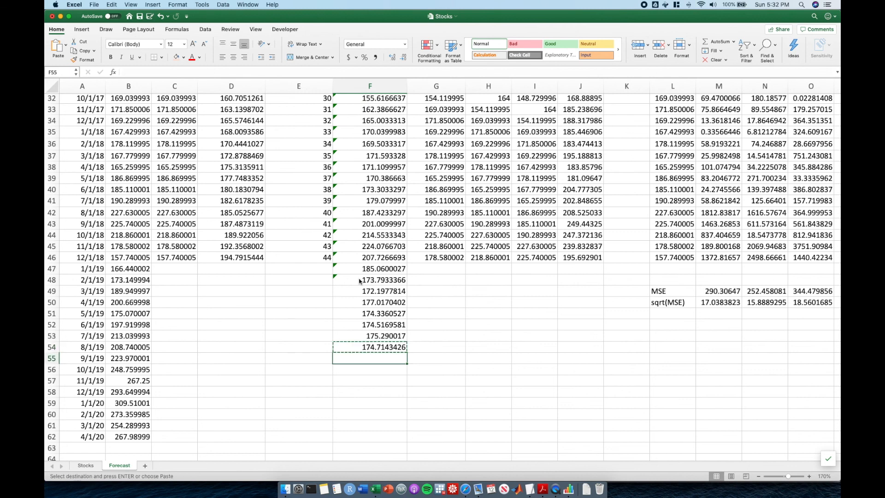
key("shift+Down")
key("shift+Down")
key("shift+Down")
key("shift+Down")
key("shift+Down")
key("shift+Down")
key("shift+Down")
key("shift+Down")
key("shift+Down")
key("shift+Down")
key("shift+Down")
key("shift+Down")
key("shift+Down")
key("shift+Down")
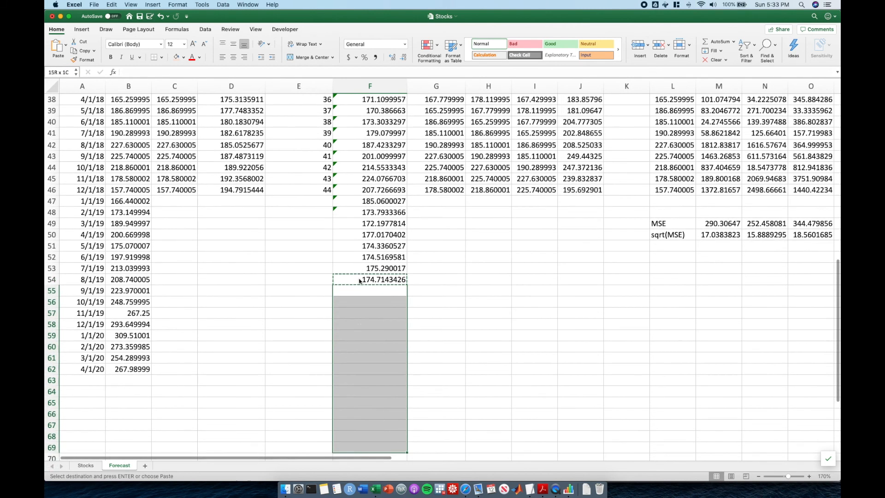
key("shift+Down")
key("shift+Down")
key("shift+Down")
key("shift+Down")
key("shift+Down")
key("shift+Down")
key("shift+Down")
key("shift+Down")
key("shift+Down")
key("shift+Down")
key("shift+Down")
key("shift+Down")
key("shift+Down")
key("super+v")
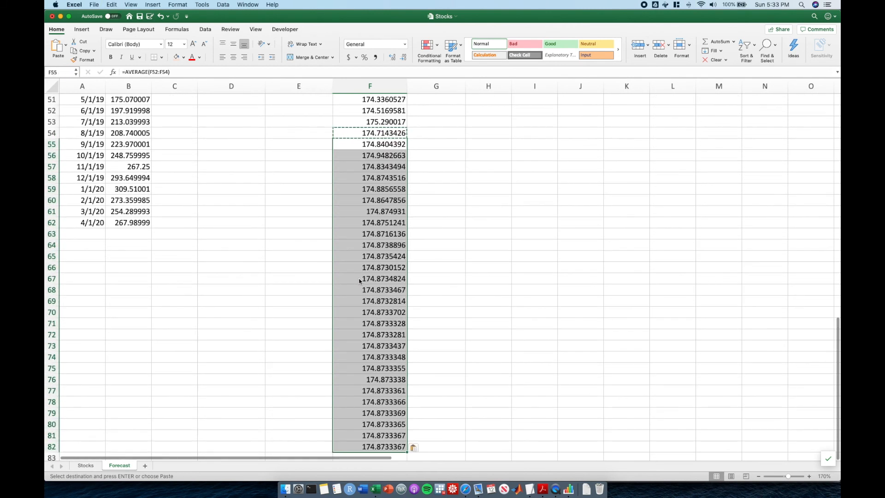
Step: Examine how the extended moving average forecasts in F55:F82 develop over the added periods
key("Up")
key("Up")
key("Escape")
key("Up")
key("Down")
key("shift+Down")
key("shift+Down")
key("shift+Down")
key("shift+Down")
key("shift+Down")
key("Down")
key("Down")
key("Down")
key("Down")
key("Down")
key("Down")
key("Down")
key("Down")
key("Down")
key("Down")
key("Down")
key("Down")
key("Down")
key("Down")
key("Down")
key("Down")
key("Down")
key("Down")
key("Down")
key("Down")
key("Down")
key("Down")
key("Down")
key("Down")
key("Down")
key("Up")
key("Up")
key("Up")
key("Up")
key("Up")
key("Up")
key("Up")
key("Up")
key("Up")
key("Up")
key("Up")
key("Up")
key("Up")
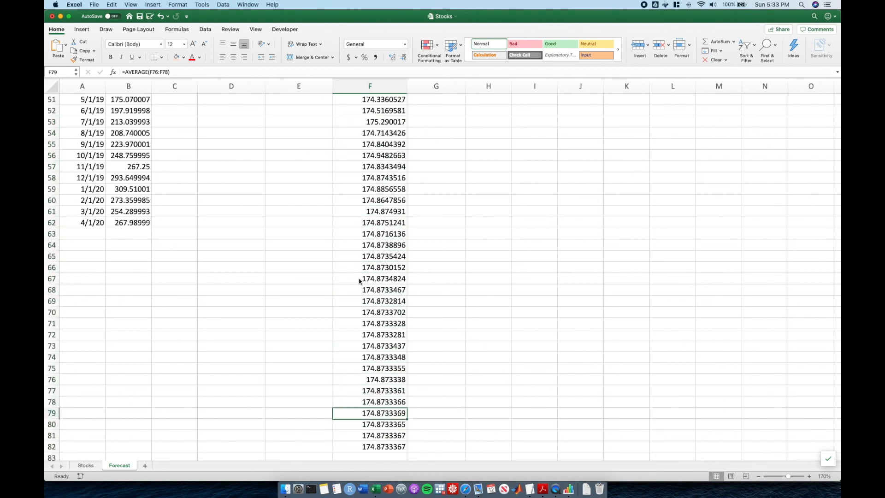
key("Right")
scroll(364, 277, "up", 6)
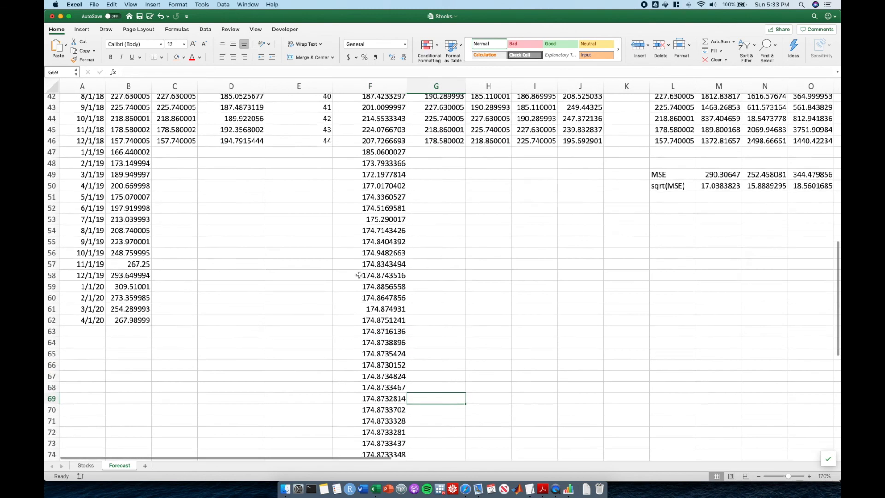
Step: Compare the first moving average forecasts in F47:F54 with the forecasts further down the column
left_click_drag(381, 248, 382, 325)
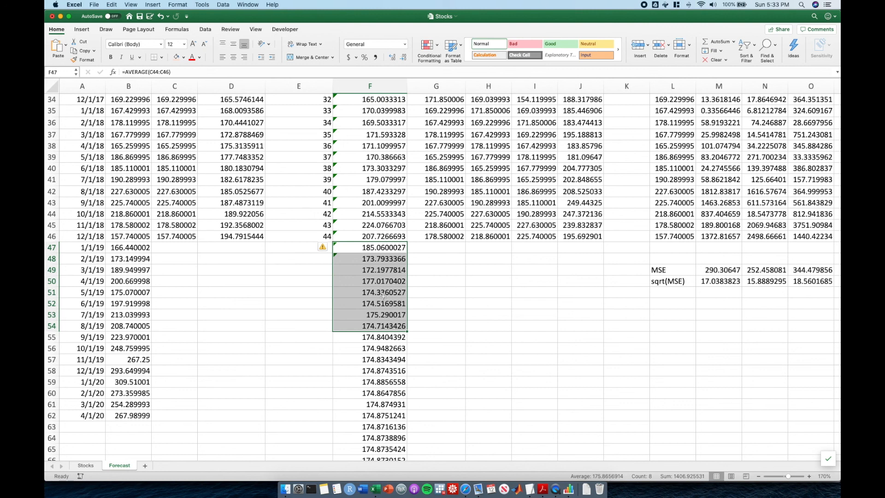
left_click(380, 324)
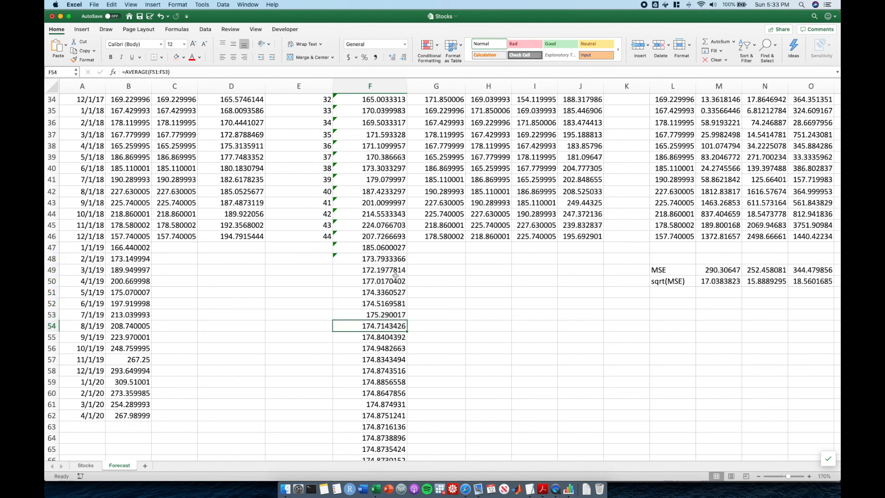
scroll(387, 289, "down", 3)
scroll(383, 282, "up", 3)
scroll(382, 279, "down", 1)
scroll(382, 279, "down", 2)
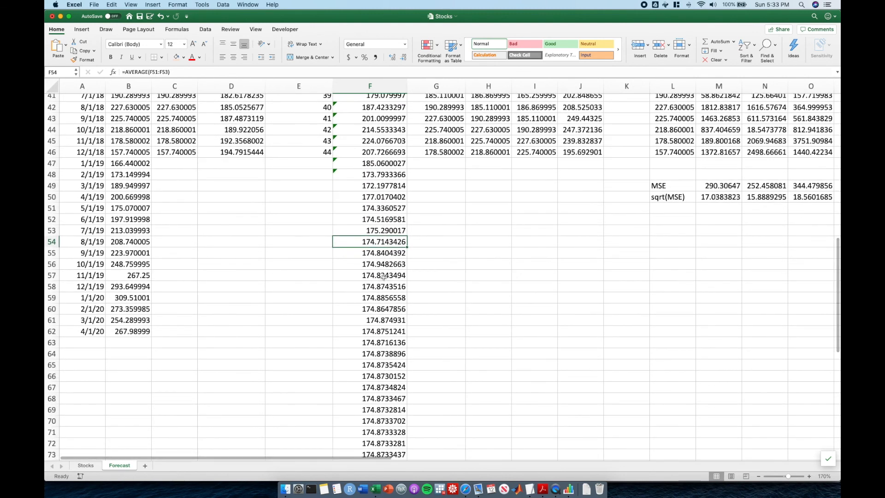
scroll(382, 279, "up", 5)
scroll(381, 273, "down", 3)
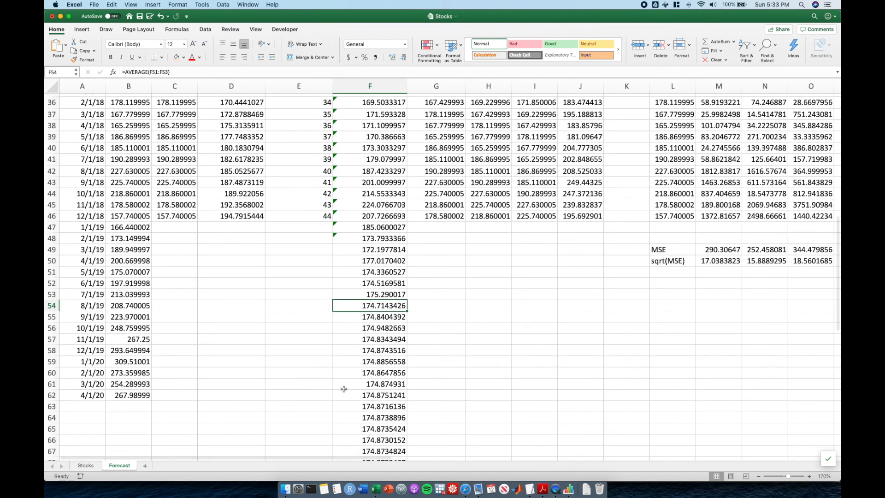
Step: Compare the 4/1/20 closing price with its moving average forecast across A62:F62
left_click(61, 396)
left_click(132, 395)
left_click_drag(371, 397, 158, 396)
left_click(65, 395)
left_click_drag(70, 397, 373, 399)
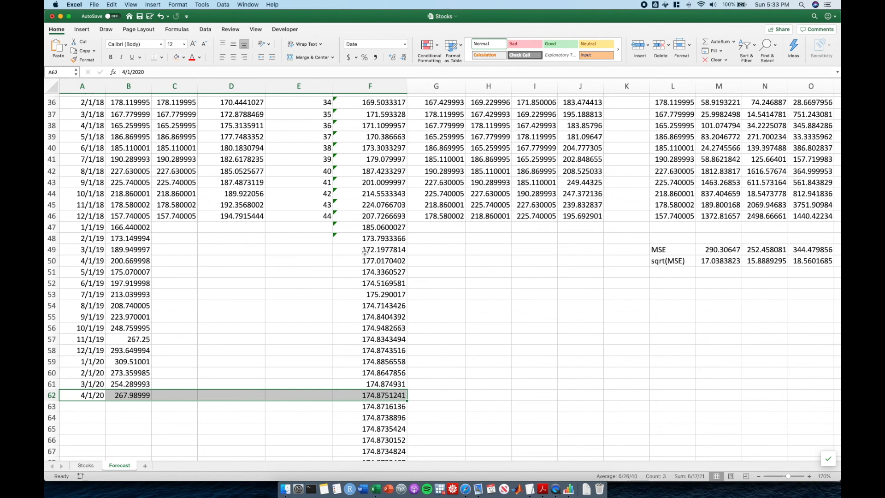
scroll(371, 334, "up", 5)
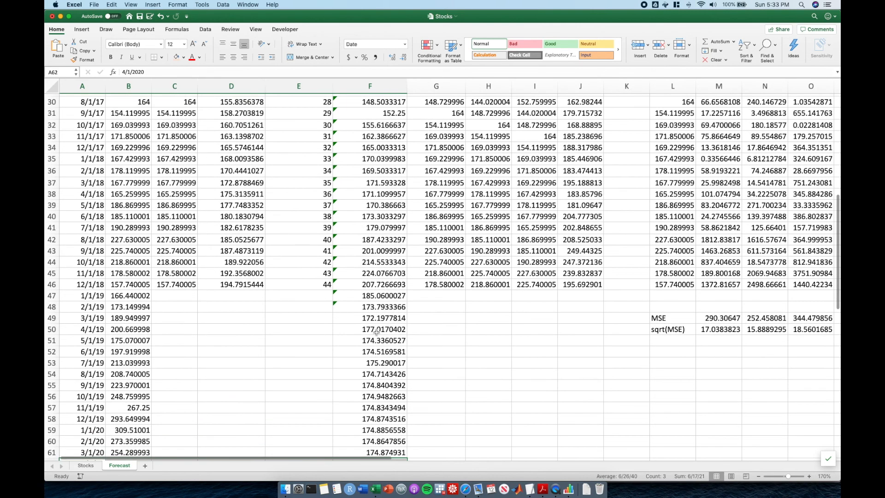
scroll(376, 332, "down", 6)
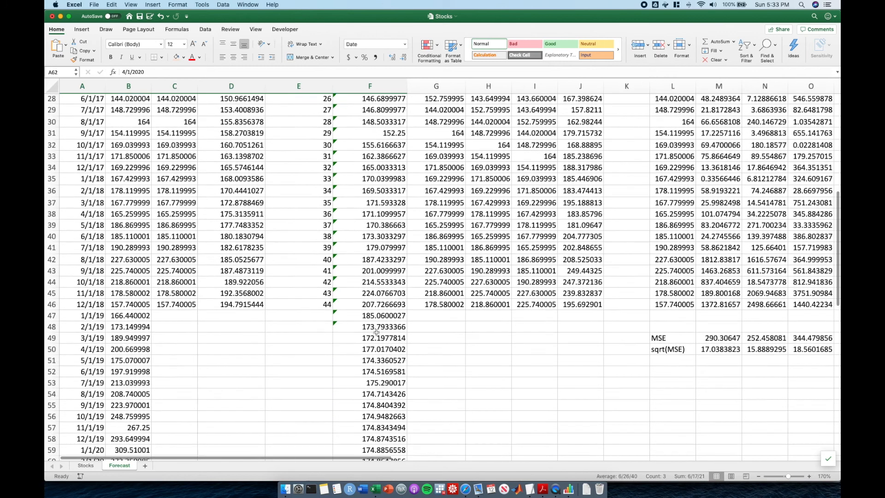
scroll(377, 332, "down", 1)
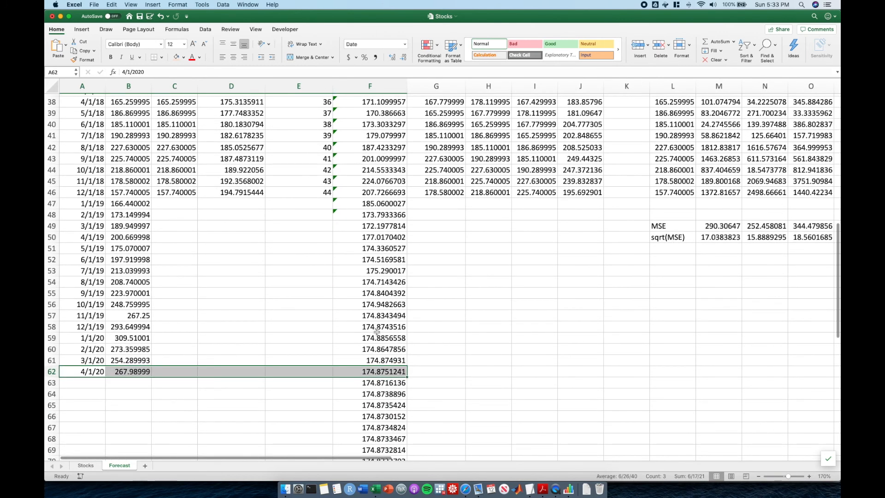
Step: Check the moving average model's MSE in N49 against its out-of-sample forecasts in F47:F68
left_click(376, 332)
left_click(751, 227)
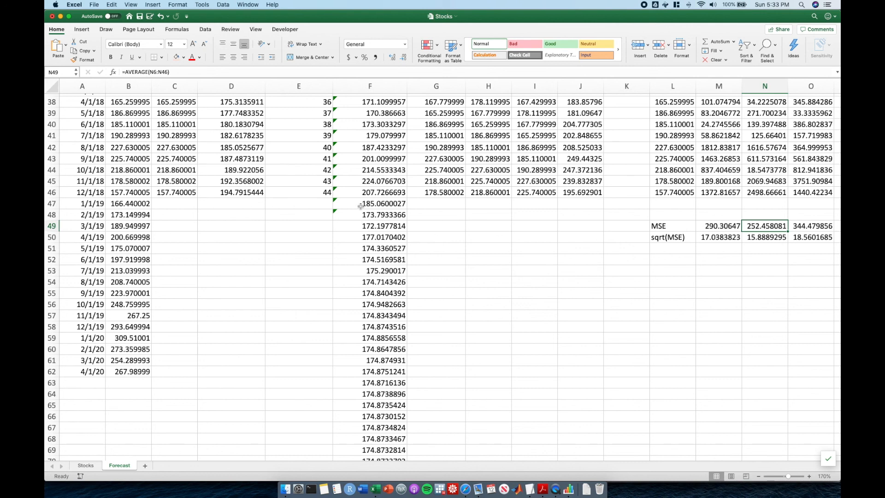
left_click_drag(359, 203, 371, 438)
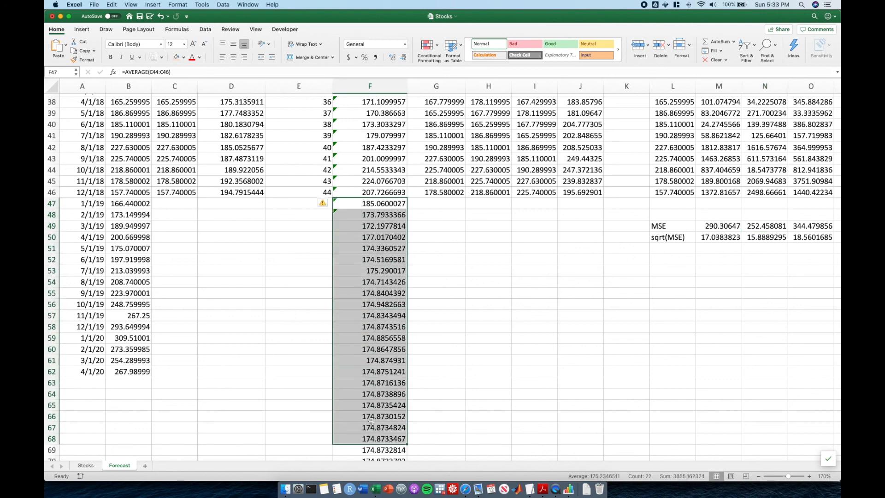
scroll(392, 323, "up", 12)
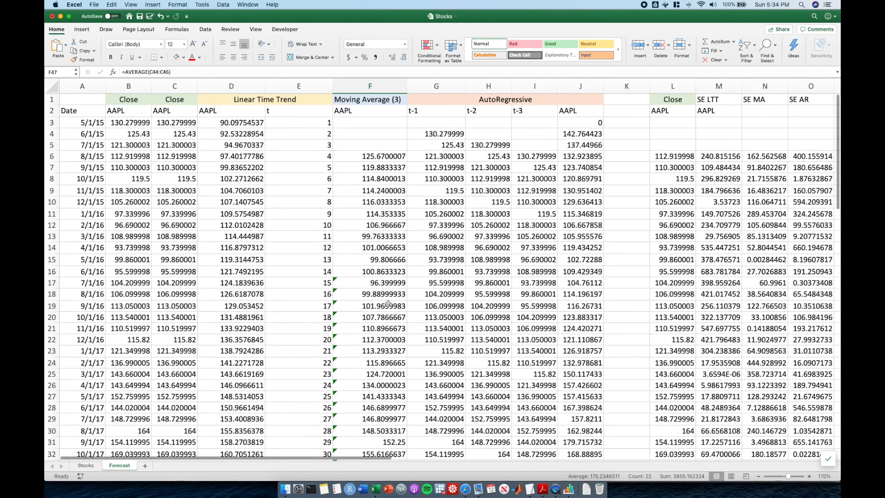
scroll(389, 302, "down", 10)
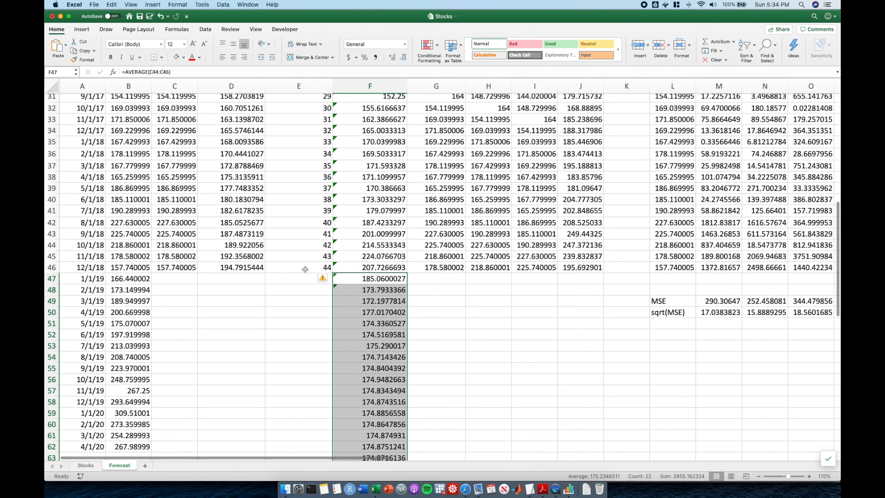
Step: Extend the linear time trend through 4/1/19 by entering t values 45, 46, 47 and 48 in E47:E50
left_click(306, 269)
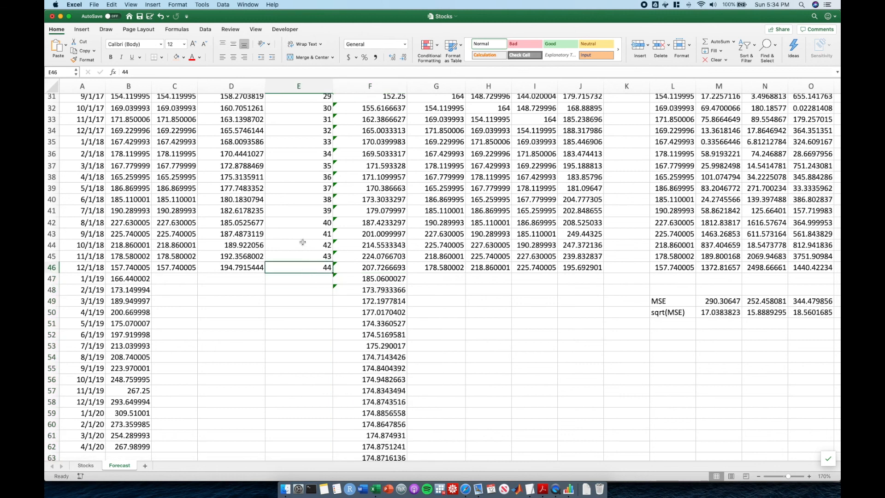
left_click(303, 278)
type("45")
key("Tab")
left_click(303, 278)
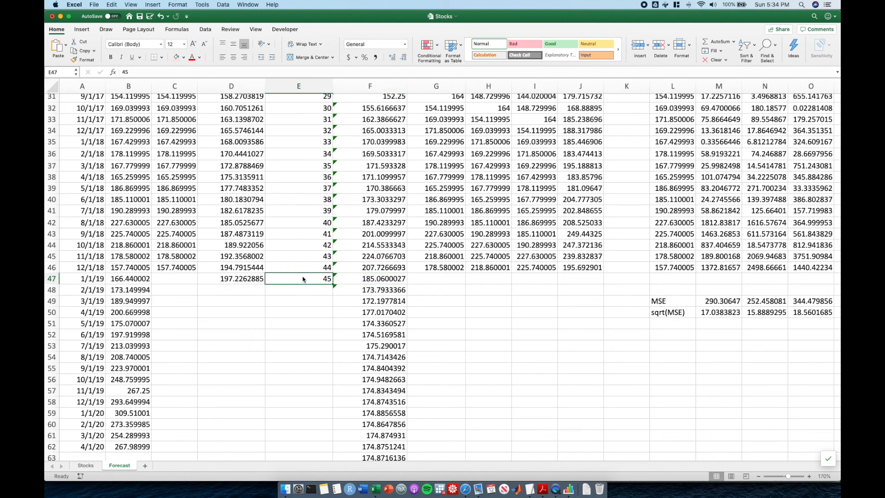
key("Return")
type("46")
key("Return")
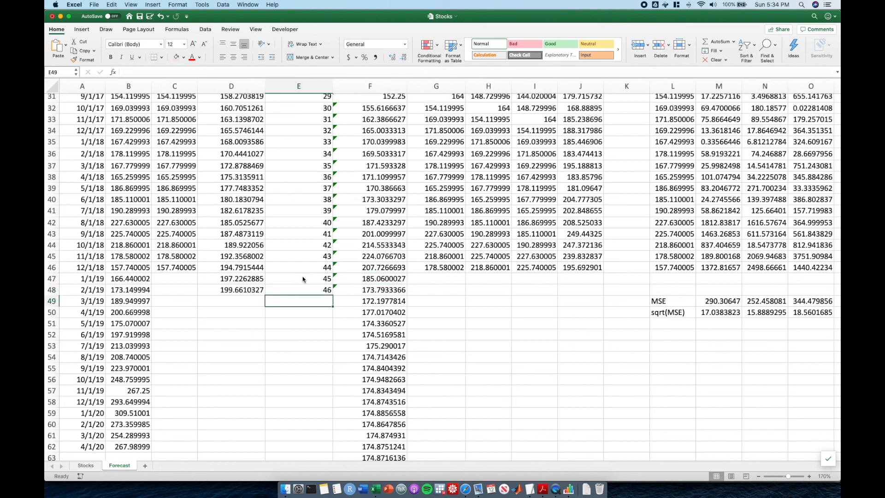
type("47")
key("Return")
type("48")
key("Return")
Step: Compare the 4/1/19 closing price with the linear time trend and moving average forecasts in row 50
key("Up")
key("Left")
key("Right")
key("Up")
key("Left")
key("Down")
key("Left")
key("Left")
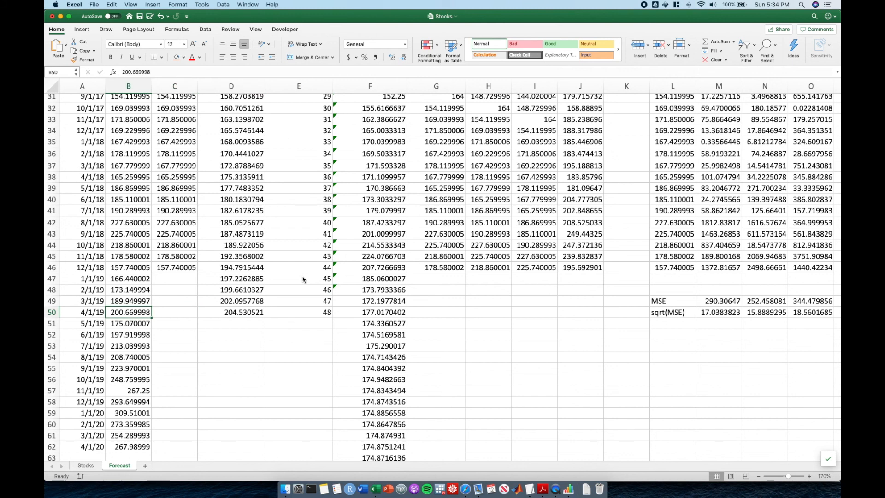
left_click(59, 312)
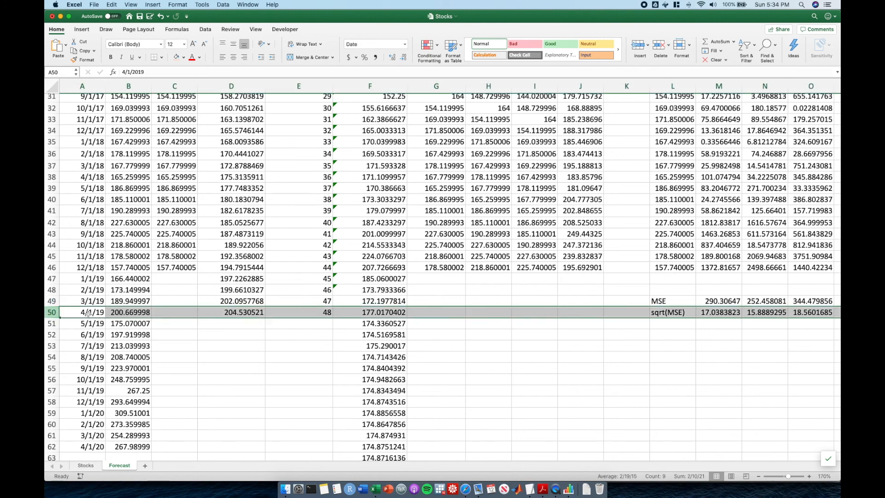
left_click(143, 316)
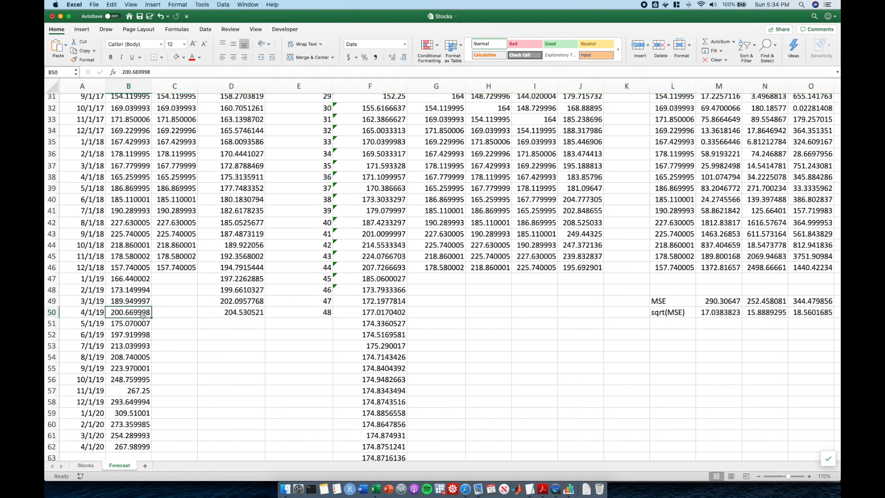
left_click(226, 314)
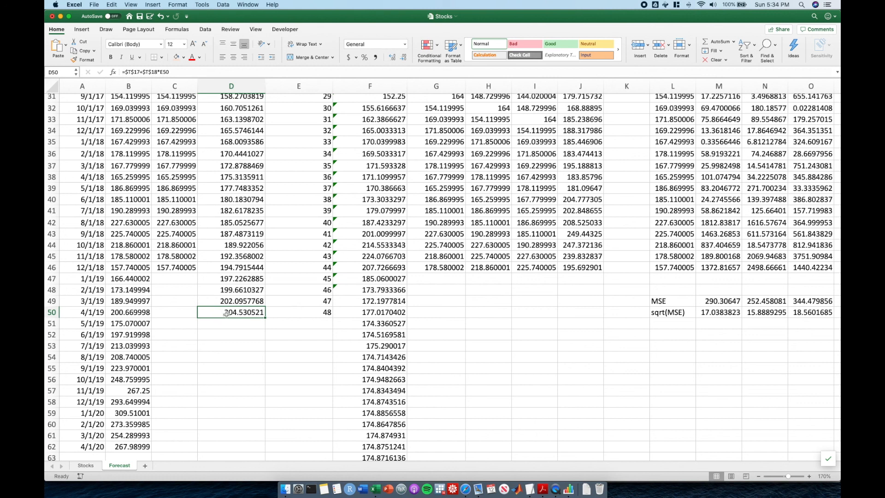
left_click(342, 318)
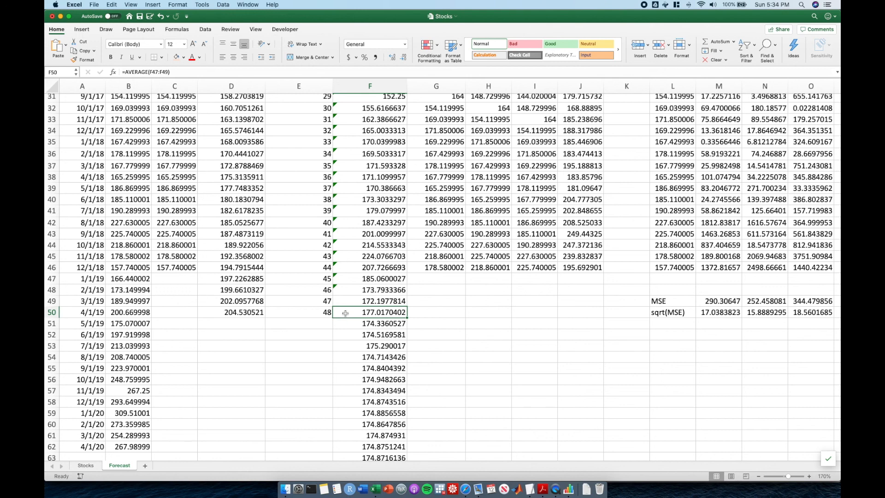
Step: Review the Linear Time Trend, Moving Average (3) and AutoRegressive model headings, including the t-1 to t-3 lag columns
scroll(281, 294, "up", 10)
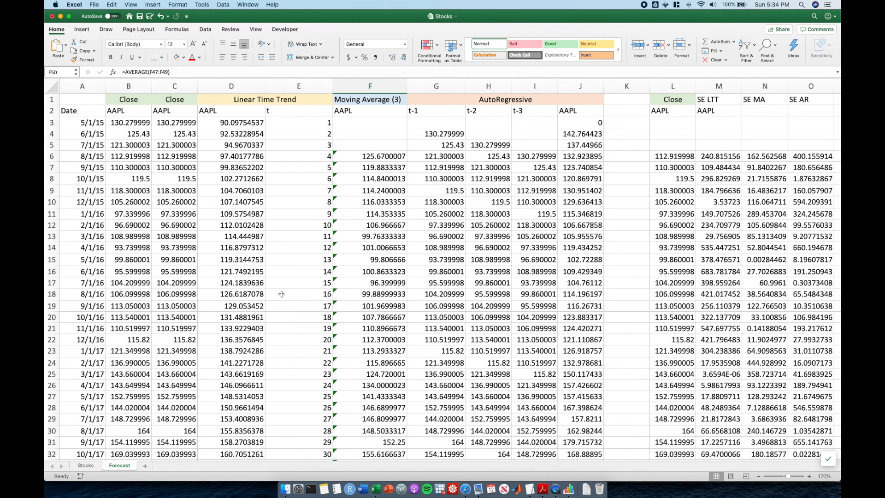
left_click_drag(228, 100, 231, 111)
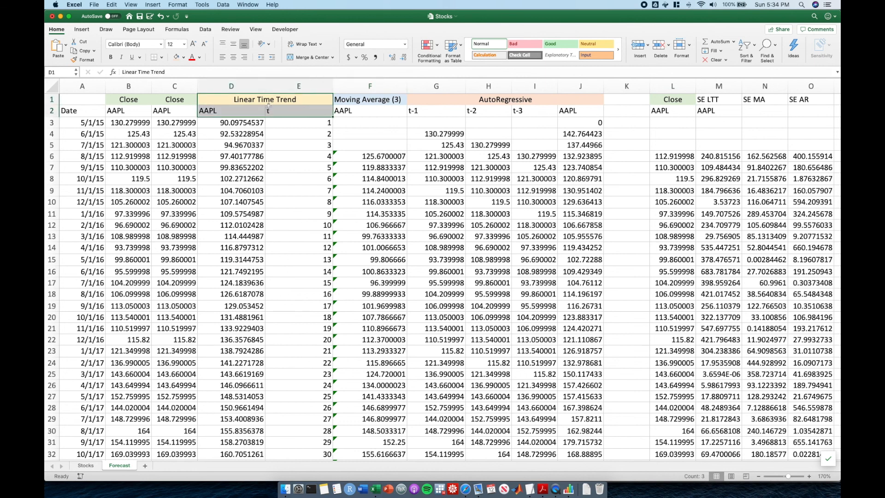
left_click(429, 98)
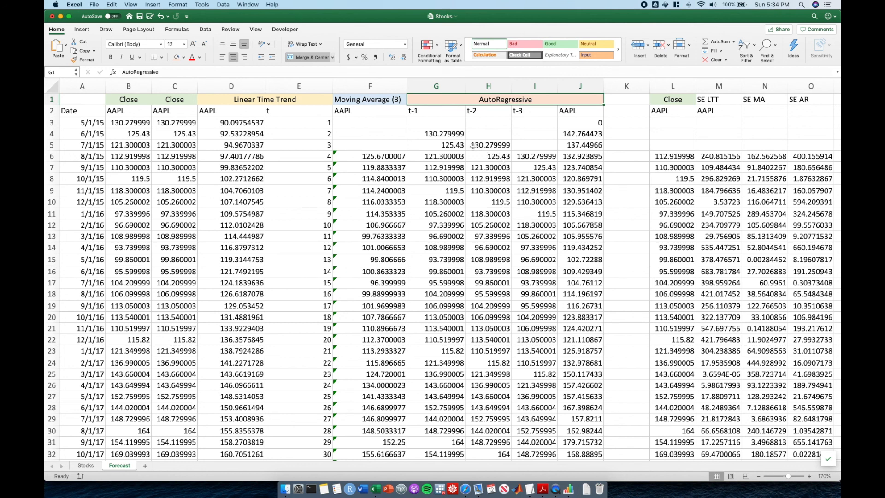
scroll(514, 131, "down", 1)
scroll(514, 132, "up", 1)
left_click(357, 99)
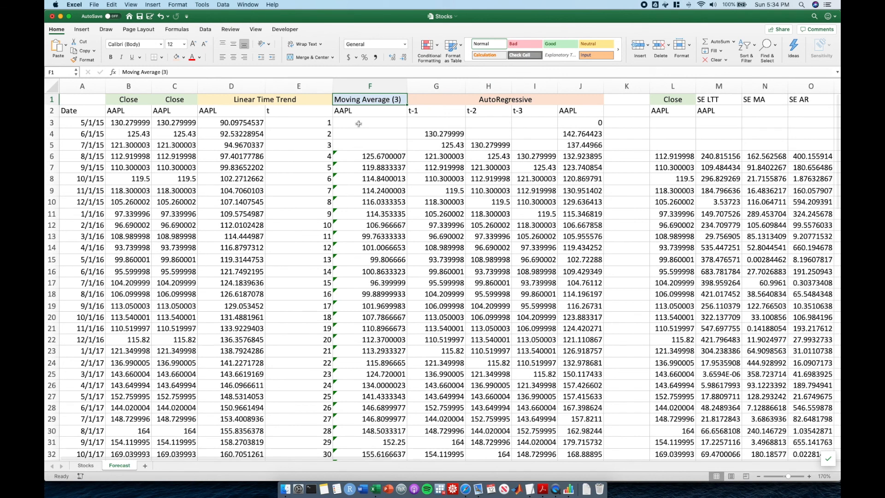
left_click_drag(382, 112, 529, 117)
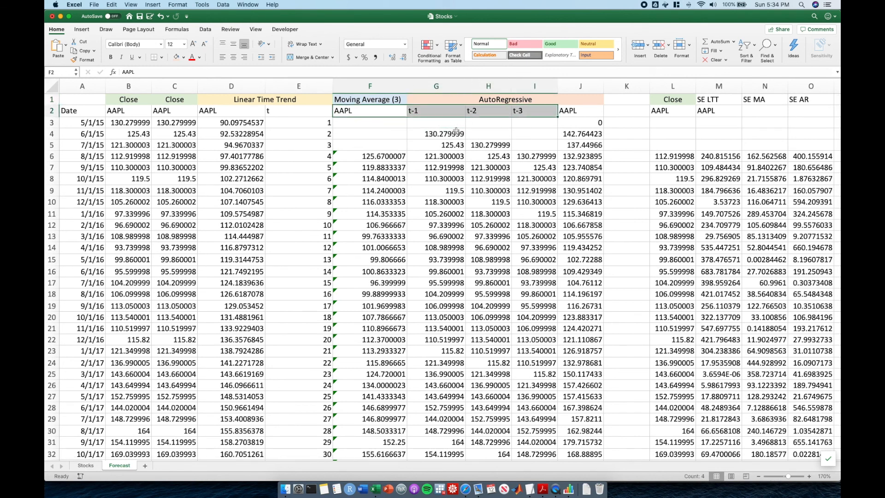
left_click(548, 121)
left_click(569, 111)
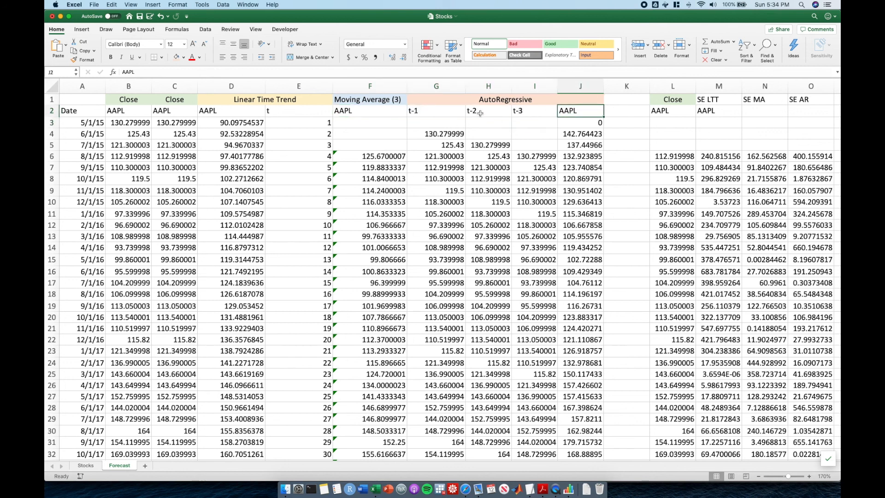
left_click(443, 110)
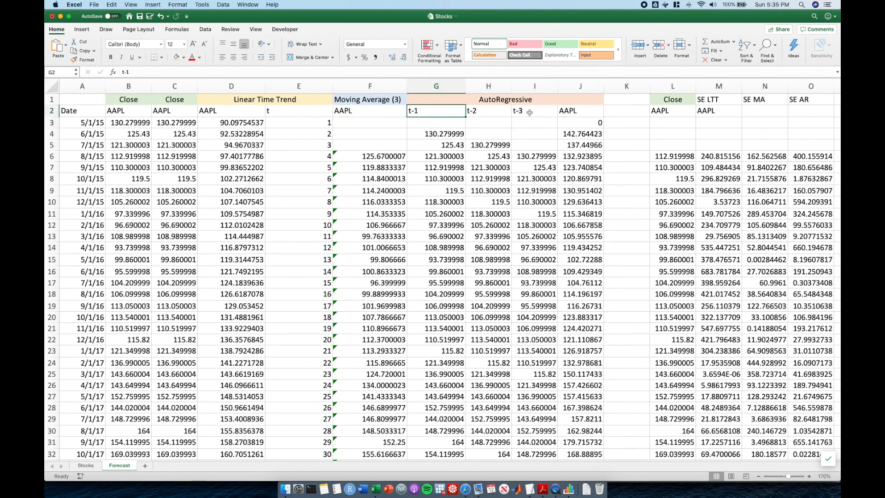
left_click(387, 98)
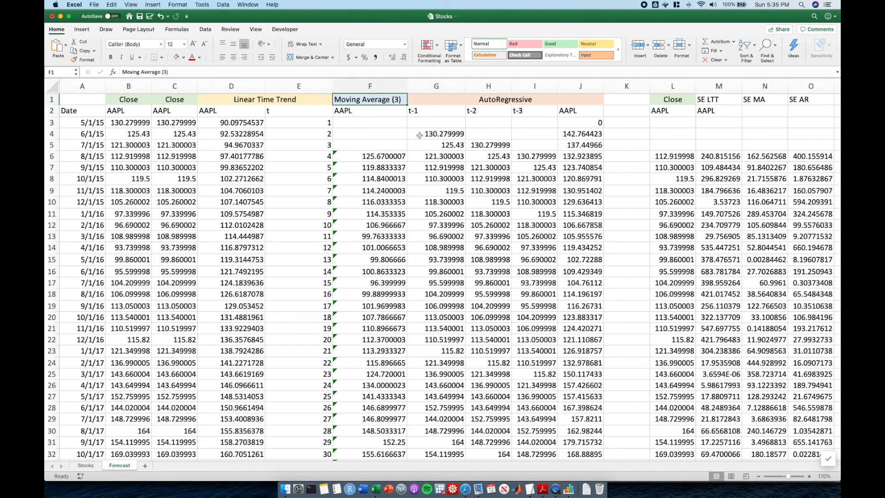
left_click(261, 98)
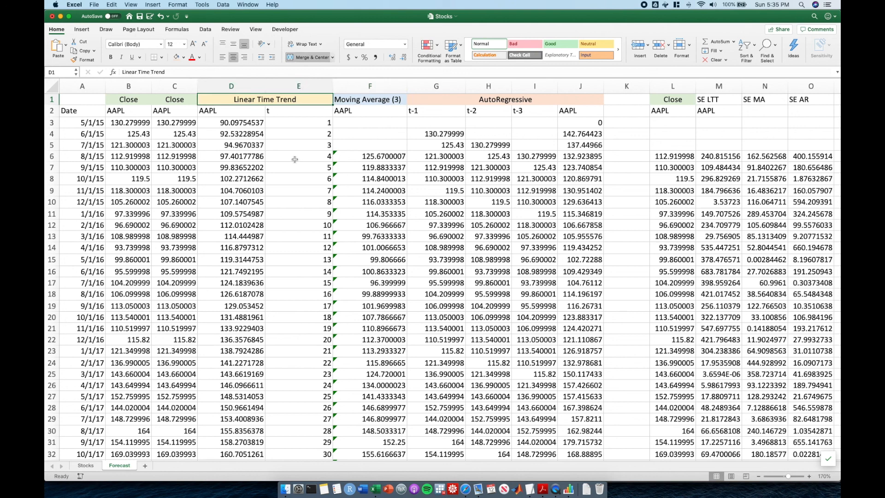
Step: Enter the t values 49 and 50 in E51:E52 to continue the linear time trend through 6/1/19
scroll(293, 159, "down", 10)
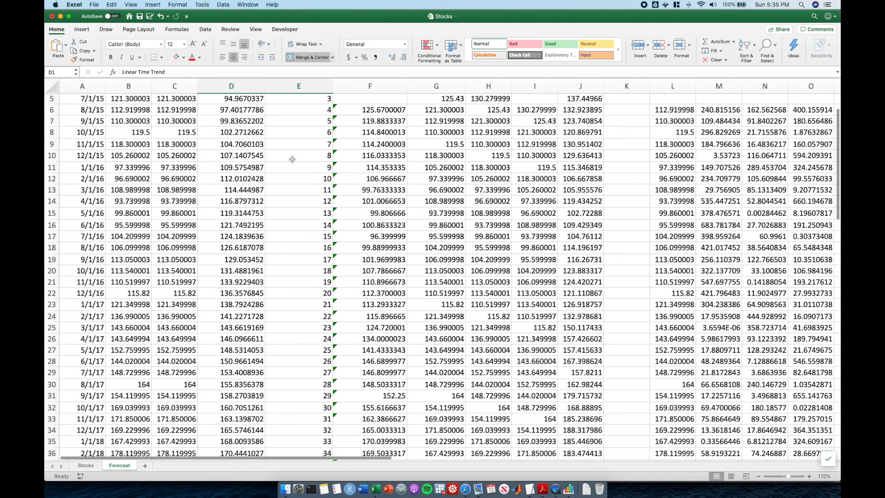
scroll(290, 160, "down", 2)
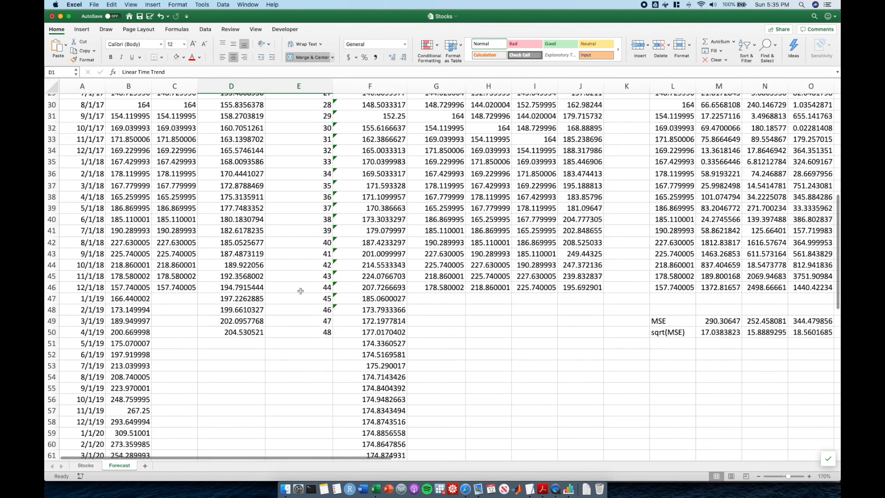
scroll(295, 343, "down", 2)
left_click_drag(132, 309, 259, 309)
left_click(318, 321)
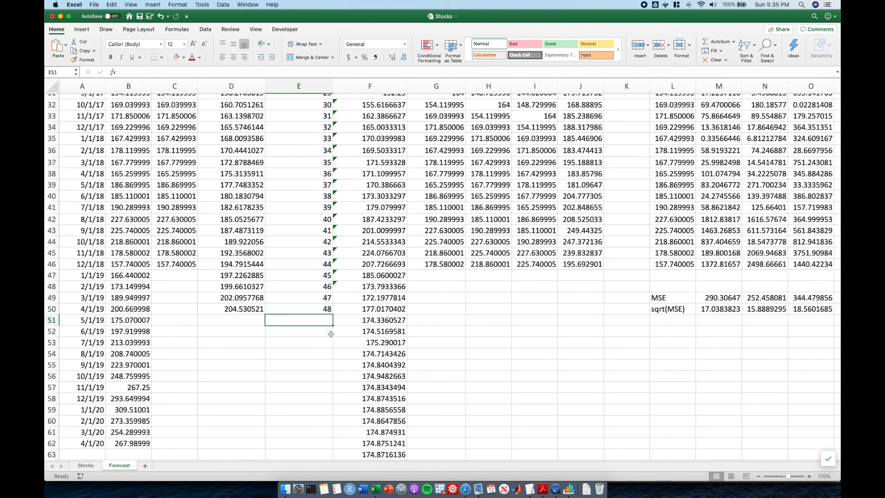
type("49")
key("Return")
type("50")
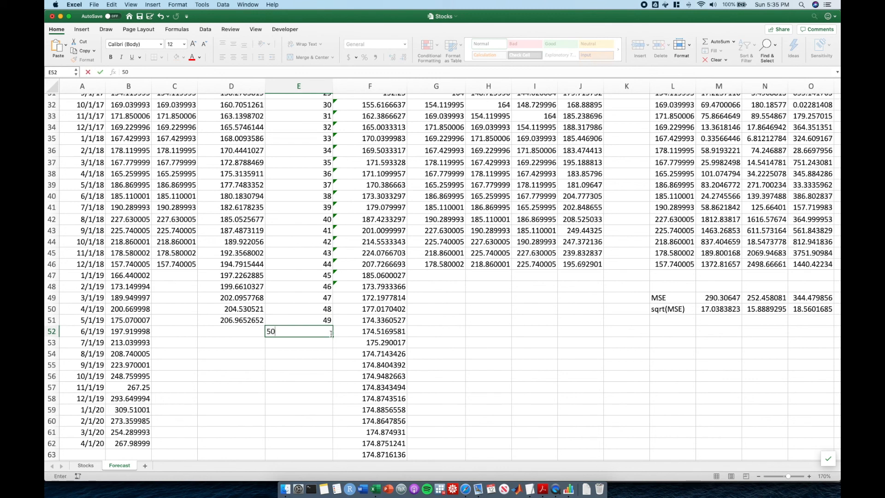
key("Return")
Step: Extend the t series in column E from E47:E52 down to E63, filling in 51 through 61
key("Up")
key("Up")
key("Up")
key("Up")
key("Up")
key("Up")
key("shift+Down")
key("shift+Down")
key("shift+Down")
key("shift+Down")
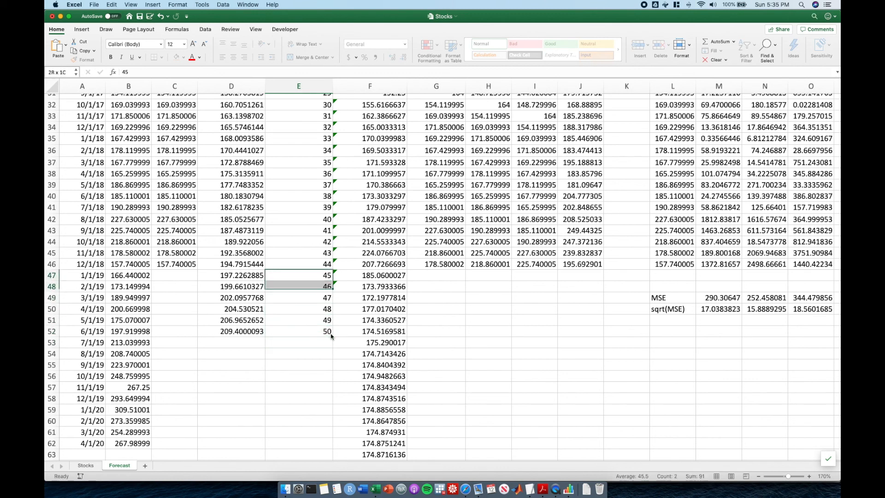
left_click_drag(331, 333, 339, 460)
scroll(348, 400, "down", 3)
Step: Copy the linear time trend formula from D52 into D53:D63
left_click(243, 271)
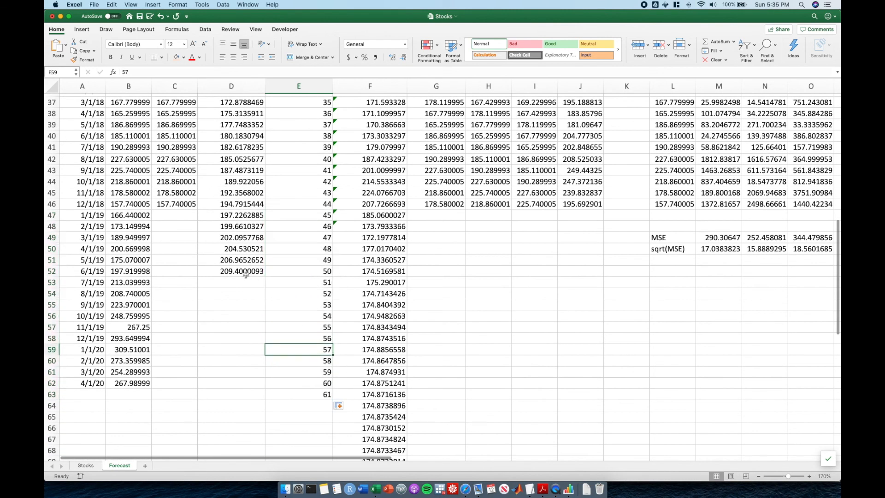
key("super+c")
key("Down")
key("super+v")
key("Down")
key("shift+Down")
key("shift+Down")
key("shift+Down")
key("shift+Down")
key("shift+Down")
key("shift+Down")
key("shift+Down")
key("shift+Down")
key("shift+Down")
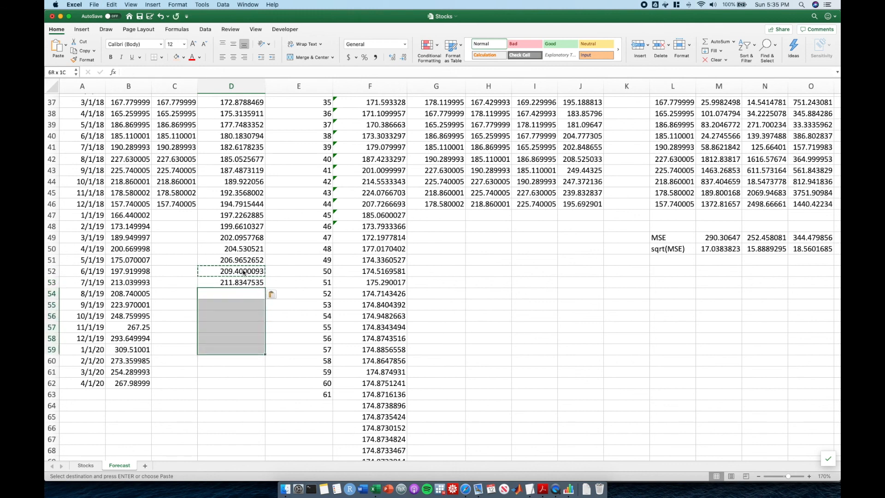
key("super+v")
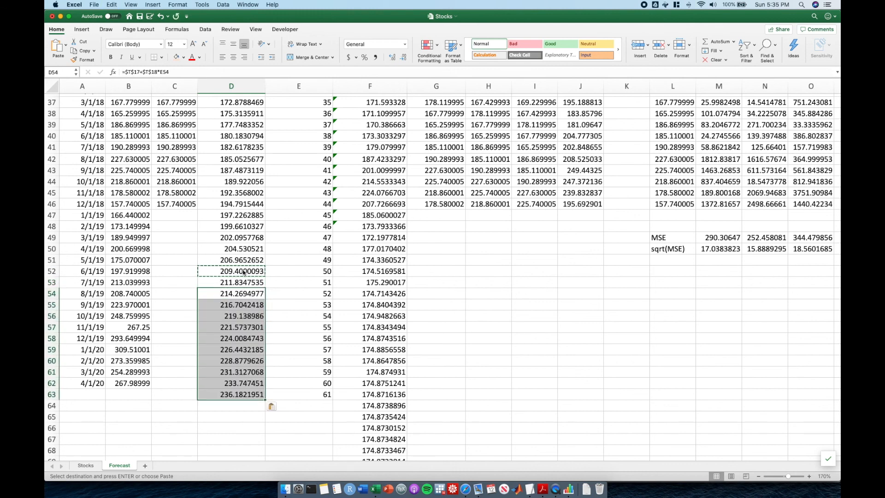
key("Escape")
Step: Compare the 4/1/20 closing price with the linear time trend and moving average forecasts in row 62
key("Down")
key("Down")
key("Down")
key("Down")
key("Down")
key("Down")
key("Down")
key("Down")
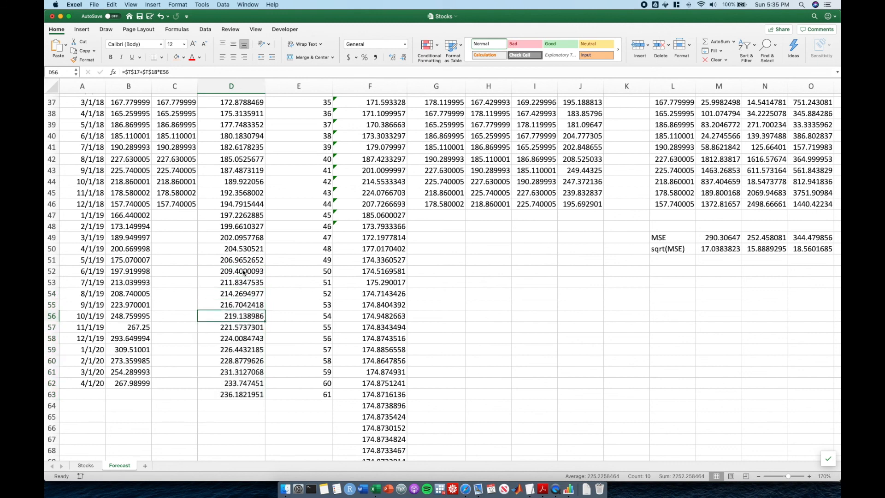
key("Left")
key("Left")
key("Left")
key("Right")
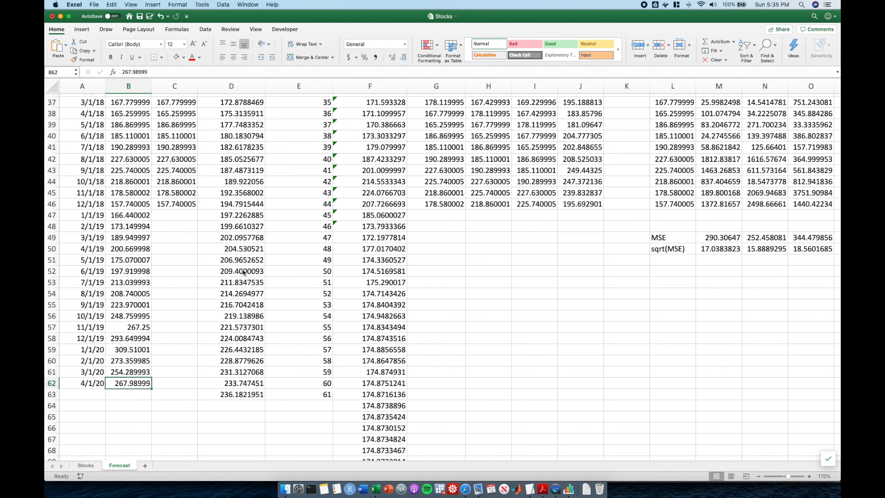
key("Right")
key("Right")
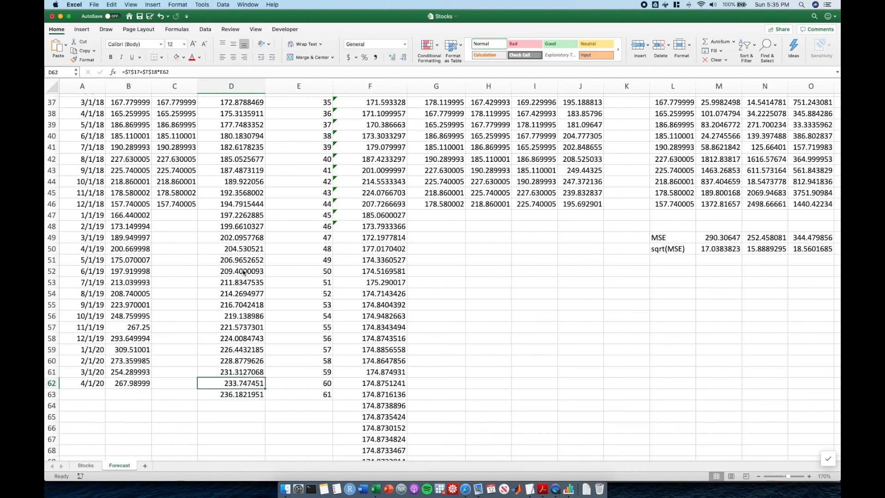
key("Right")
key("Left")
key("Left")
key("Left")
key("shift+Right")
key("shift+Right")
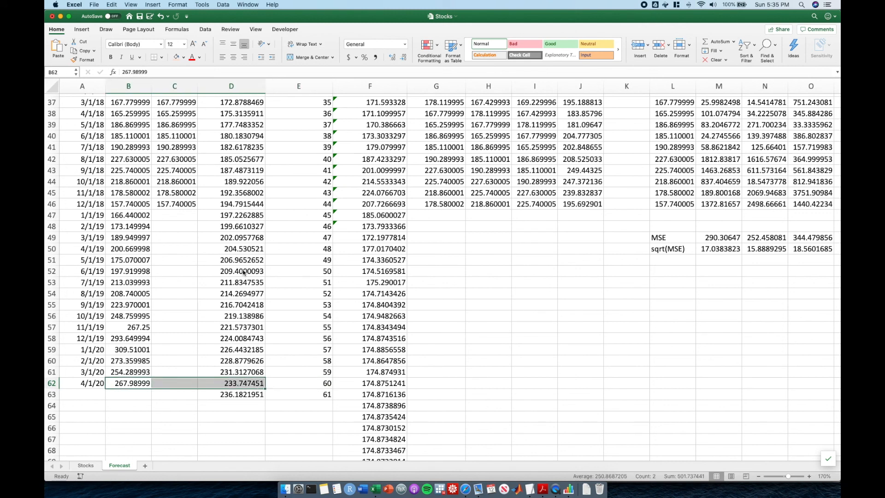
key("shift+Right")
key("shift+Right")
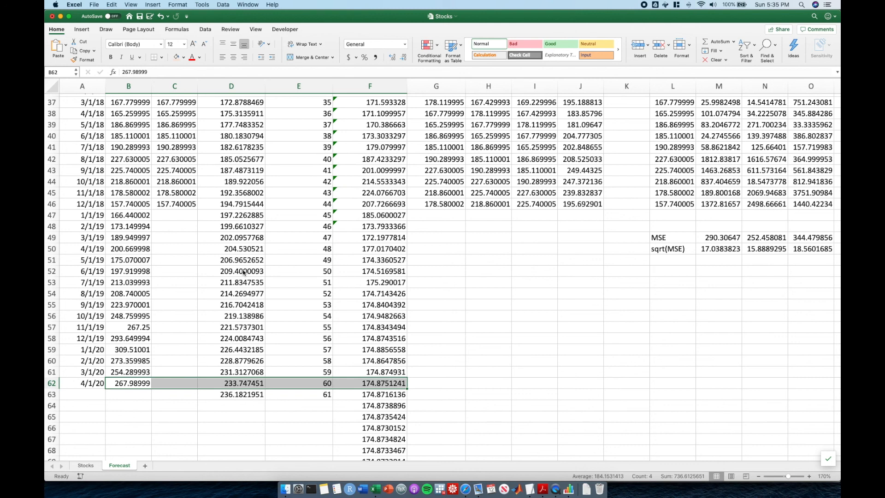
Step: Examine the linear time trend forecast in row 63 for the month after 4/1/20, where no closing price exists
key("Left")
key("Down")
key("Right")
key("Right")
key("Right")
key("Up")
key("Down")
key("Left")
key("Left")
key("Left")
key("Up")
key("Down")
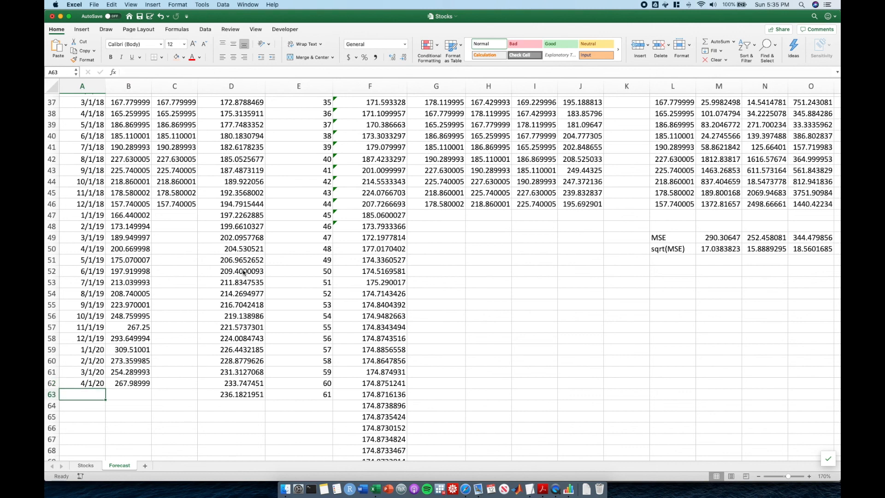
key("shift+Right")
key("shift+Right")
key("shift+Right")
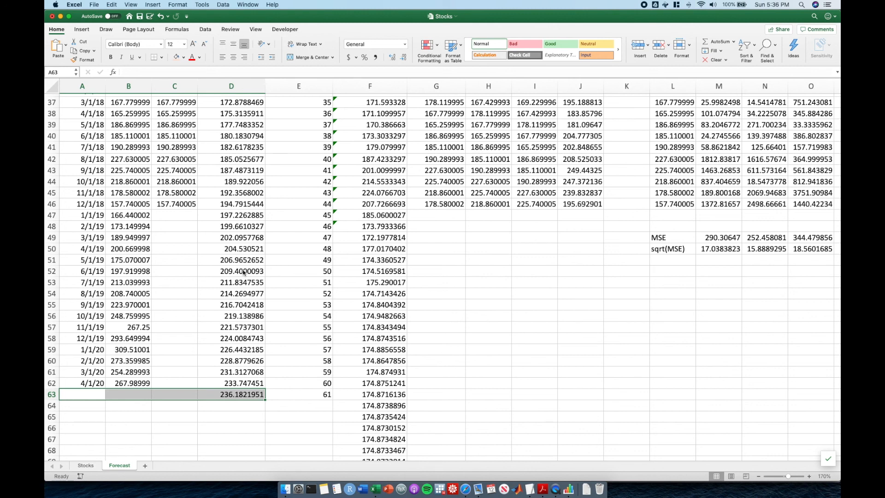
key("Right")
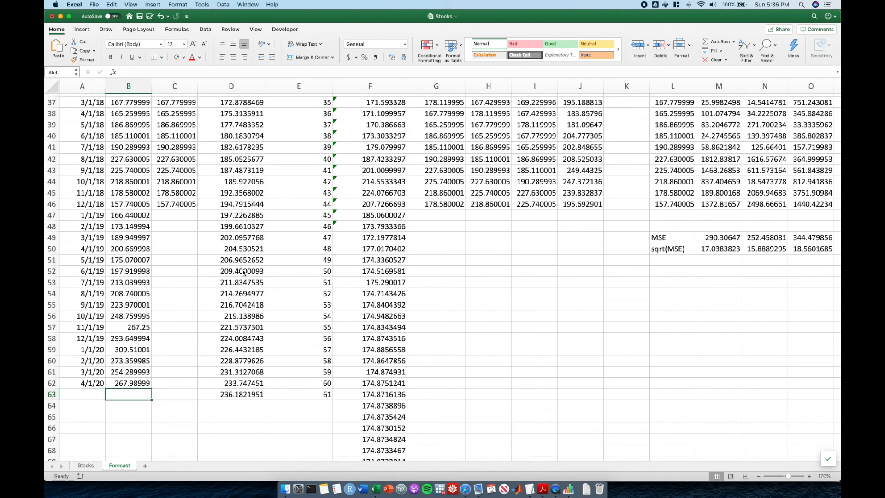
key("Left")
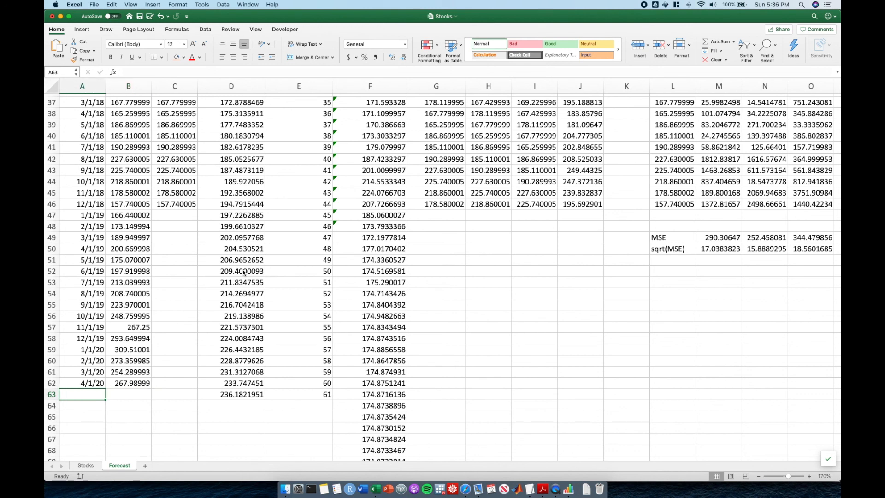
key("Right")
key("Right")
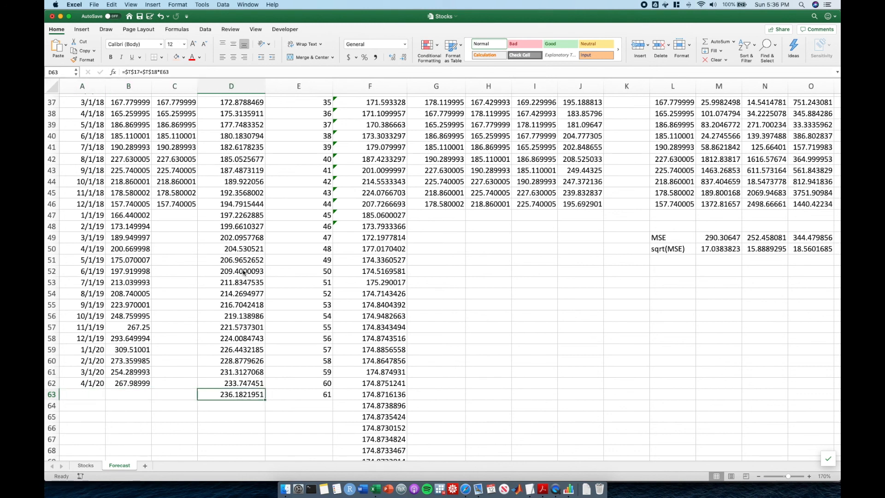
key("Left")
key("Left")
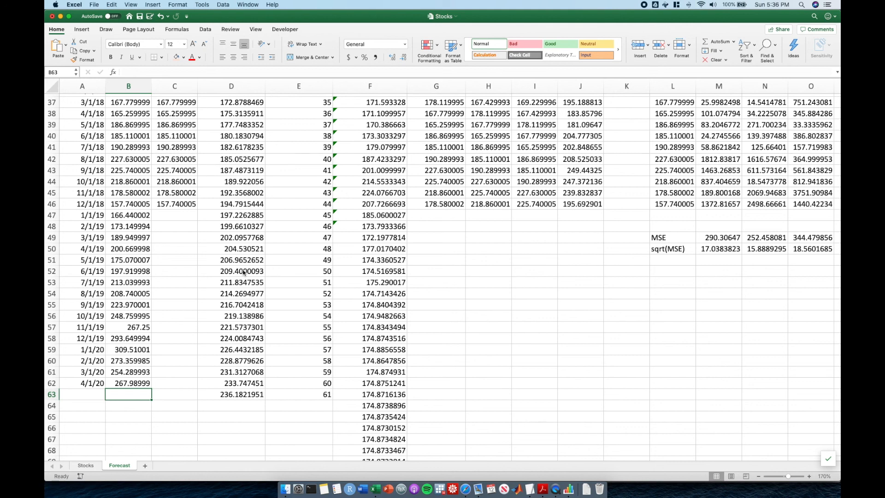
Step: Review the closing prices and the three models' forecast columns from 5/1/15 down through the extended forecast rows
scroll(243, 271, "up", 12)
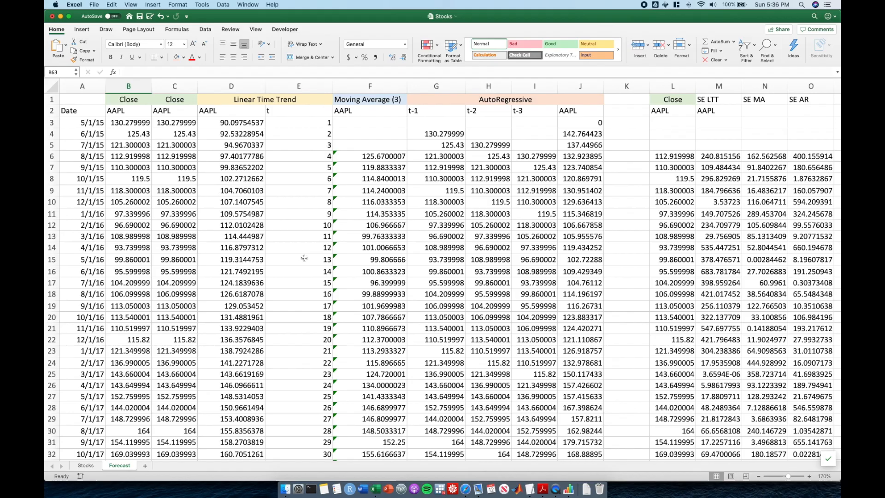
scroll(302, 261, "down", 8)
scroll(302, 261, "down", 8)
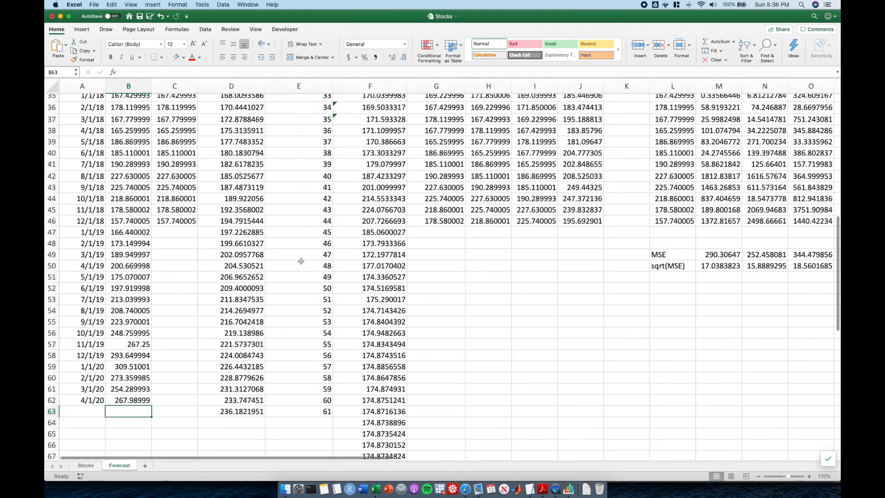
scroll(300, 261, "up", 12)
scroll(298, 261, "up", 4)
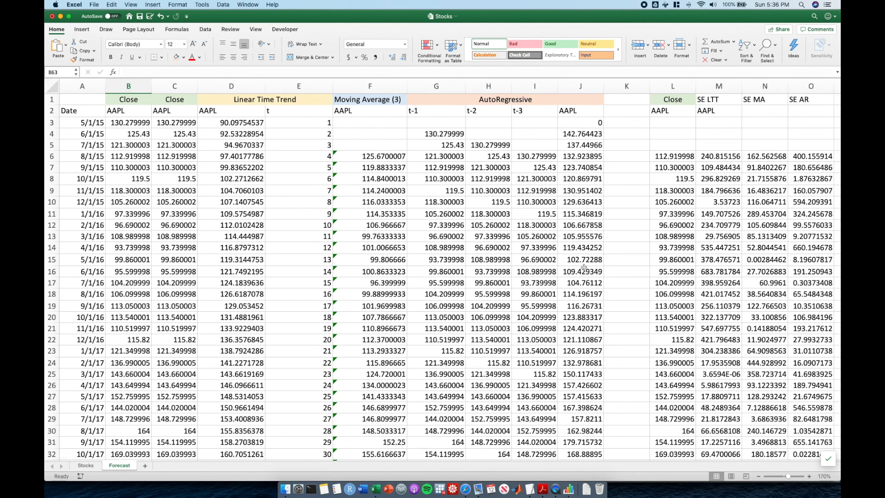
scroll(575, 323, "down", 1)
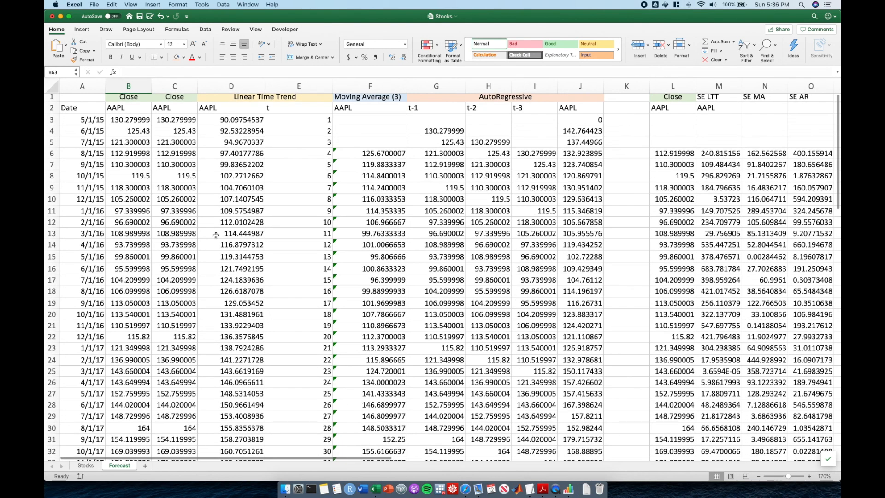
scroll(216, 236, "down", 4)
scroll(322, 233, "up", 5)
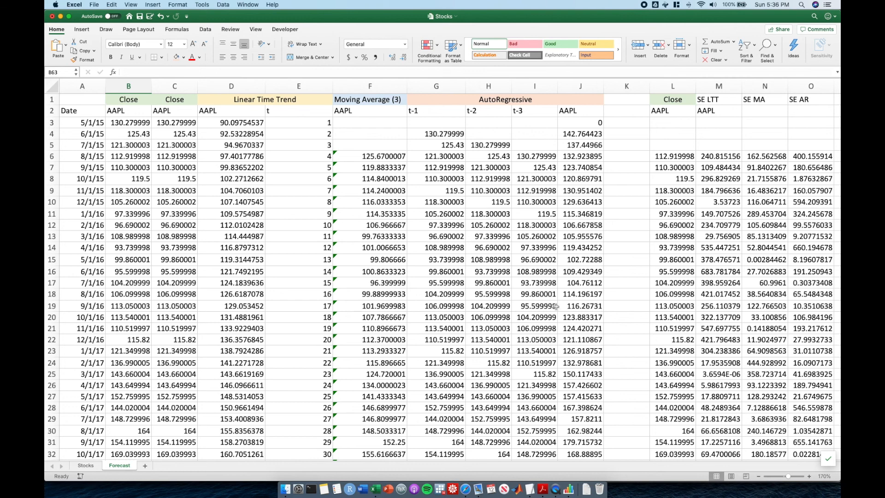
Step: Compare the three models' MSE and sqrt(MSE) in L49:O50, and return to the Linear Time Trend heading
scroll(698, 354, "down", 5)
scroll(697, 354, "down", 9)
left_click_drag(660, 331, 802, 340)
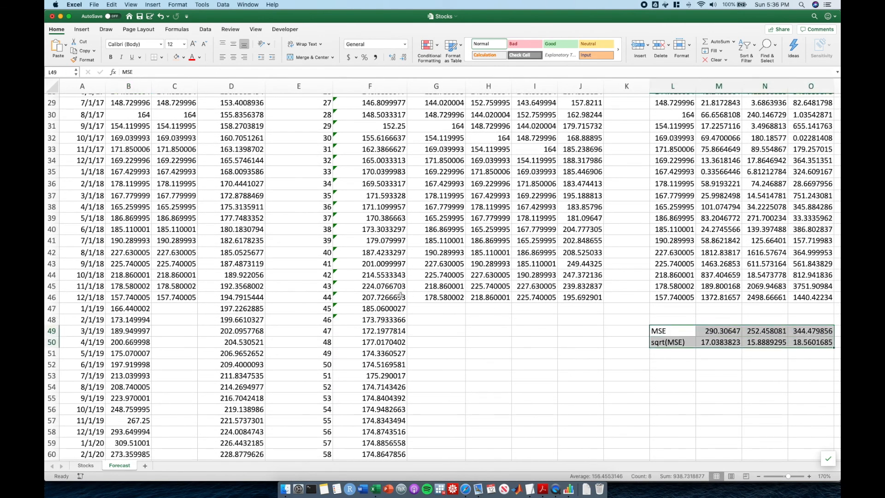
scroll(401, 294, "up", 14)
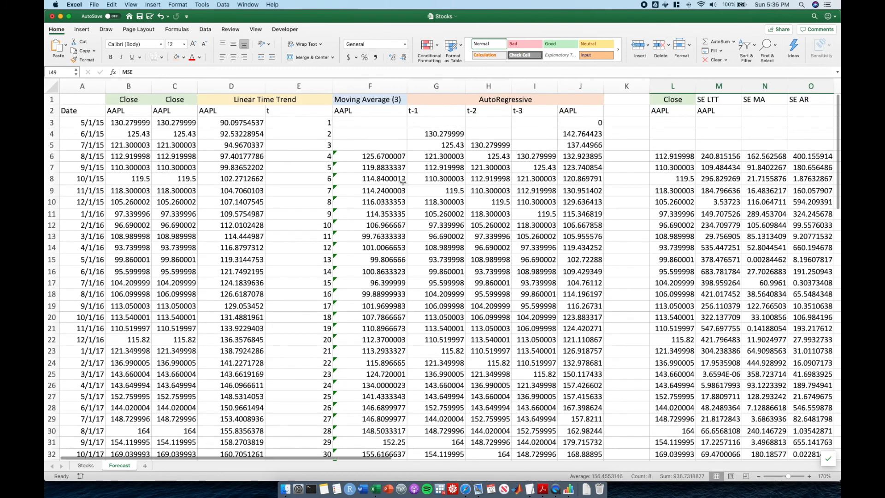
left_click(225, 100)
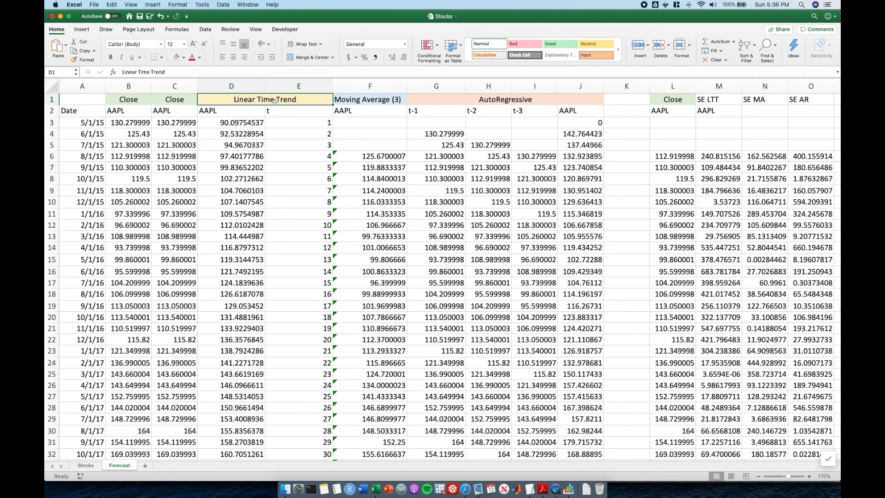